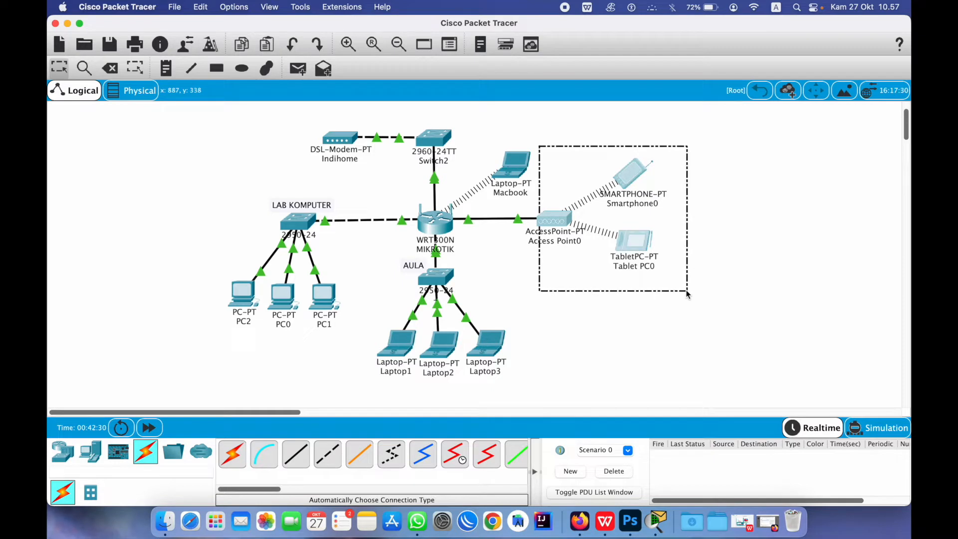
Select Access Point0, Smartphone0 and Tablet PC0 together on the Packet Tracer canvas
left_click_drag(688, 294, 687, 293)
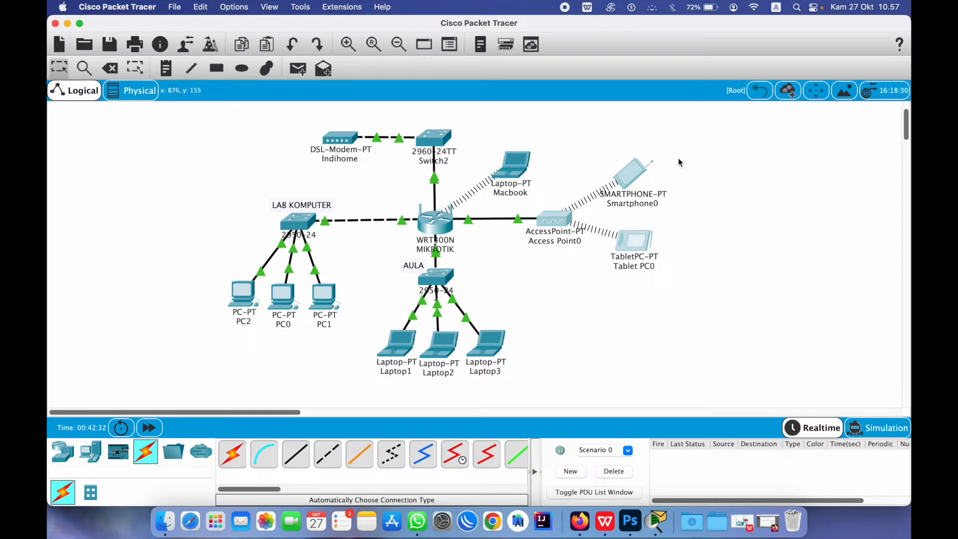
left_click(692, 163)
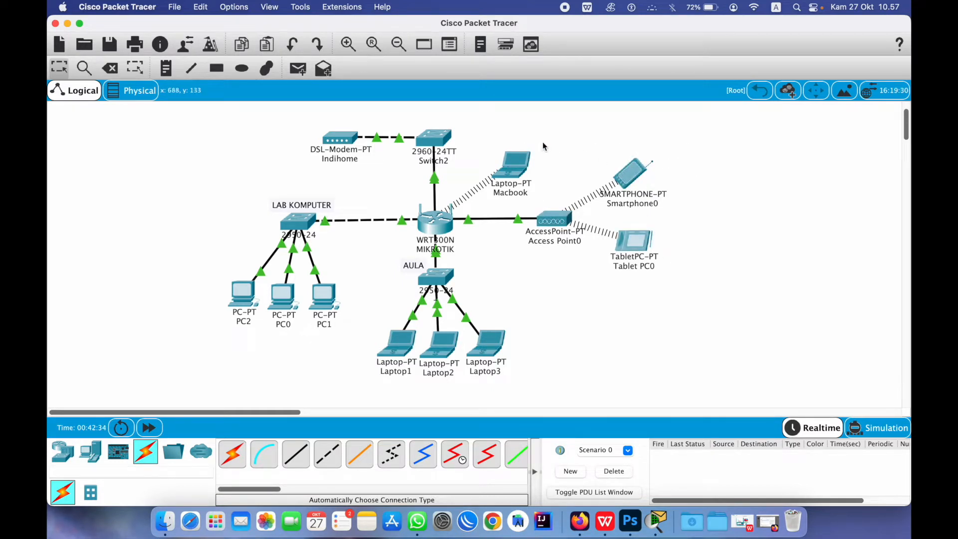
left_click_drag(540, 141, 669, 307)
left_click_drag(536, 144, 671, 289)
left_click_drag(533, 137, 641, 238)
left_click_drag(718, 316, 549, 157)
left_click(706, 204)
left_click_drag(690, 279, 535, 161)
left_click(732, 182)
left_click_drag(536, 139, 684, 288)
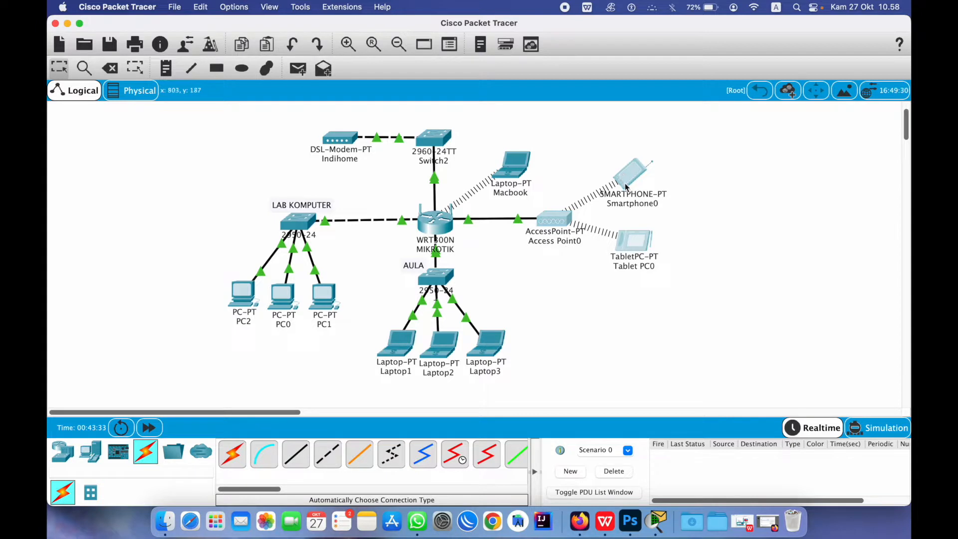
mouse_move(633, 196)
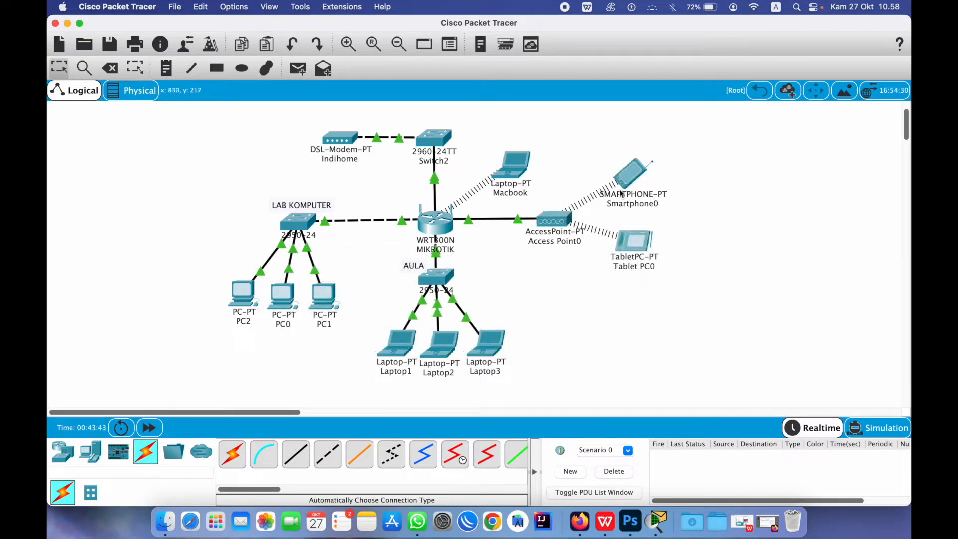
left_click_drag(532, 148, 685, 296)
left_click(718, 327)
left_click_drag(536, 152, 677, 280)
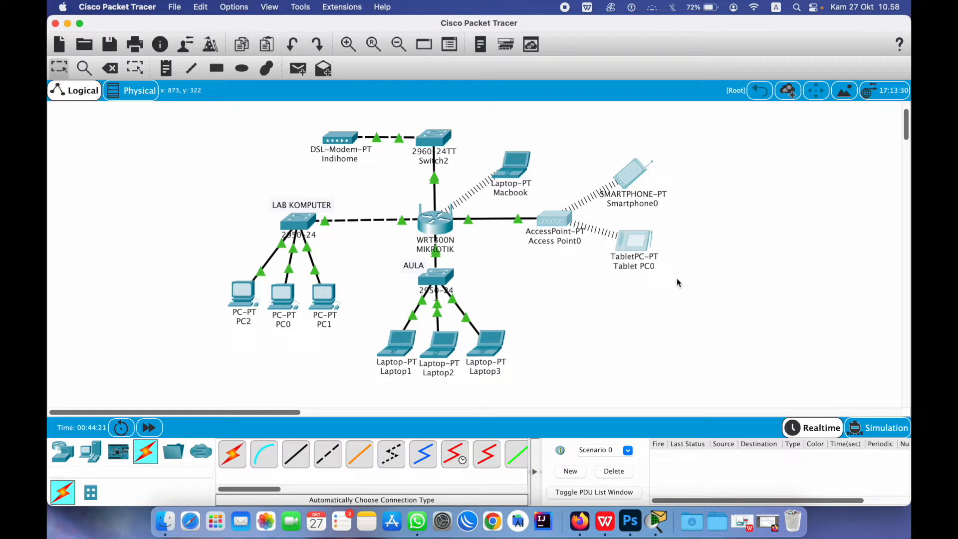
left_click_drag(717, 301, 683, 296)
Launch WinBox and log in to the Praktek-WLAN router from Neighbors with the admin password
left_click(472, 521)
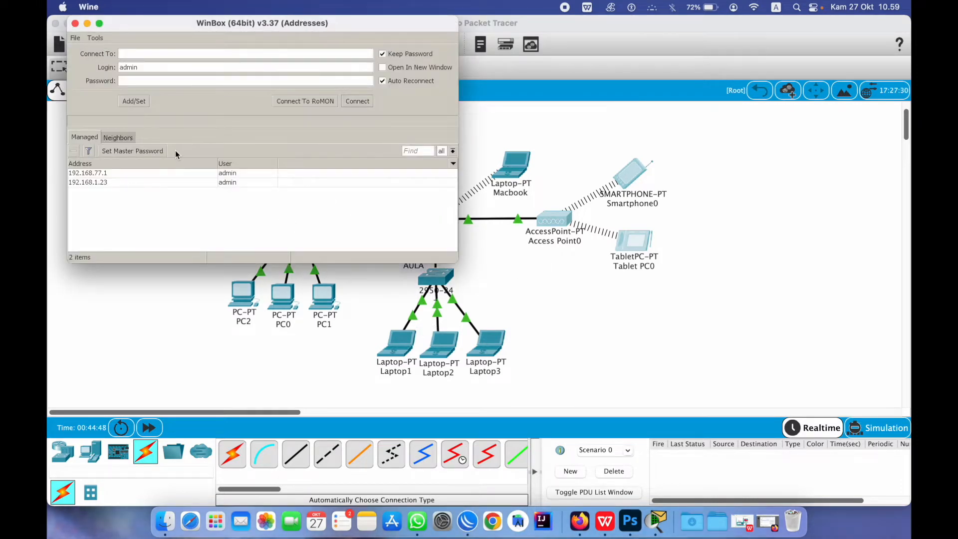
left_click(121, 137)
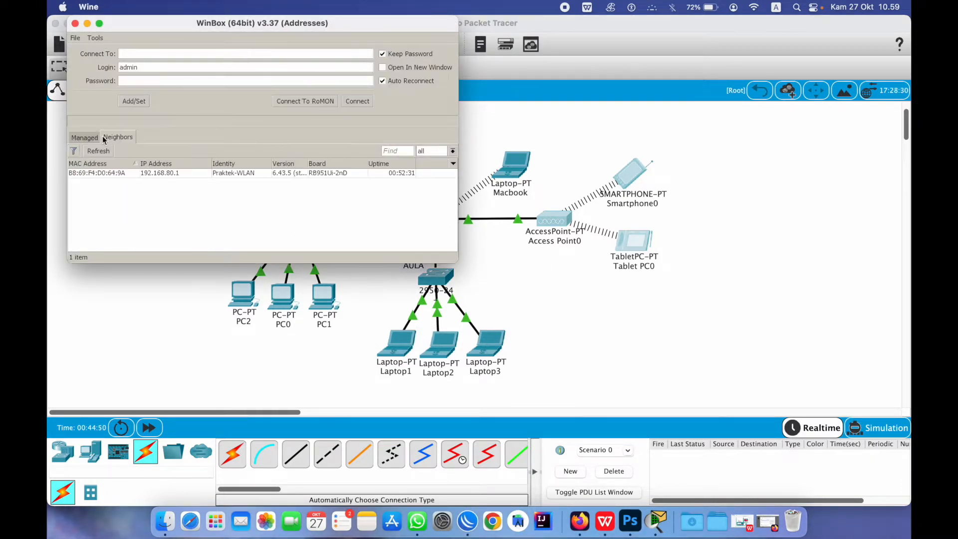
left_click(91, 173)
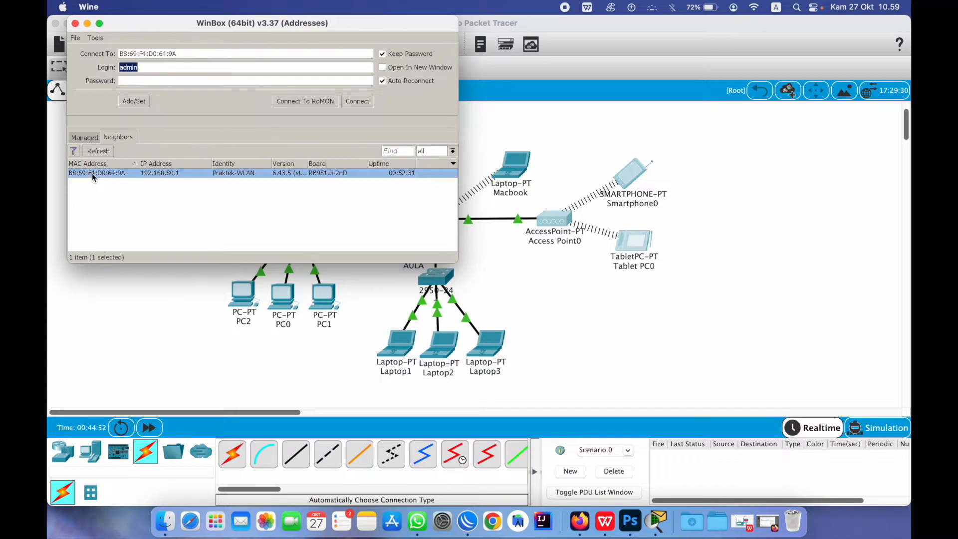
left_click(143, 81)
type("****")
left_click(357, 101)
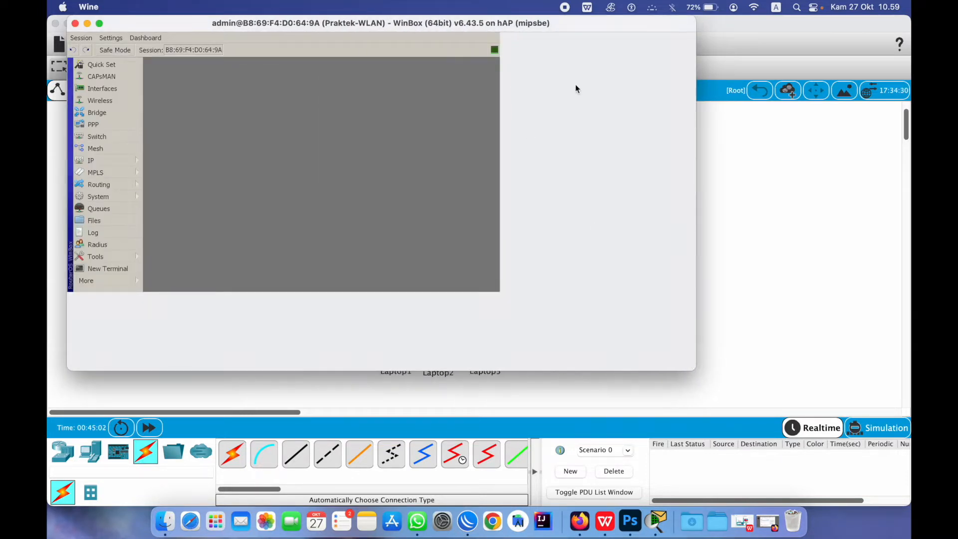
Bring the Packet Tracer school topology window in front of the WinBox session
left_click(787, 195)
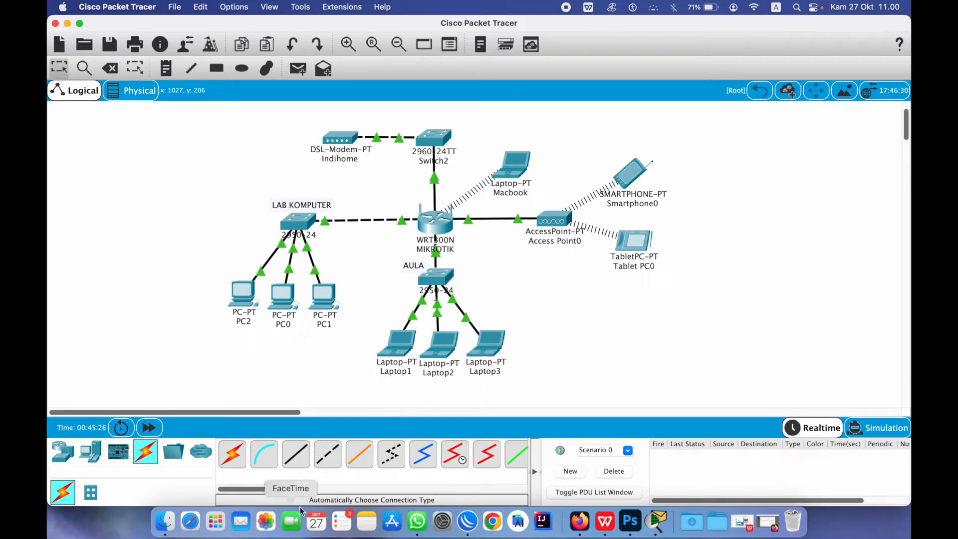
Open the Wireless tables full screen and add a new virtual wireless interface
left_click(468, 521)
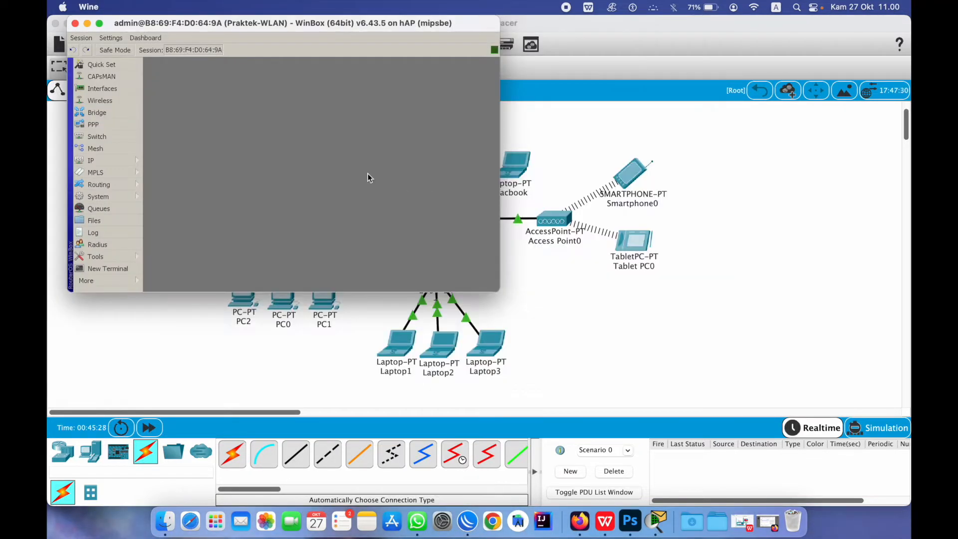
left_click(99, 101)
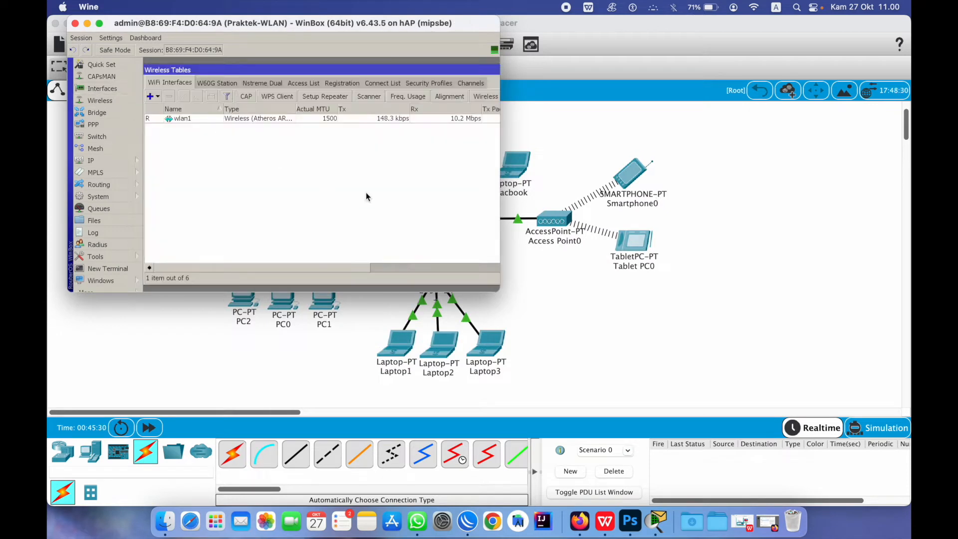
double_click(422, 26)
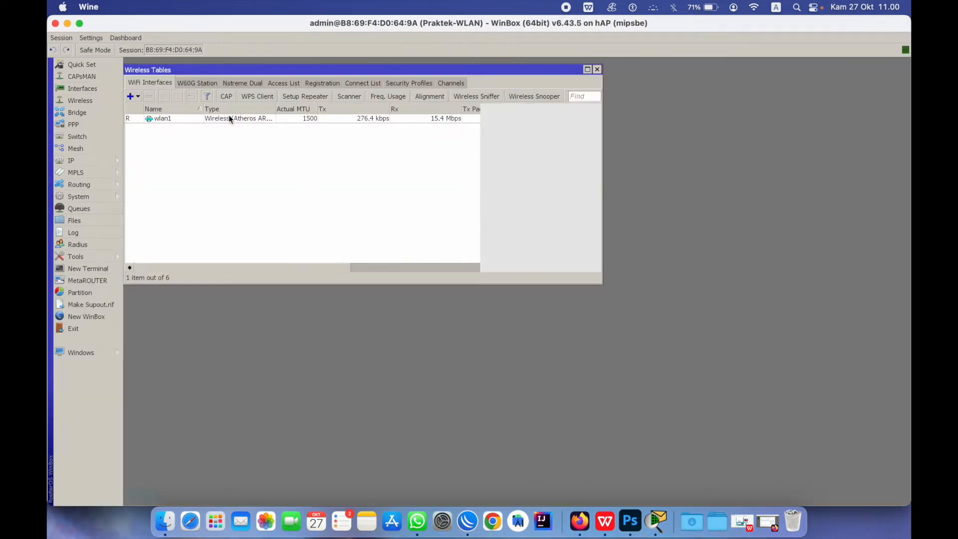
left_click(138, 97)
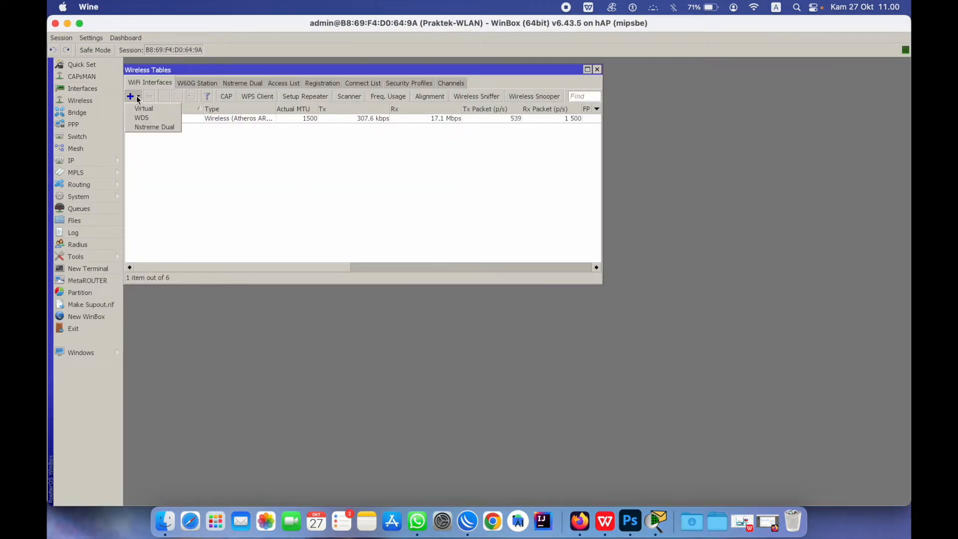
left_click(146, 110)
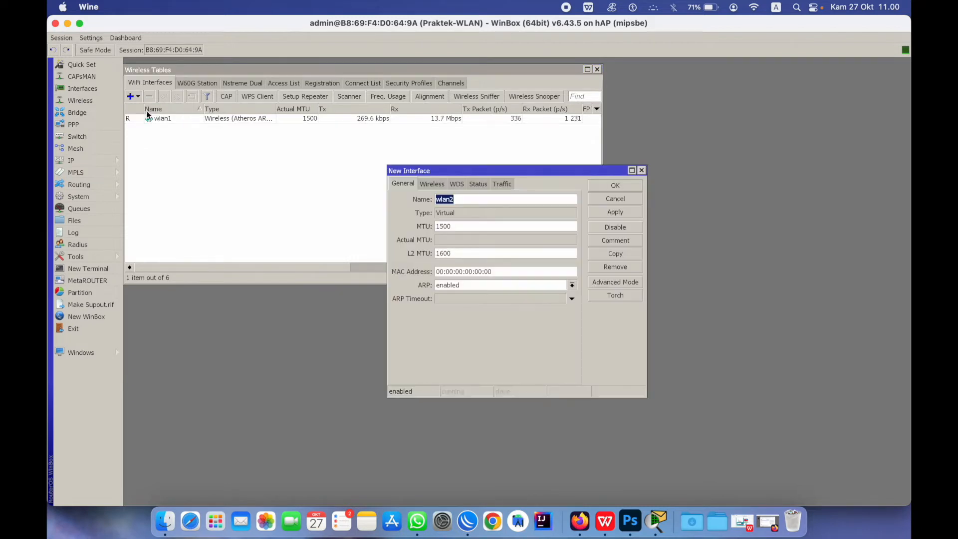
Give the virtual interface SSID hotspot with the default security profile, then apply and save
left_click(444, 184)
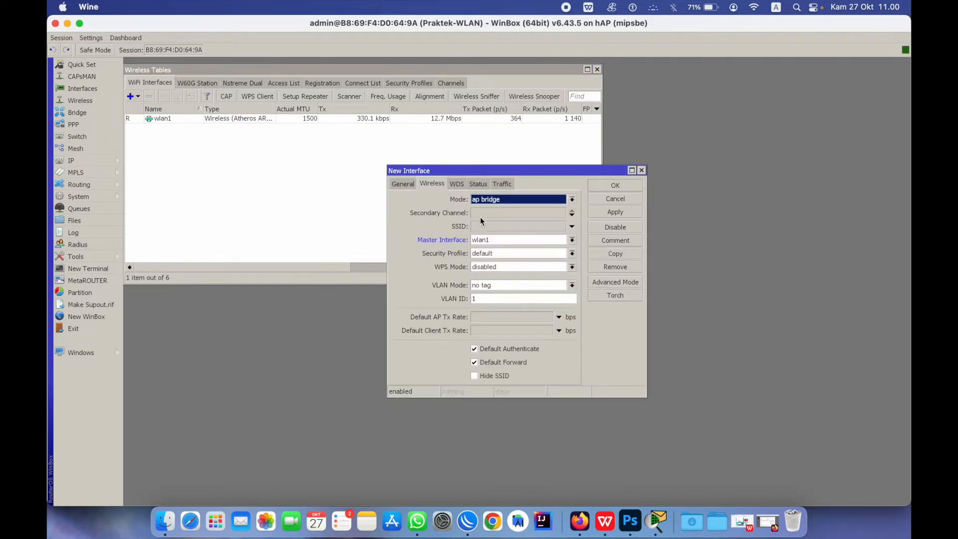
left_click(517, 201)
left_click(518, 200)
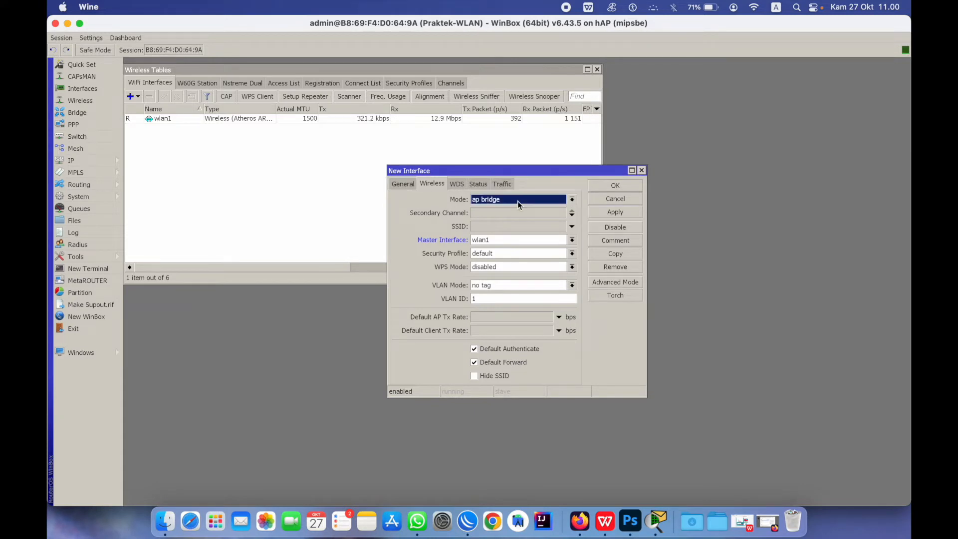
left_click(497, 228)
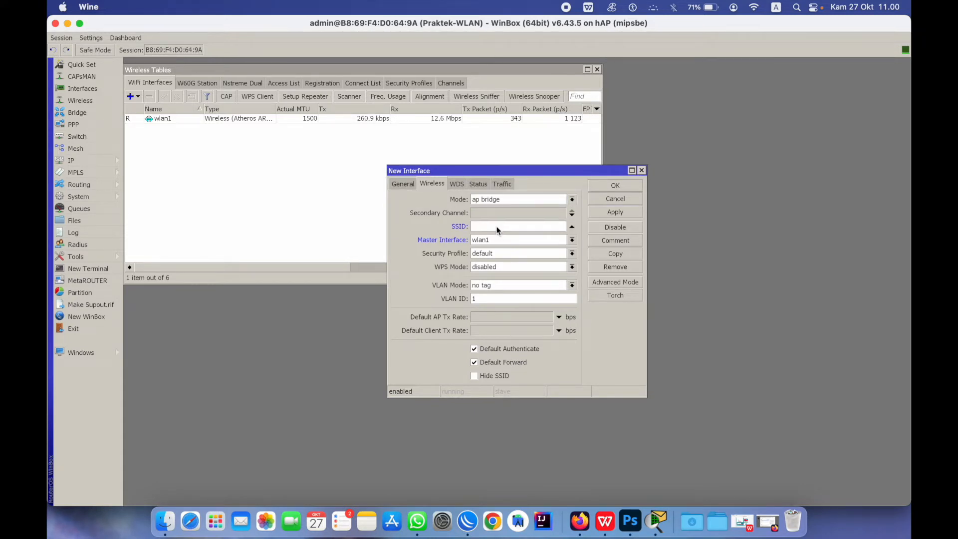
type("hotspot")
left_click(515, 254)
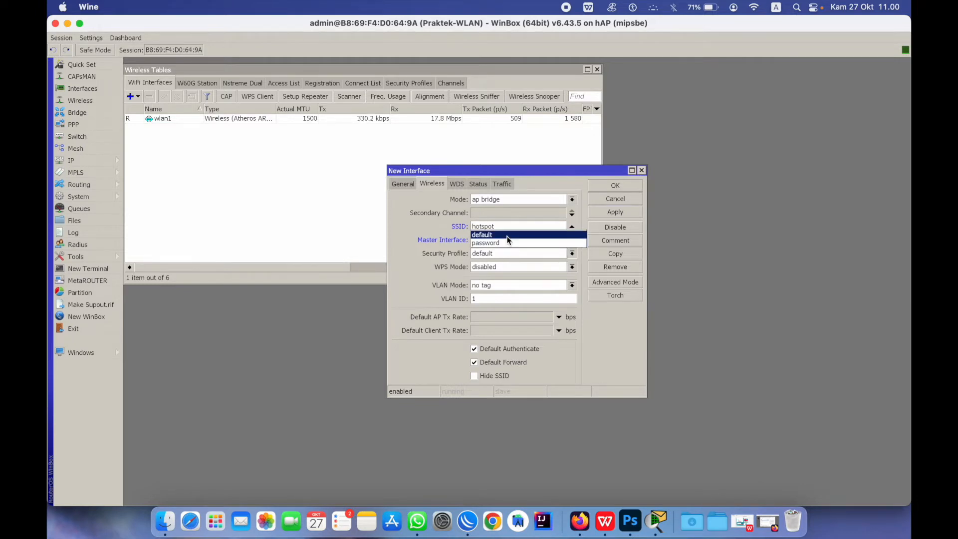
left_click(508, 235)
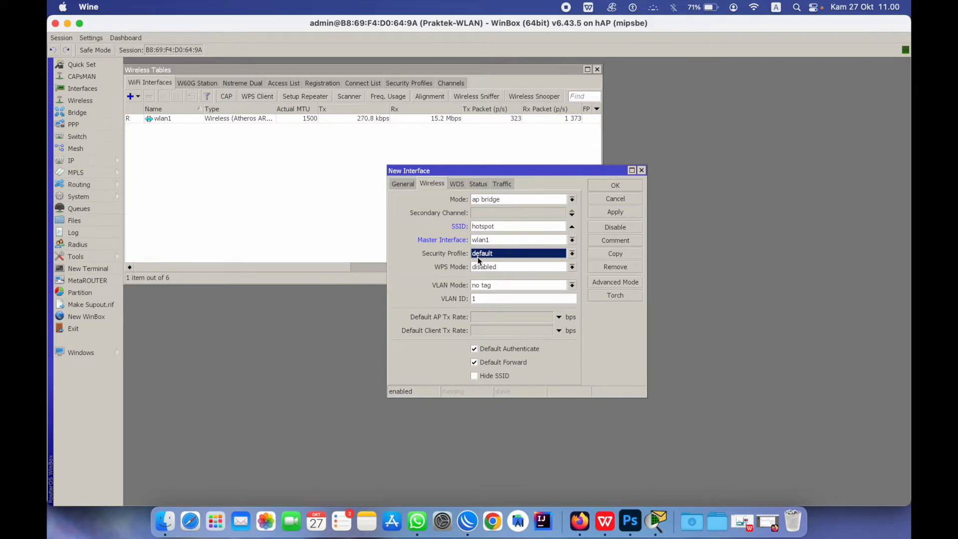
left_click(630, 214)
left_click(630, 186)
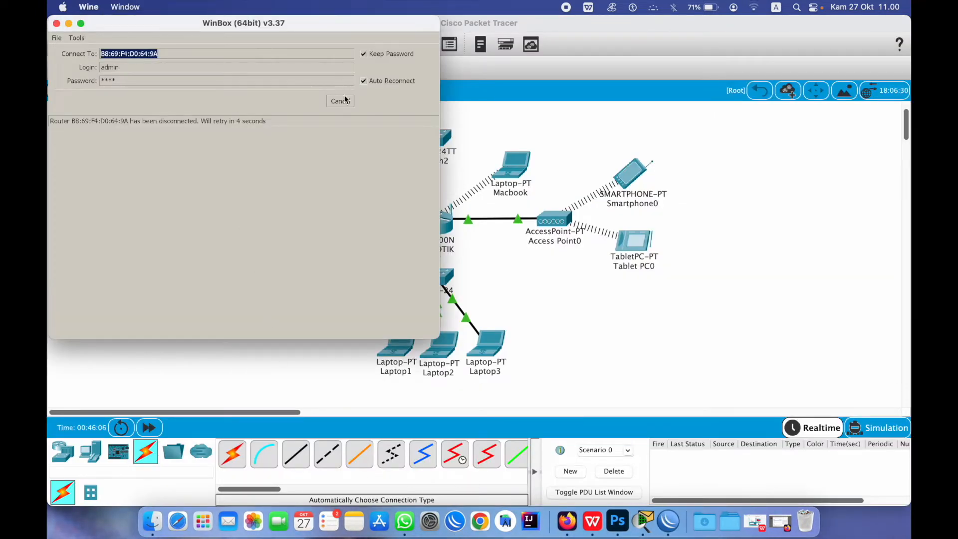
Cancel the WinBox reconnect, refresh the neighbour list and try connecting to the router again
left_click(344, 102)
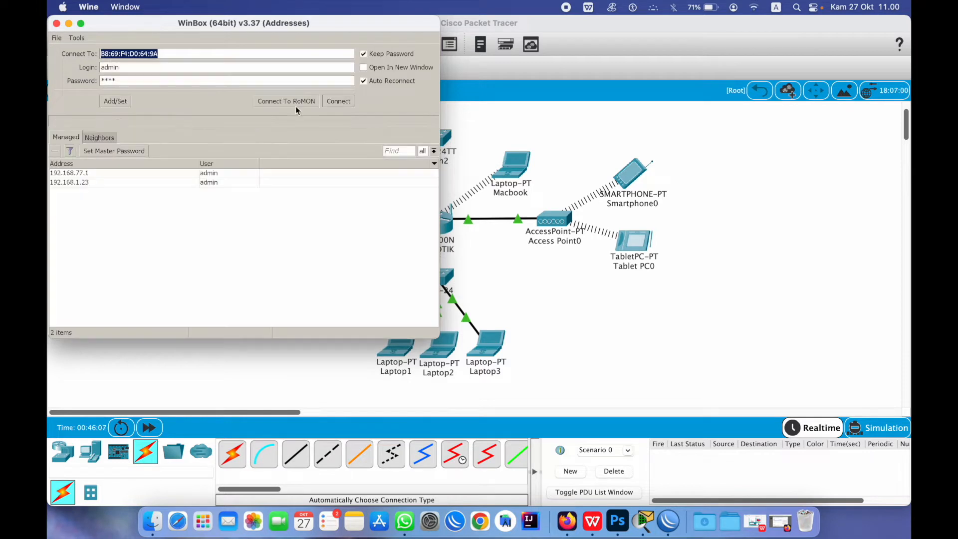
left_click(88, 139)
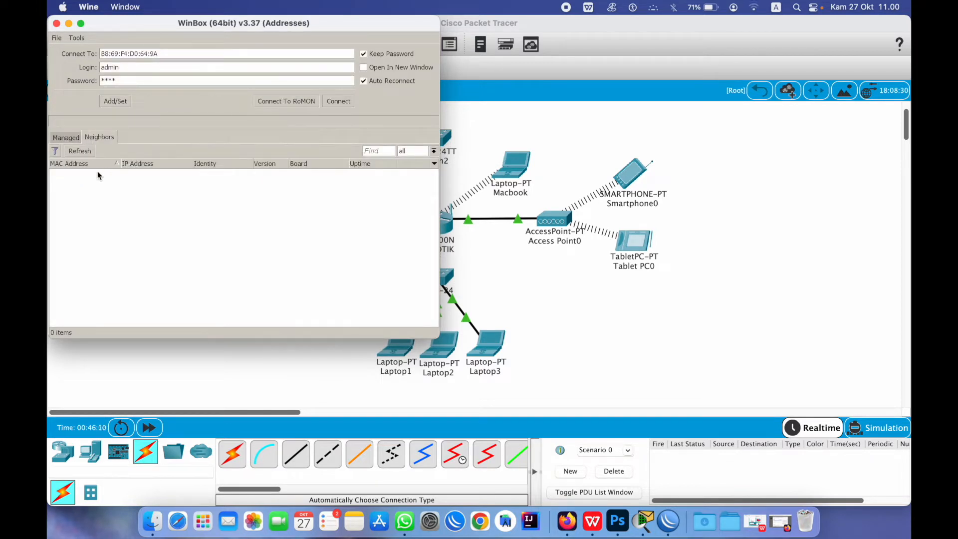
left_click(80, 151)
left_click(333, 101)
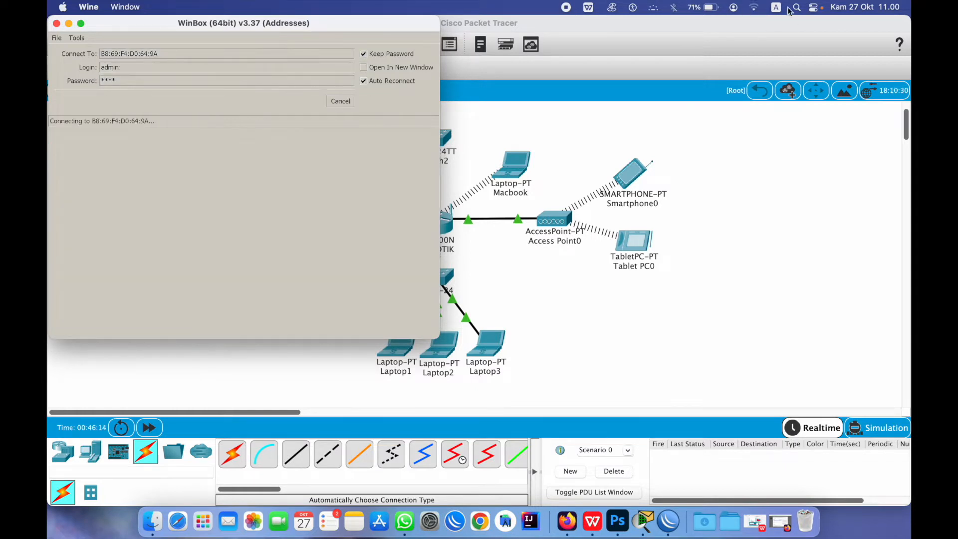
Join the Praktek WLAN Wi-Fi network, resetting the keychain and entering its new password
left_click(754, 8)
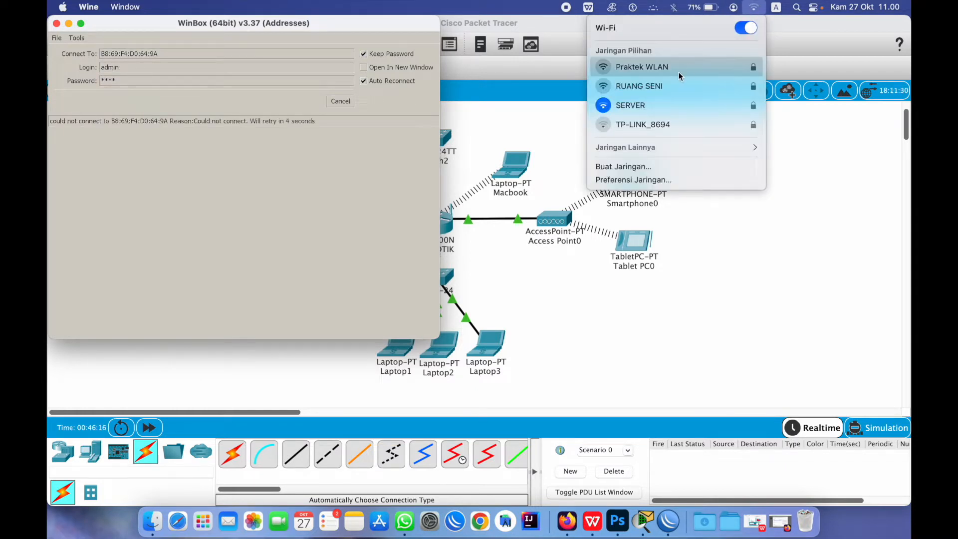
left_click(607, 70)
left_click(549, 194)
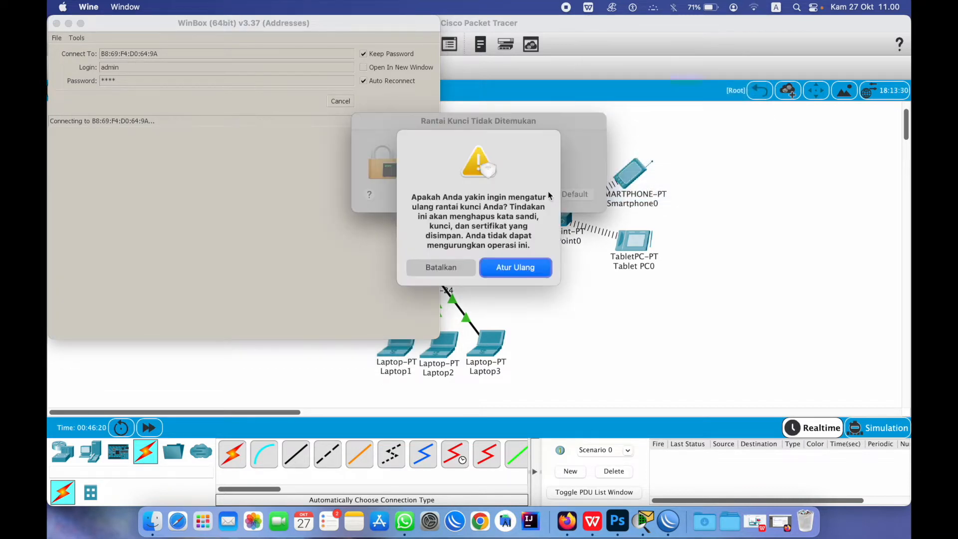
left_click(500, 268)
type("1")
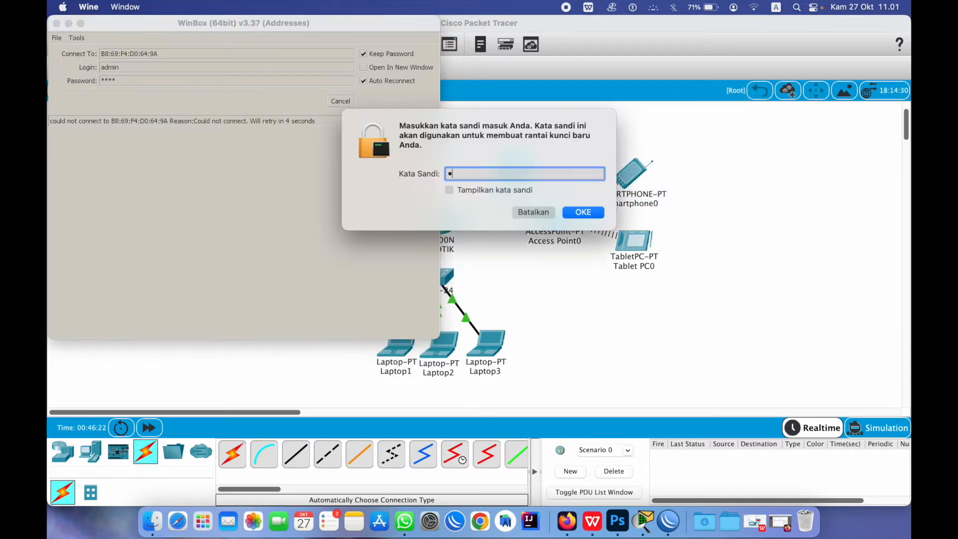
type("••••")
left_click(583, 212)
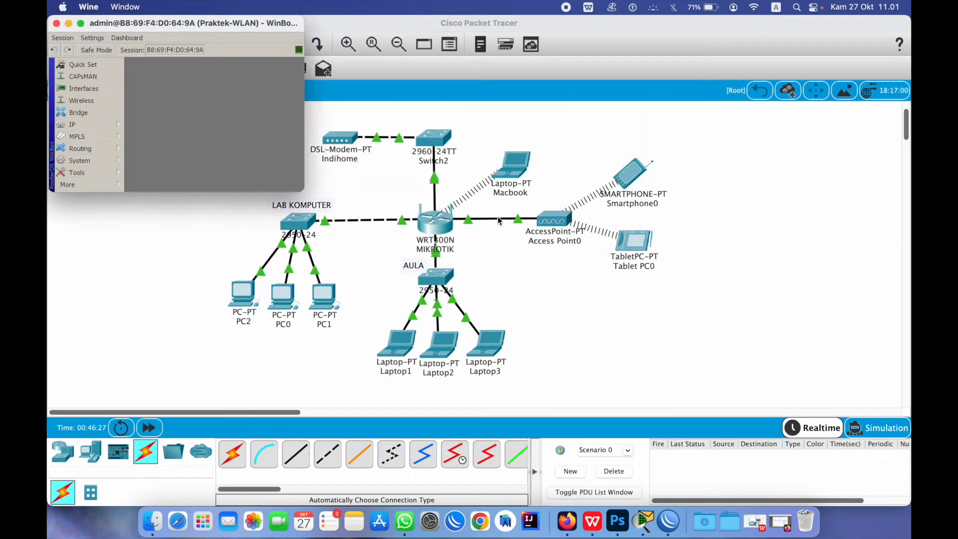
left_click(766, 8)
mouse_move(756, 9)
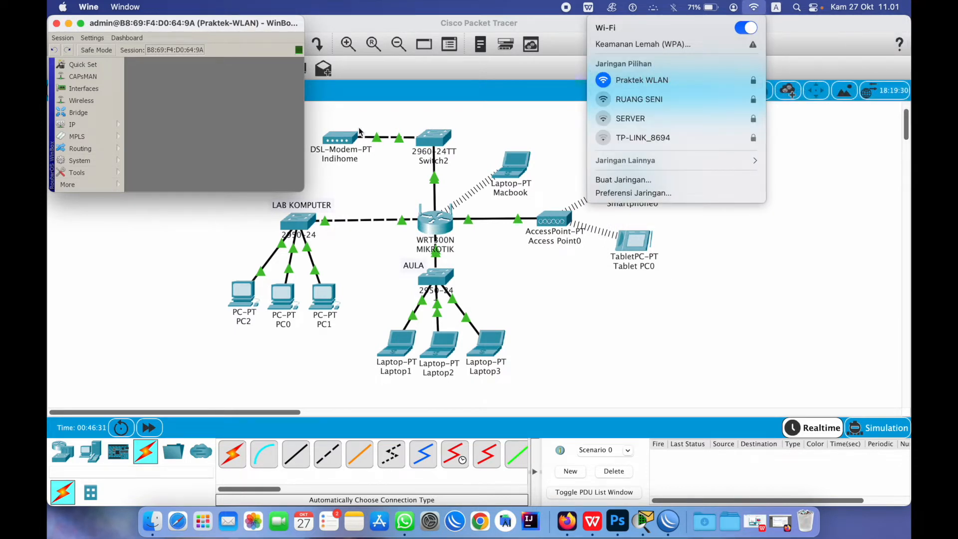
left_click(237, 194)
left_click_drag(298, 188, 709, 408)
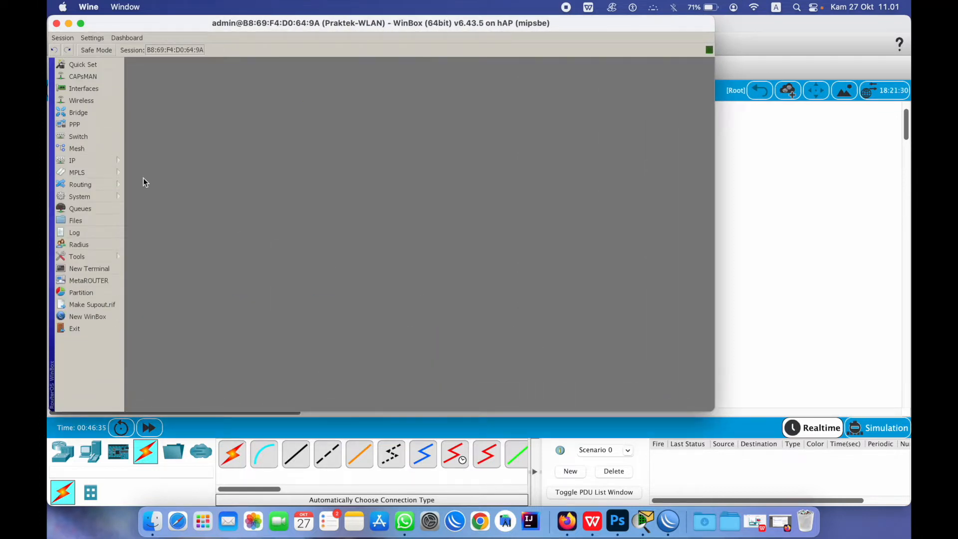
left_click(88, 101)
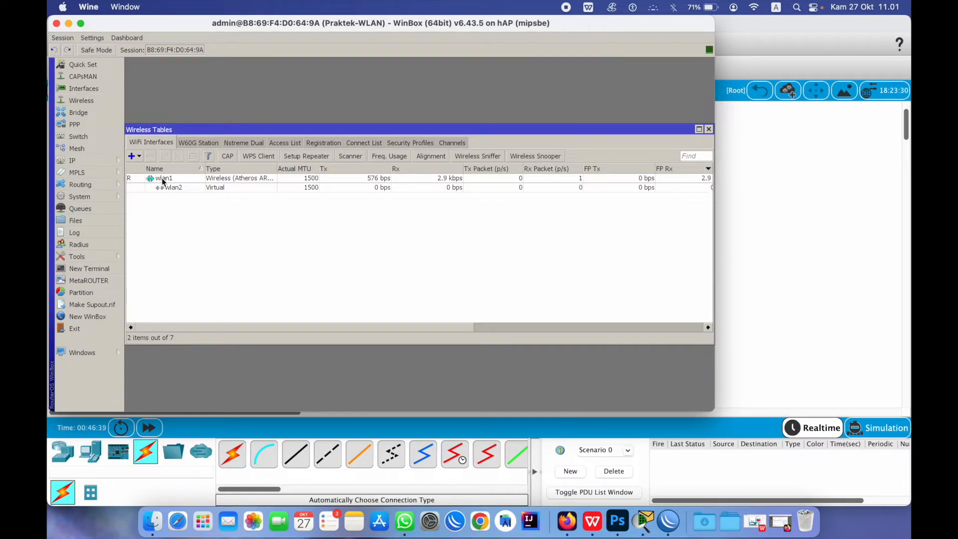
left_click(164, 188)
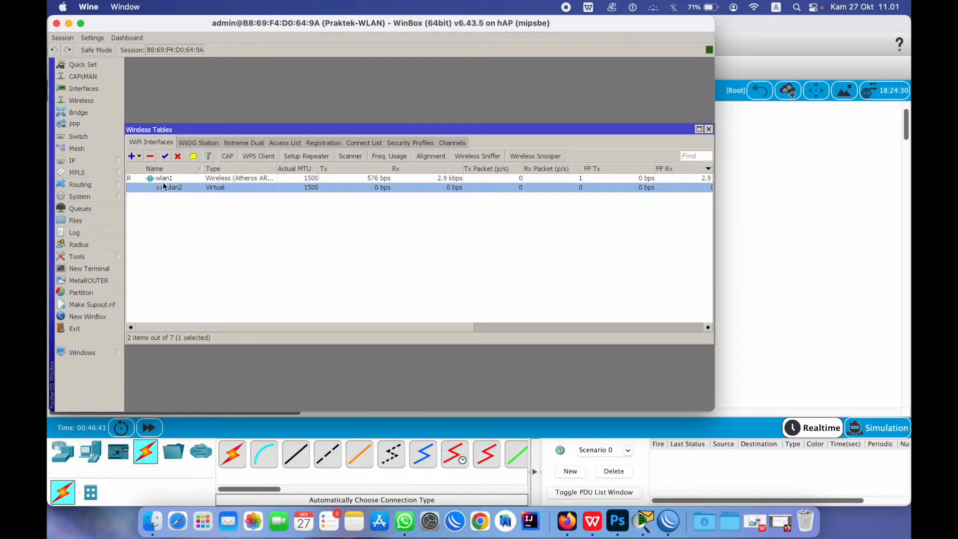
left_click(140, 157)
left_click(150, 165)
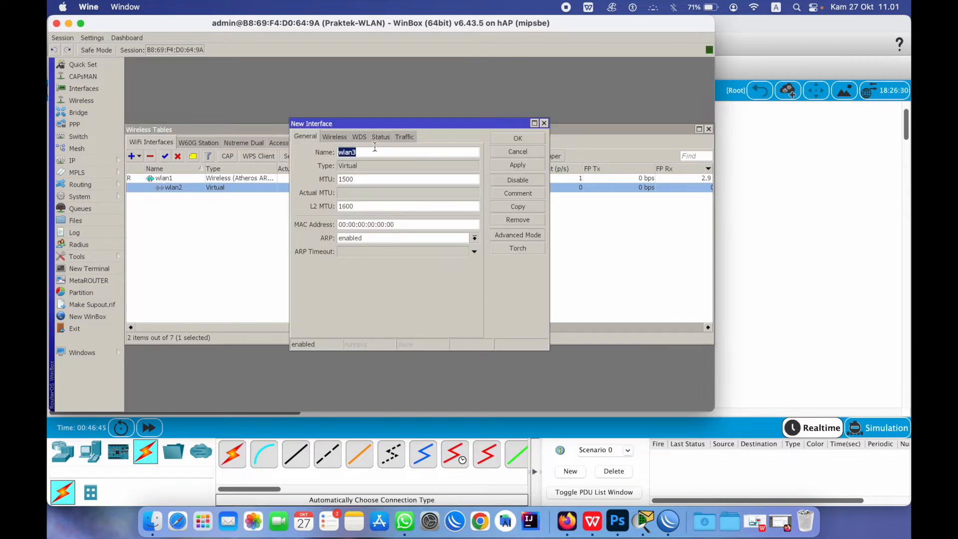
left_click(333, 137)
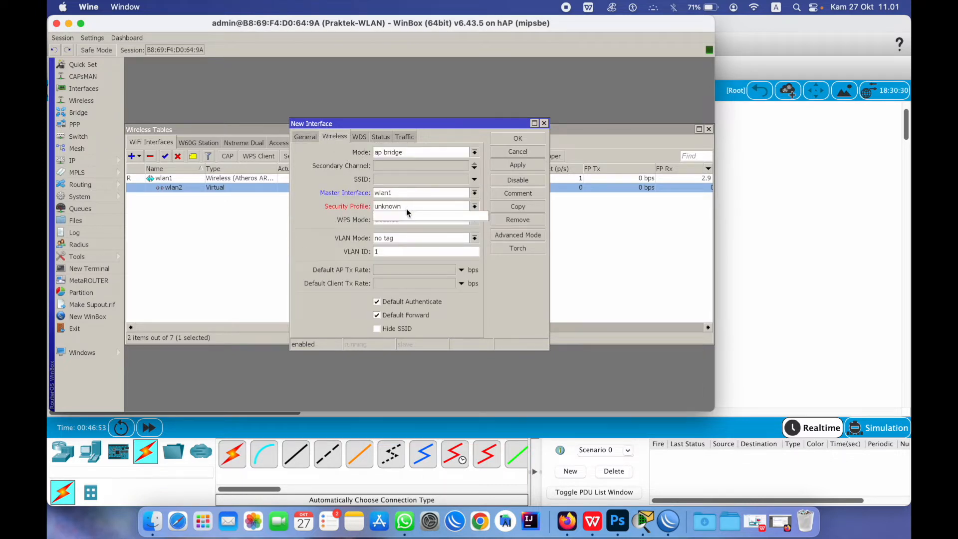
left_click(407, 208)
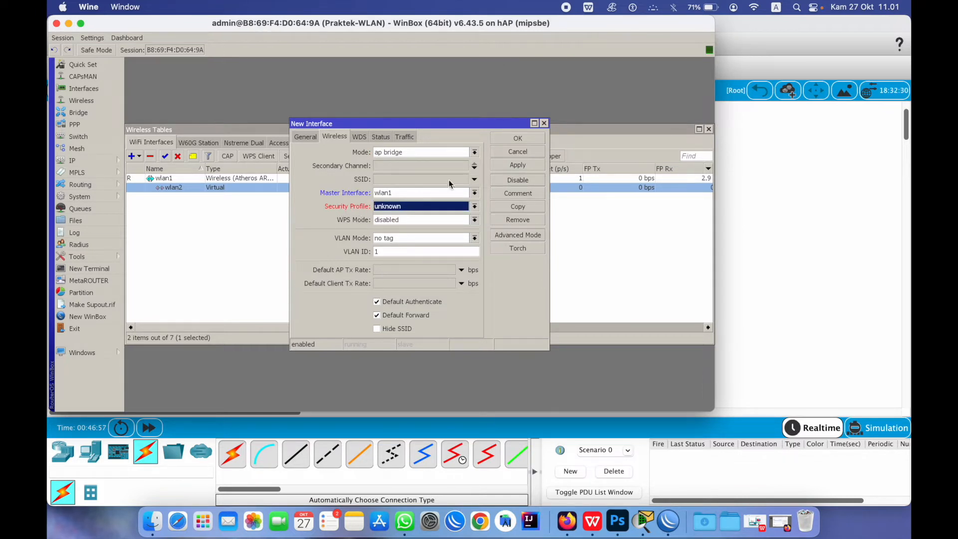
left_click(506, 153)
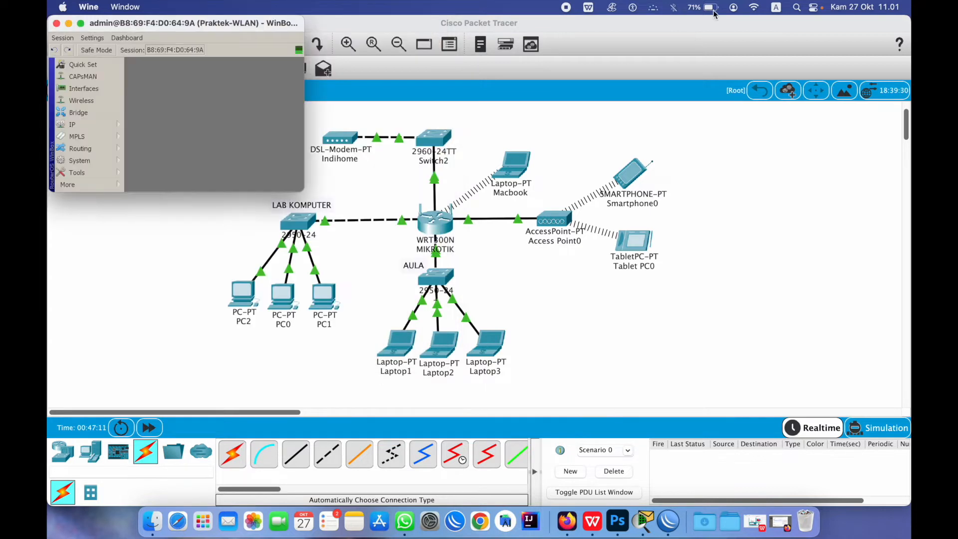
Enlarge the WinBox window and check the Wireless tables listing wlan1 and wlan2
left_click(754, 7)
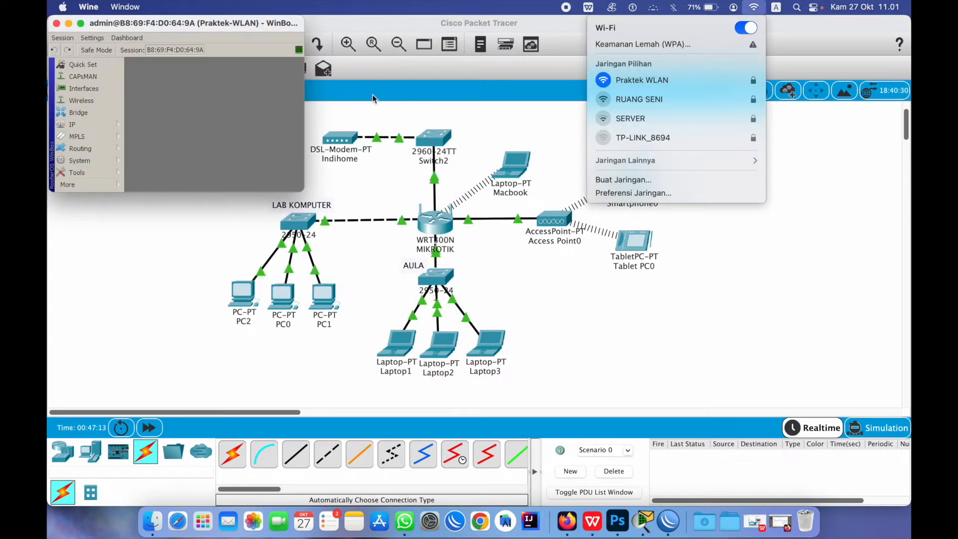
left_click(266, 184)
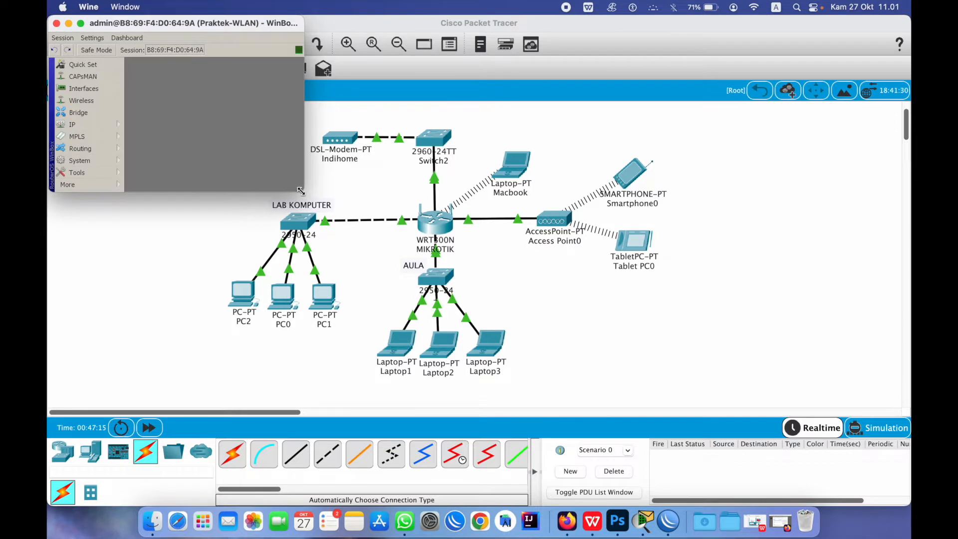
left_click_drag(301, 191, 788, 410)
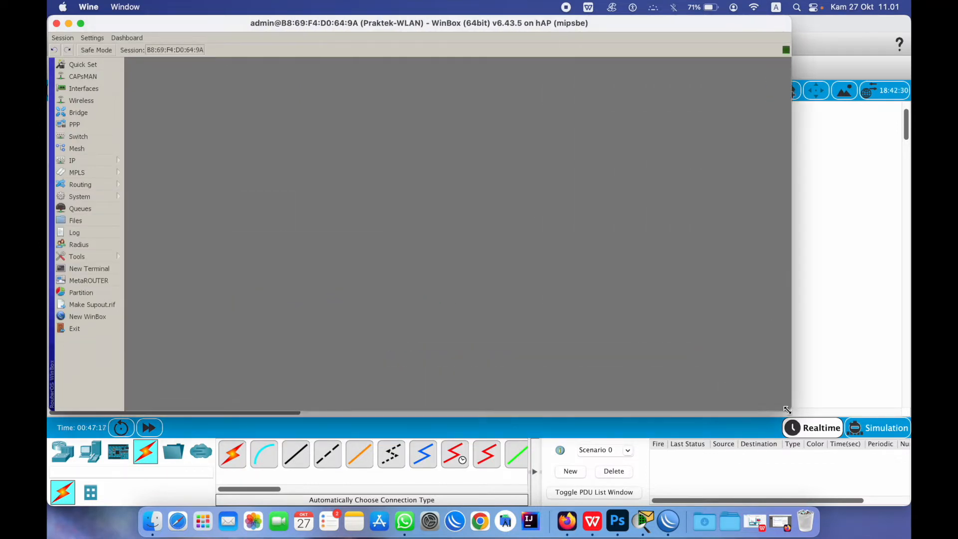
left_click(106, 101)
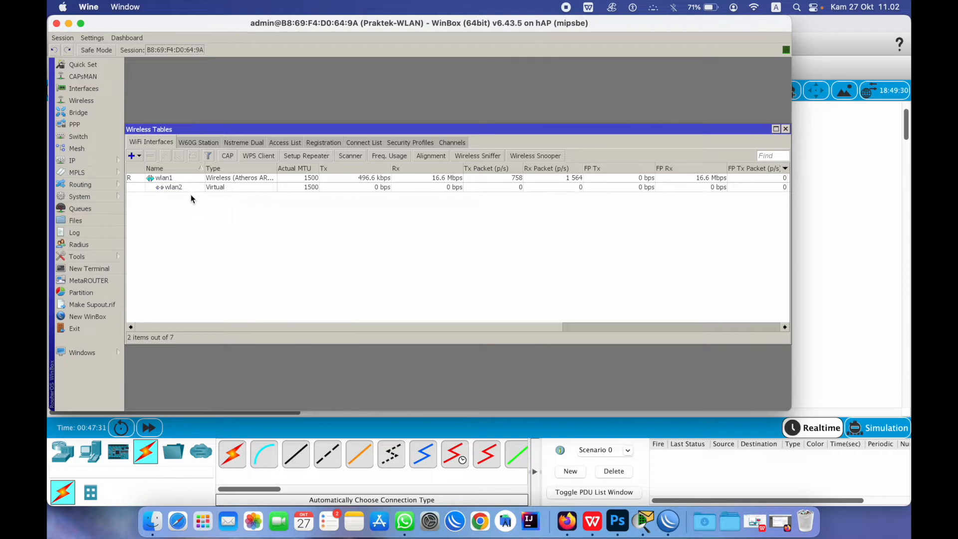
left_click(786, 128)
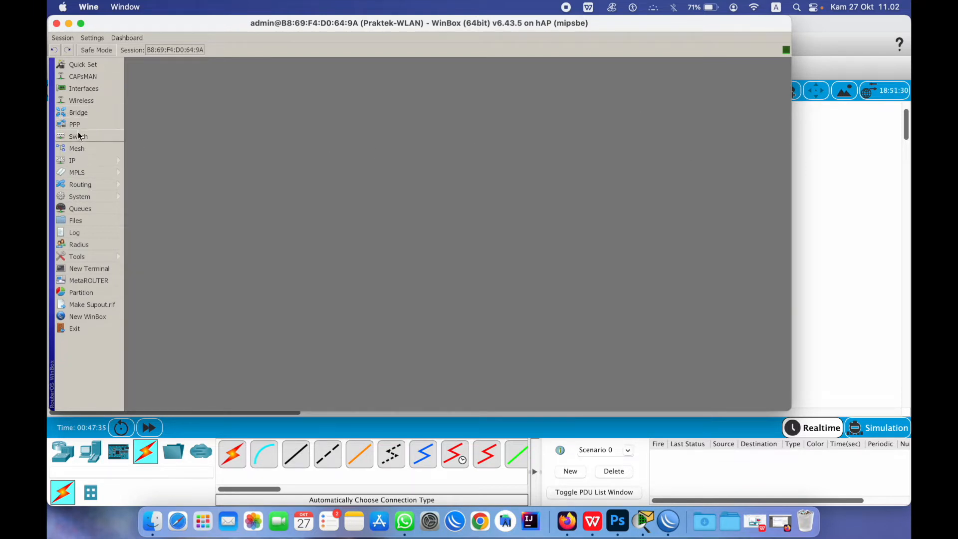
Remove the virtual wlan2 interface from the Wireless tables, leaving only wlan1
left_click(87, 100)
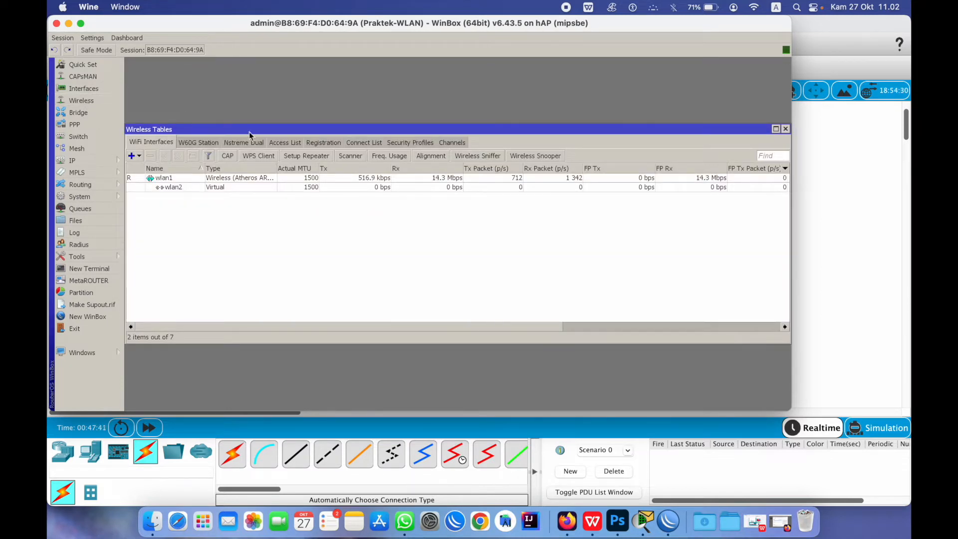
left_click(213, 187)
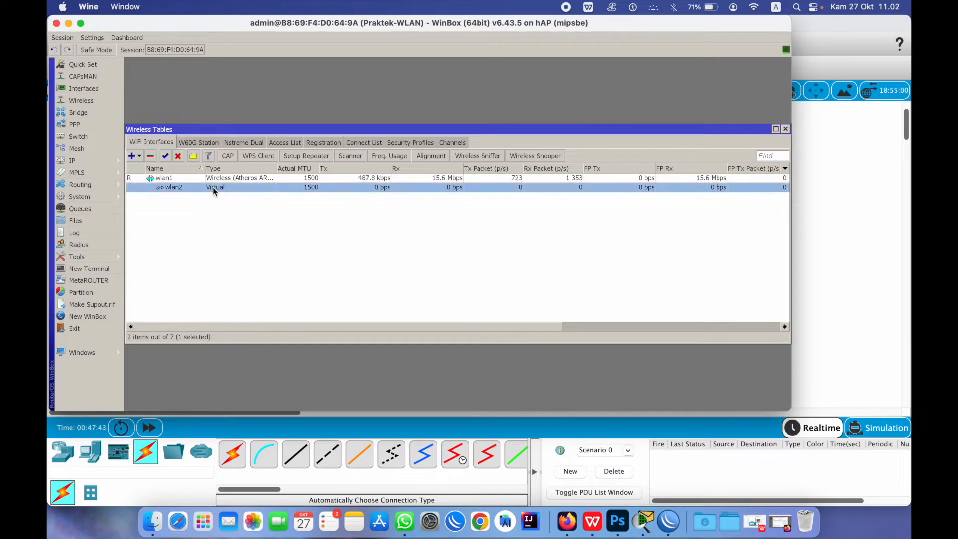
left_click(151, 157)
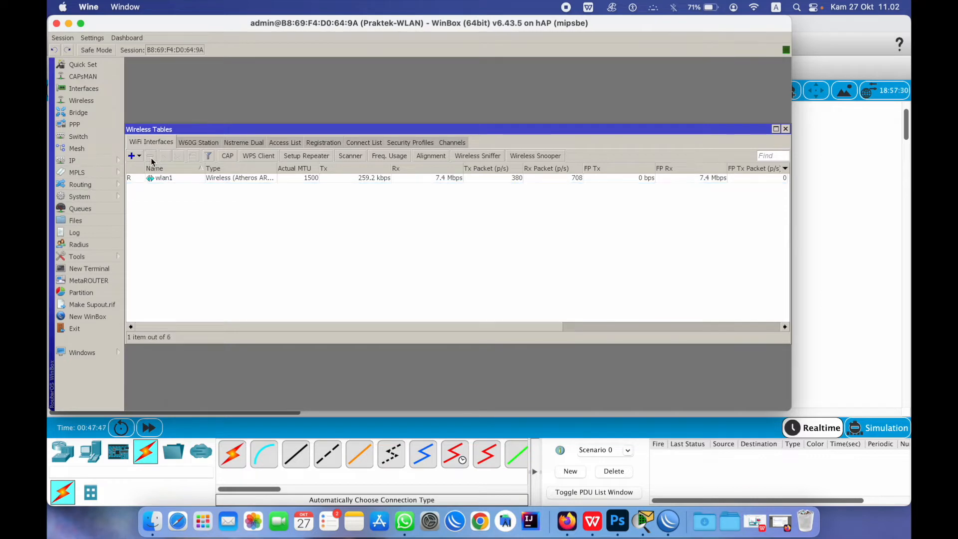
left_click(786, 129)
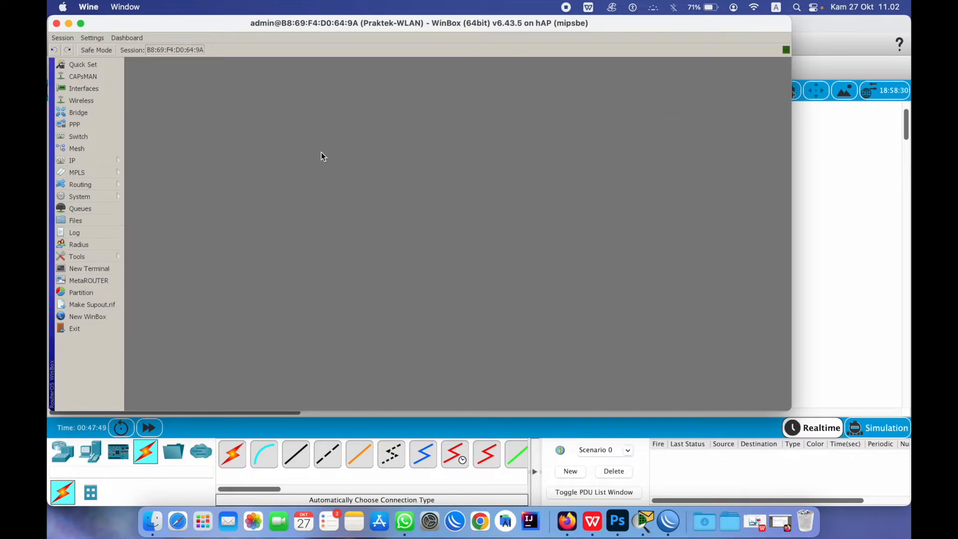
Rename the ether4 port to ether4-hotspot in the Interfaces list
left_click(81, 90)
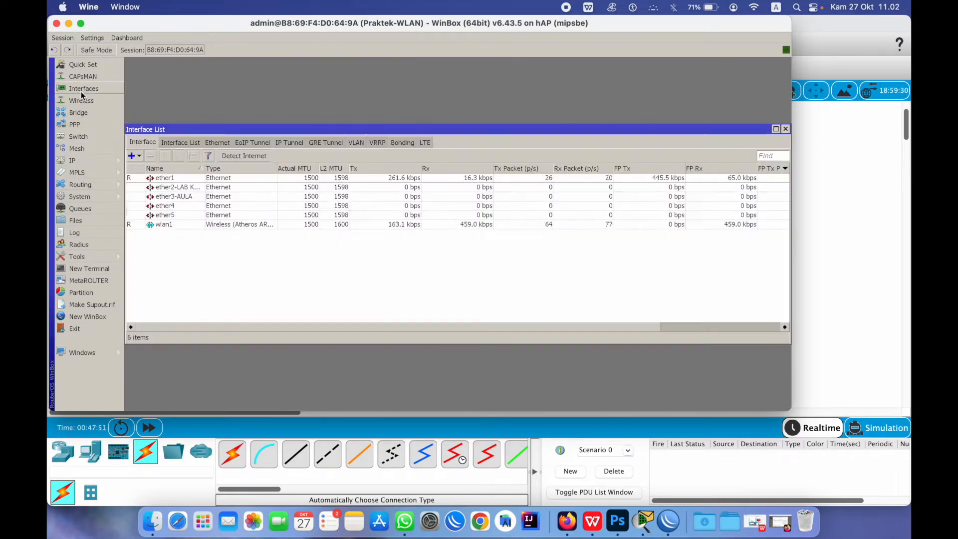
left_click(175, 206)
double_click(173, 207)
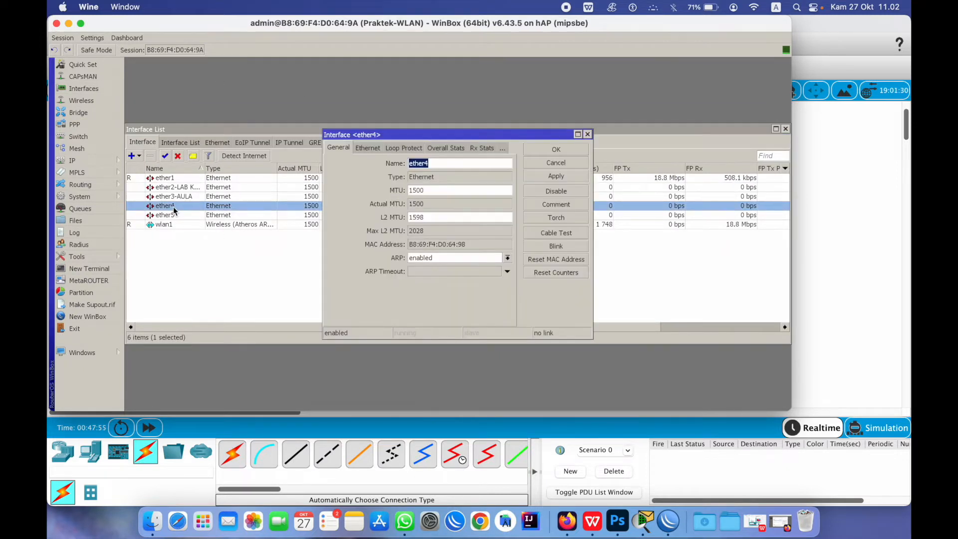
left_click(460, 163)
type("-hotso")
key("BackSpace")
type("pot")
left_click(557, 150)
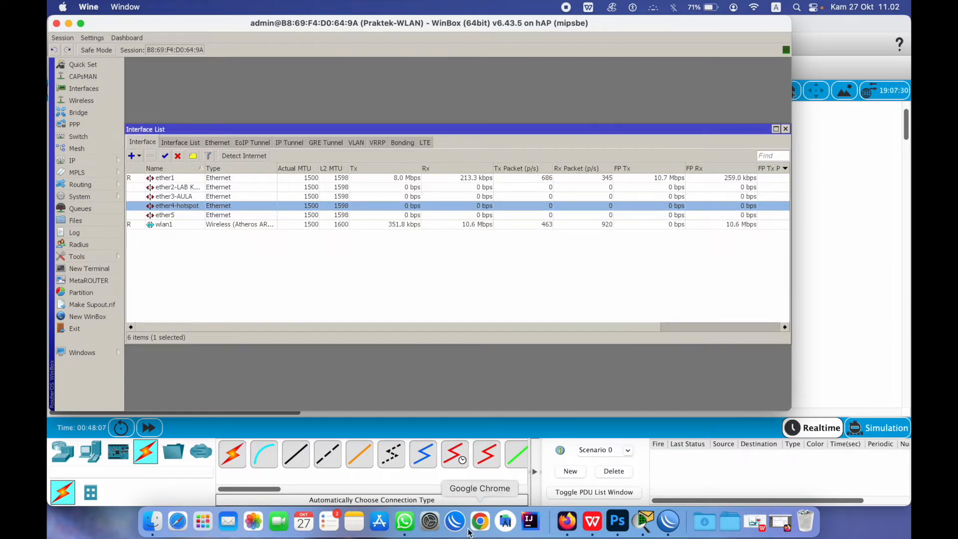
Close the extra WinBox connection window and bring Packet Tracer to the front
left_click(455, 521)
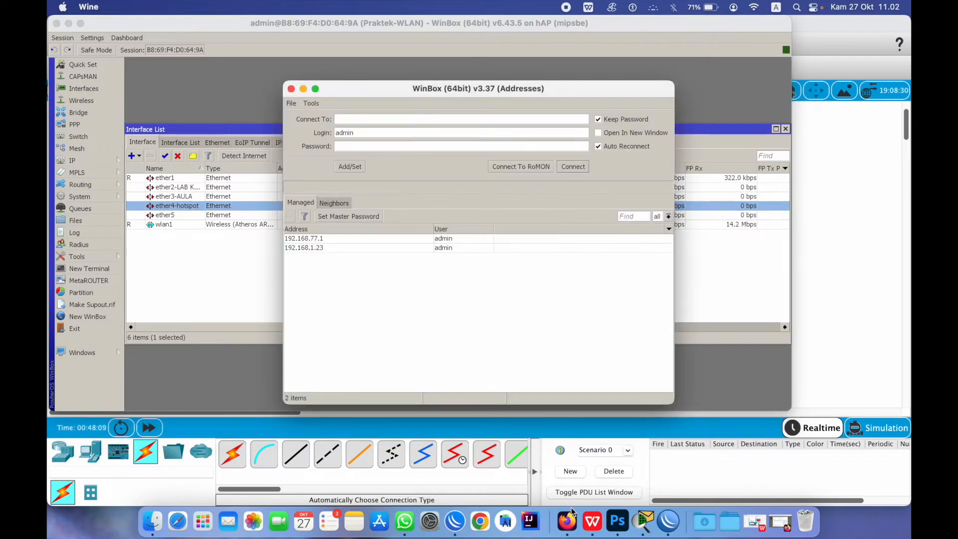
left_click(292, 89)
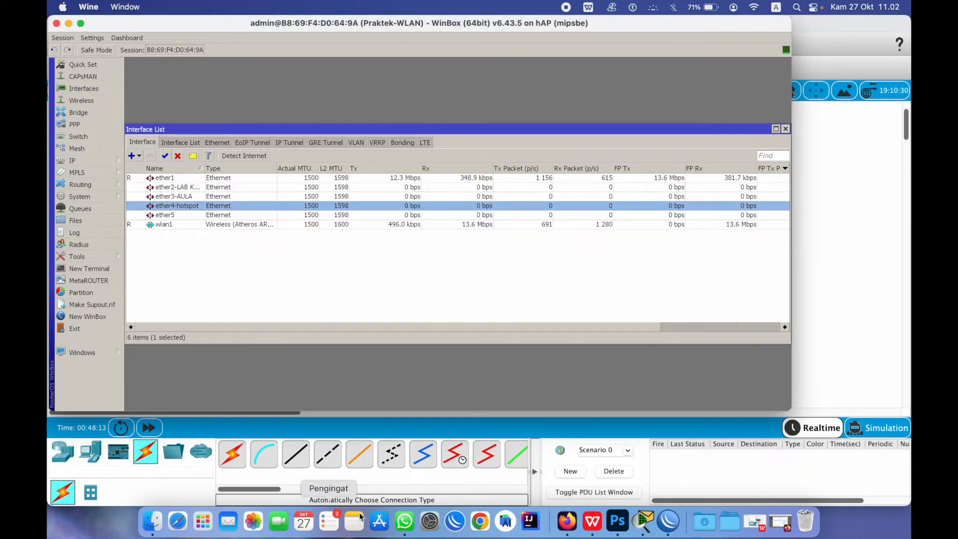
left_click(644, 522)
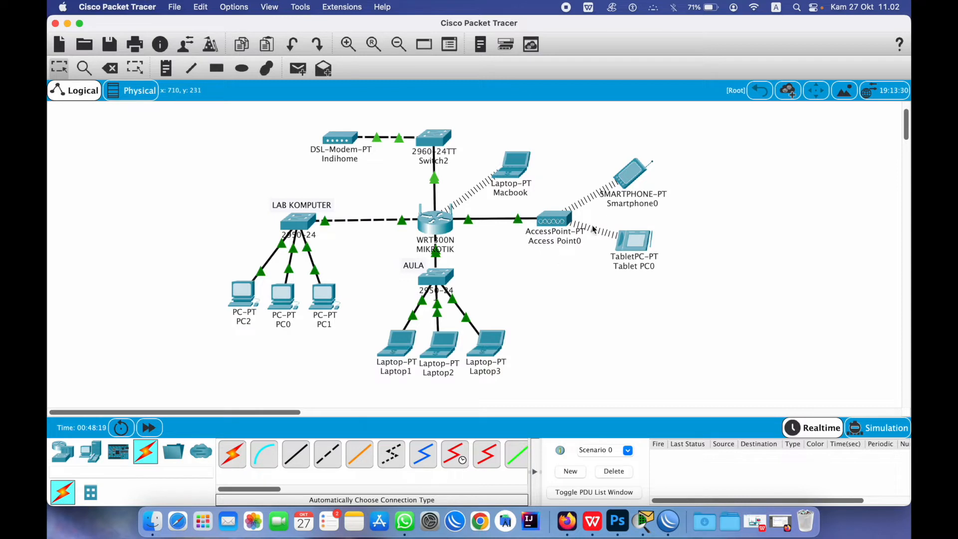
Place a new AccessPoint-PT below Access Point0
left_click(72, 462)
left_click(146, 493)
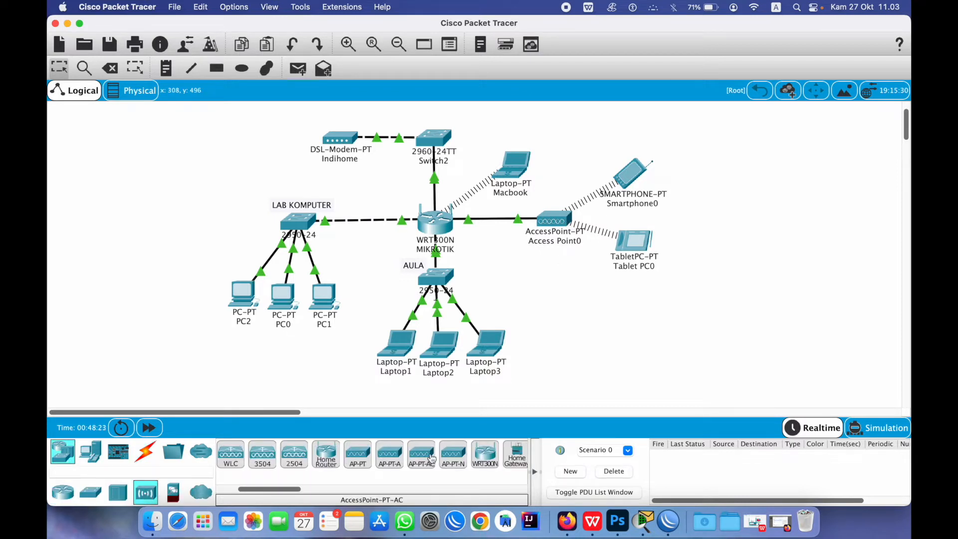
left_click(358, 454)
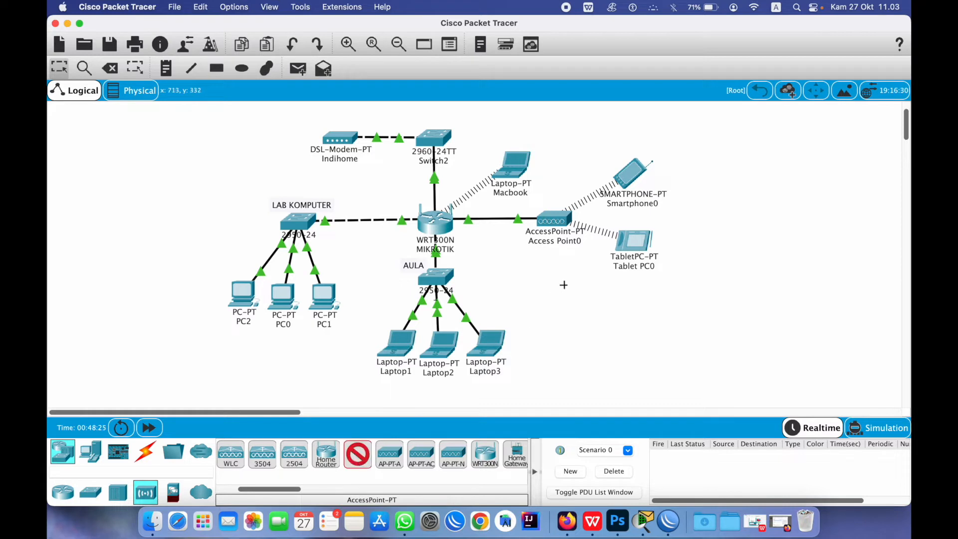
left_click(562, 284)
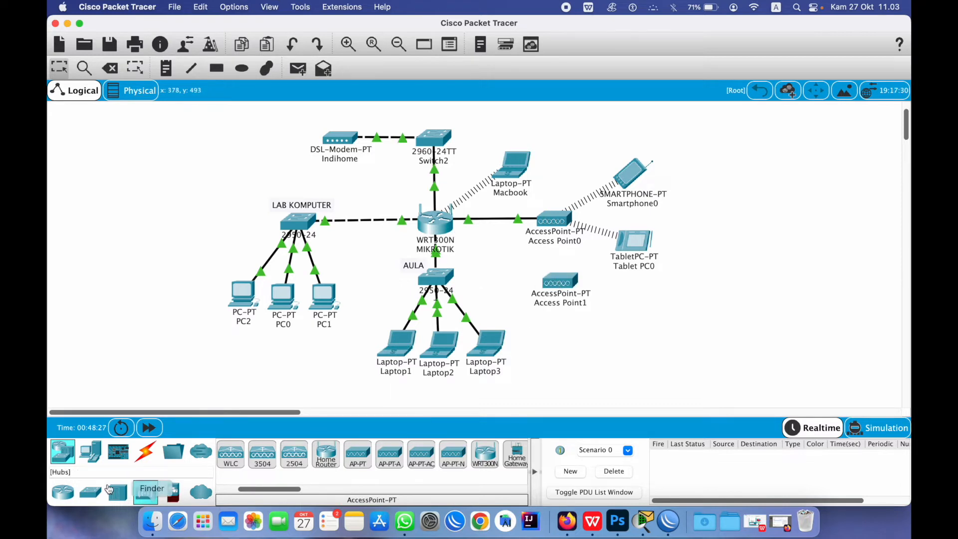
Place a 2950-24 switch, Switch3, on the canvas near the MIKROTIK router
left_click(146, 454)
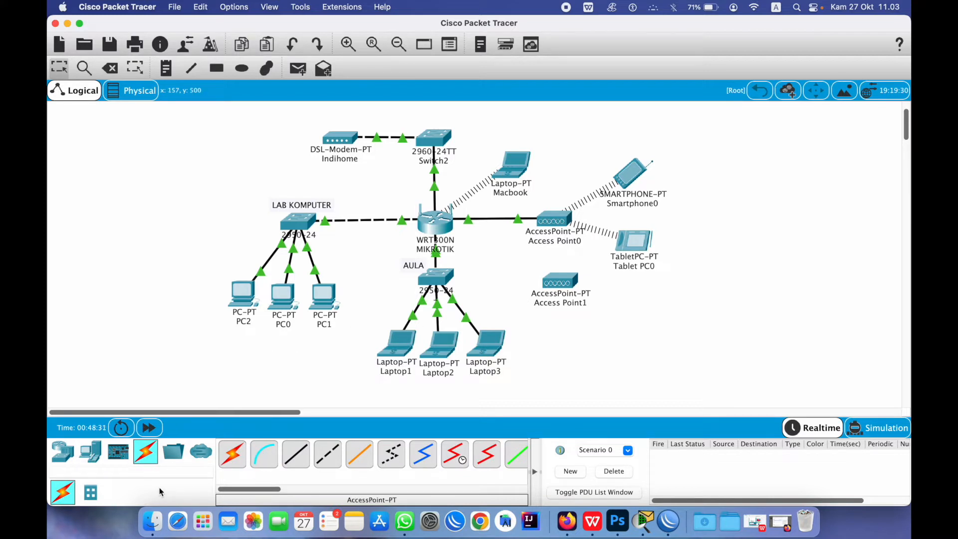
left_click(63, 451)
left_click(91, 492)
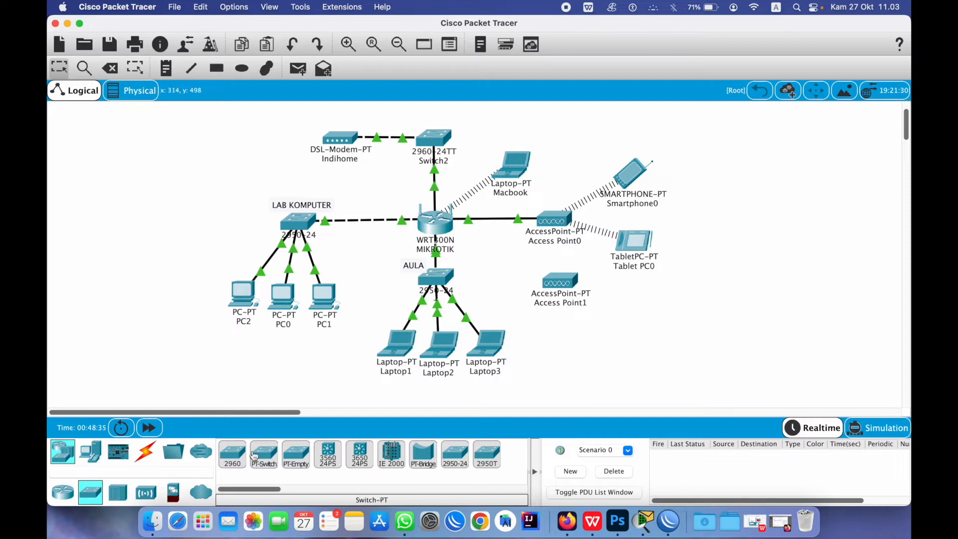
left_click(451, 460)
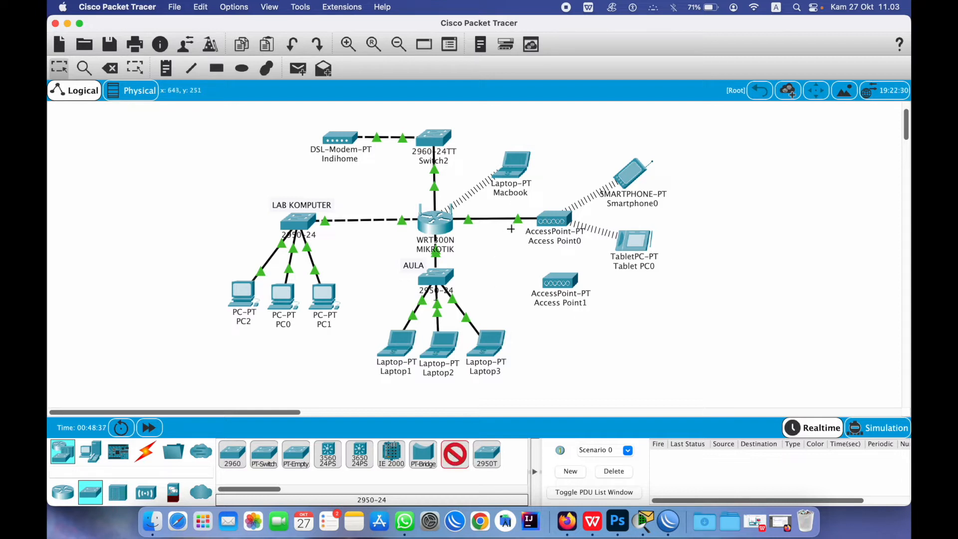
left_click(511, 229)
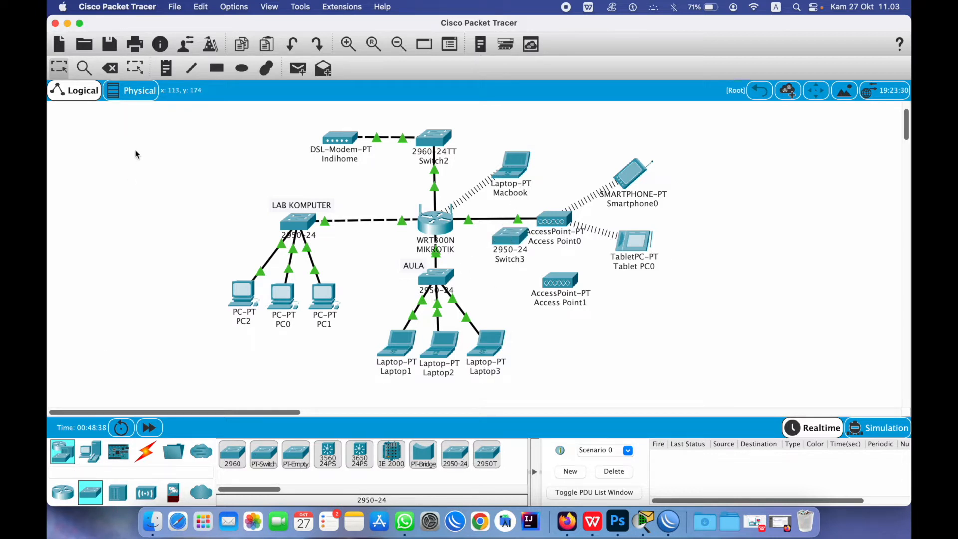
Delete the MIKROTIK–Access Point0 cable and nudge Switch3 slightly up-left
left_click(110, 68)
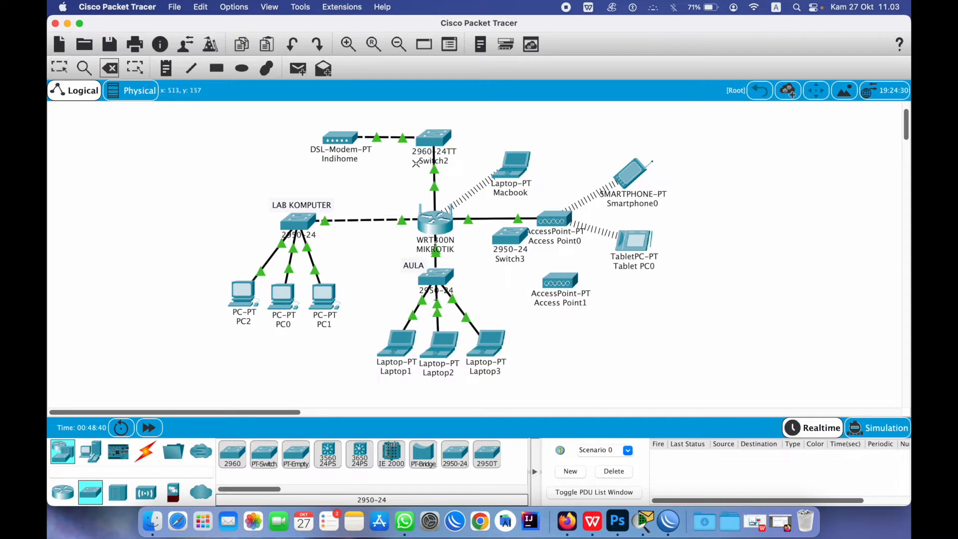
left_click(489, 219)
left_click(59, 70)
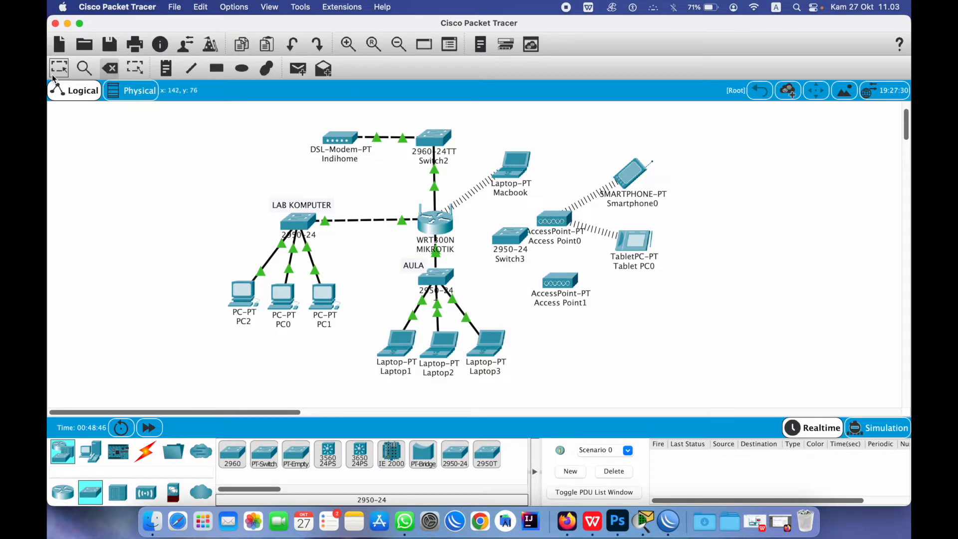
left_click_drag(521, 239, 514, 222)
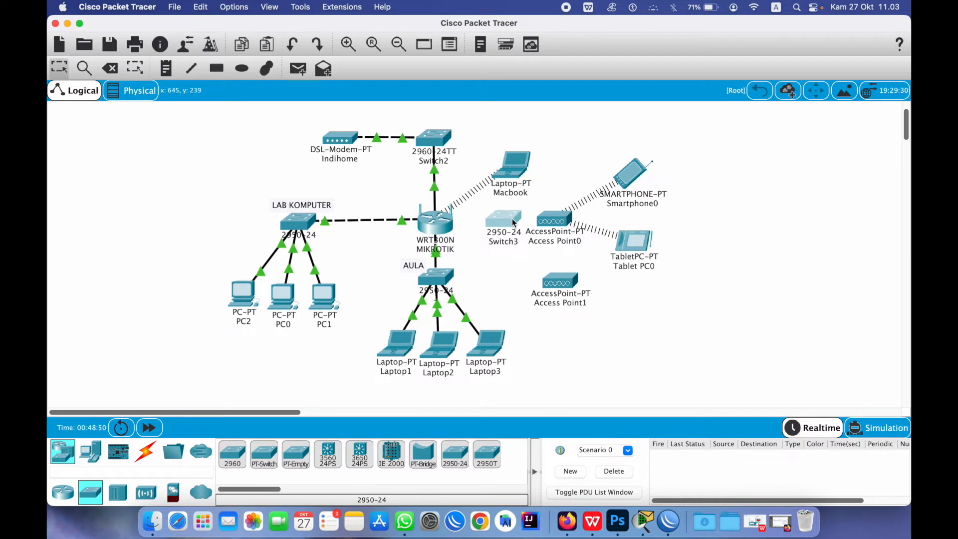
Use automatic cables to link Switch3 to MIKROTIK, Access Point0 and Access Point1
left_click(142, 455)
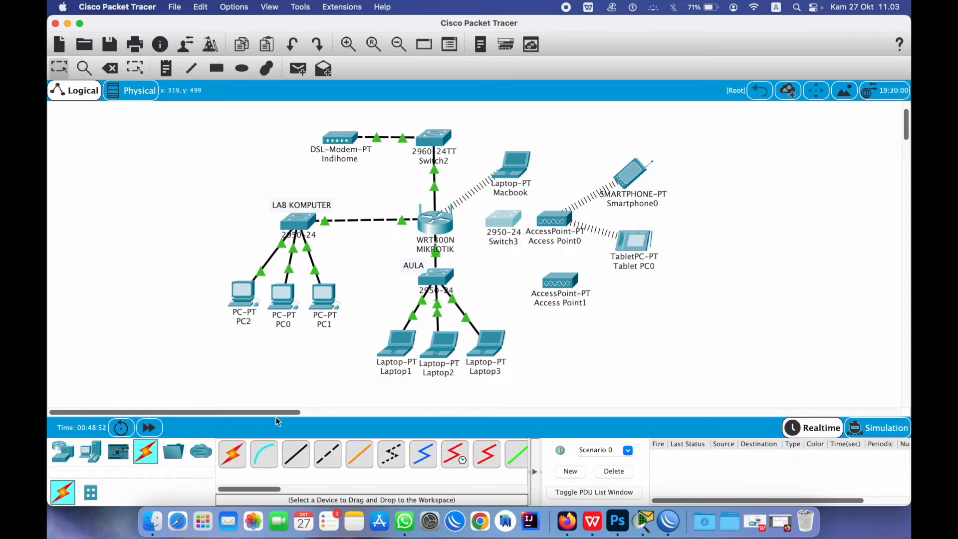
left_click(233, 455)
left_click(438, 221)
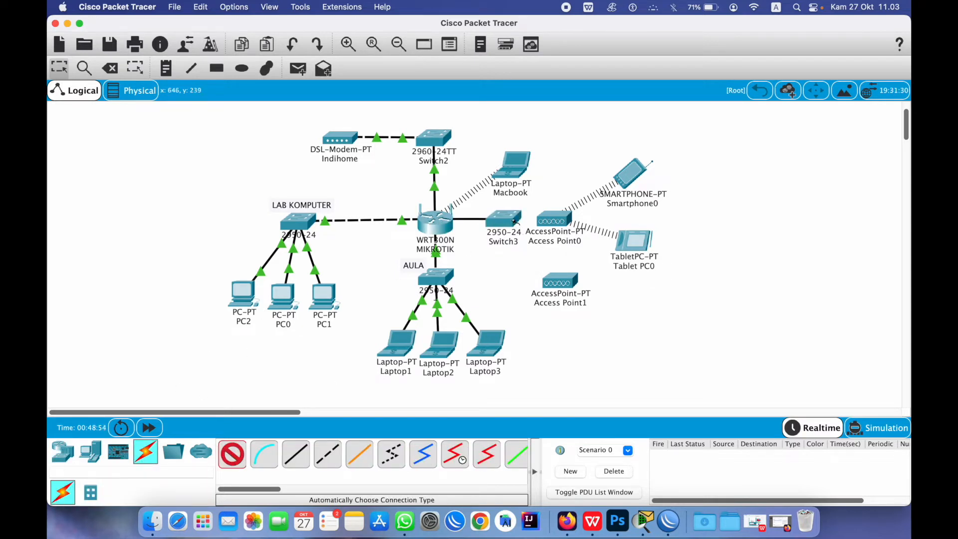
left_click(516, 222)
left_click(232, 454)
left_click(504, 220)
left_click(553, 225)
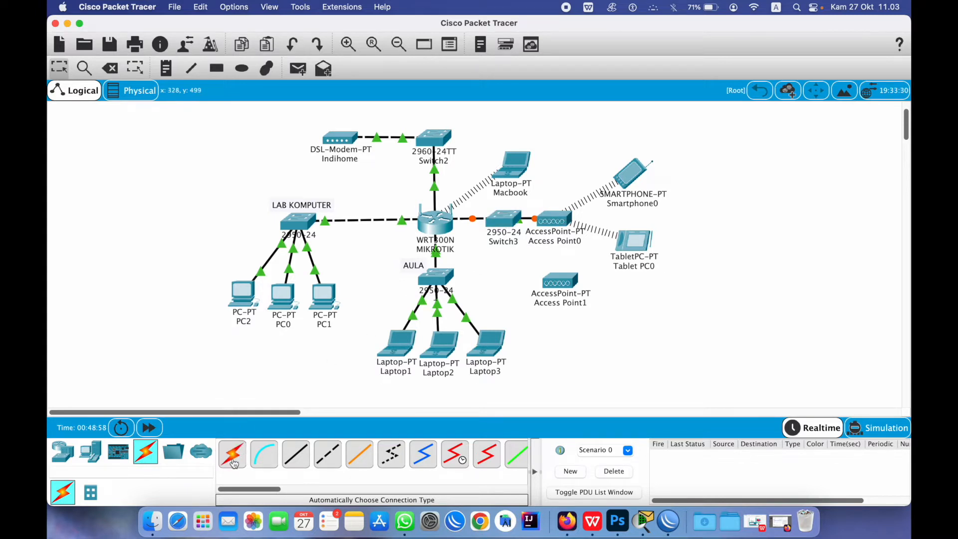
left_click(510, 225)
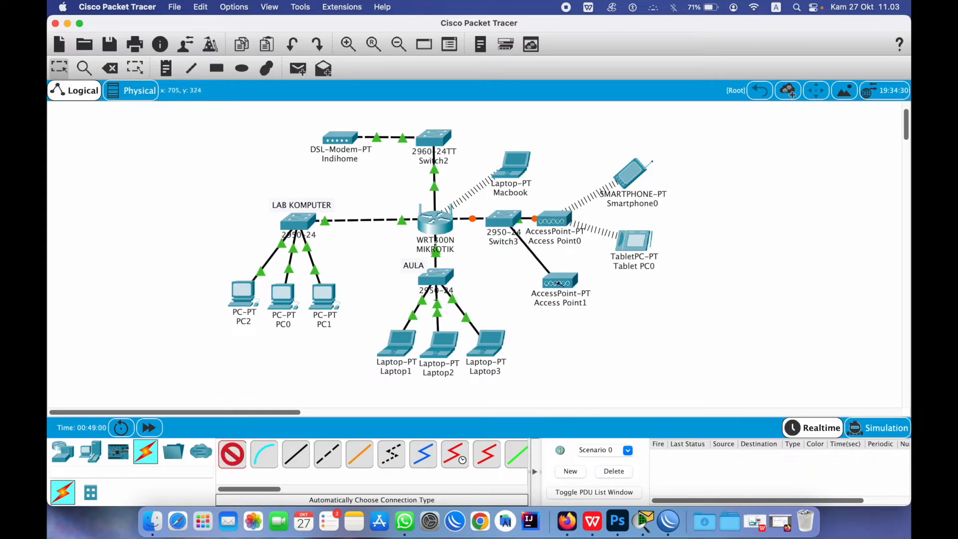
left_click(563, 285)
left_click_drag(564, 286, 563, 284)
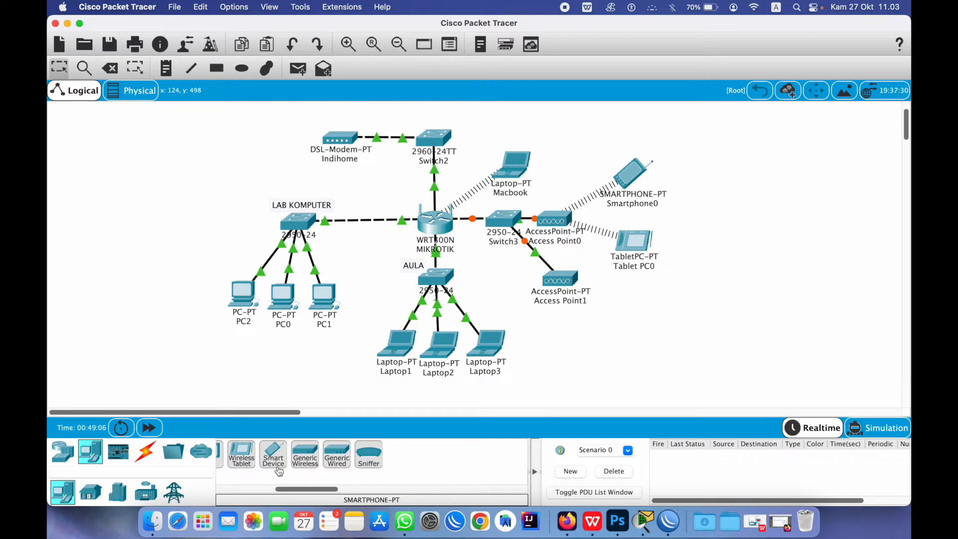
Place Smartphone1 and Smartphone2 below Access Point1
left_click_drag(301, 493, 280, 492)
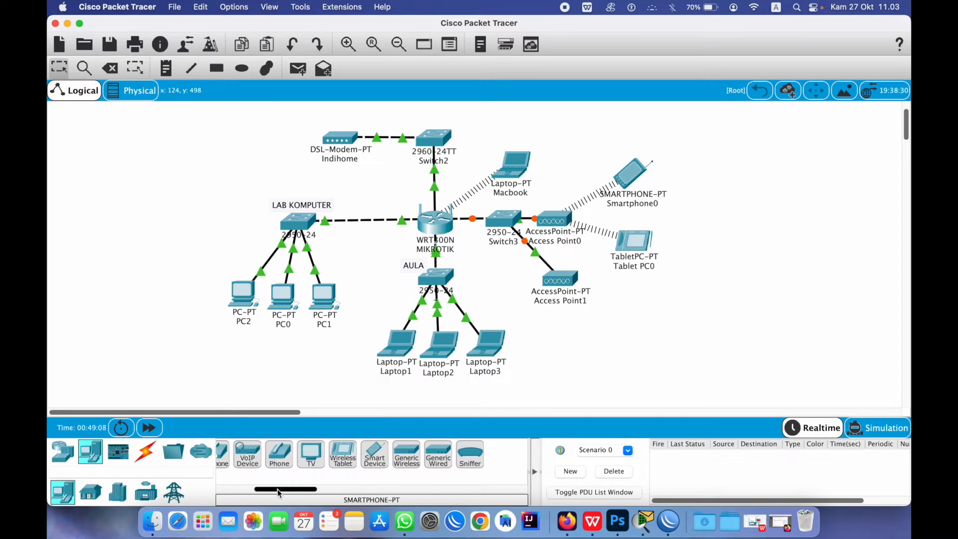
left_click(374, 454)
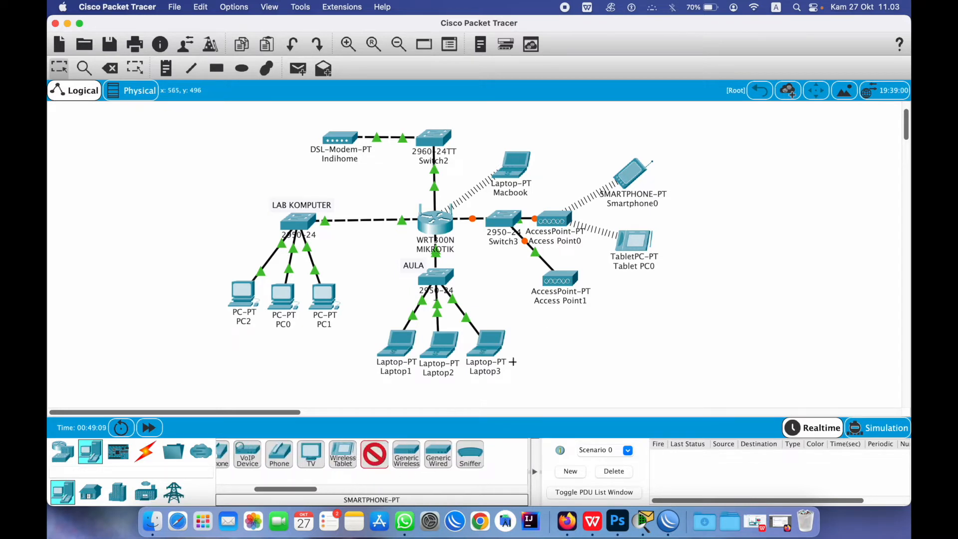
left_click(677, 310)
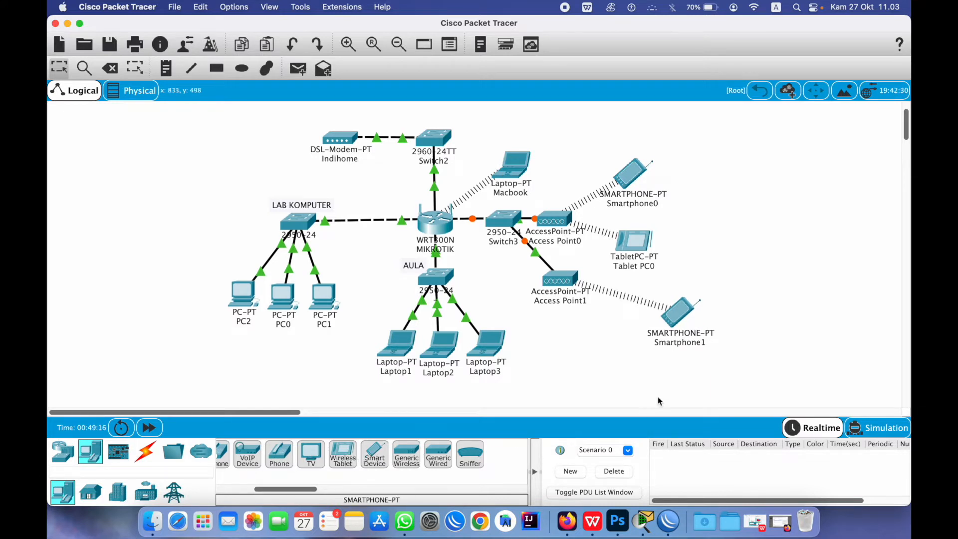
left_click(375, 454)
left_click(678, 359)
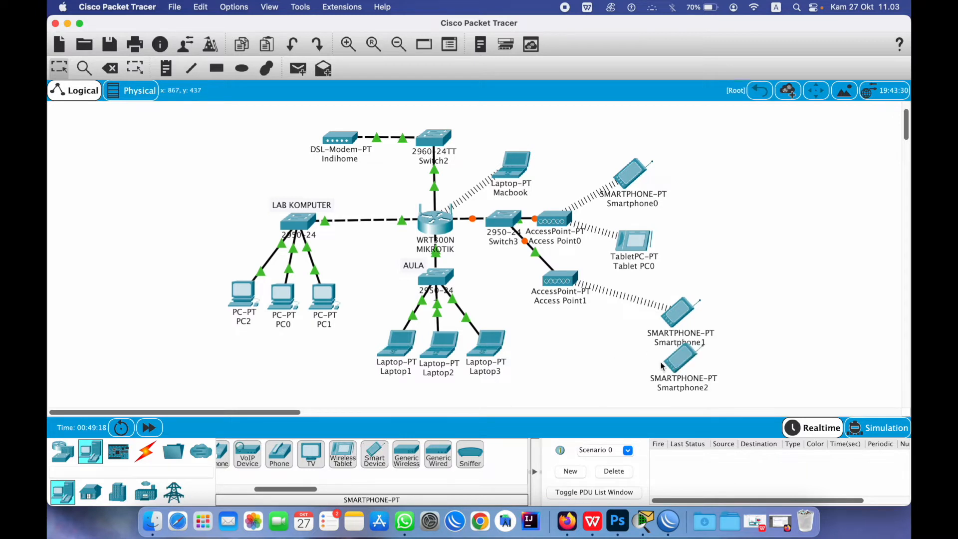
Add Laptop4 beside the smartphones and swap its network module for a wireless WPC300N
left_click_drag(265, 492, 227, 490)
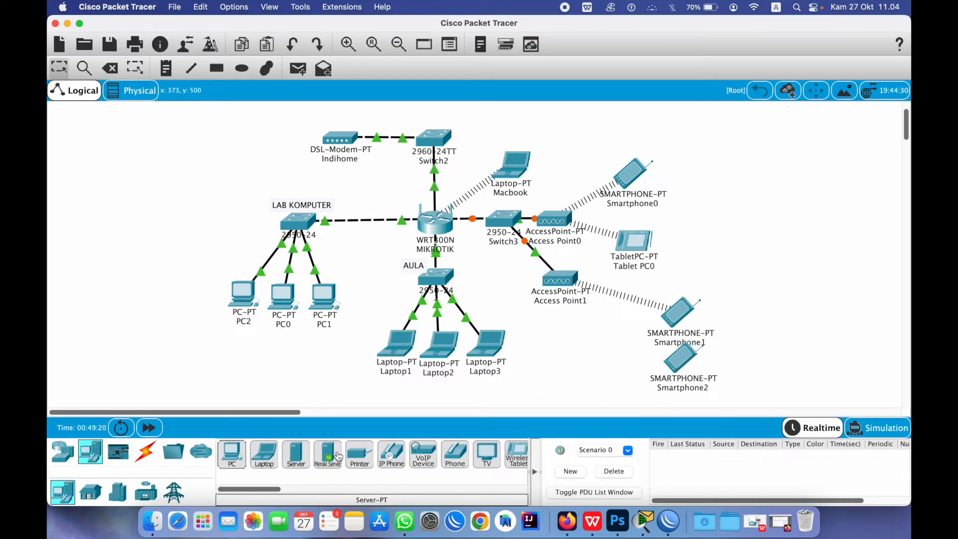
left_click(264, 454)
left_click(619, 381)
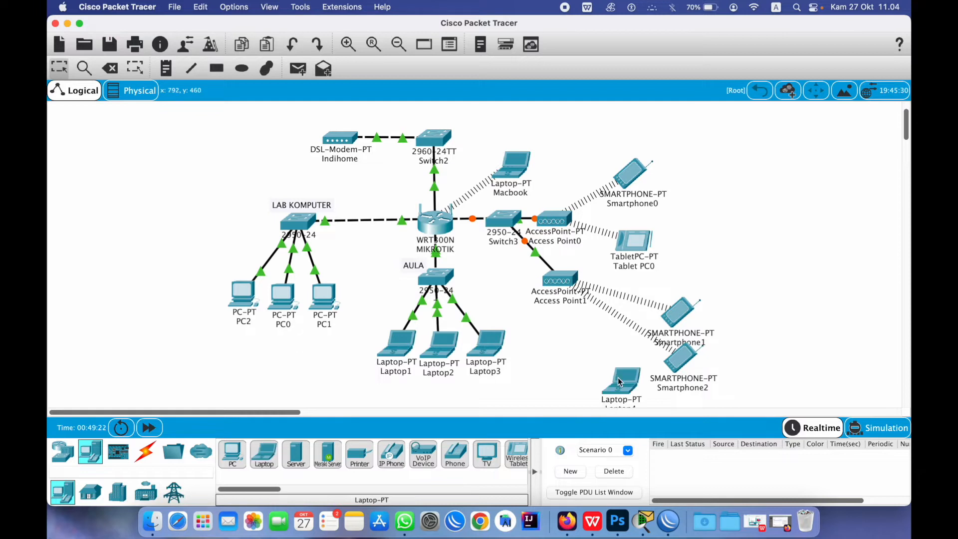
left_click_drag(619, 382, 602, 369)
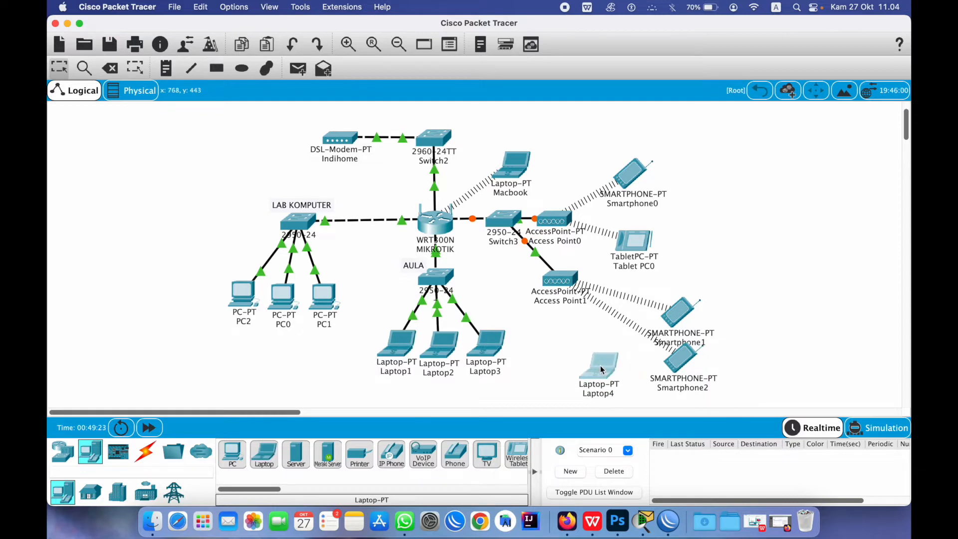
left_click(602, 370)
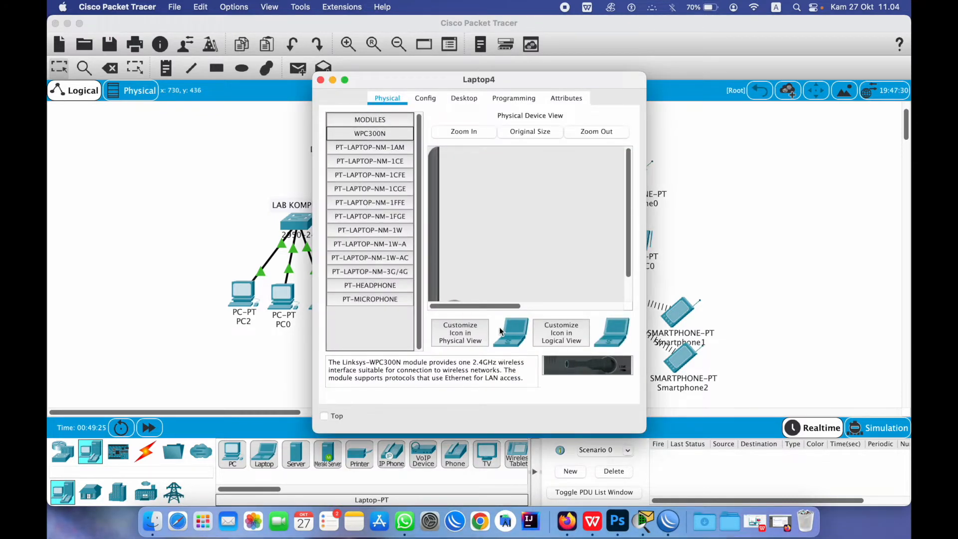
scroll(493, 272, "down", 3)
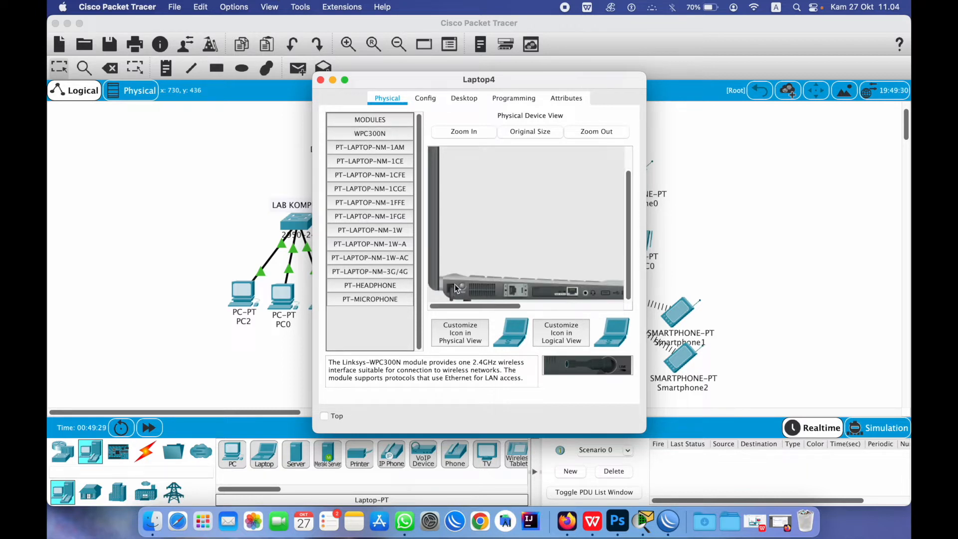
left_click_drag(554, 293, 424, 334)
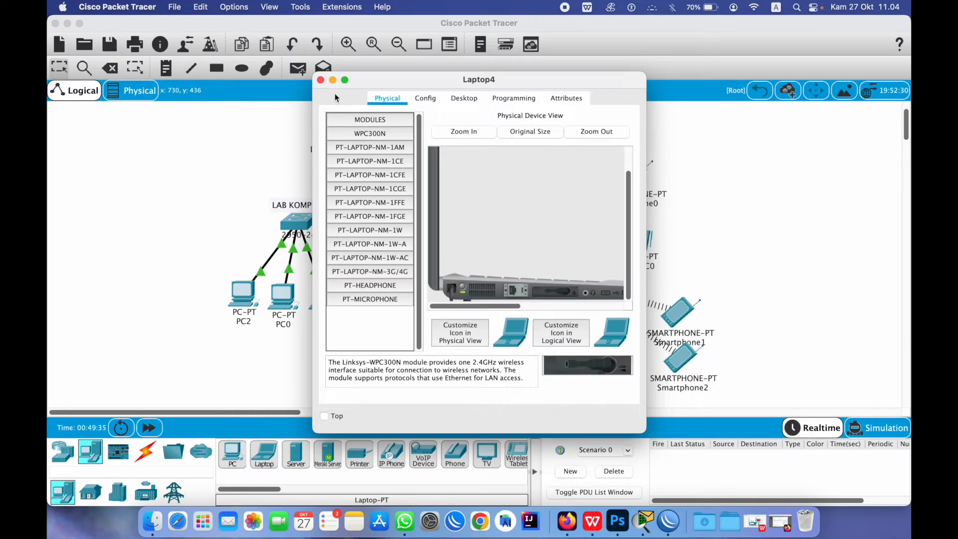
left_click(321, 79)
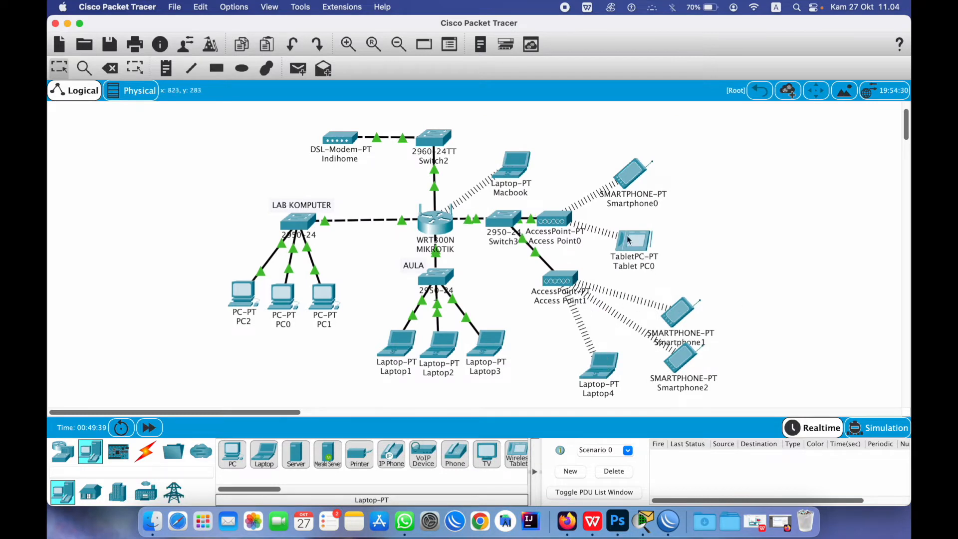
Cluster Access Point0, Access Point1, Laptop4, the smartphones and Tablet PC0 tightly beside Switch3
left_click_drag(549, 224, 564, 211)
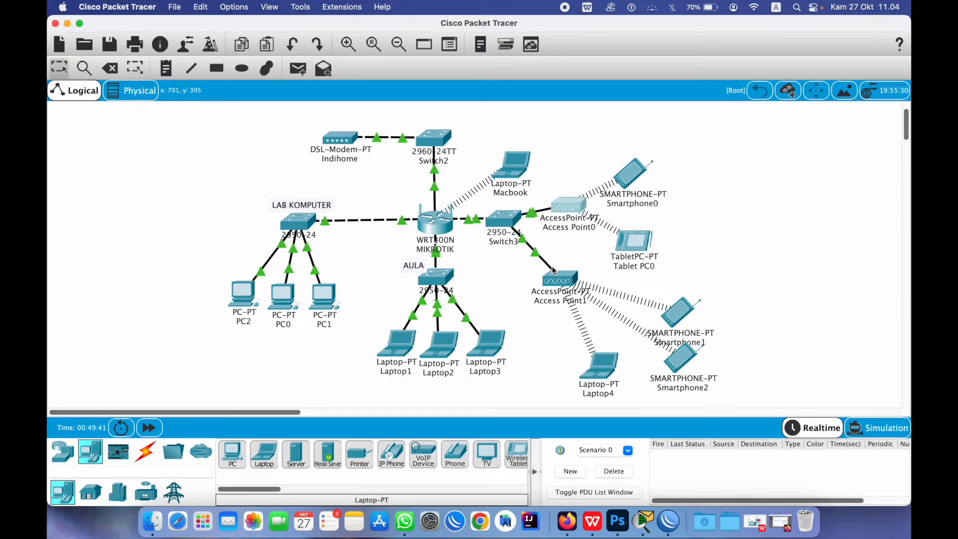
left_click_drag(562, 283, 554, 270)
left_click_drag(594, 359, 567, 327)
left_click_drag(670, 359, 617, 334)
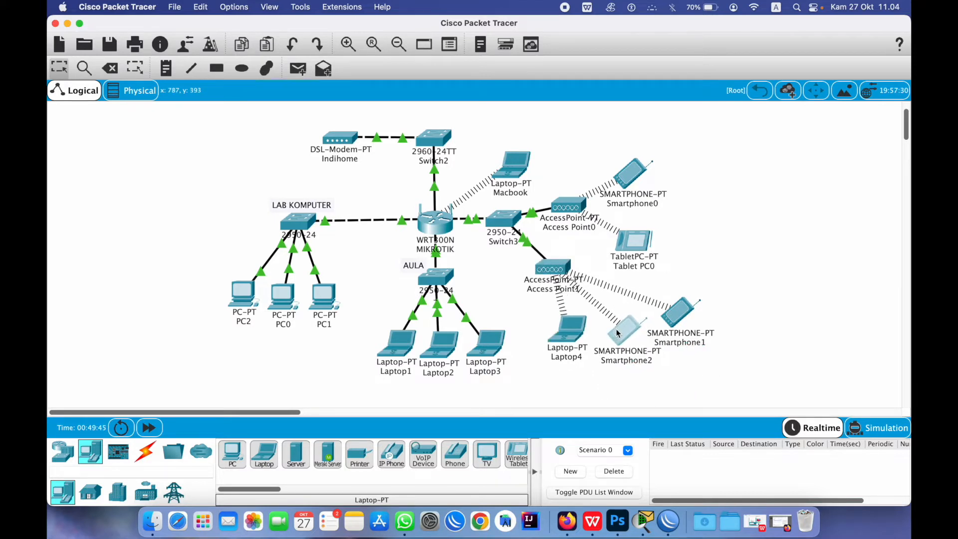
left_click(687, 308)
left_click_drag(687, 308, 672, 292)
left_click_drag(631, 189, 619, 175)
left_click_drag(634, 239, 645, 219)
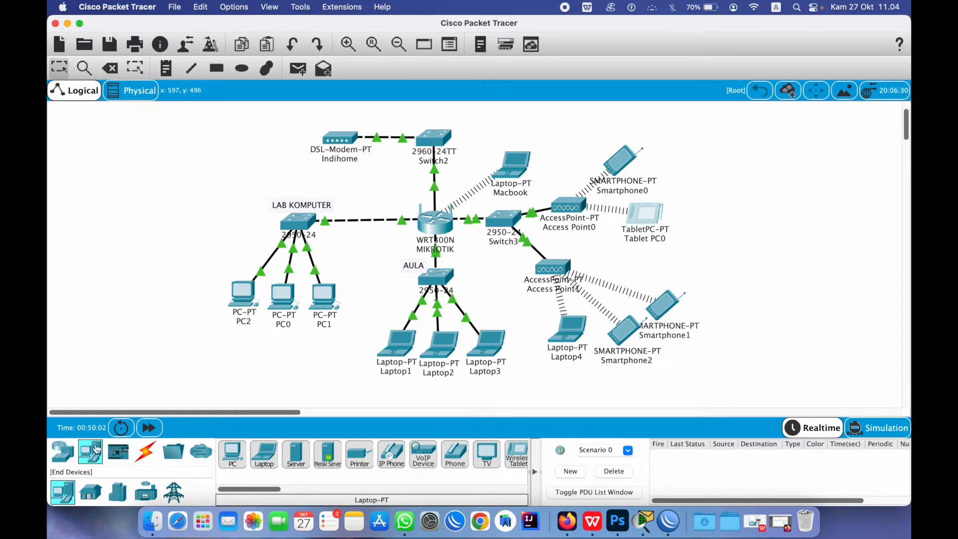
left_click(63, 452)
left_click(149, 493)
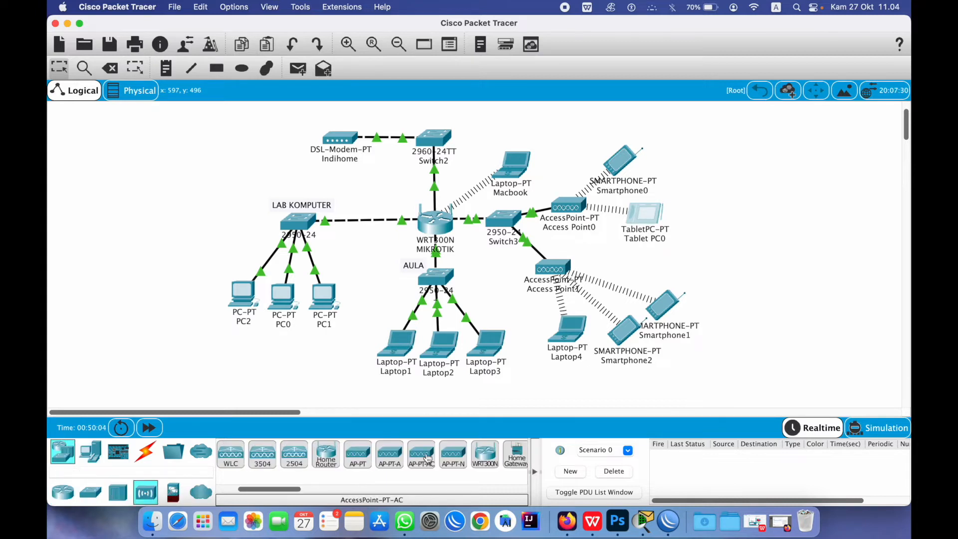
Place Access Point2 at the right of the canvas and cable it to Switch3 automatically
left_click(357, 455)
left_click(771, 256)
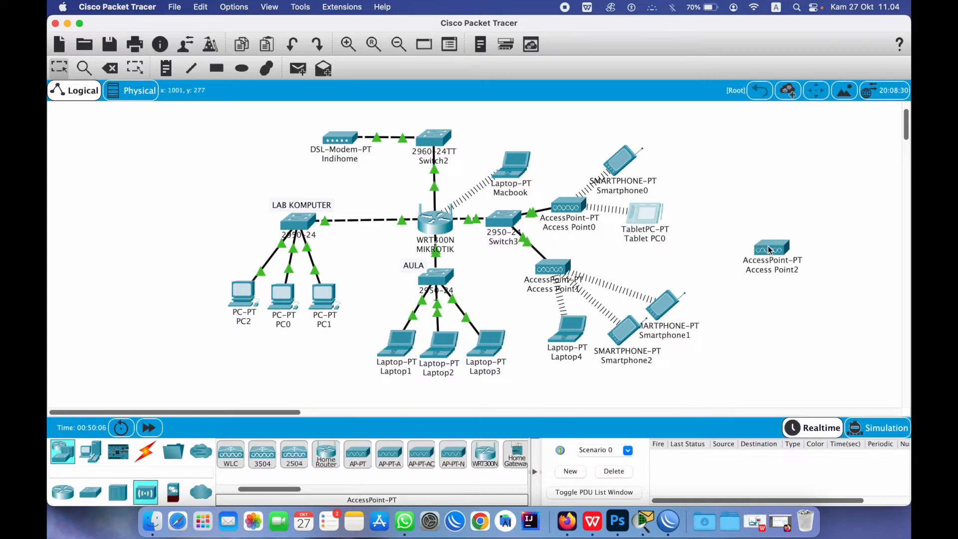
left_click_drag(771, 251, 766, 254)
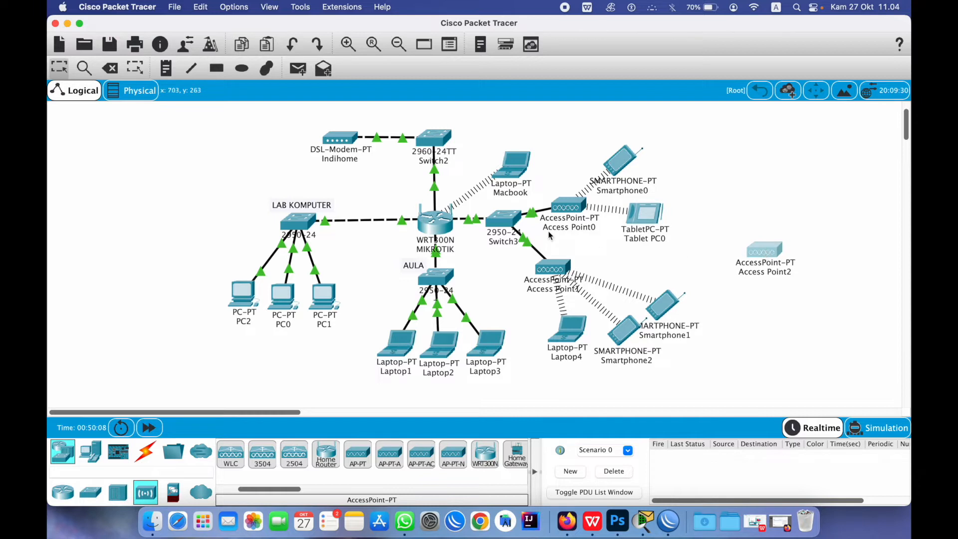
left_click(145, 453)
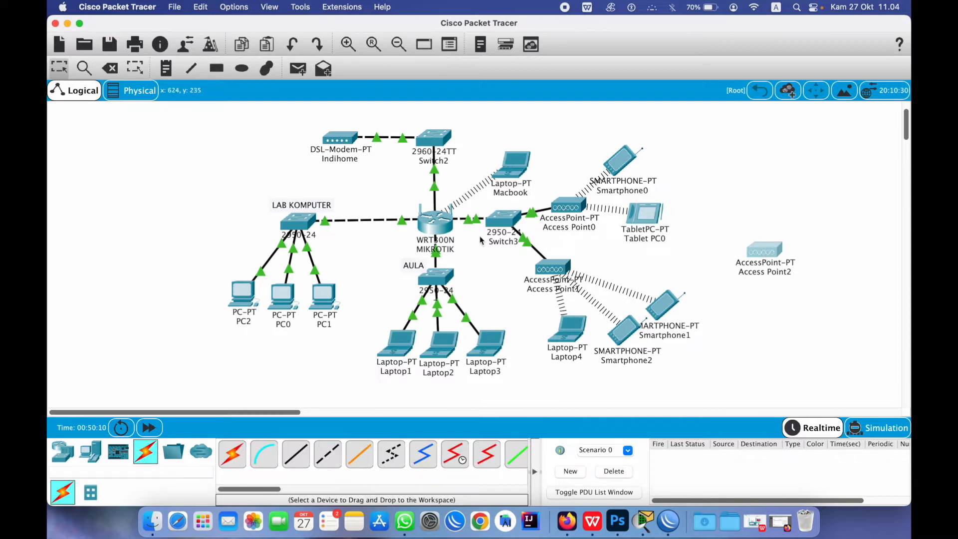
left_click(232, 454)
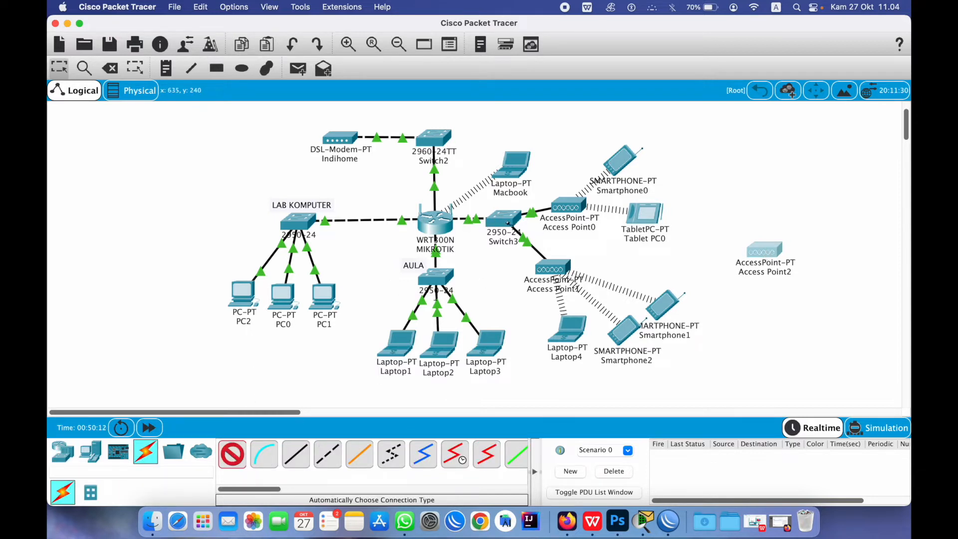
left_click(504, 220)
left_click(764, 250)
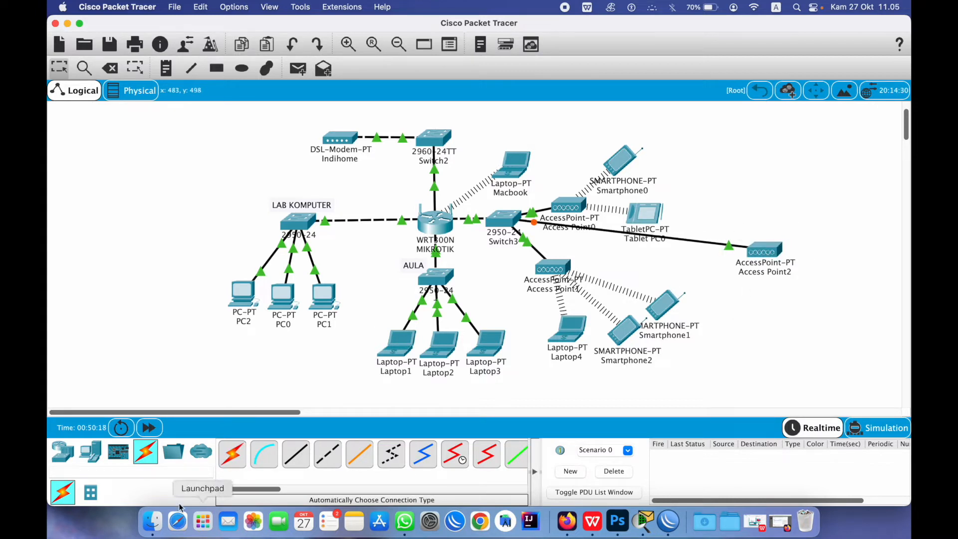
Delete Access Point2 together with its cable to Switch3
left_click(63, 452)
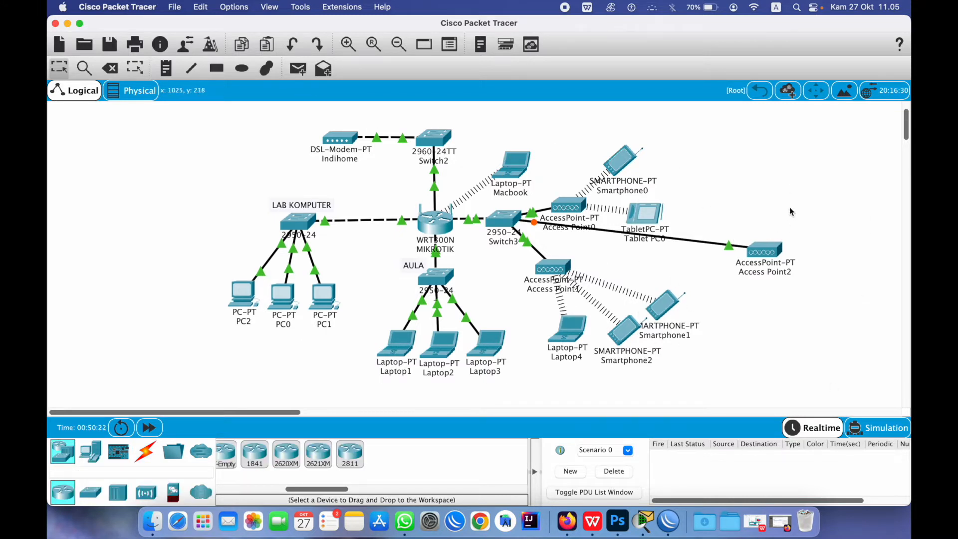
left_click(768, 248)
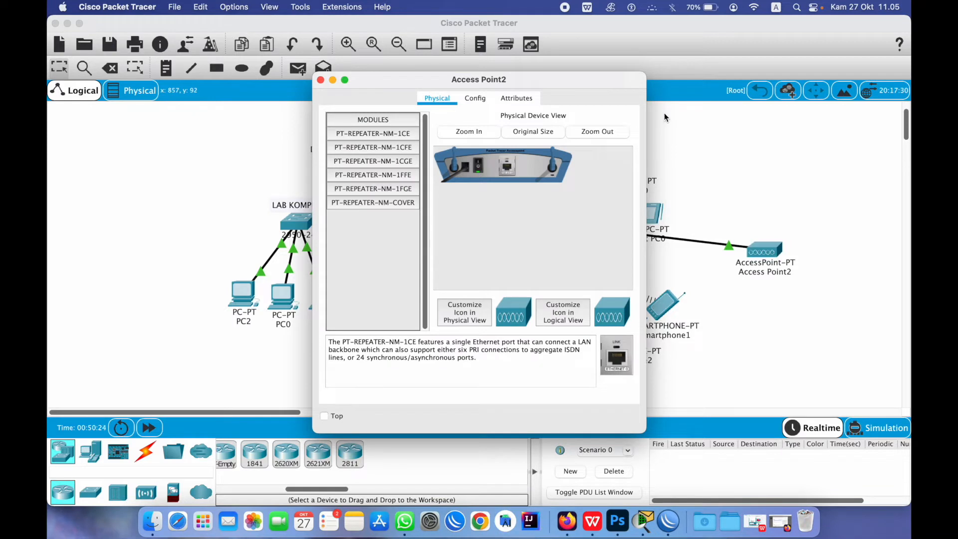
left_click(321, 80)
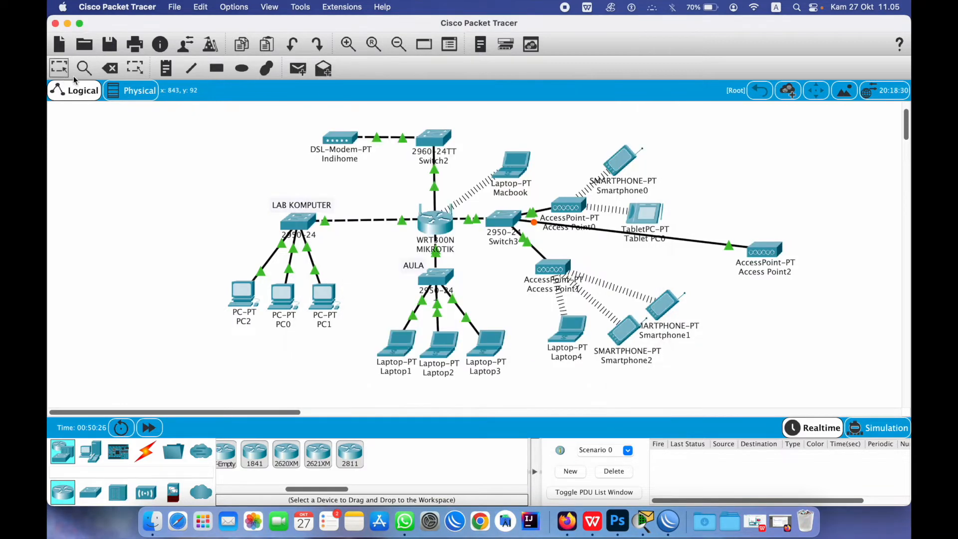
left_click(110, 68)
left_click(756, 252)
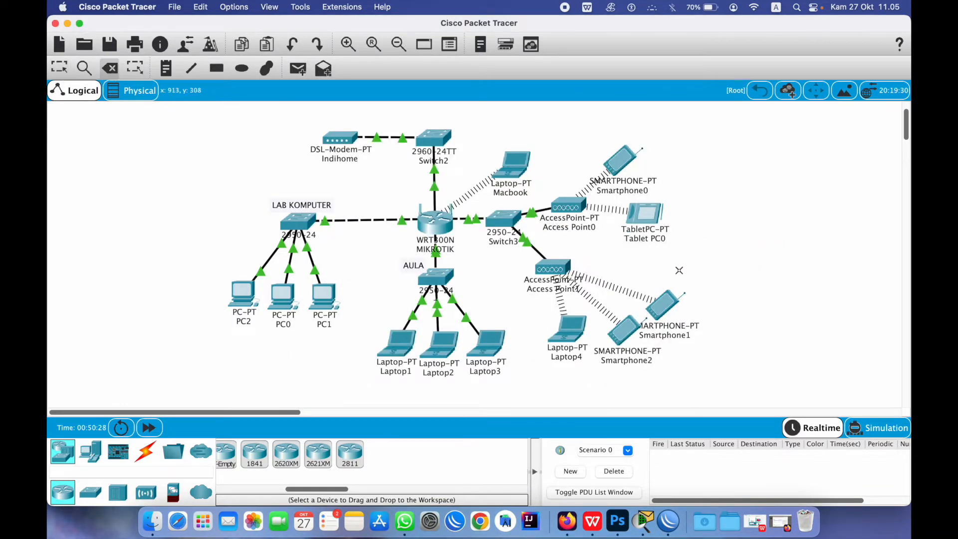
key("Escape")
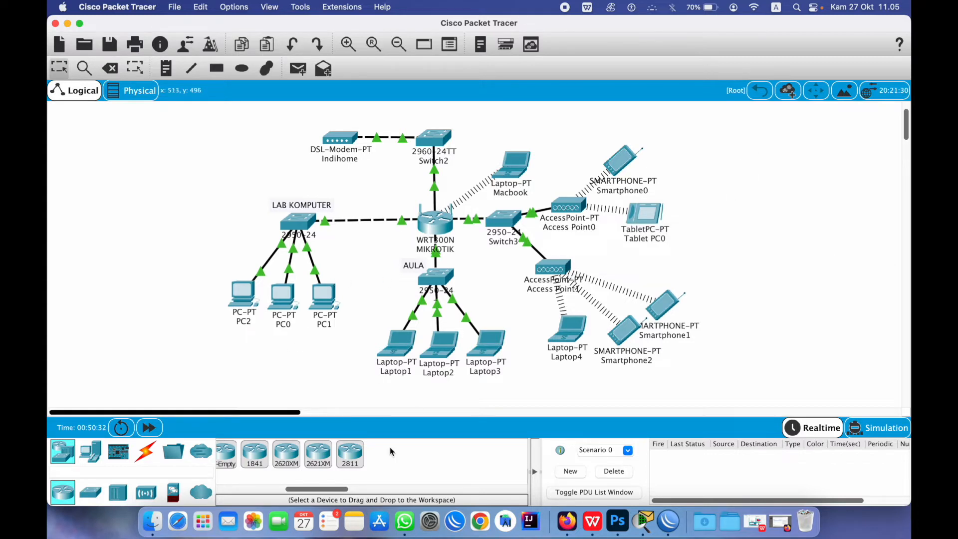
In WinBox, start a new entry in the IP Addresses list
left_click(669, 522)
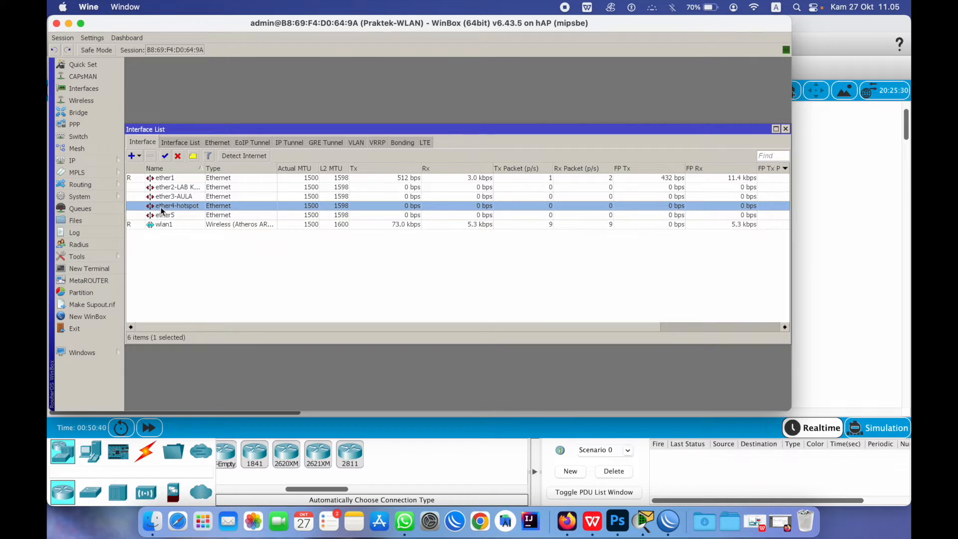
left_click(115, 160)
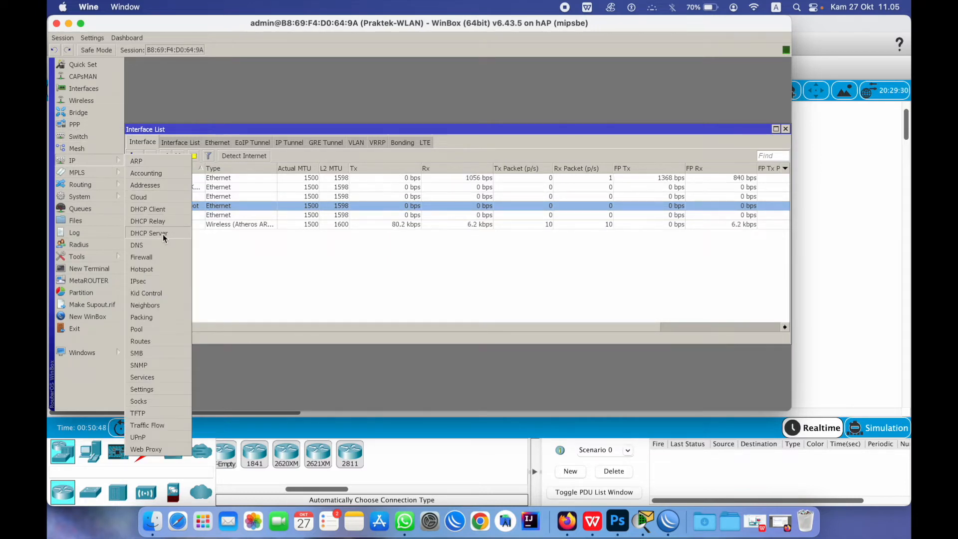
left_click(162, 185)
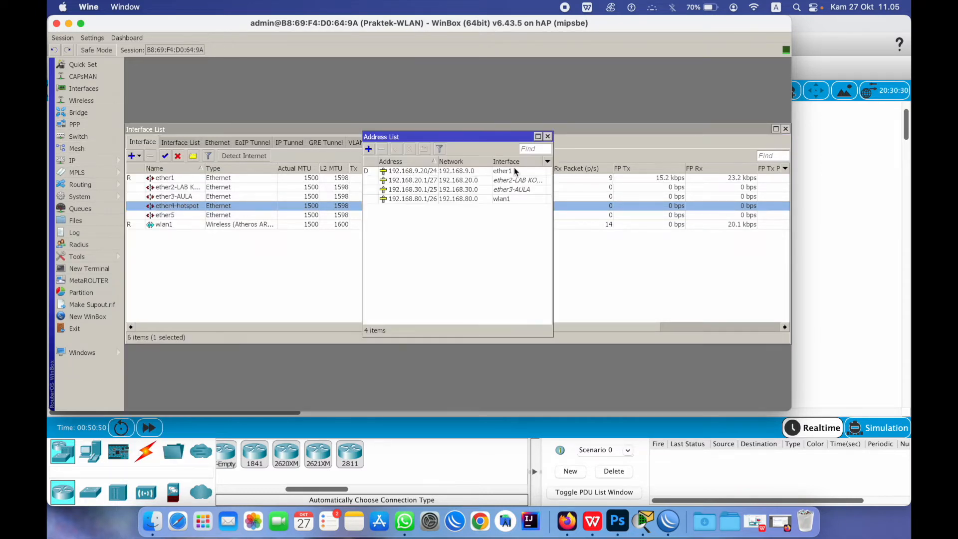
left_click(369, 149)
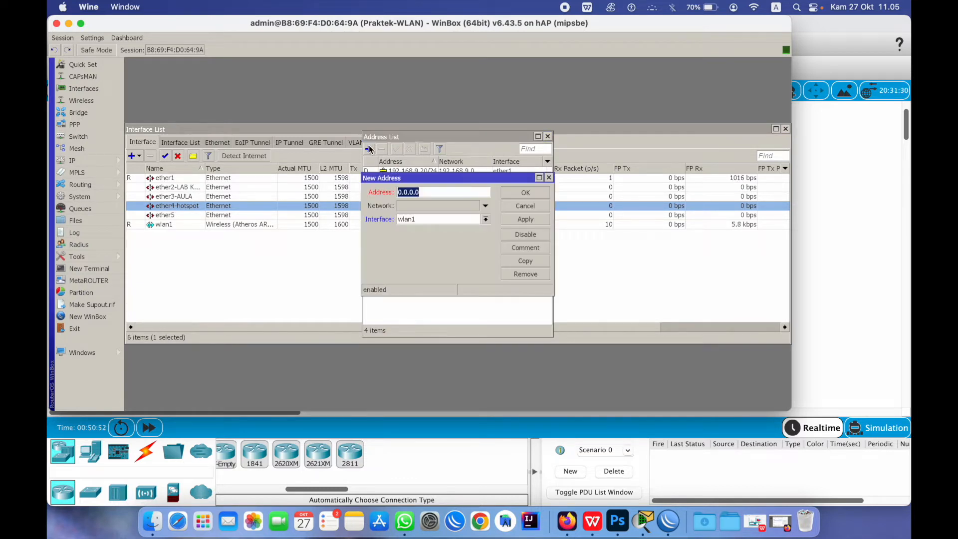
left_click_drag(458, 173, 469, 208)
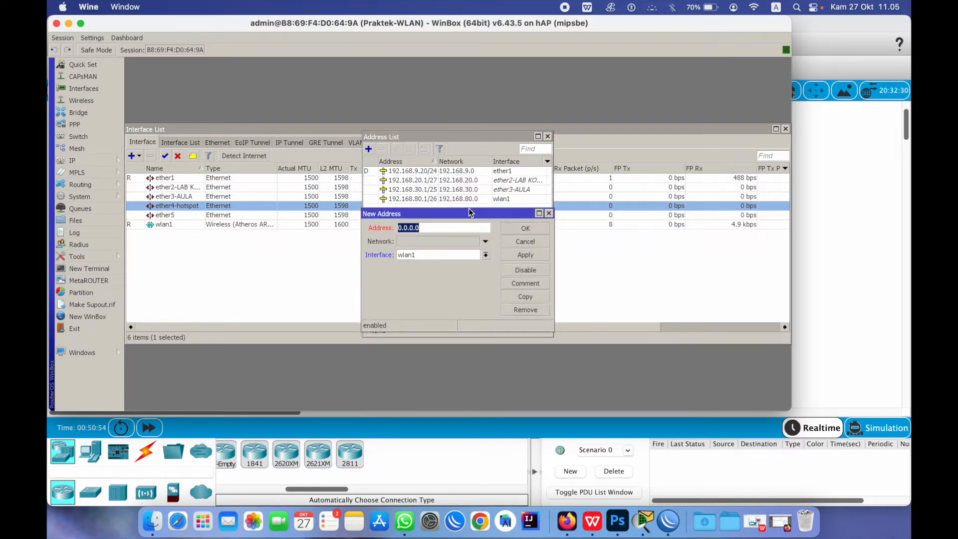
Add address 12.10.1.8/16 on interface ether4-hotspot and save it
type("192")
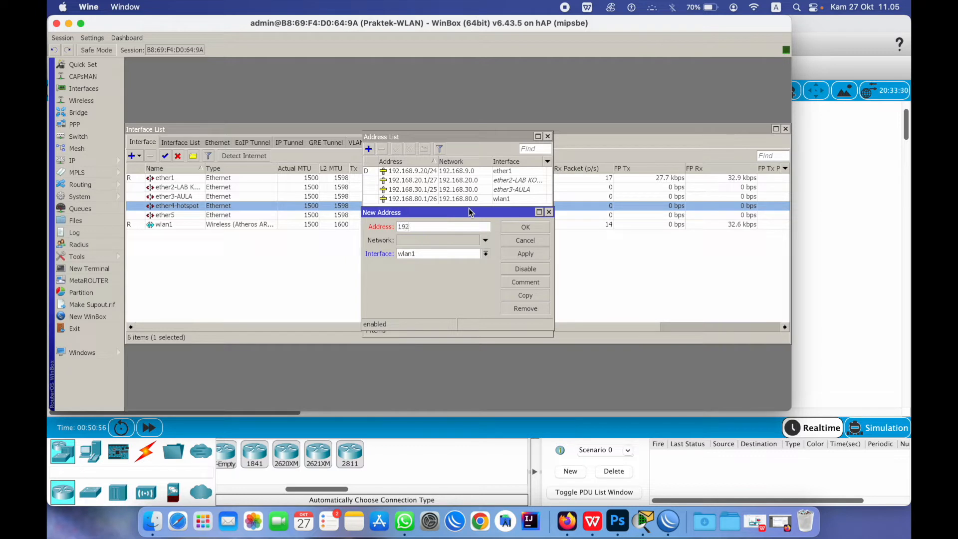
type(".168.100")
type(".1")
key("BackSpace")
key("BackSpace")
key("BackSpace")
key("BackSpace")
key("BackSpace")
key("BackSpace")
key("BackSpace")
key("BackSpace")
key("BackSpace")
key("BackSpace")
key("BackSpace")
key("BackSpace")
key("BackSpace")
type("180")
key("BackSpace")
key("BackSpace")
key("BackSpace")
key("BackSpace")
type("180")
type(".")
type("20")
key("BackSpace")
key("BackSpace")
key("BackSpace")
key("BackSpace")
key("BackSpace")
type("2.10.1.8/1")
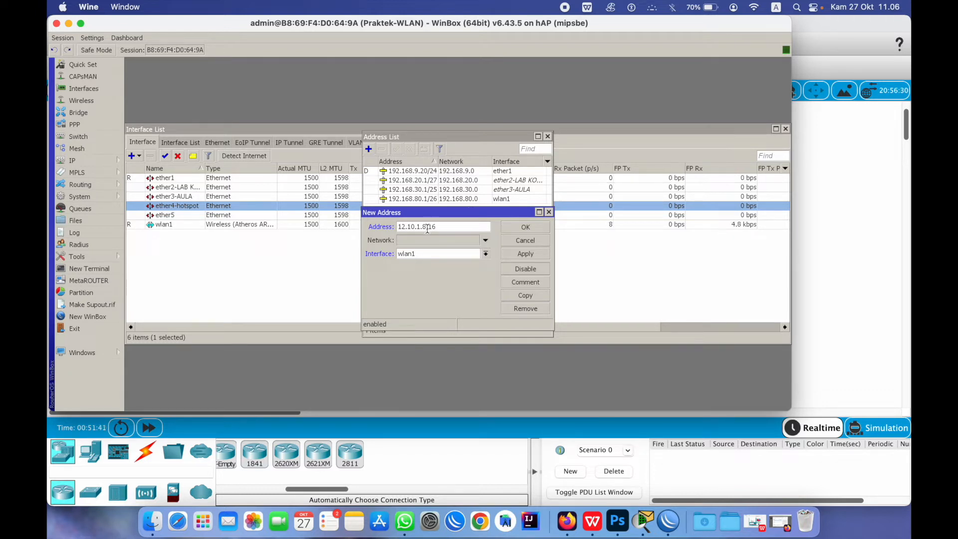
left_click(485, 253)
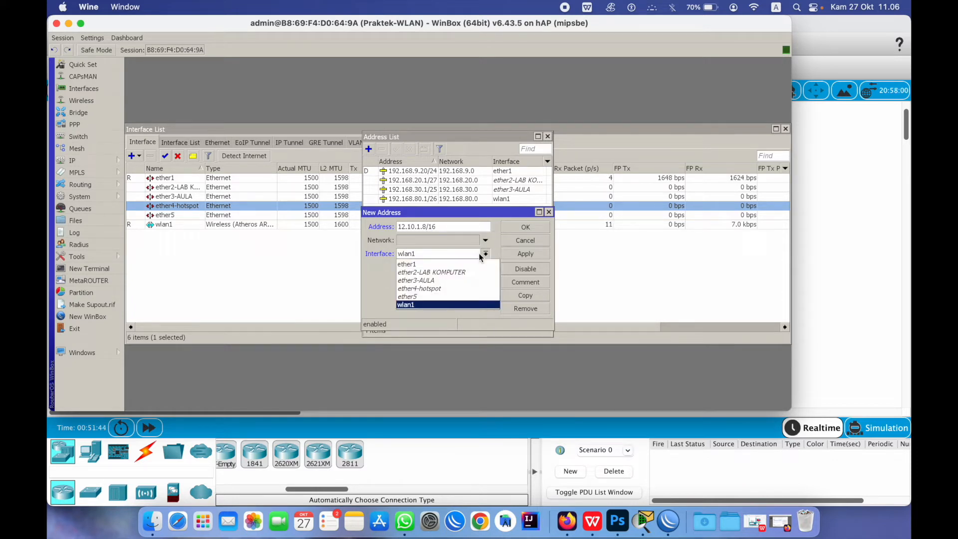
left_click(438, 289)
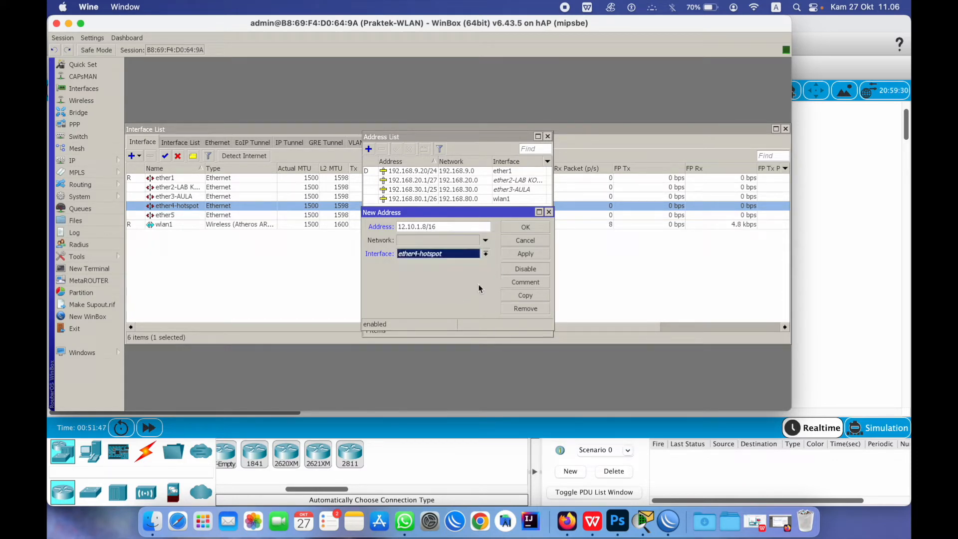
left_click(521, 258)
left_click(528, 232)
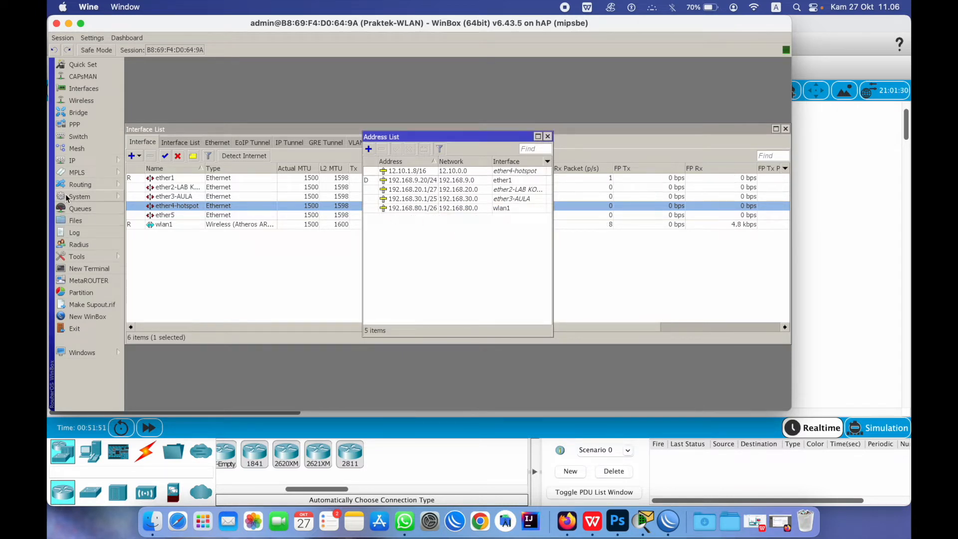
left_click(89, 160)
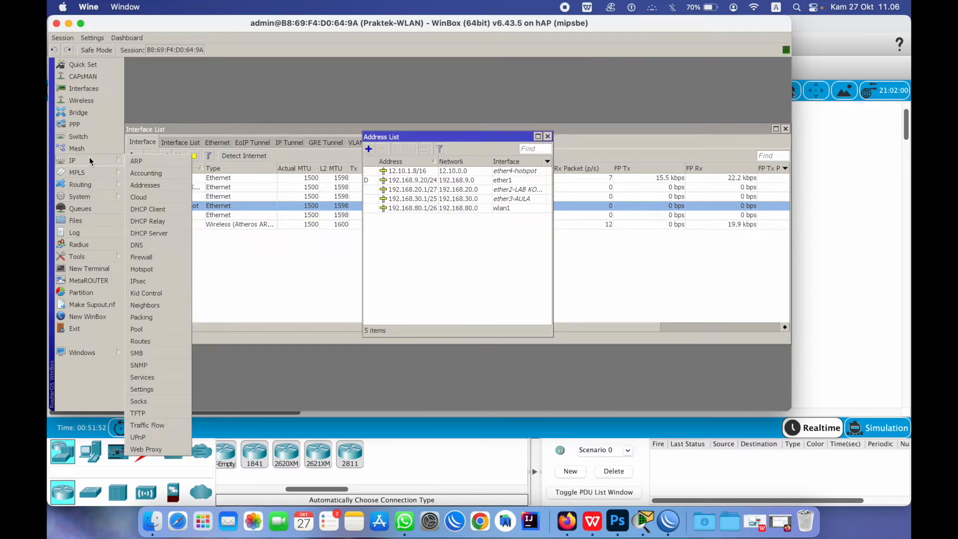
Launch Hotspot Setup with ether4-hotspot as the hotspot interface
left_click(158, 271)
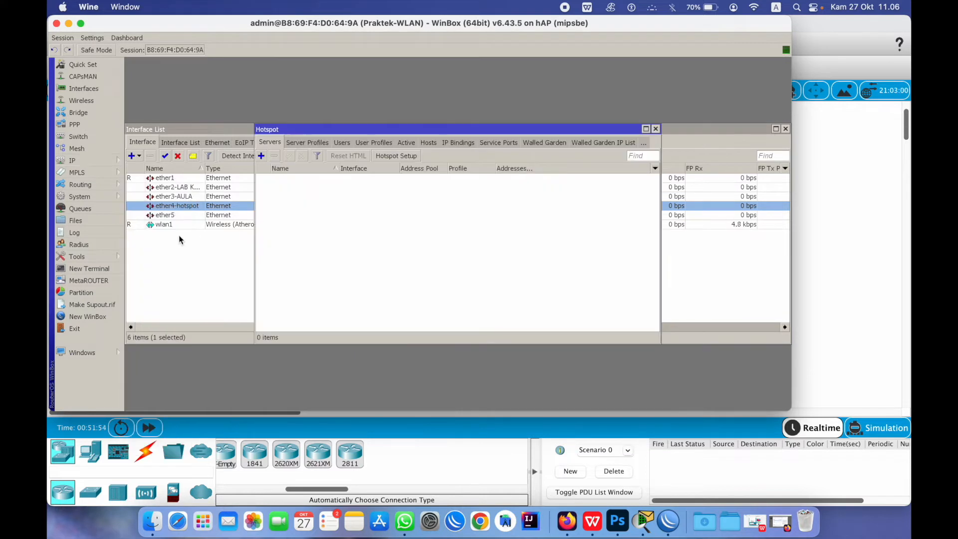
left_click(397, 156)
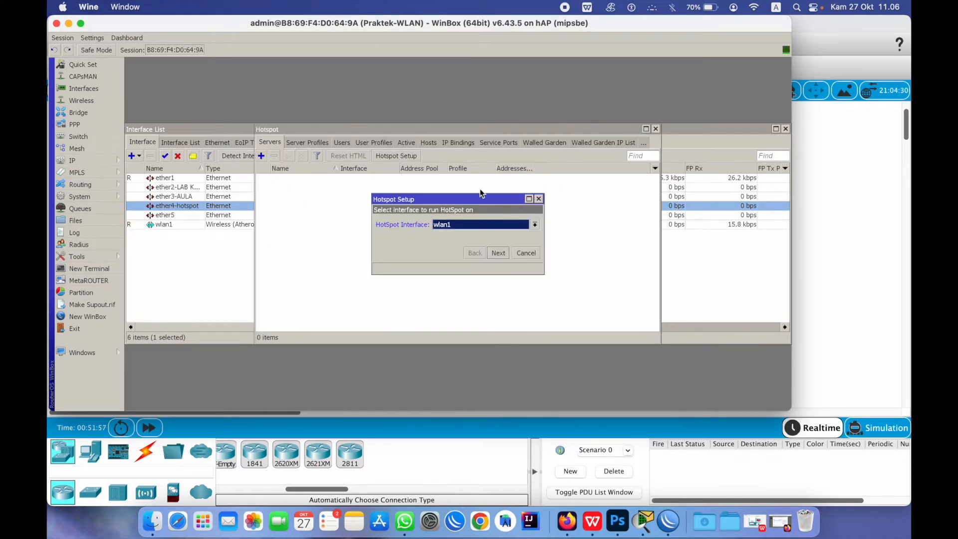
left_click(457, 226)
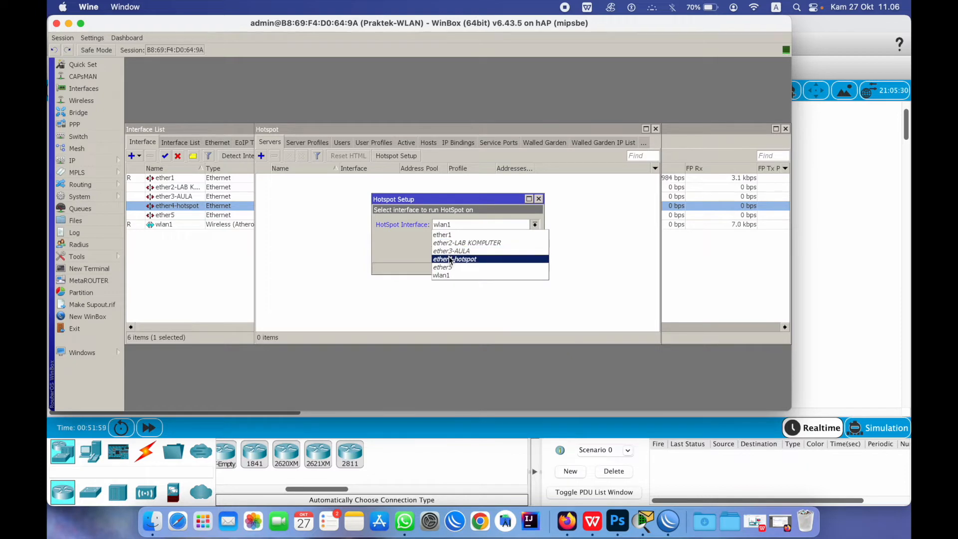
left_click(478, 257)
left_click(498, 253)
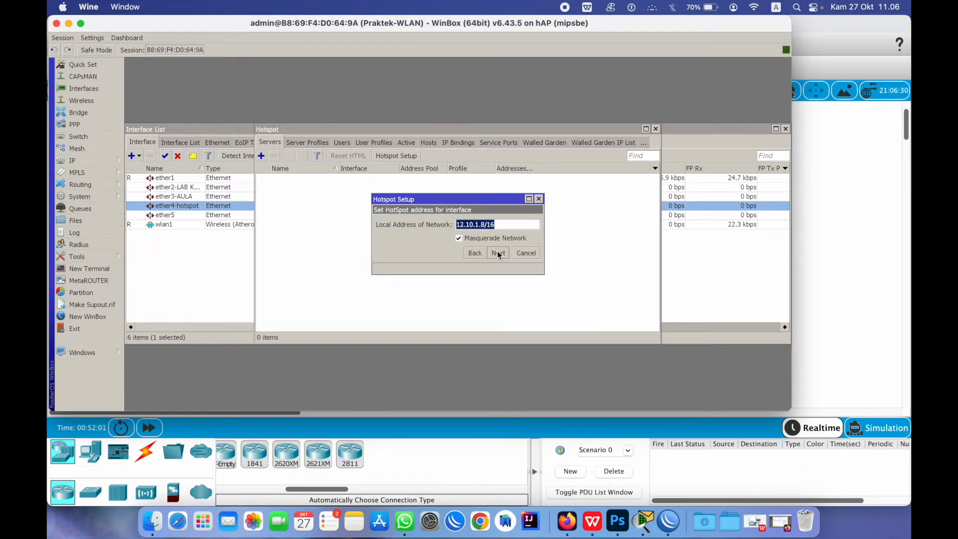
Accept address 12.10.1.8/16, the pool, SMTP and DNS defaults, set the DNS name, and finish setup
left_click(498, 254)
left_click(498, 254)
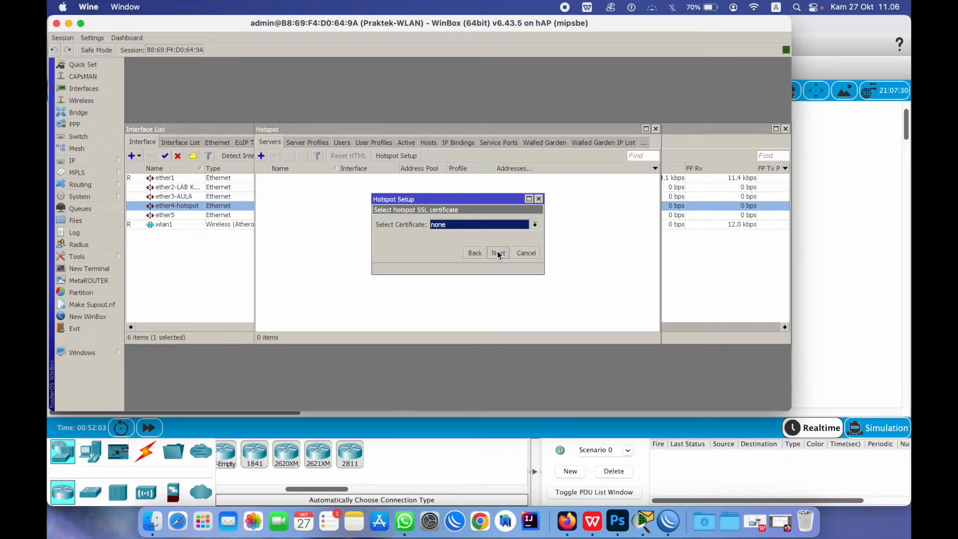
left_click(498, 253)
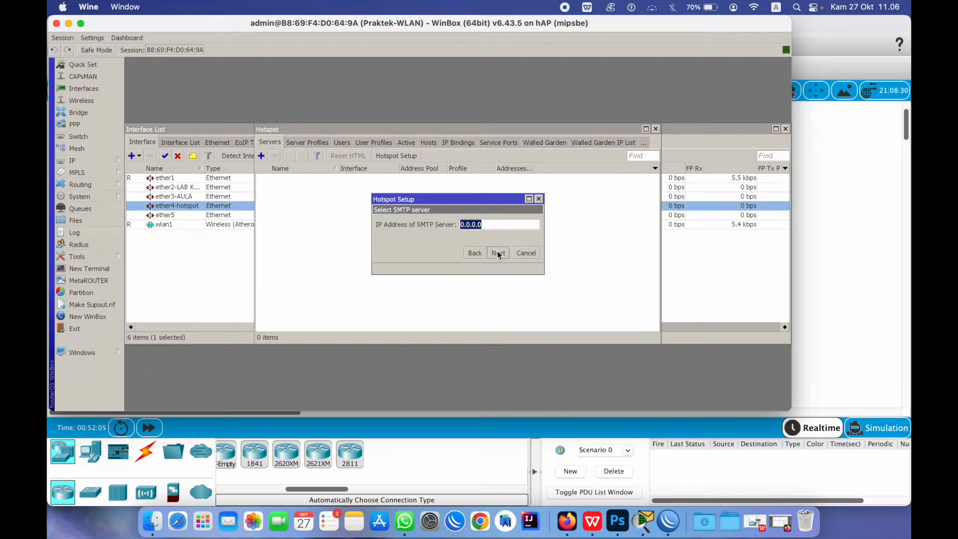
left_click(498, 254)
left_click(498, 253)
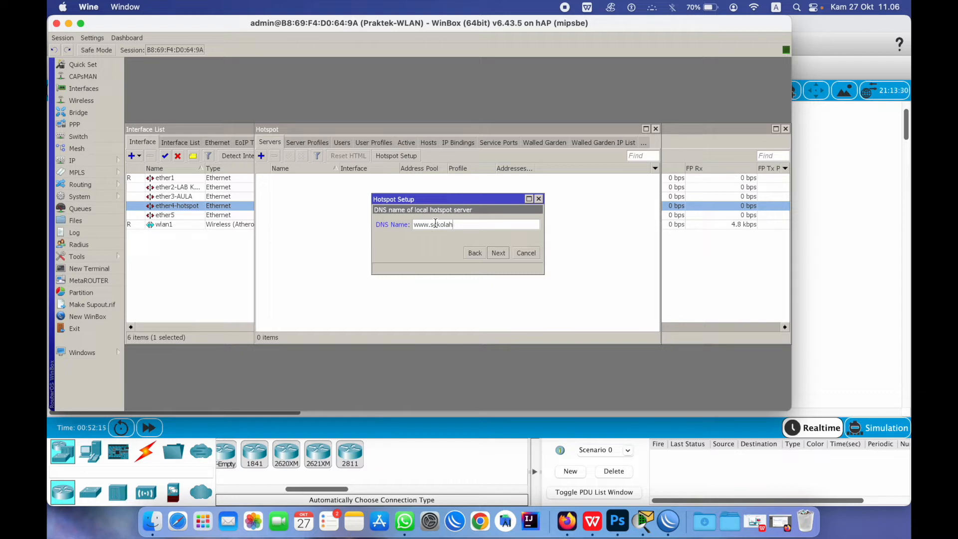
type(".com")
left_click(497, 253)
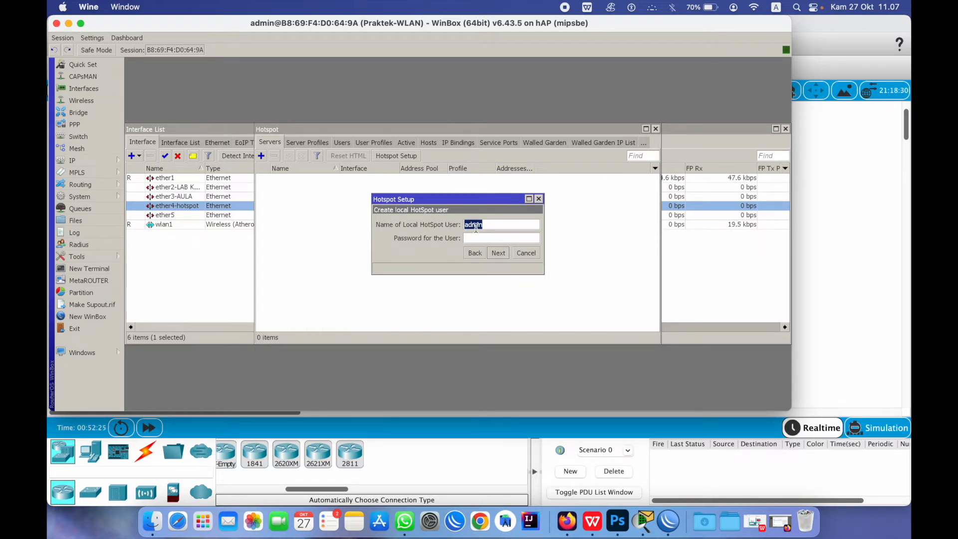
left_click(499, 253)
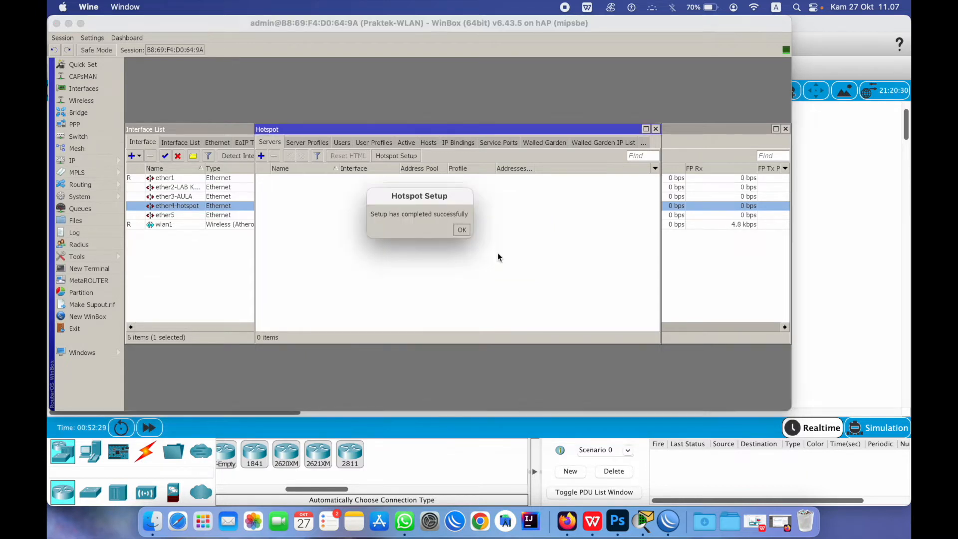
left_click(460, 230)
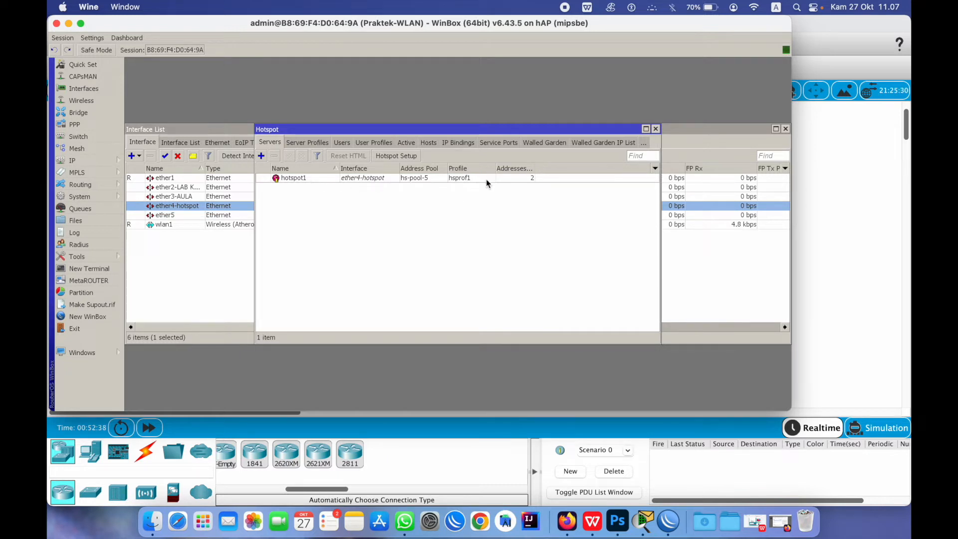
Set hotspot1's addresses-per-MAC to 1 and save the server
double_click(522, 179)
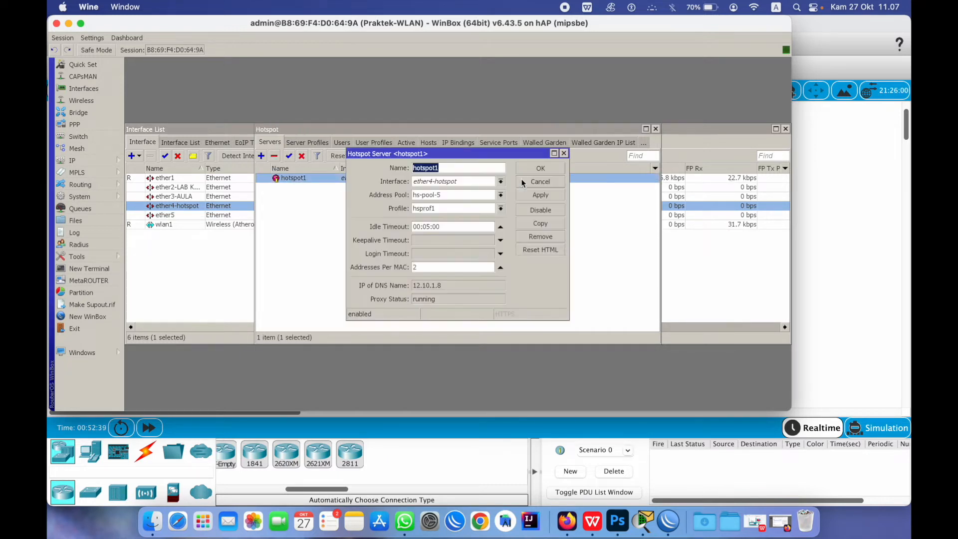
double_click(423, 270)
type("1")
left_click(541, 168)
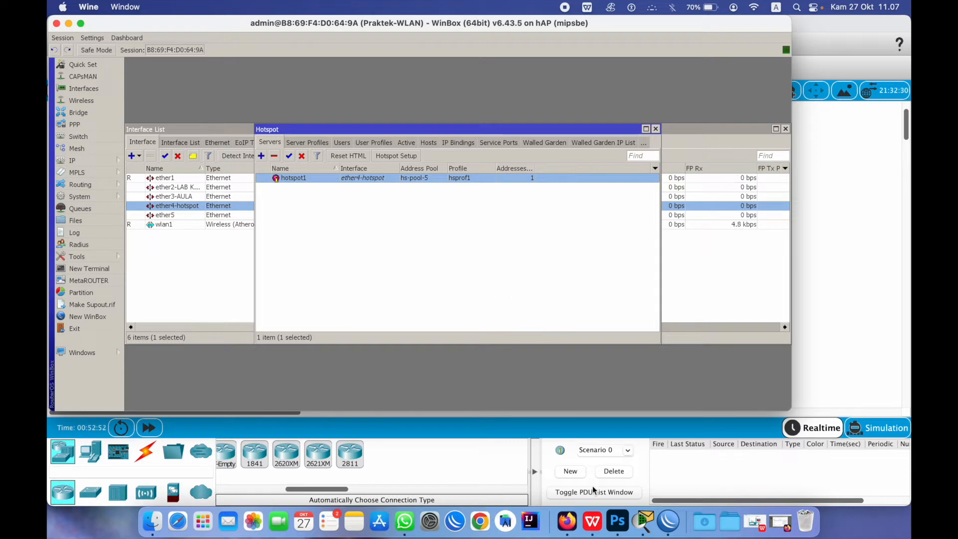
Check the Wi-Fi networks, then move the Hotspot window aside to reveal the DHCP Server list
left_click(755, 9)
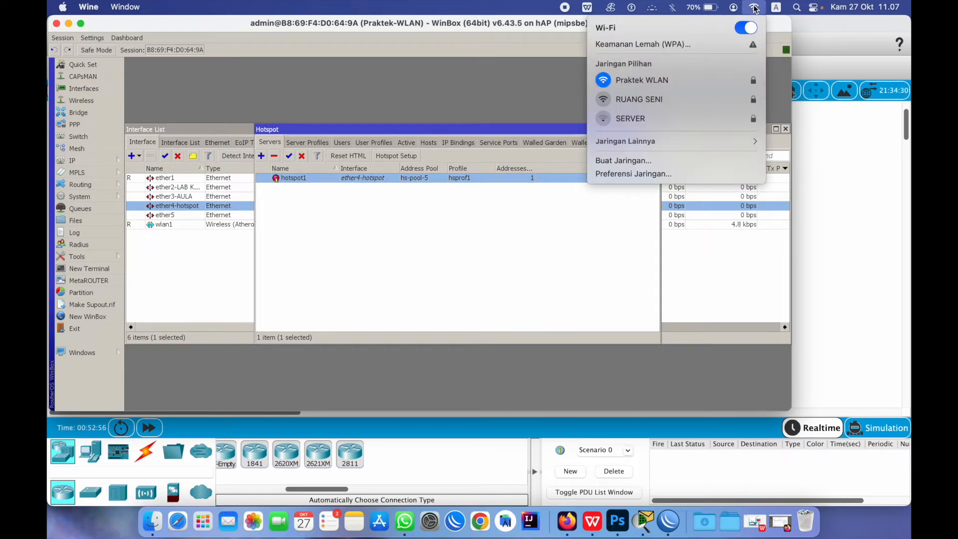
left_click(497, 253)
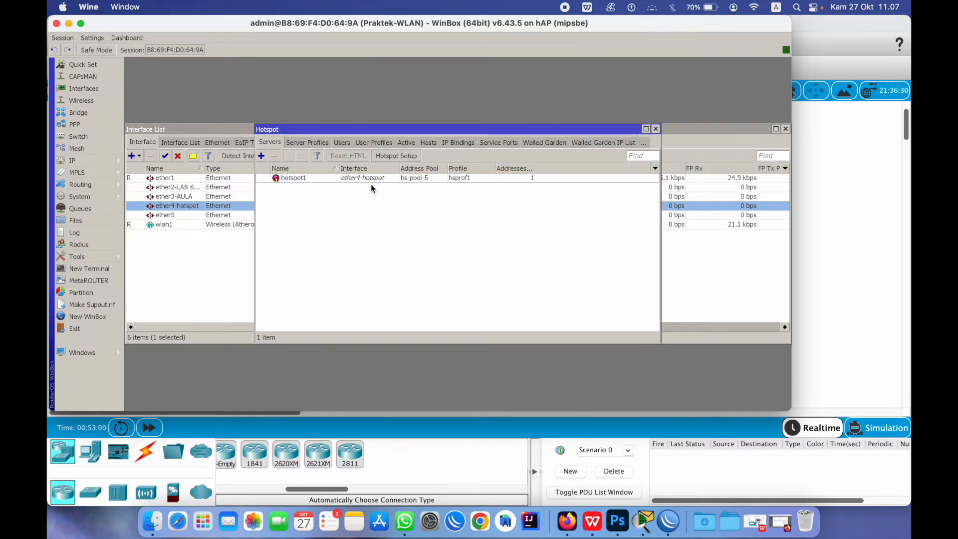
left_click(354, 179)
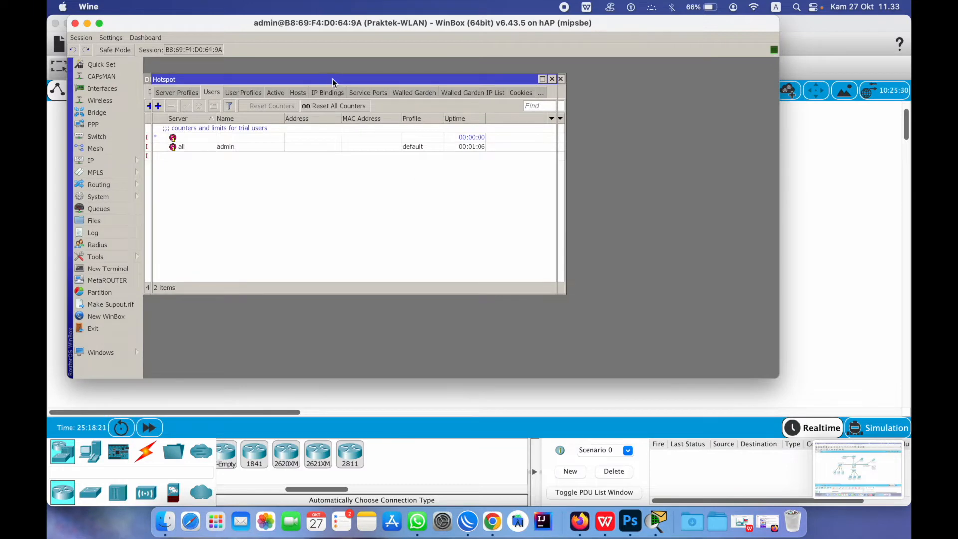
left_click_drag(331, 81, 495, 149)
left_click(827, 192)
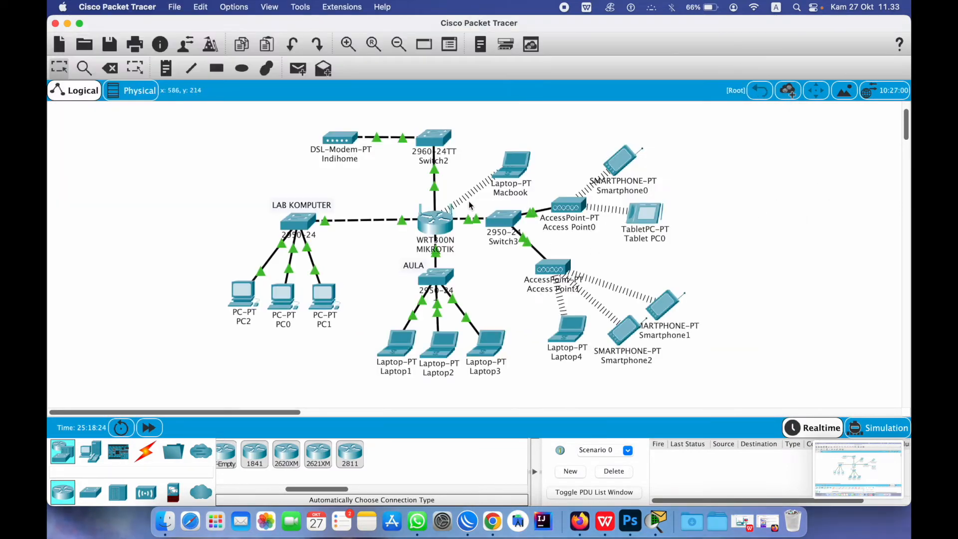
left_click_drag(448, 201, 402, 246)
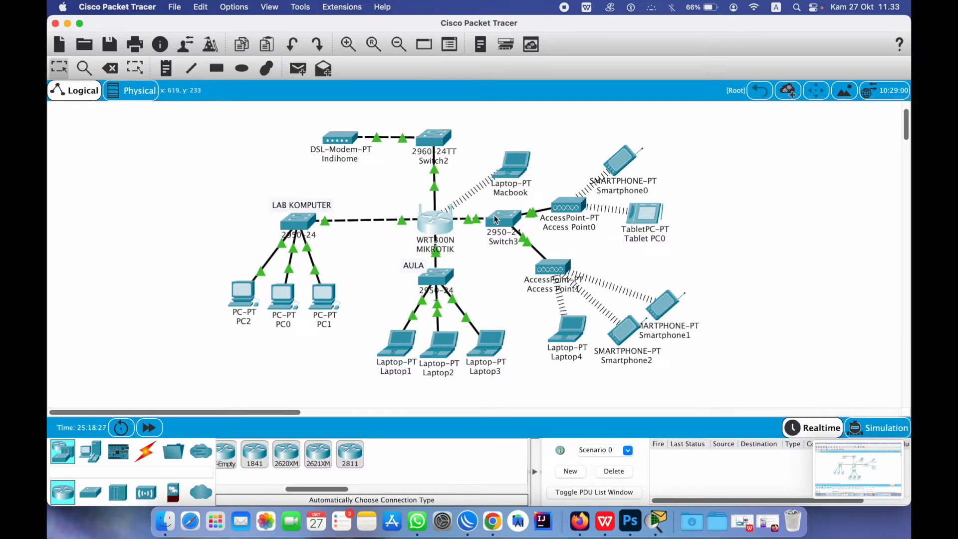
left_click(522, 197)
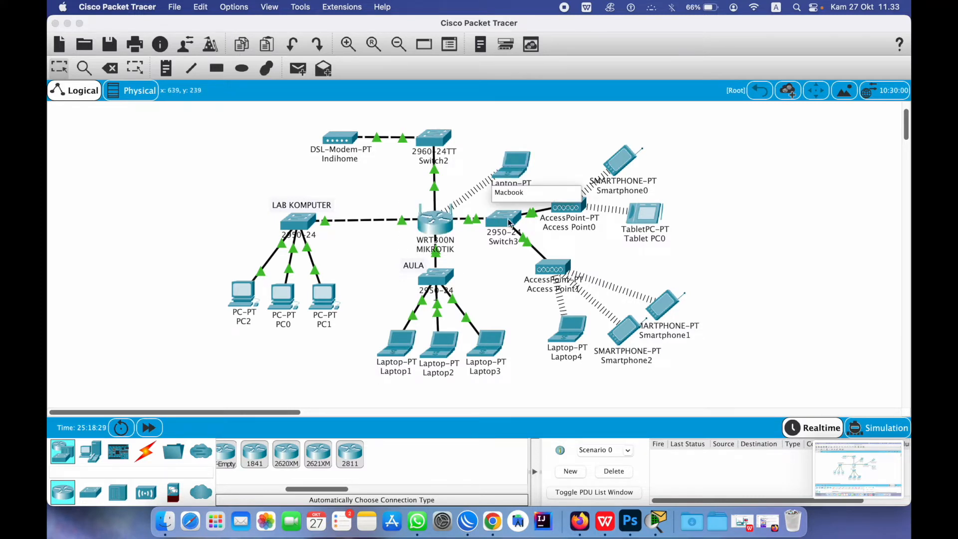
key("Return")
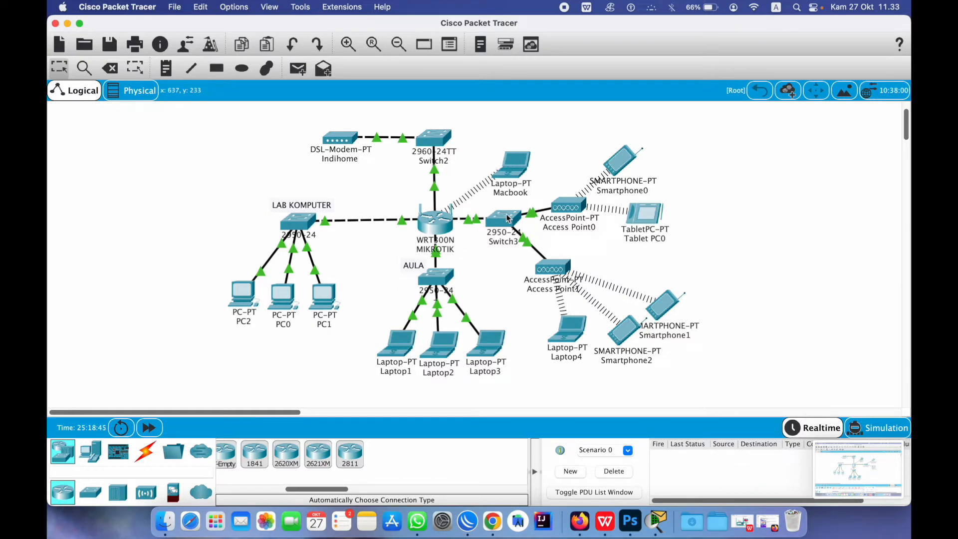
mouse_move(508, 218)
left_click_drag(465, 118, 728, 317)
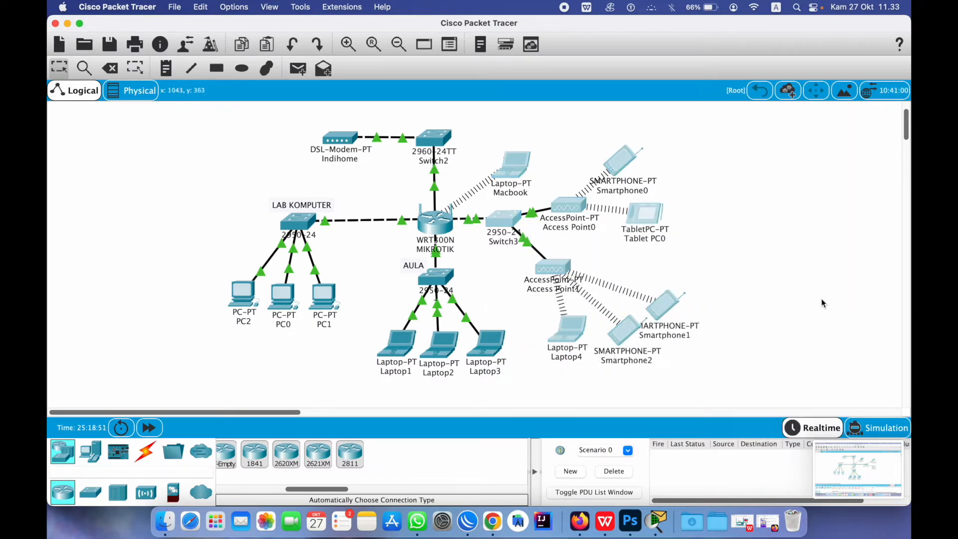
left_click(857, 277)
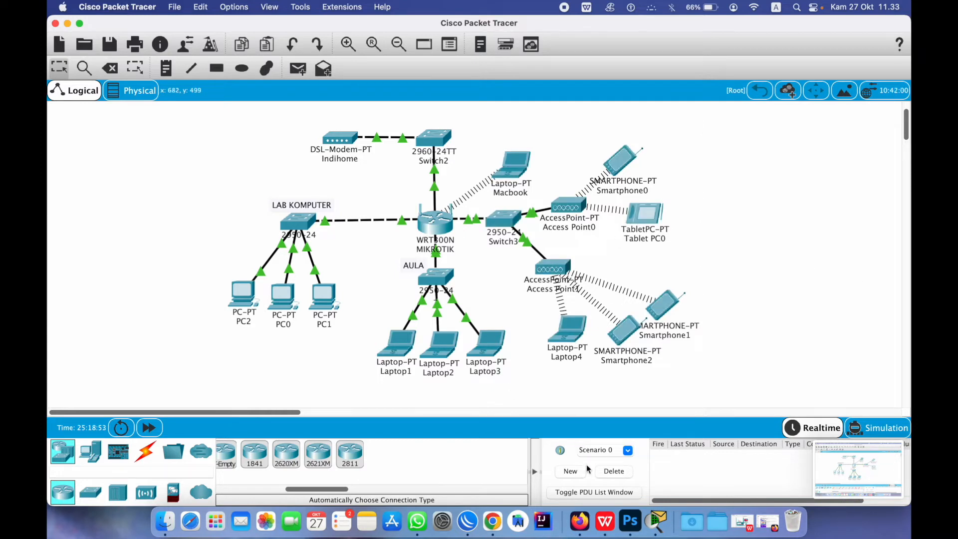
Close the Hotspot and DHCP Server windows and delete the old hotspot virtual interface
left_click(473, 527)
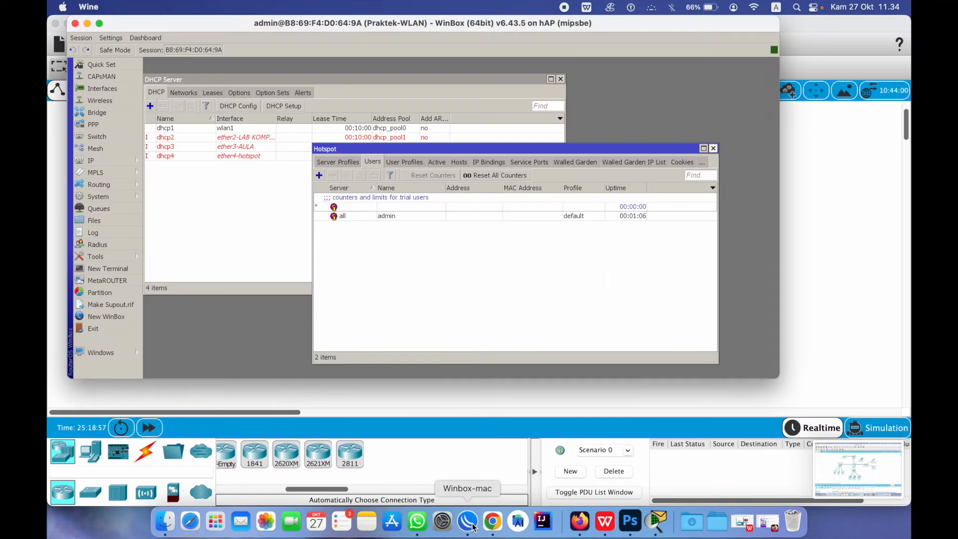
left_click(713, 148)
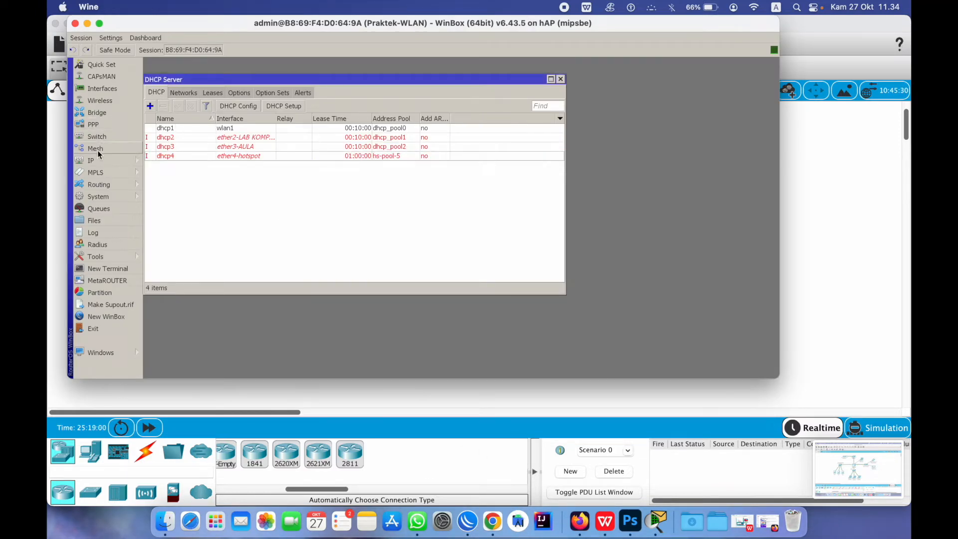
left_click(561, 79)
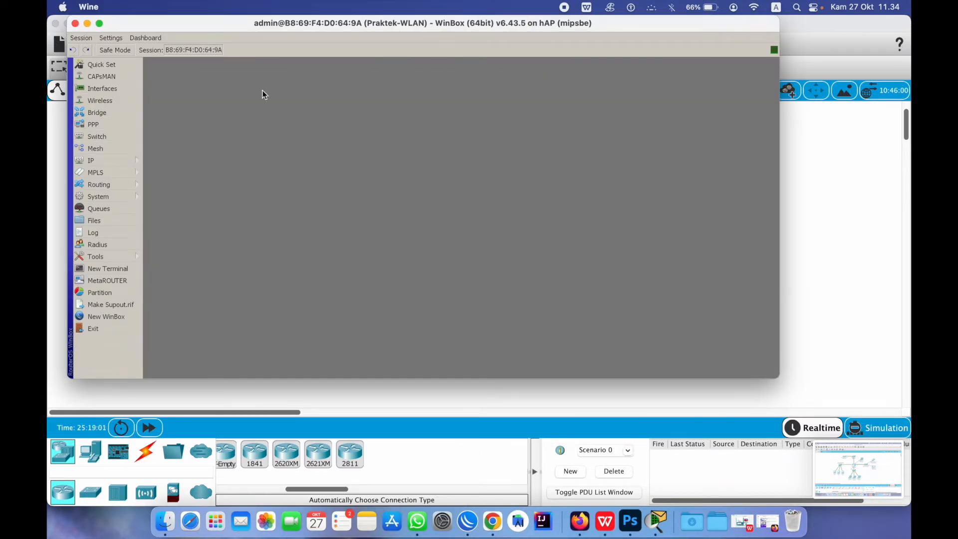
left_click(101, 160)
left_click(105, 101)
left_click(182, 169)
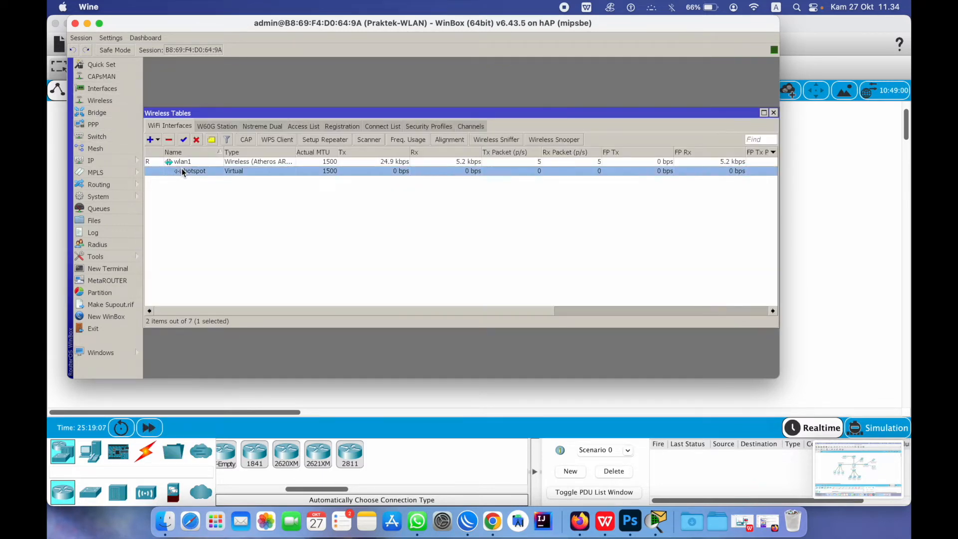
left_click(169, 140)
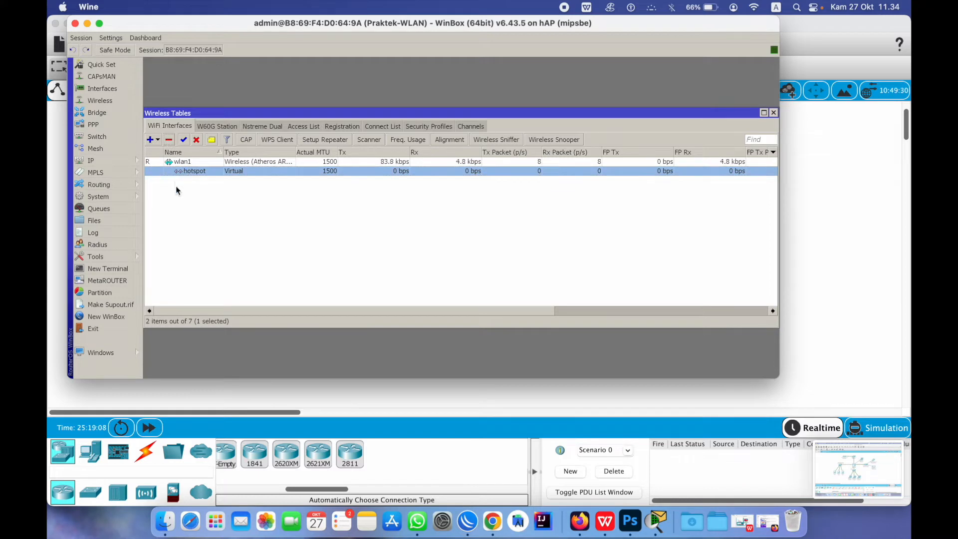
Begin a new virtual wireless interface, then cancel the dialog without saving
left_click(154, 141)
left_click(170, 150)
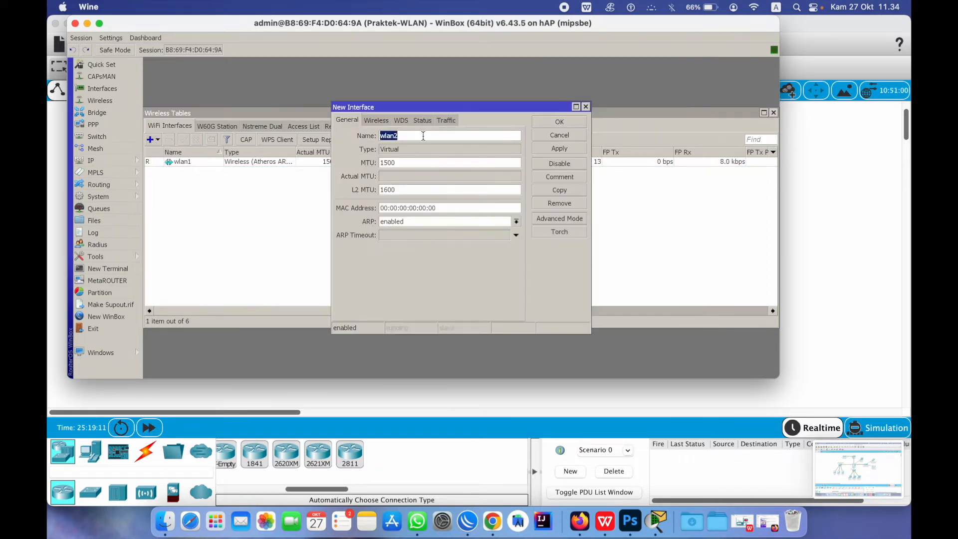
left_click(587, 106)
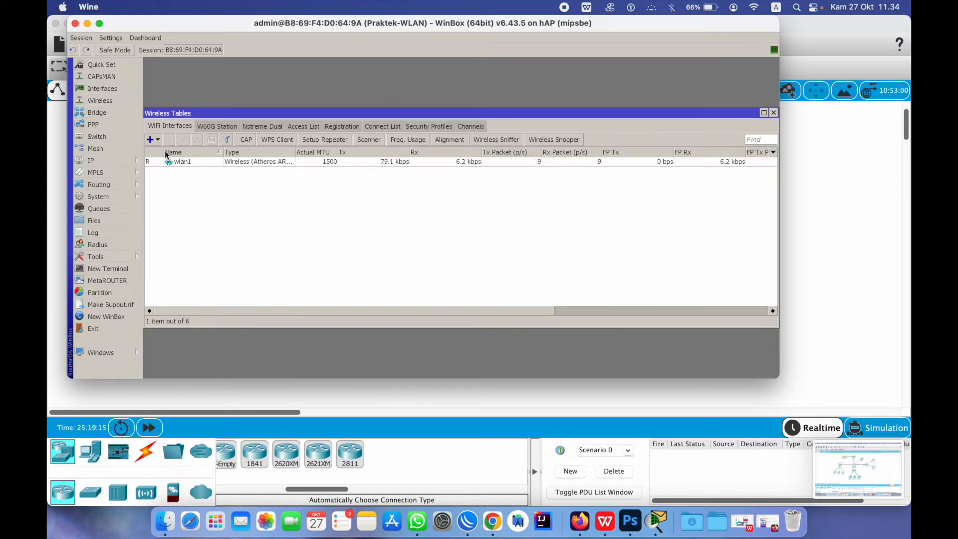
left_click(157, 140)
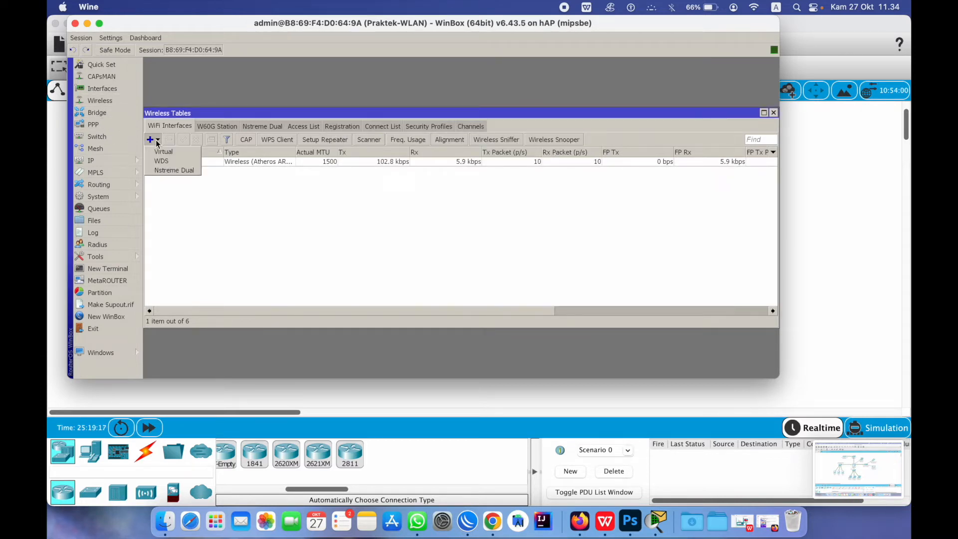
Create a new virtual wireless interface named virtual-hotspot
left_click(160, 155)
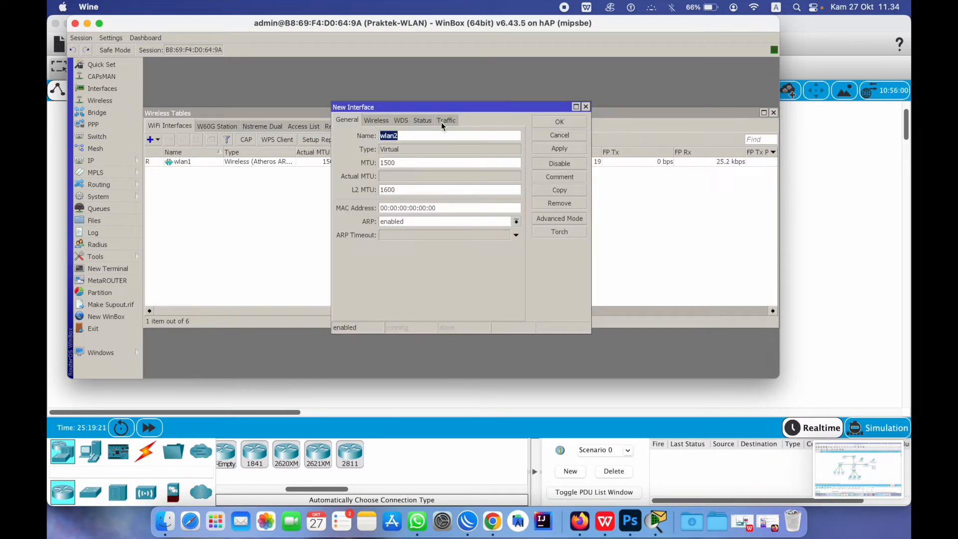
type("bridge-ho")
key("BackSpace")
key("BackSpace")
key("BackSpace")
key("BackSpace")
key("BackSpace")
key("BackSpace")
key("BackSpace")
key("BackSpace")
key("BackSpace")
key("BackSpace")
key("BackSpace")
key("BackSpace")
type("virtual-ho")
Configure SSID Hotspot Praktek, ap bridge mode on master wlan1, default security profile, and save
left_click(377, 121)
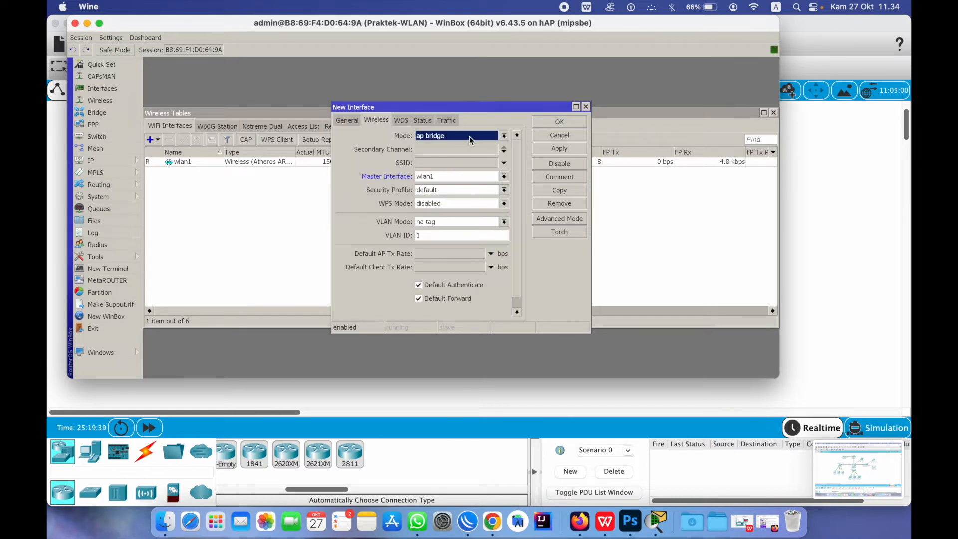
left_click(440, 162)
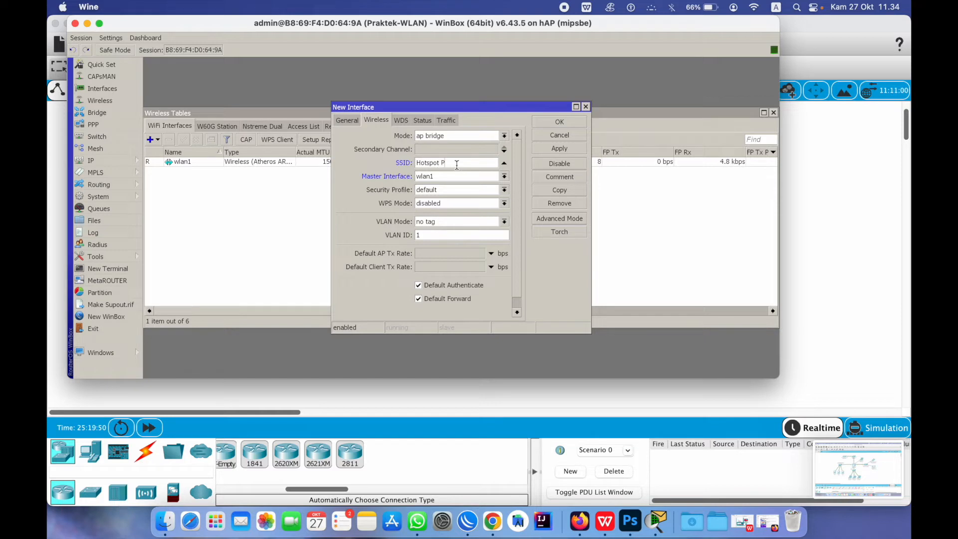
type("aktek")
left_click(469, 190)
left_click(443, 200)
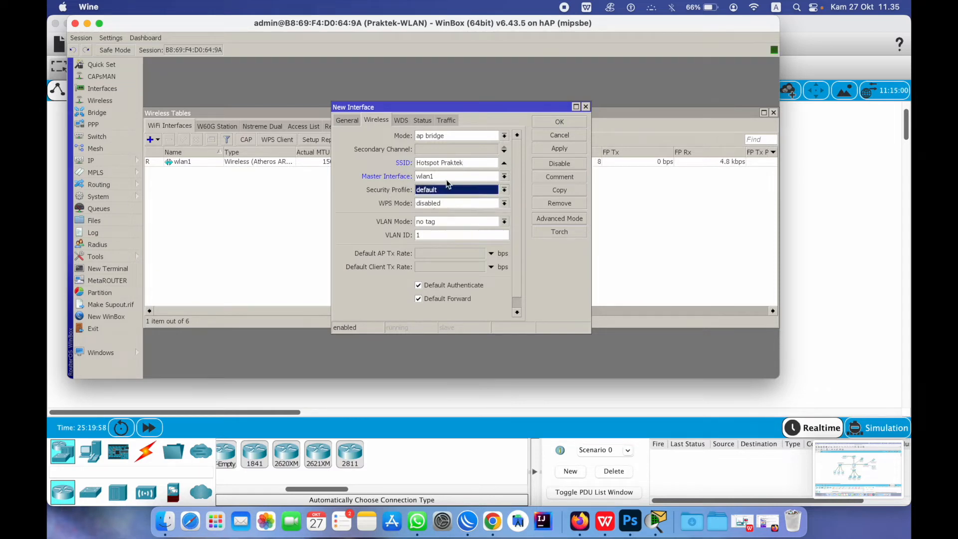
left_click(566, 151)
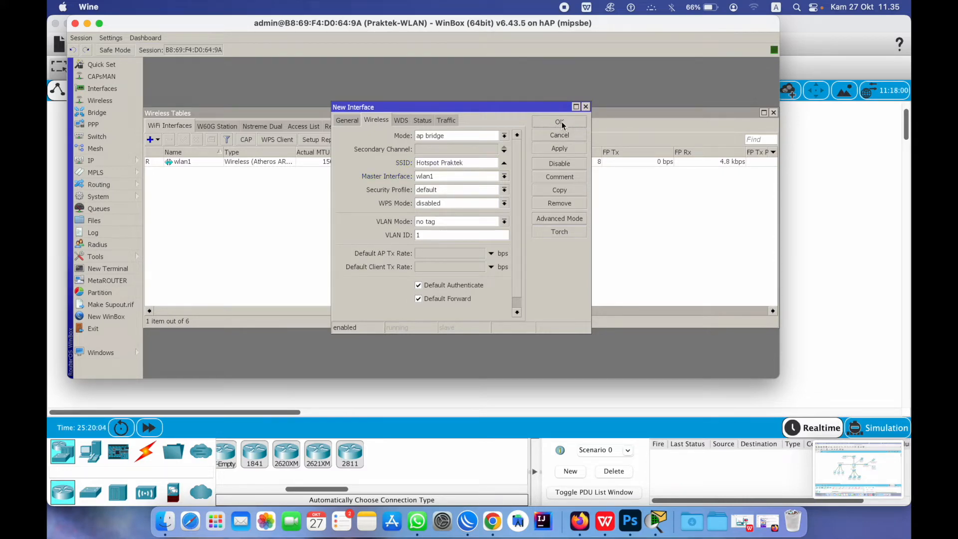
left_click(560, 123)
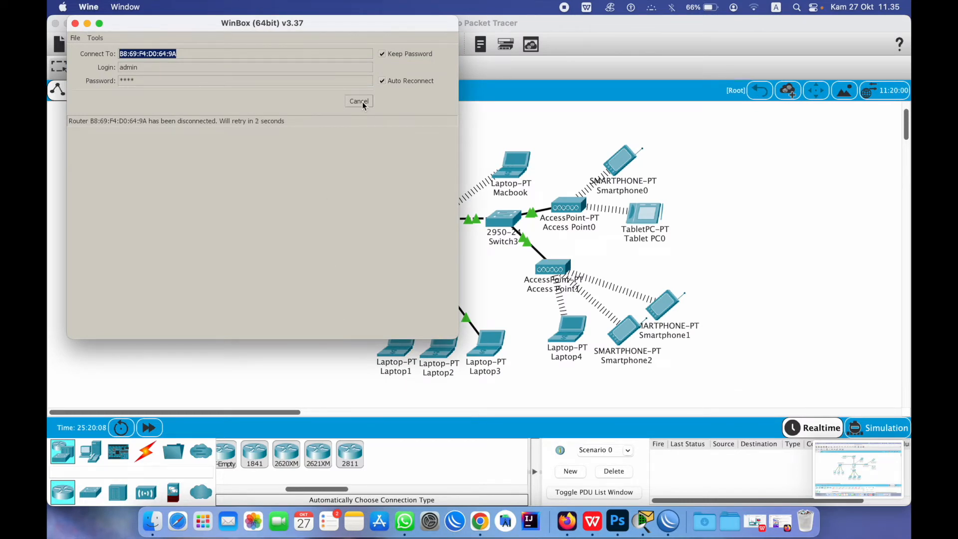
Reconnect to the Praktek-WLAN router from the refreshed Neighbors list
left_click(362, 102)
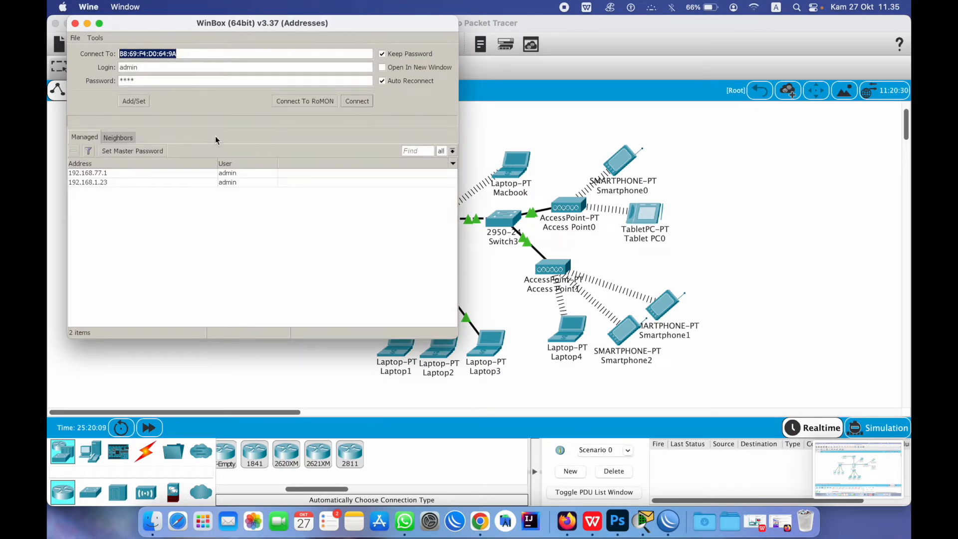
left_click(116, 139)
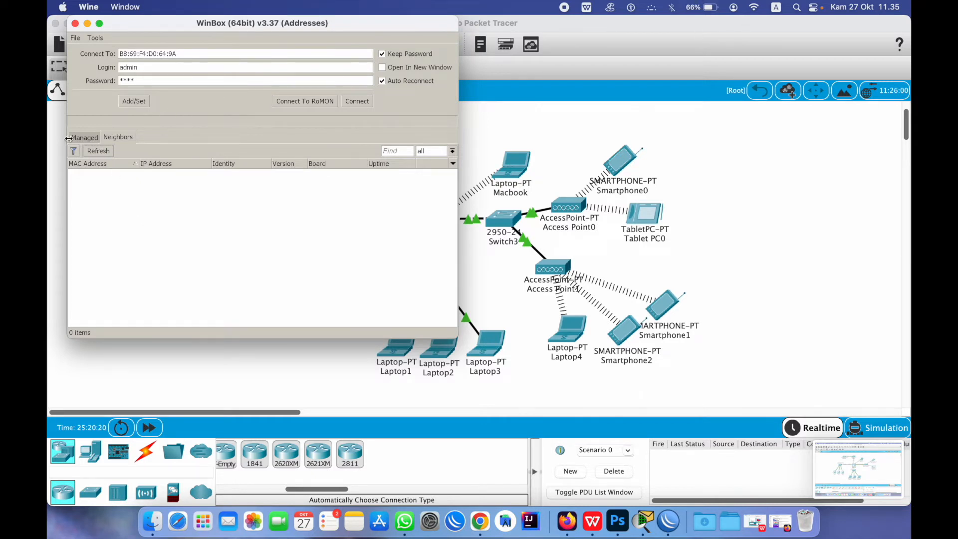
left_click(92, 138)
left_click(111, 137)
left_click(98, 151)
left_click(107, 175)
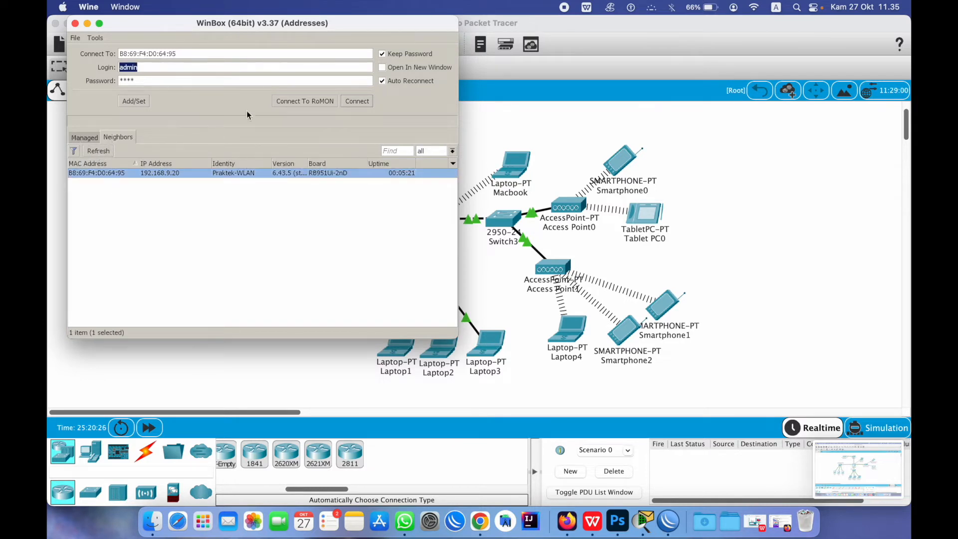
left_click(354, 104)
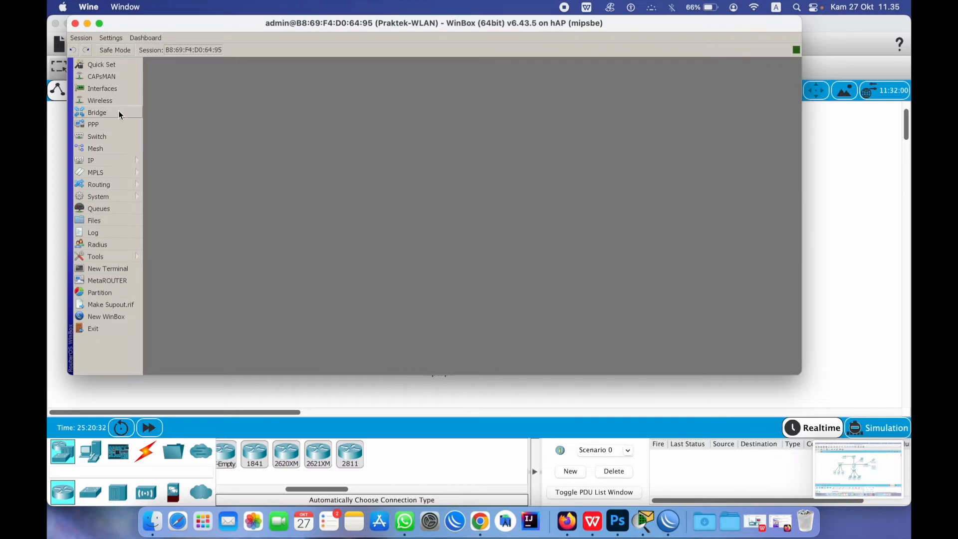
Attempt another virtual interface, then after the disconnect log back into the discovered MikroTik router
left_click(109, 101)
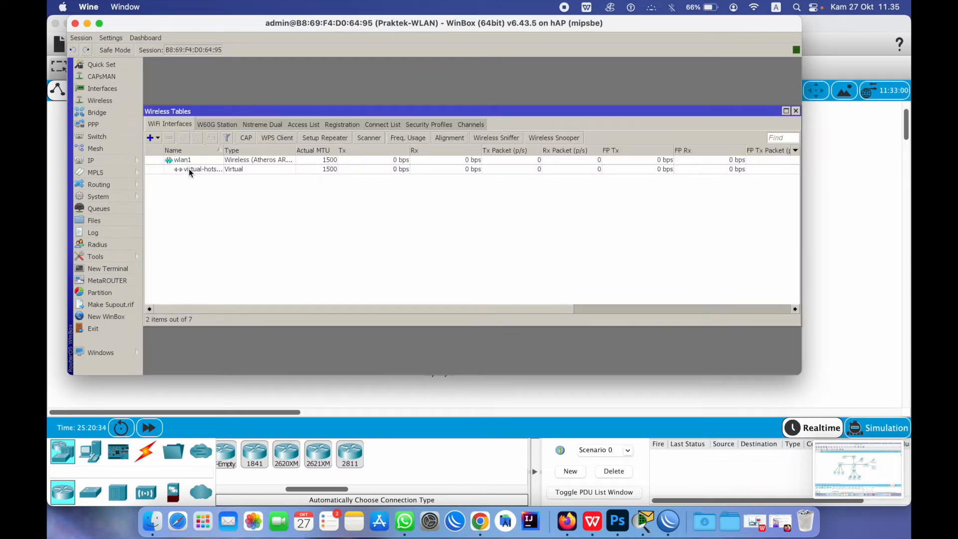
left_click(158, 138)
left_click(169, 154)
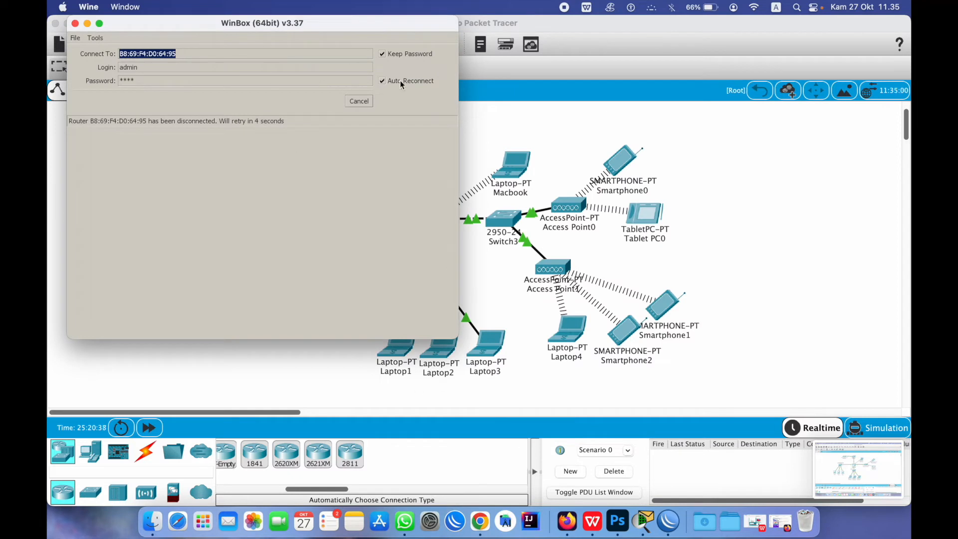
left_click(349, 101)
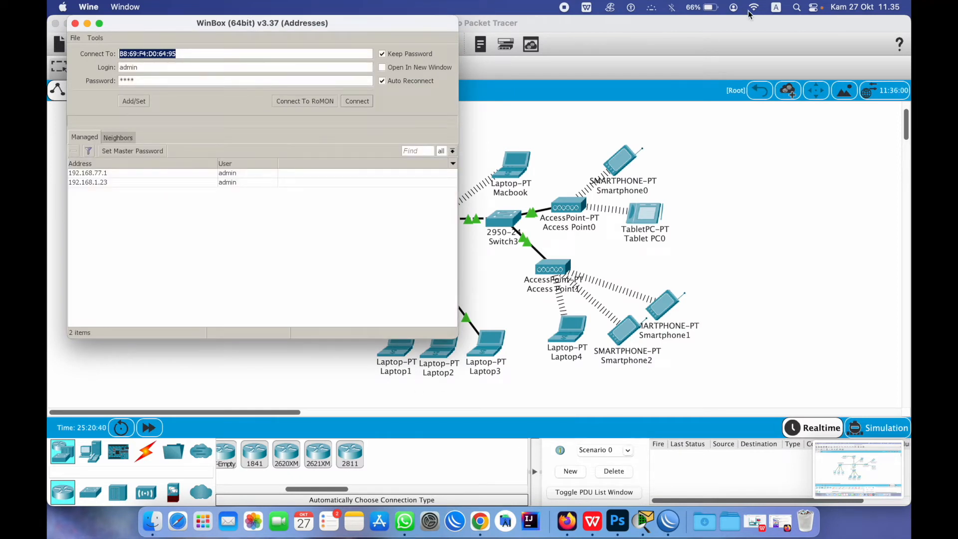
left_click(750, 11)
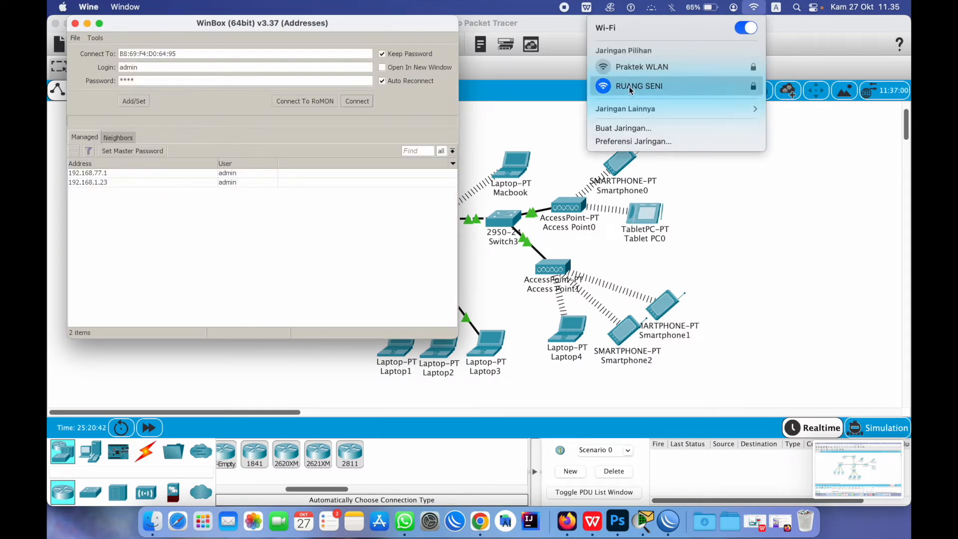
left_click(146, 193)
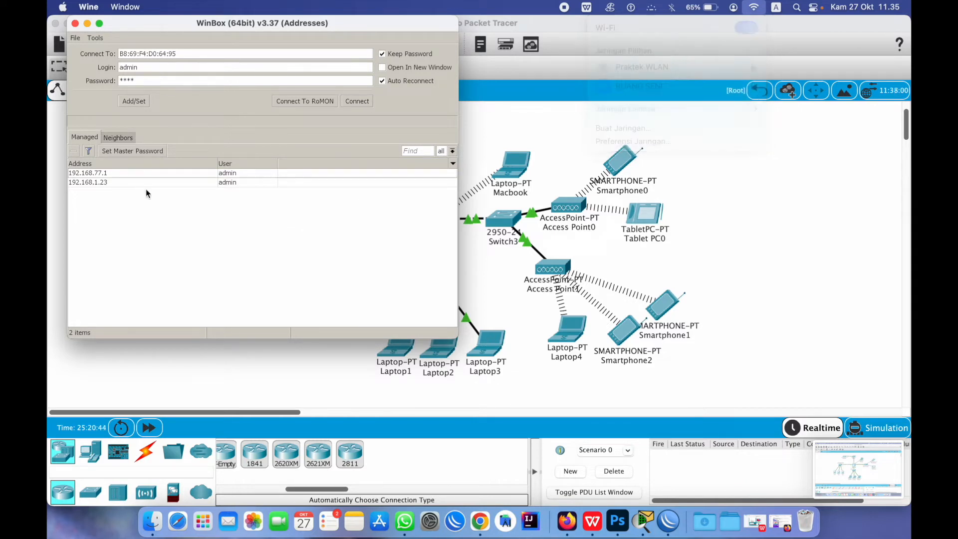
left_click(109, 137)
left_click(112, 172)
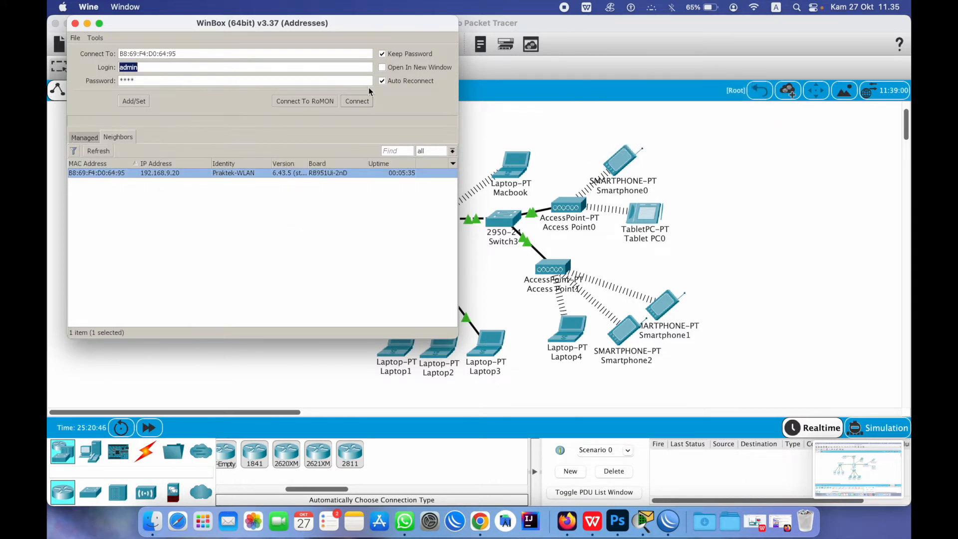
left_click(367, 103)
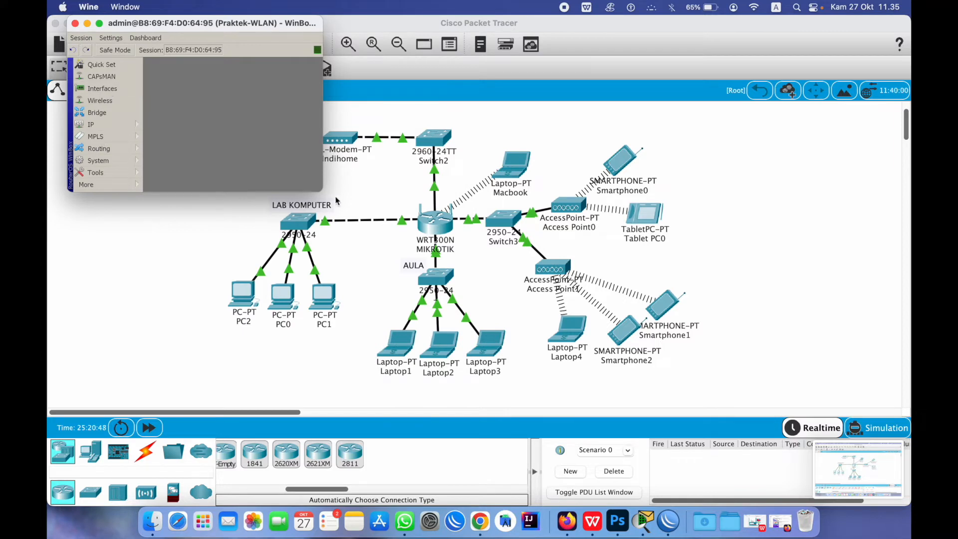
Enlarge WinBox and confirm virtual-hotspot keeps SSID Hotspot Praktek on master wlan1
left_click_drag(320, 189, 635, 371)
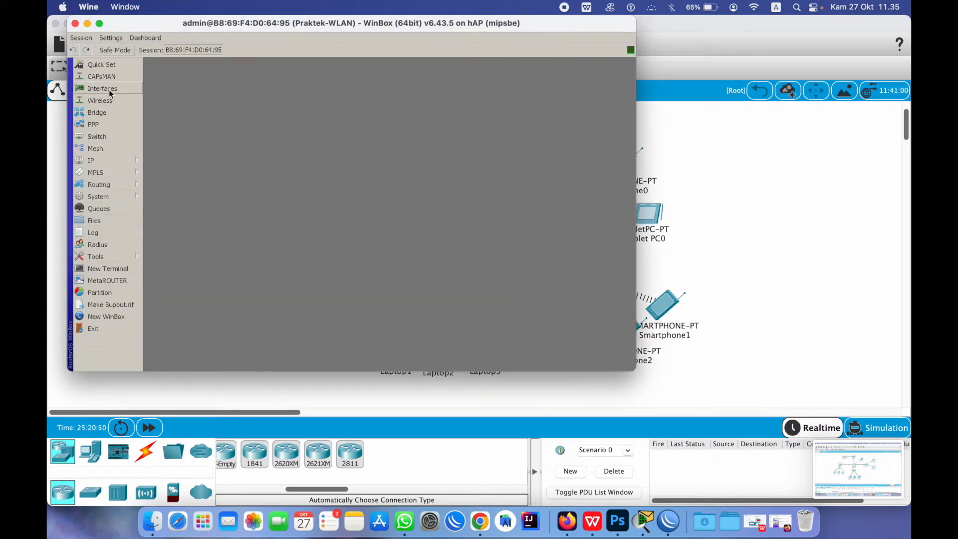
left_click(98, 99)
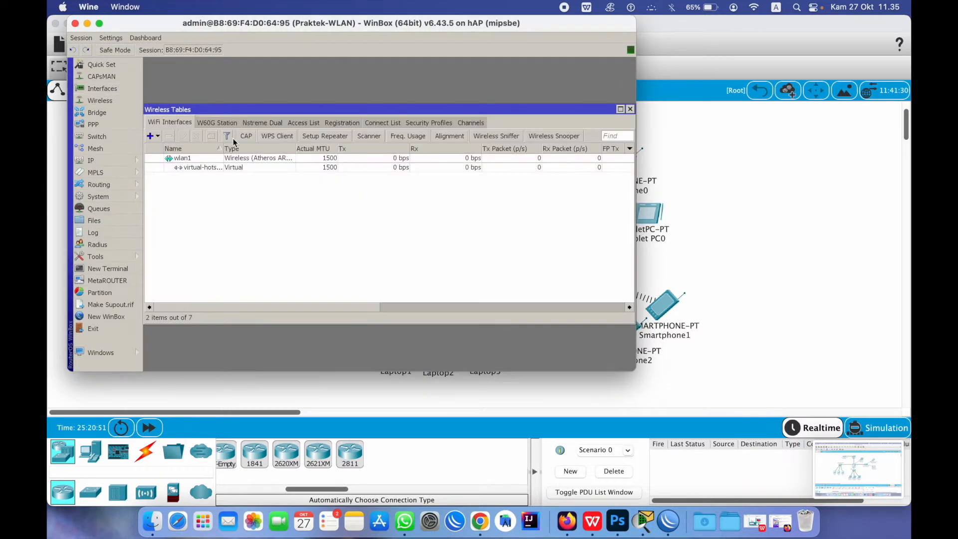
double_click(188, 169)
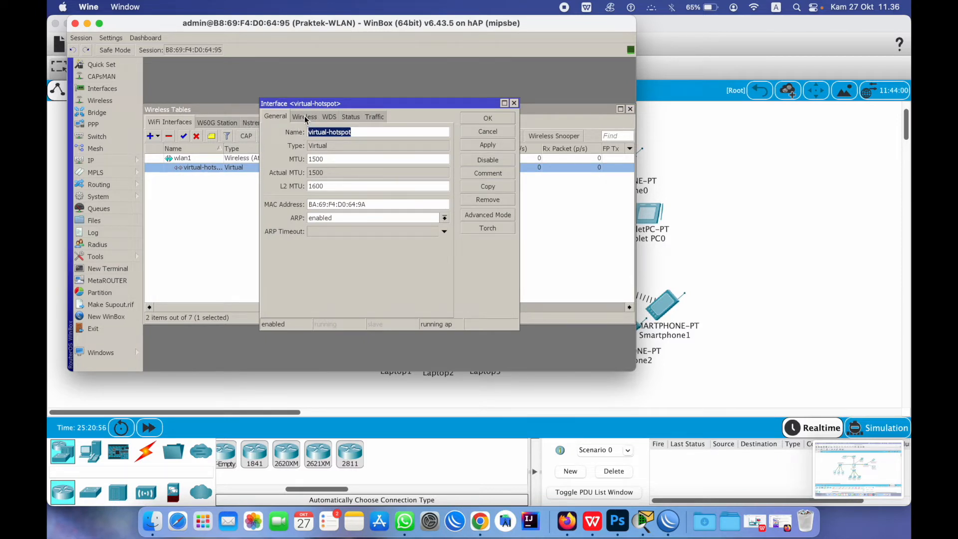
left_click(305, 118)
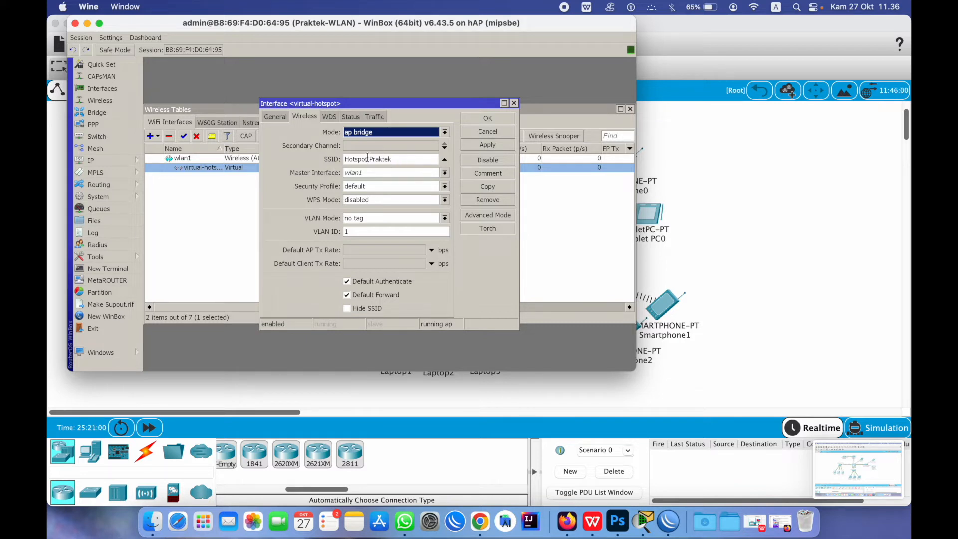
left_click_drag(405, 158, 315, 161)
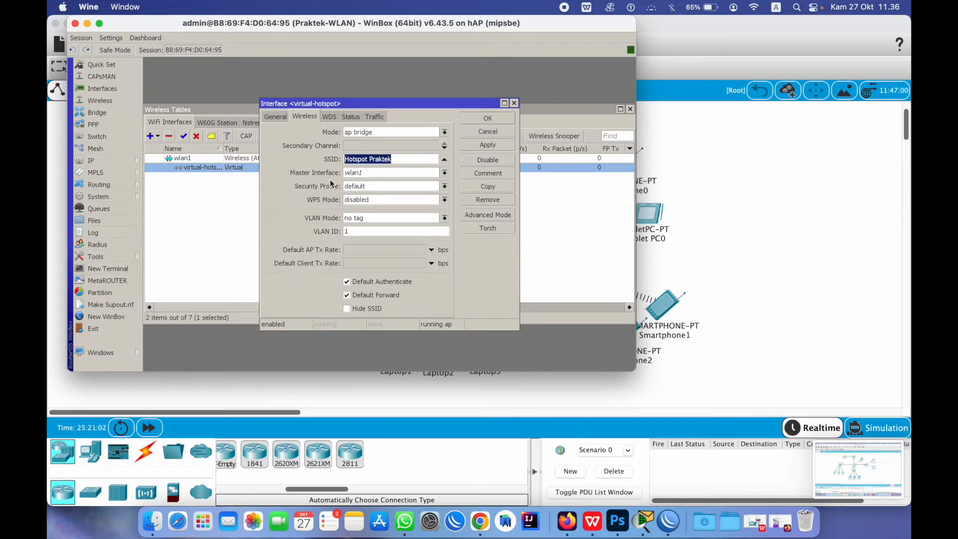
left_click(369, 173)
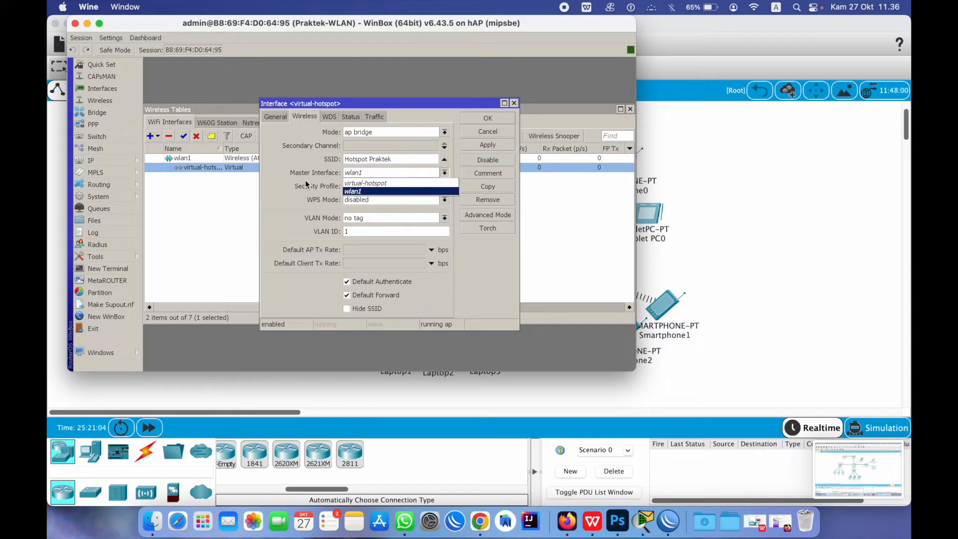
left_click(310, 203)
left_click(487, 120)
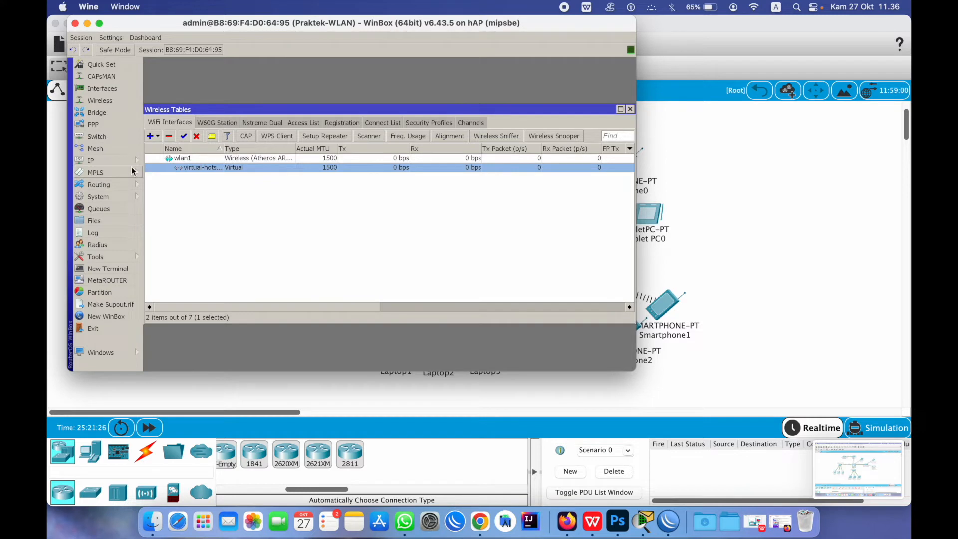
left_click(629, 109)
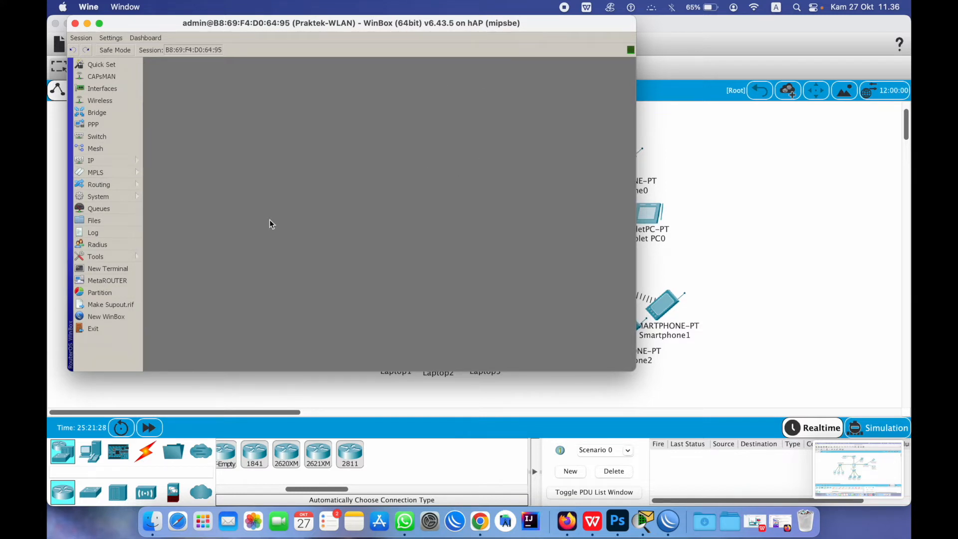
Review the ether4-hotspot and virtual-hotspot entries in the Interfaces list
left_click(104, 89)
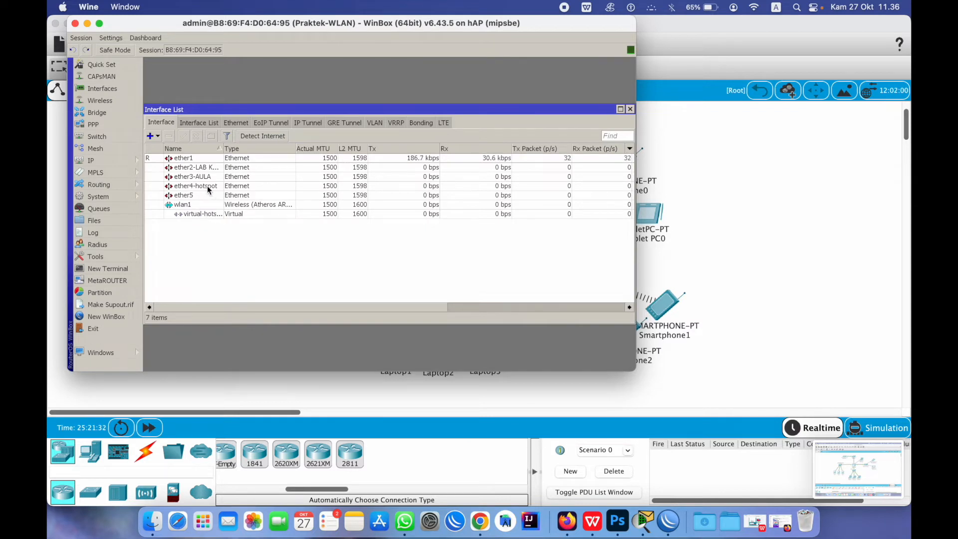
left_click(207, 186)
left_click(208, 214)
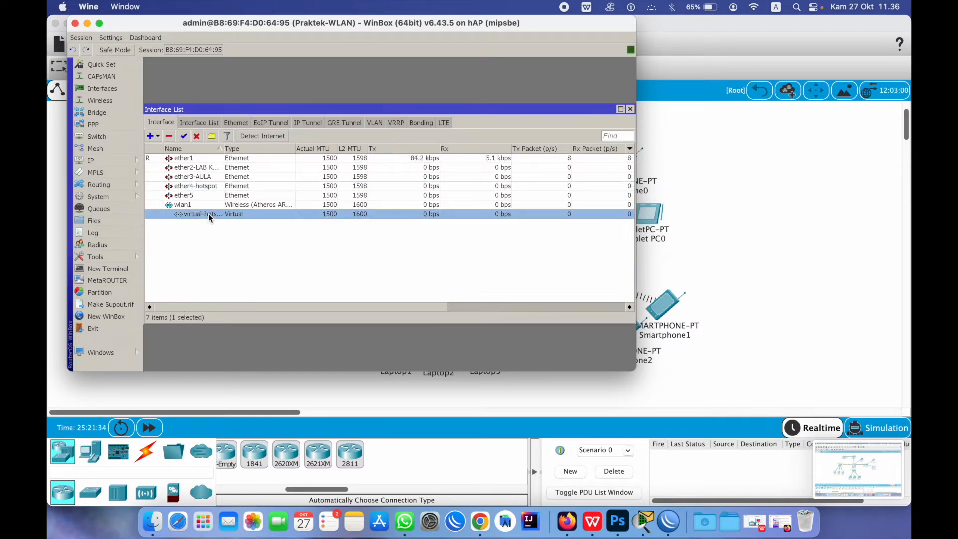
left_click(211, 187)
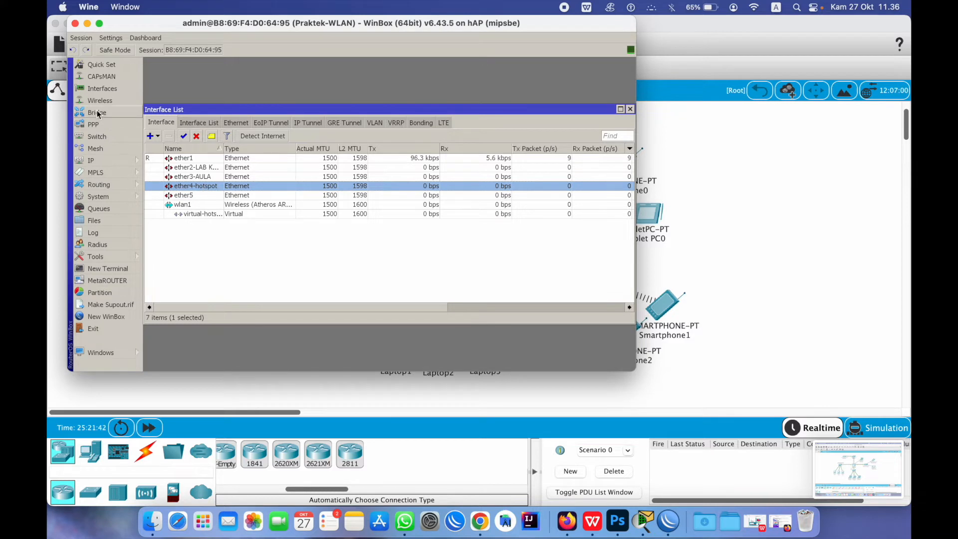
Create bridge BRIDGE-HOTPOT with DHCP Snooping and Add DHCP Option 82 enabled
left_click(131, 113)
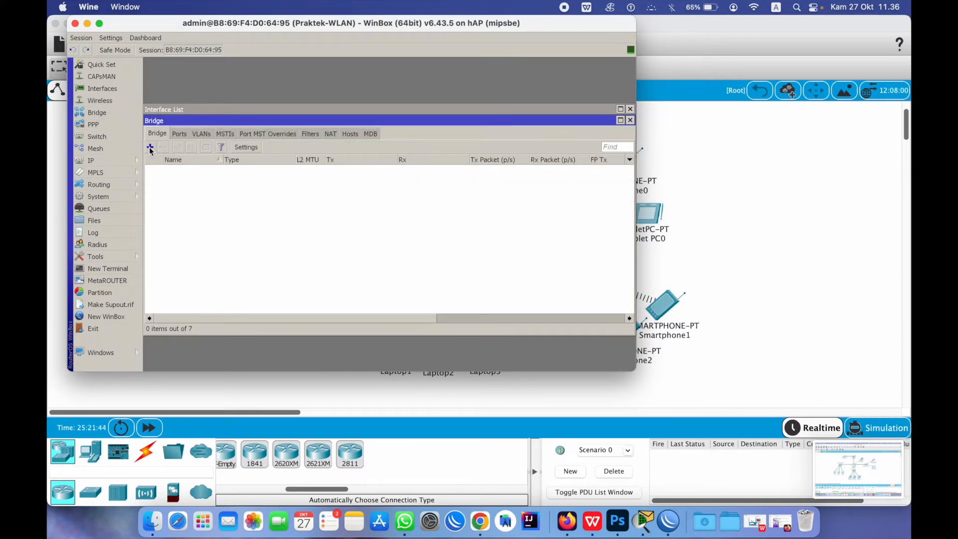
left_click(150, 147)
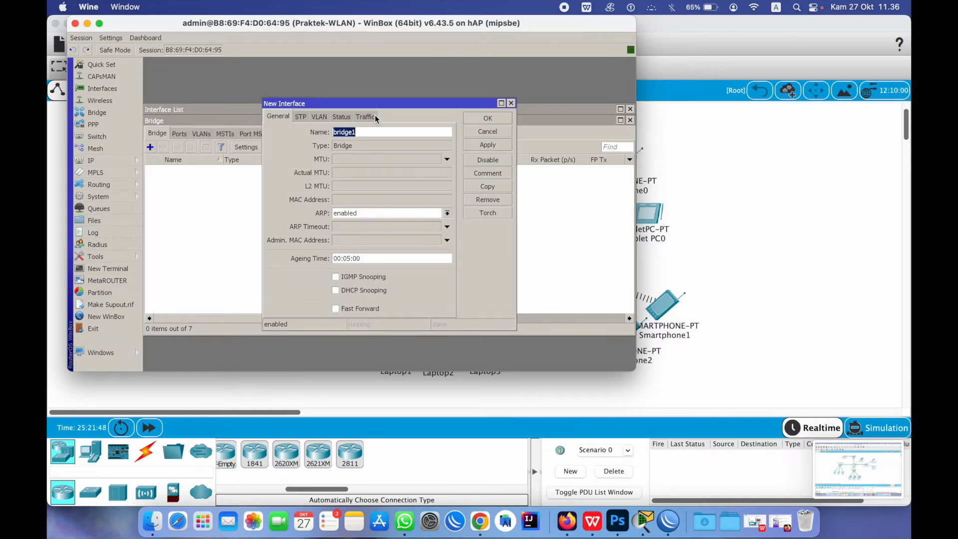
type("BRIDGE-HOTPOT")
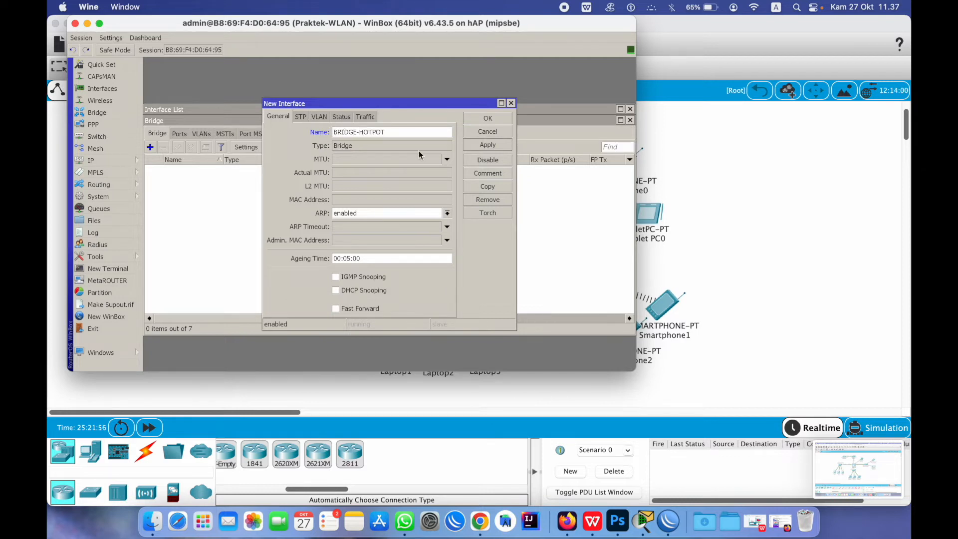
left_click(369, 292)
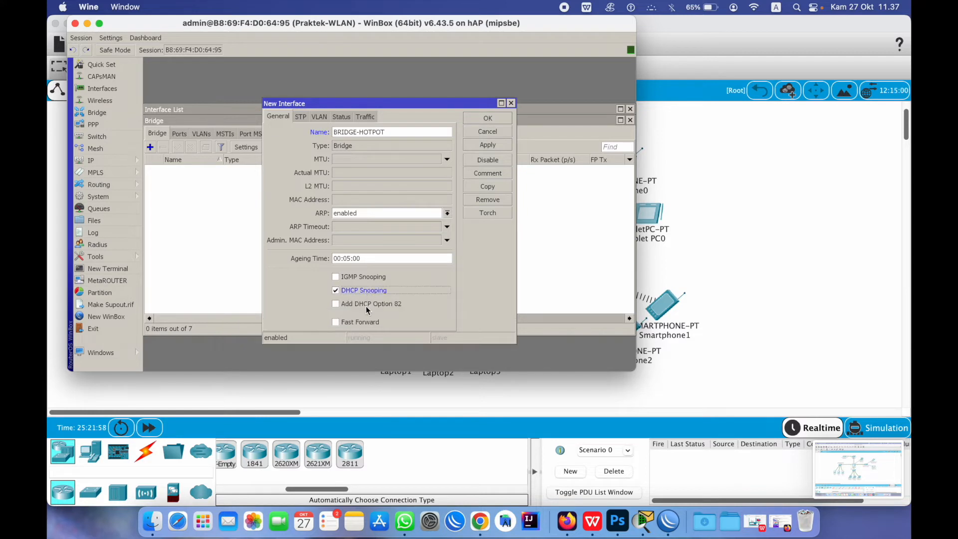
left_click(370, 305)
left_click(488, 144)
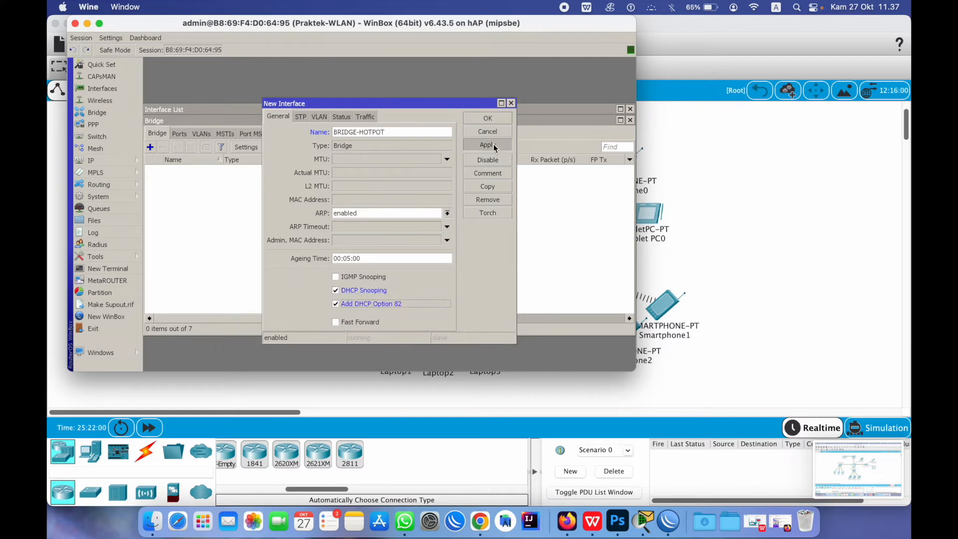
left_click(488, 119)
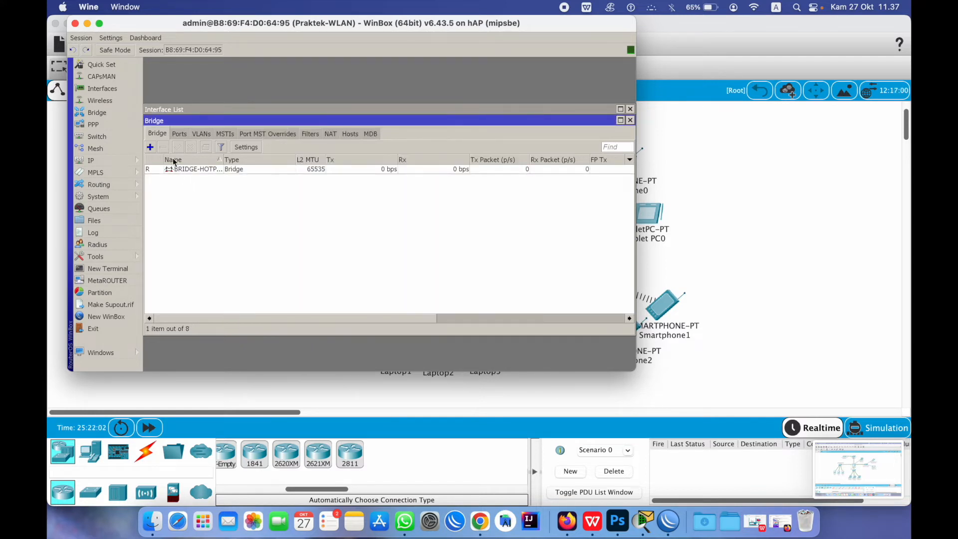
Add ether4-hotspot as a port of the BRIDGE-HOTPOT bridge
left_click(178, 134)
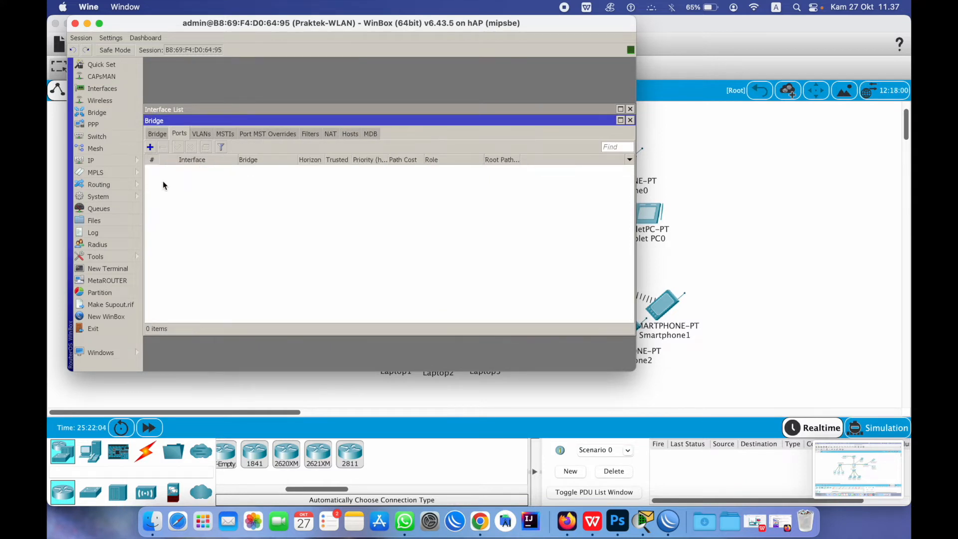
left_click(150, 147)
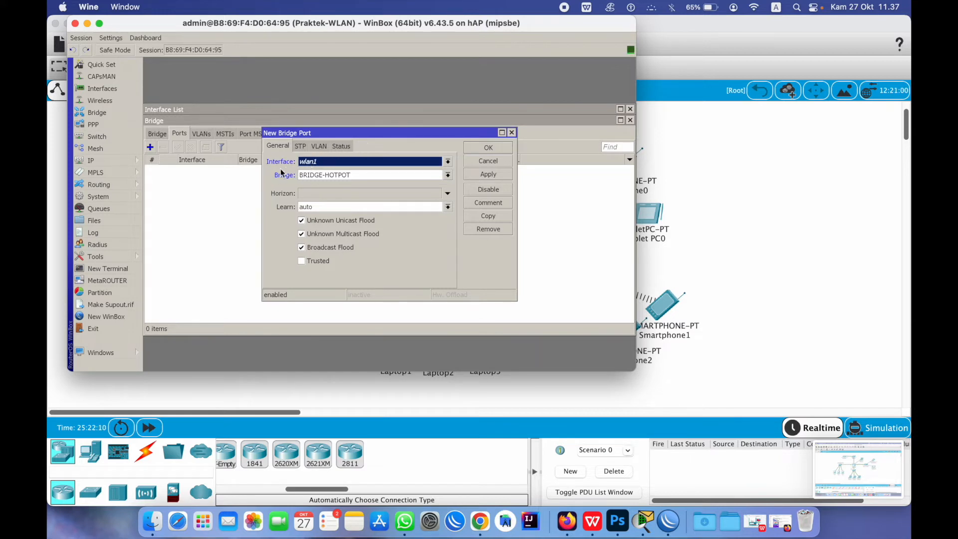
left_click(331, 161)
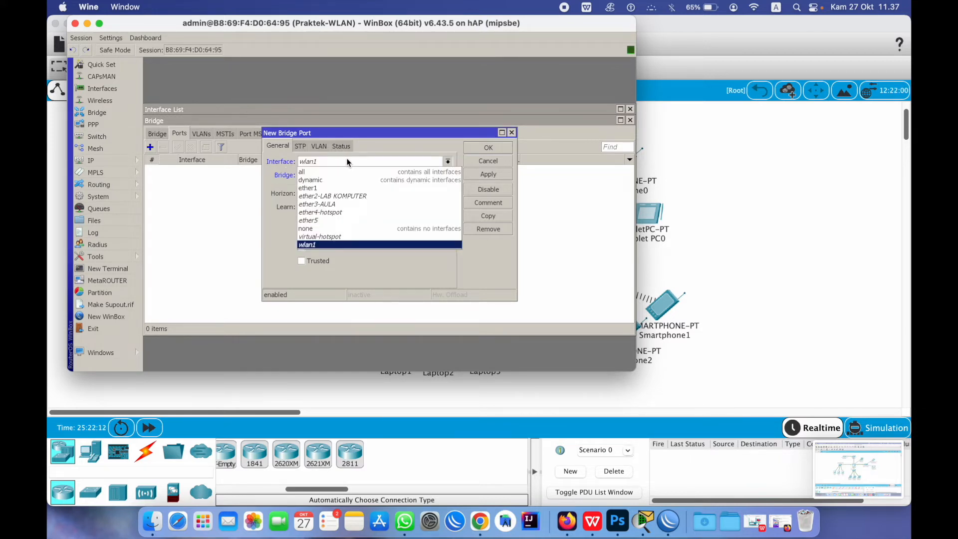
left_click(364, 213)
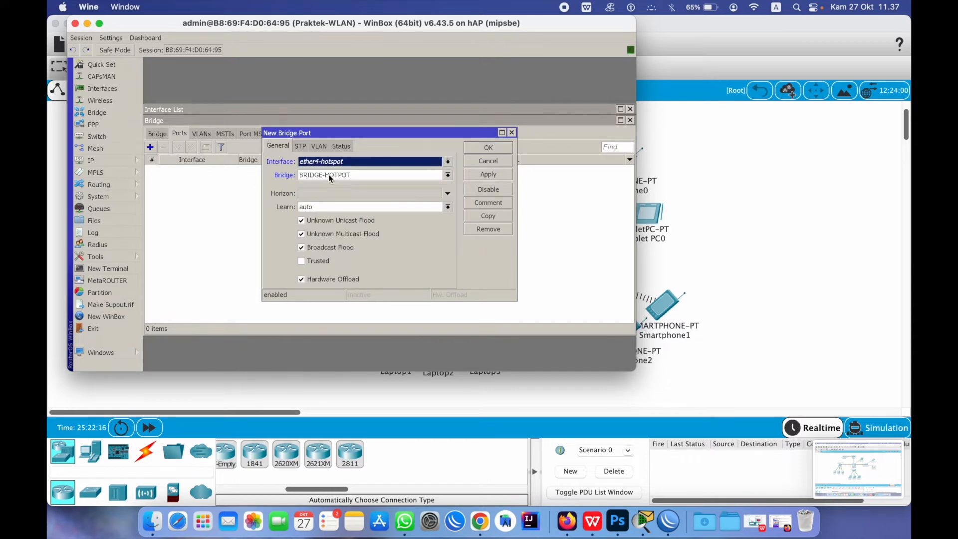
left_click(487, 173)
left_click(487, 159)
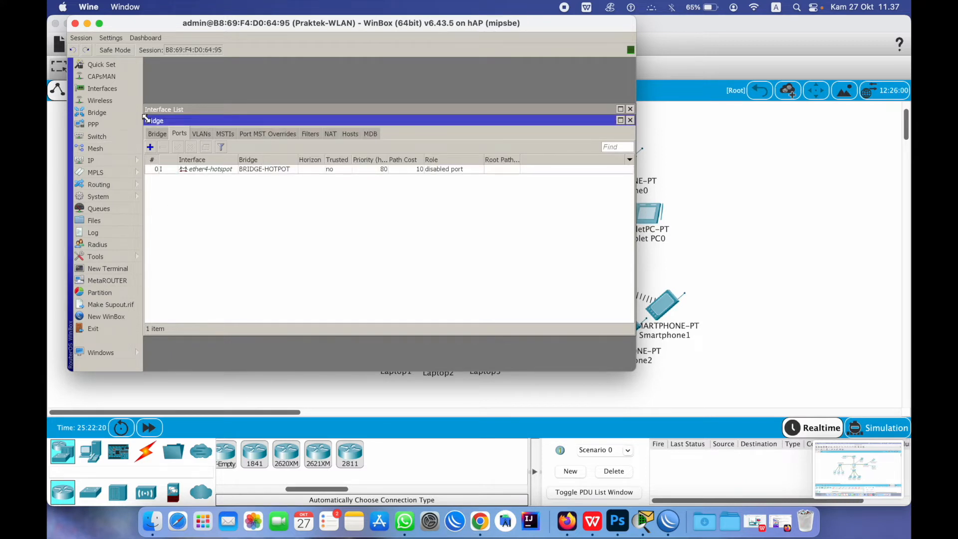
Add virtual-hotspot as a second port of BRIDGE-HOTPOT
left_click(151, 147)
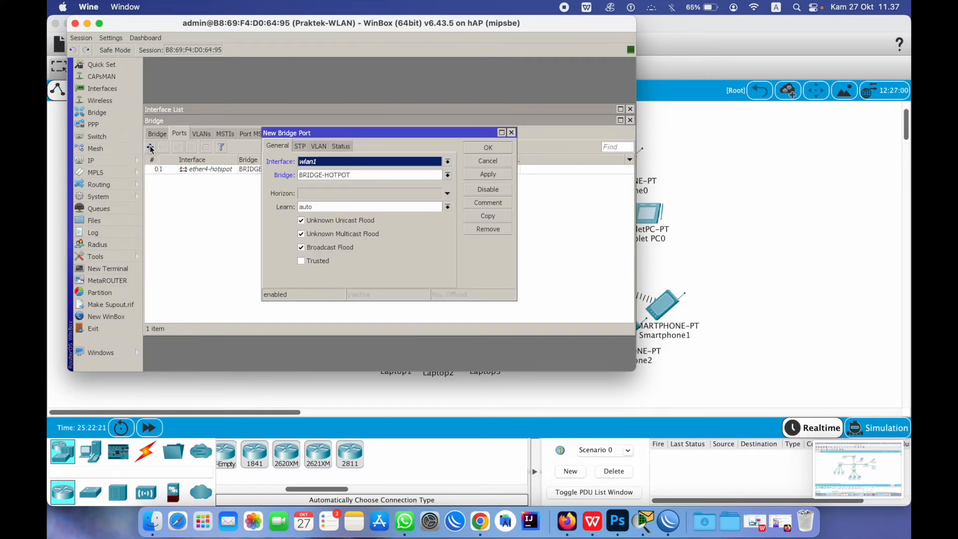
left_click(350, 161)
left_click(328, 237)
left_click(491, 174)
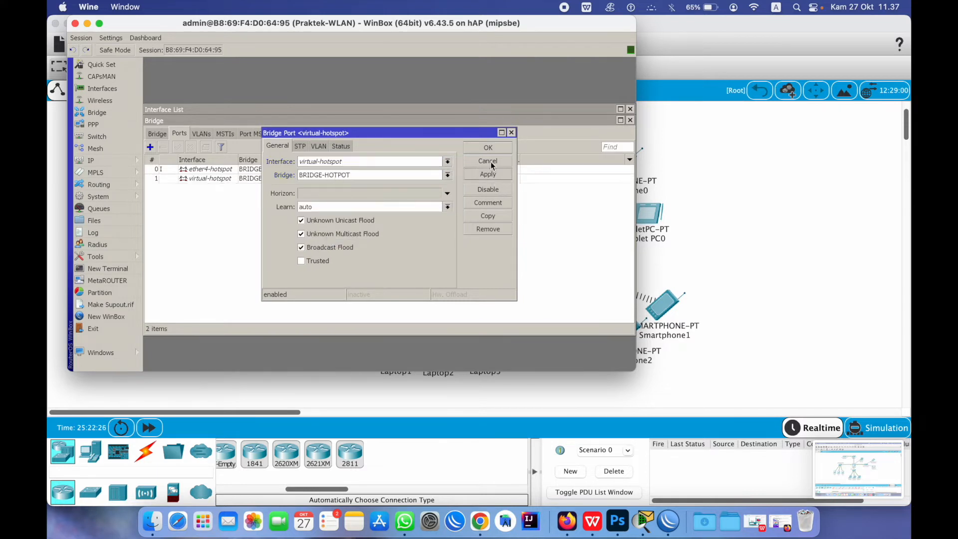
left_click(496, 147)
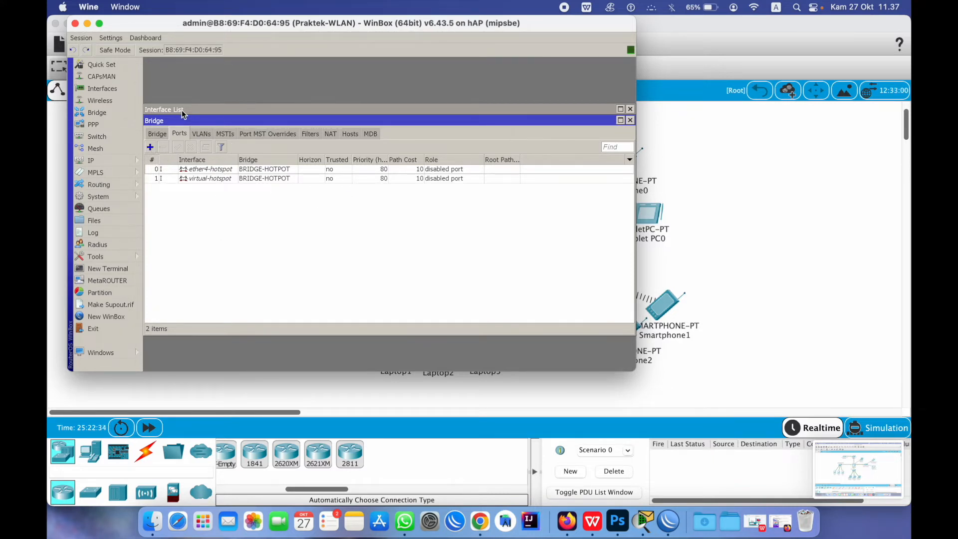
Add ether5 as the third BRIDGE-HOTPOT port and maximize the WinBox window
left_click_drag(190, 117, 350, 153)
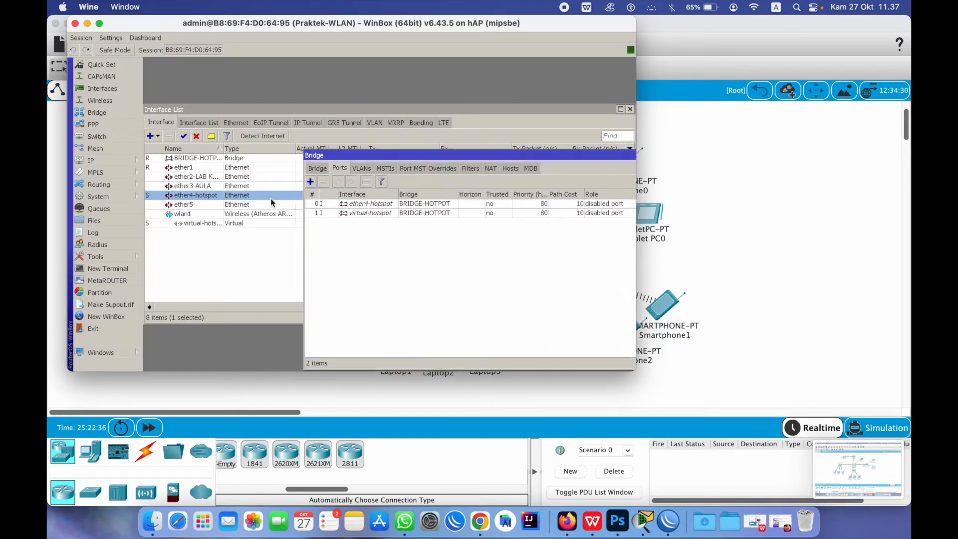
left_click(310, 181)
left_click(367, 162)
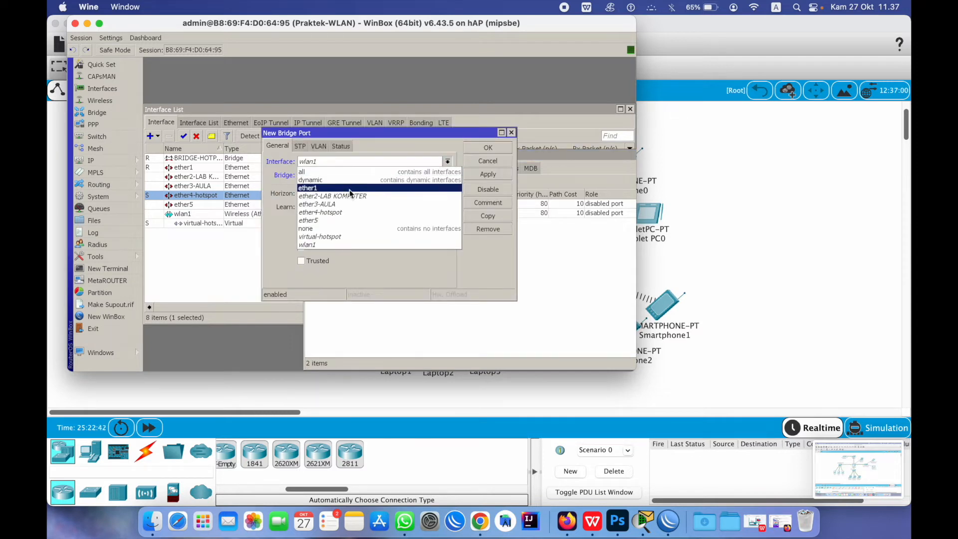
left_click(351, 220)
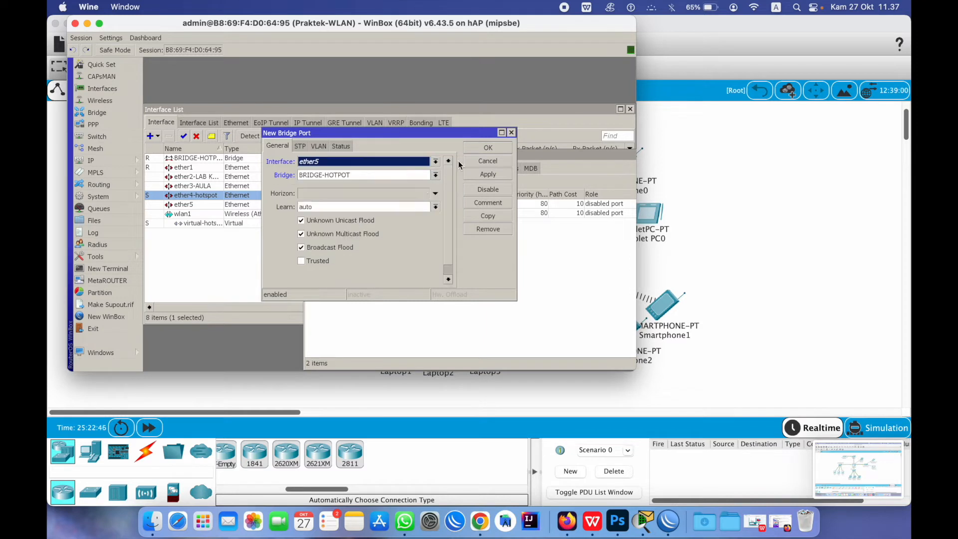
left_click(488, 175)
left_click(492, 148)
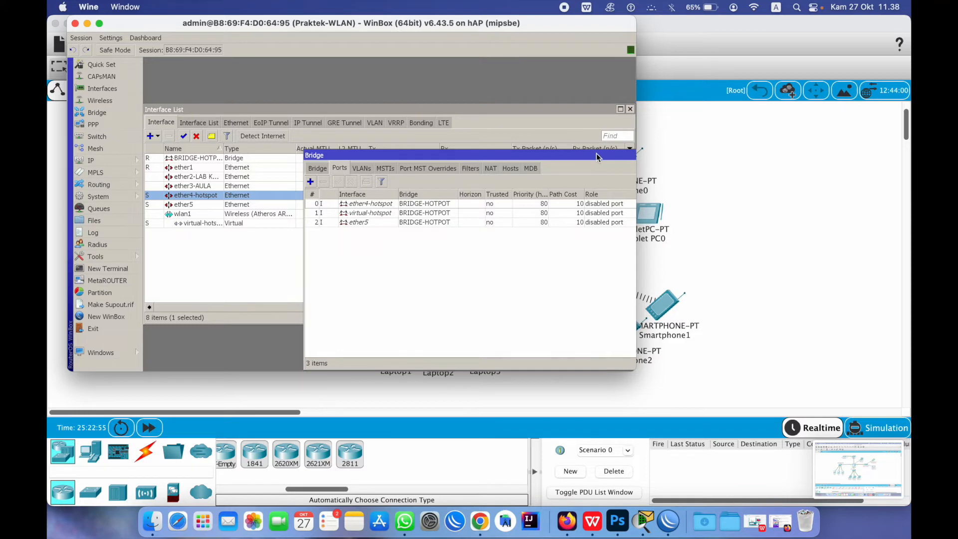
left_click_drag(597, 156, 456, 137)
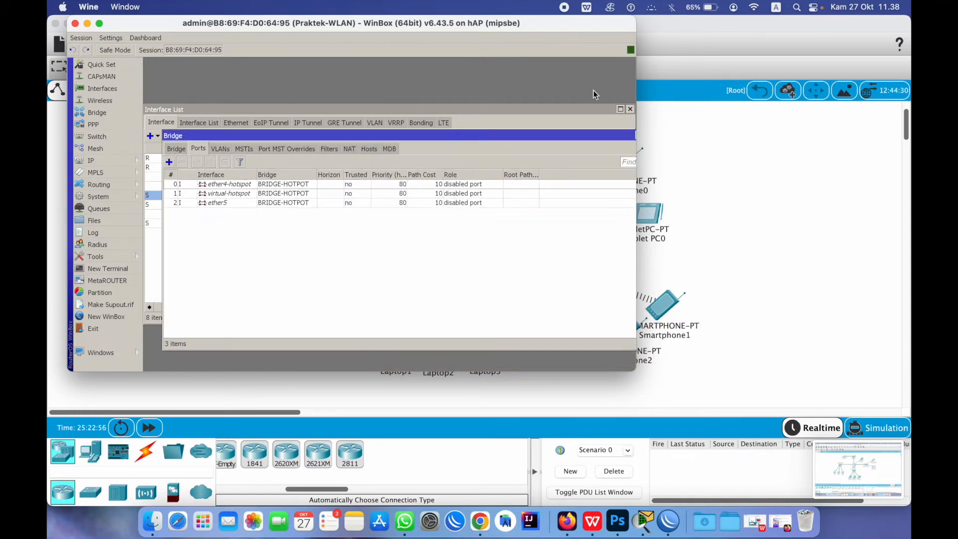
double_click(577, 23)
Close the Bridge window and review ether5's General, PoE and Ethernet settings
left_click(629, 135)
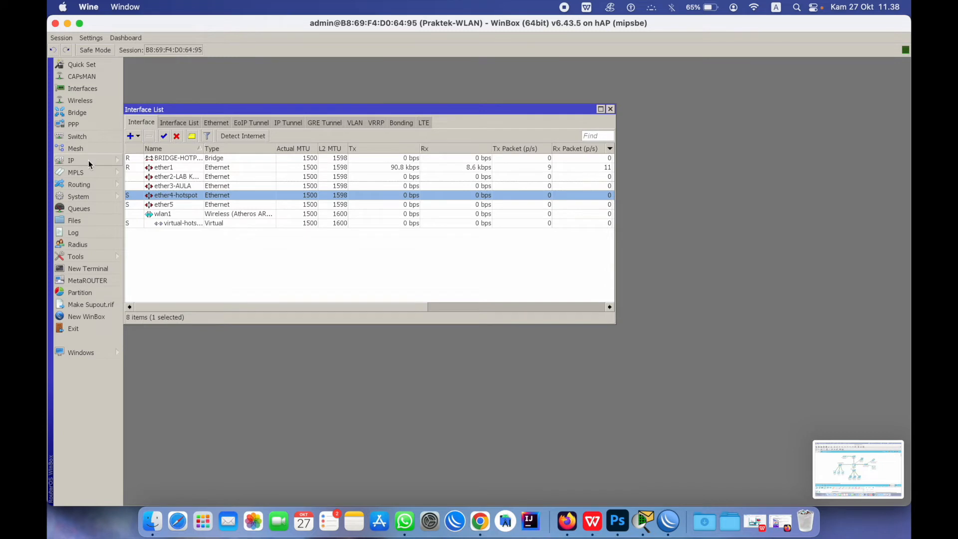
double_click(177, 206)
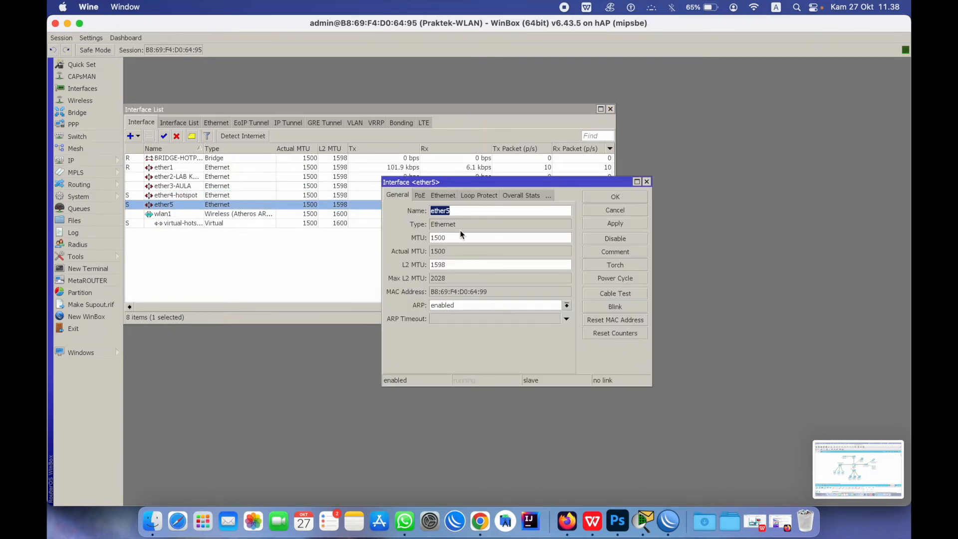
left_click(421, 196)
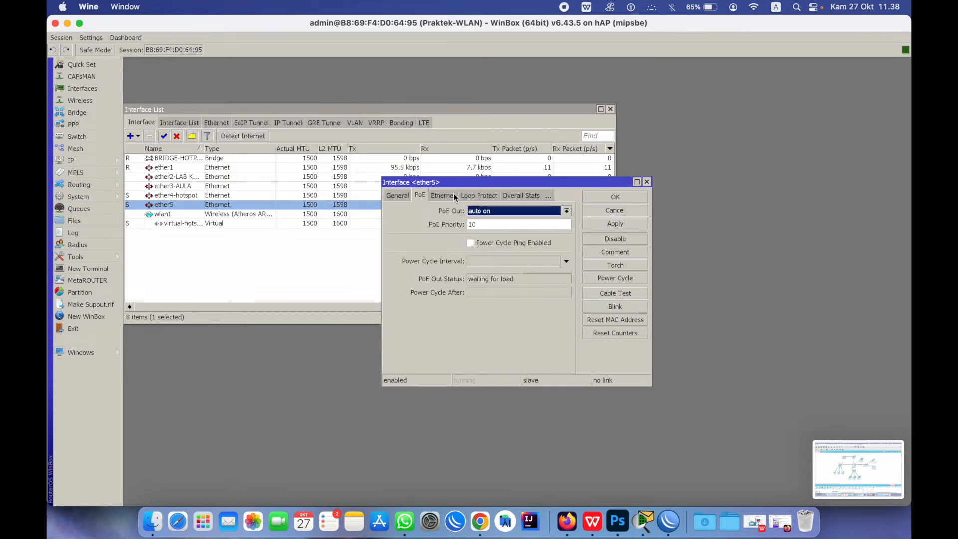
left_click(418, 196)
left_click(392, 196)
left_click(394, 195)
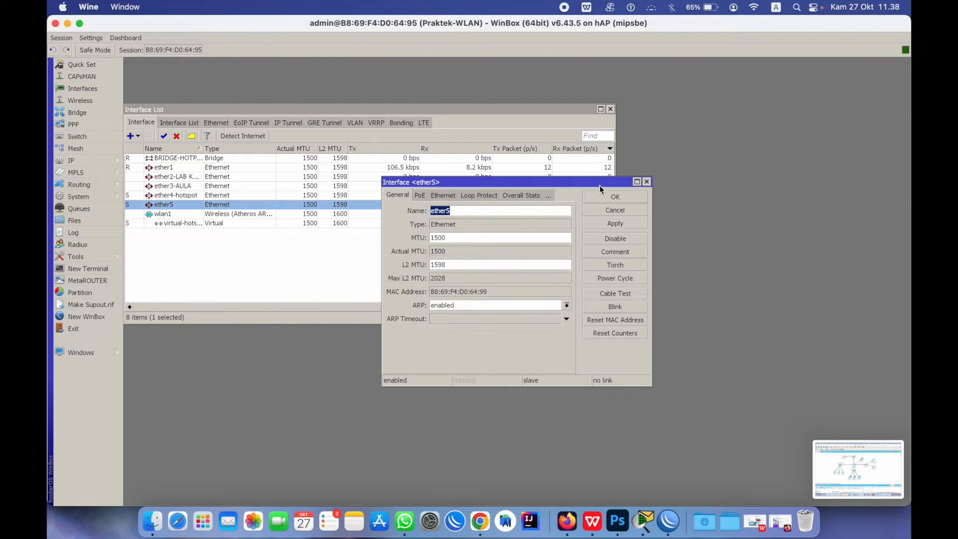
left_click(636, 197)
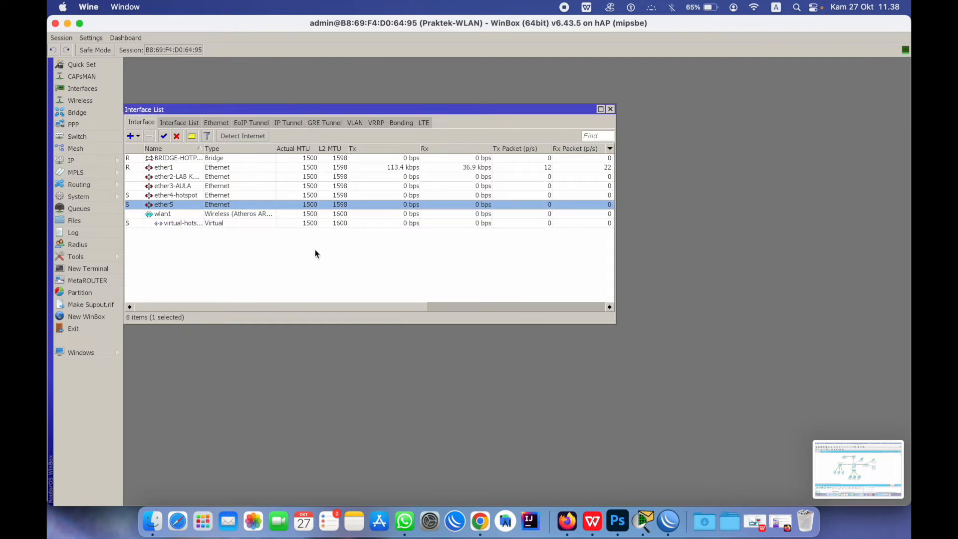
left_click(100, 163)
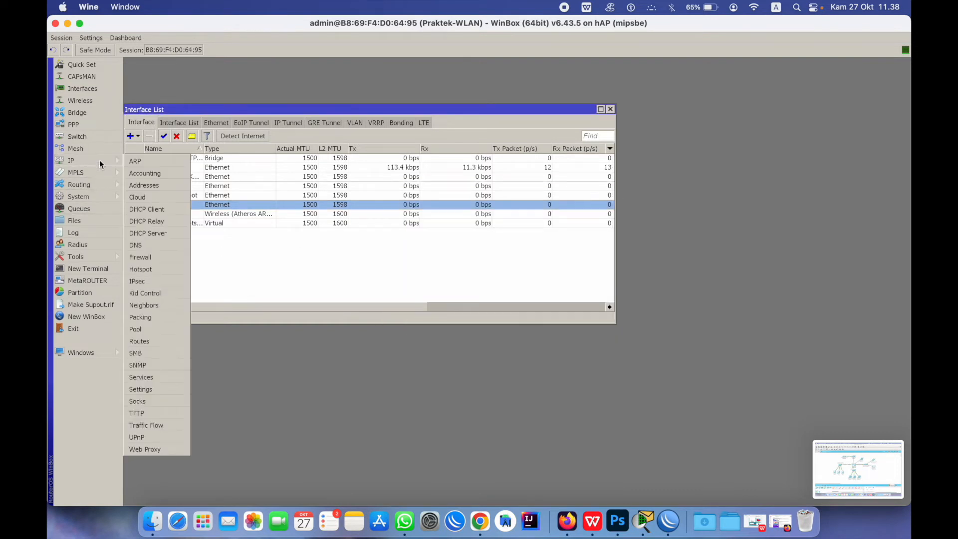
Move DHCP server dhcp4 from ether4-hotspot to the BRIDGE-HOTPOT interface
left_click(158, 232)
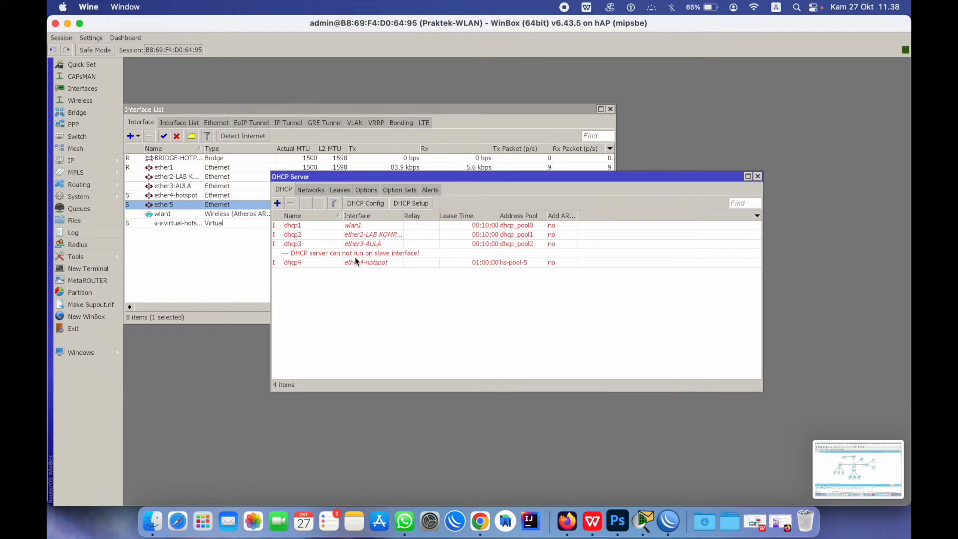
left_click(293, 262)
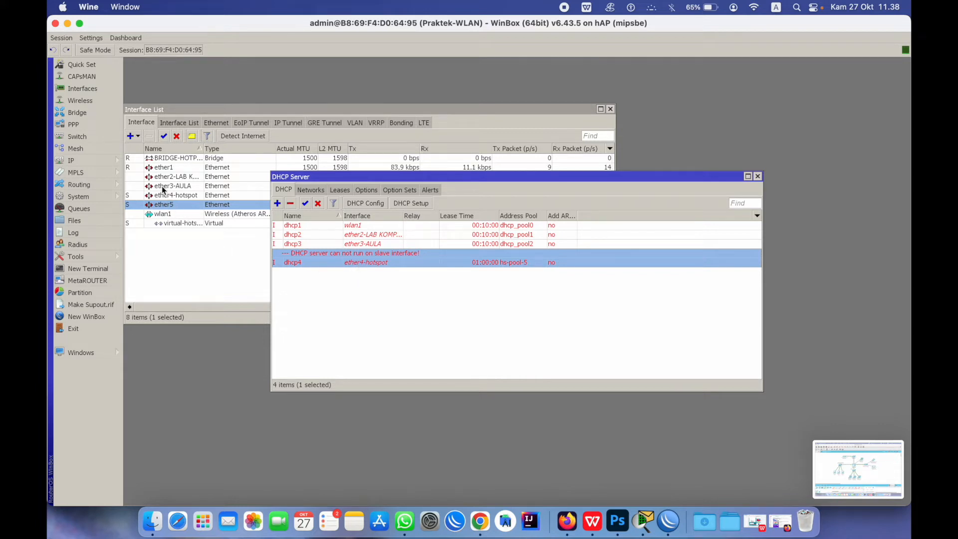
double_click(374, 258)
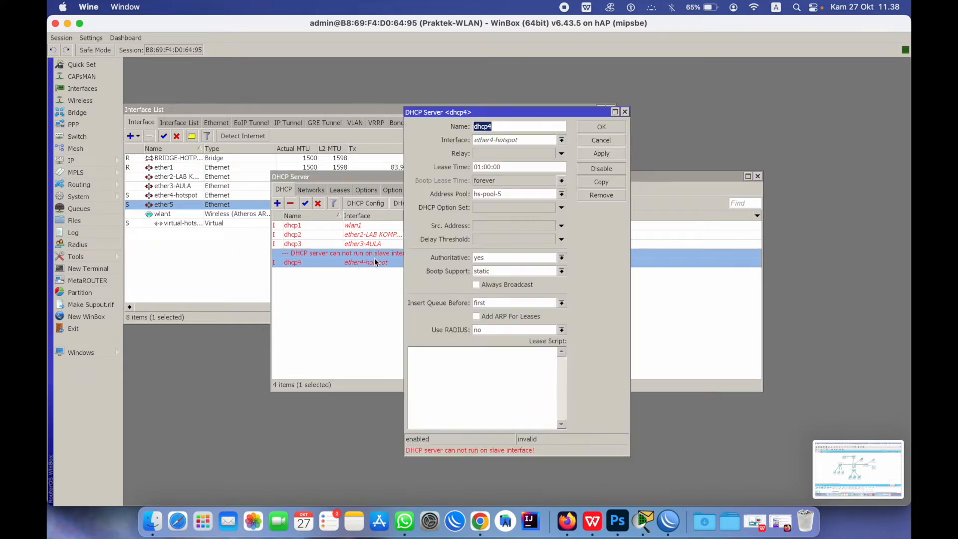
left_click(550, 141)
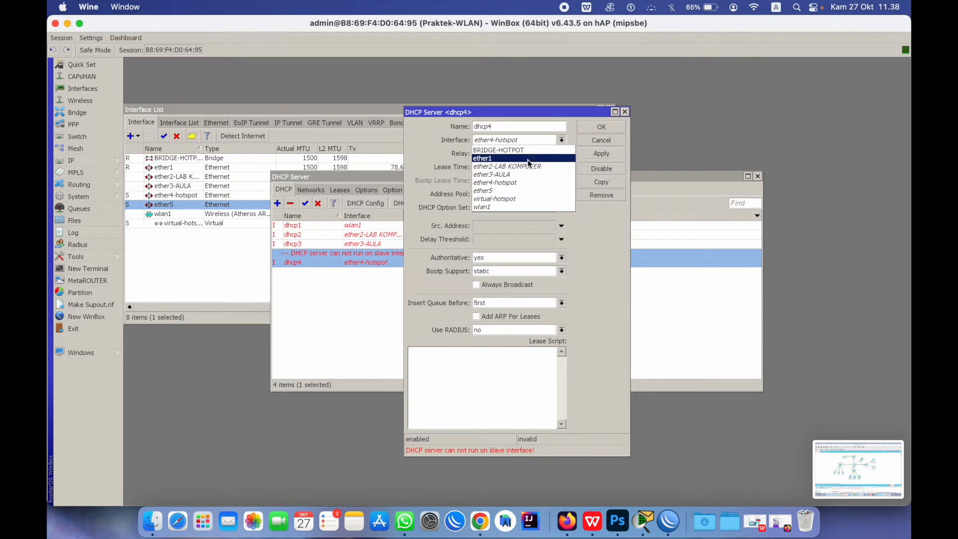
left_click(526, 153)
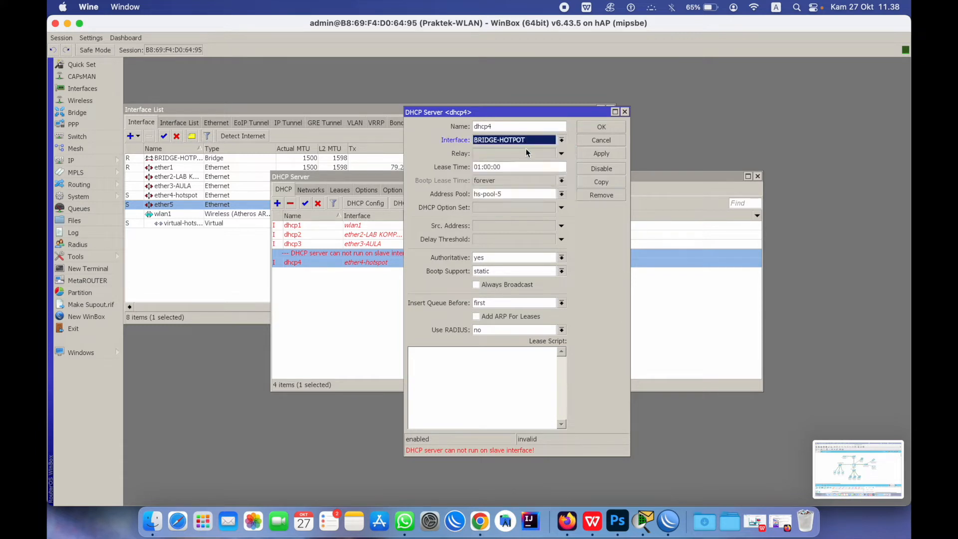
left_click(595, 127)
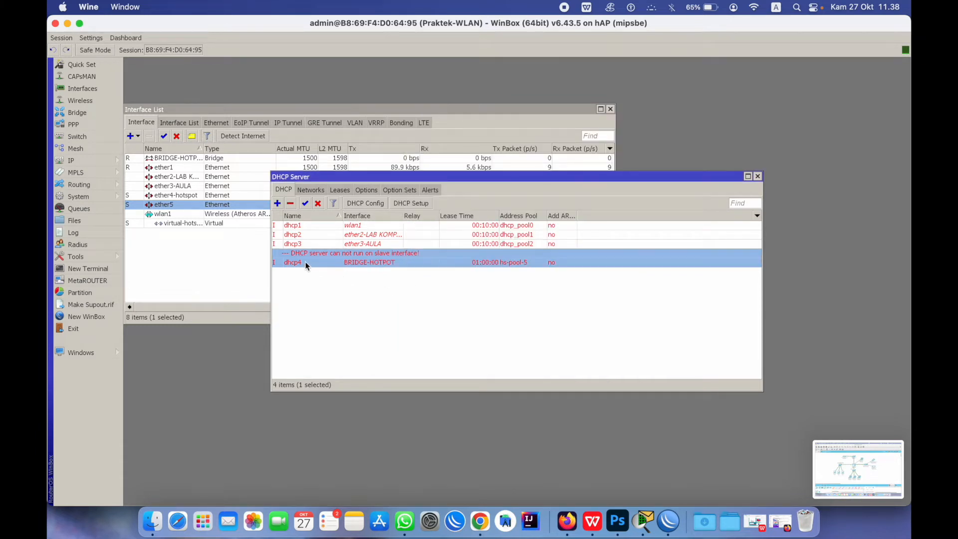
left_click(96, 163)
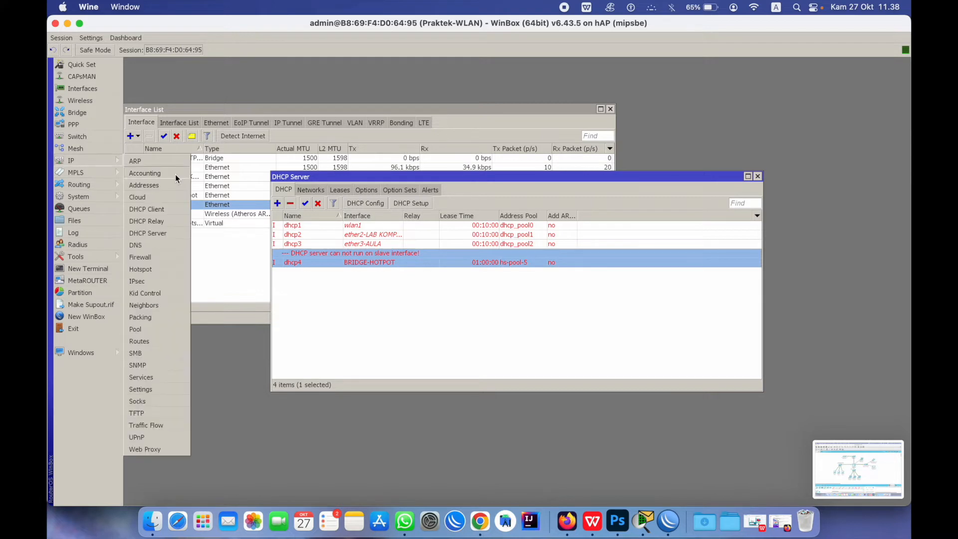
Switch hotspot server hotspot1 to BRIDGE-HOTPOT and close the Hotspot window
left_click(155, 269)
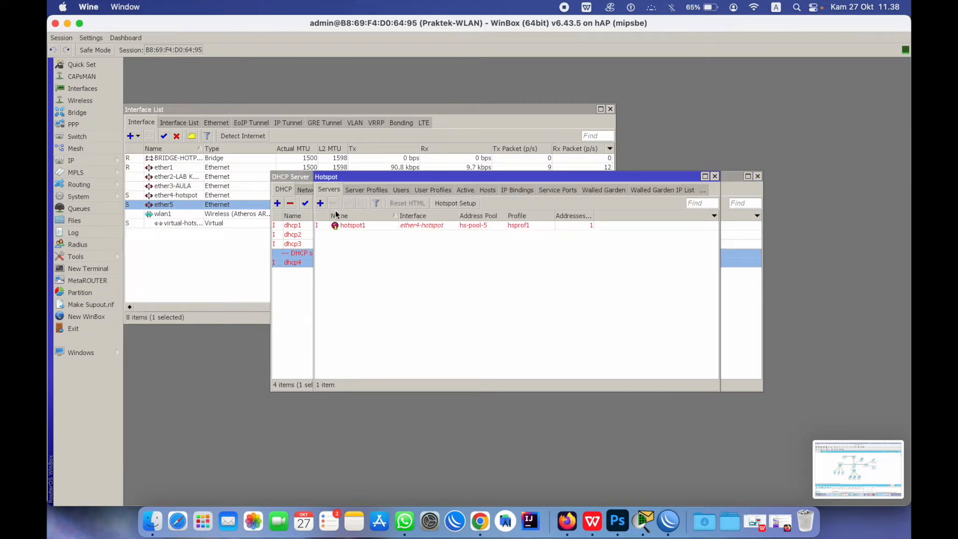
double_click(405, 224)
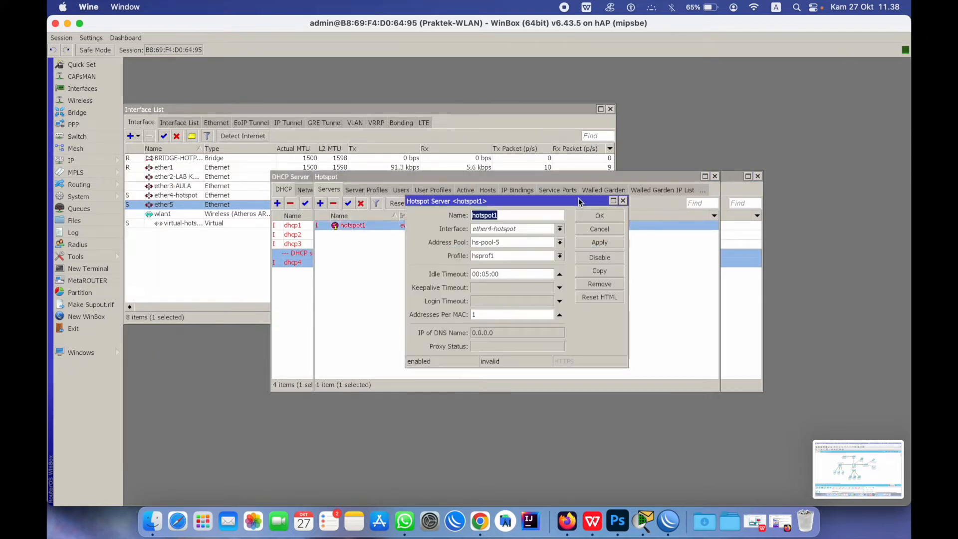
left_click(519, 230)
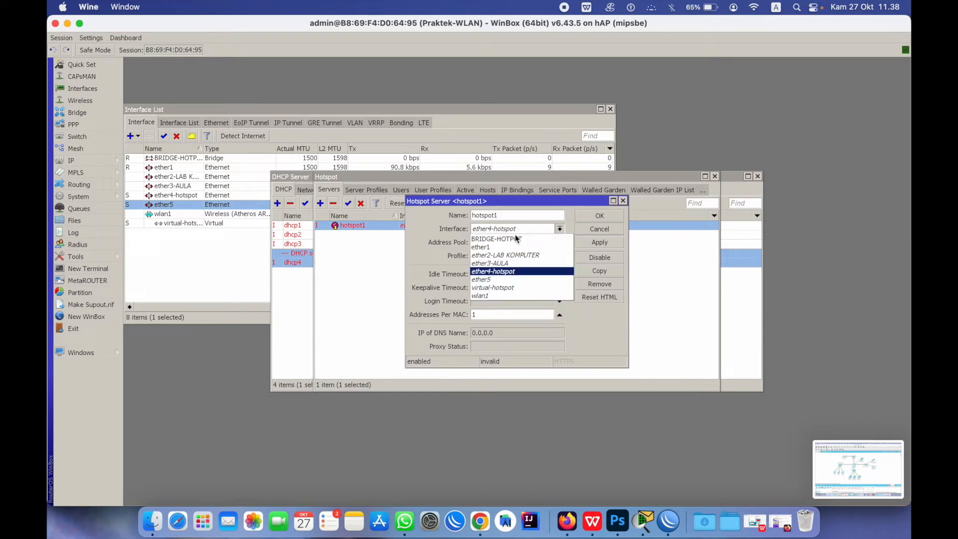
left_click(515, 240)
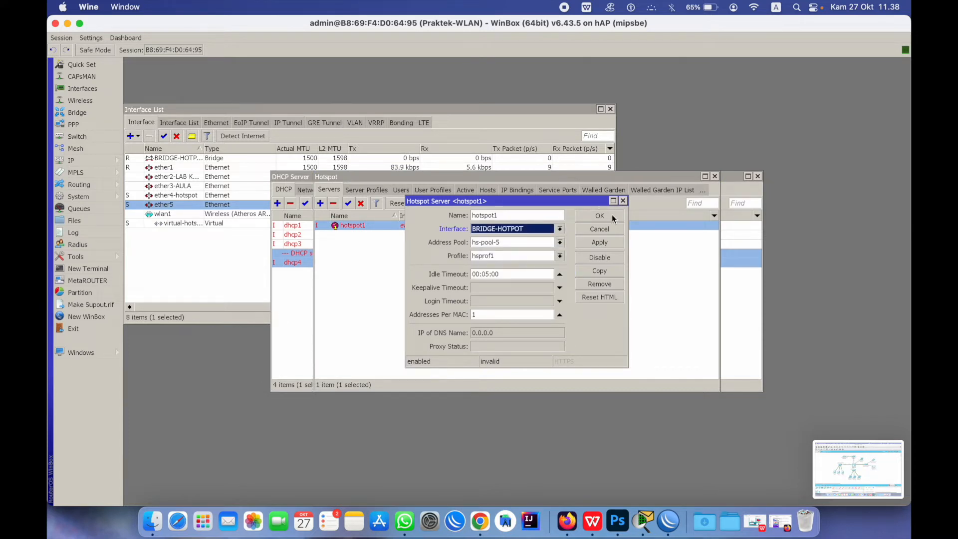
left_click(612, 215)
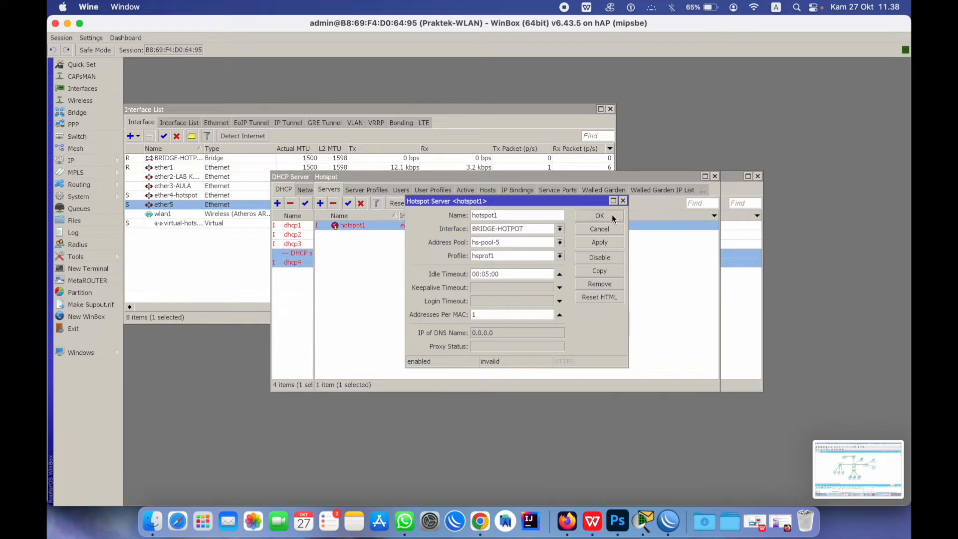
left_click(714, 176)
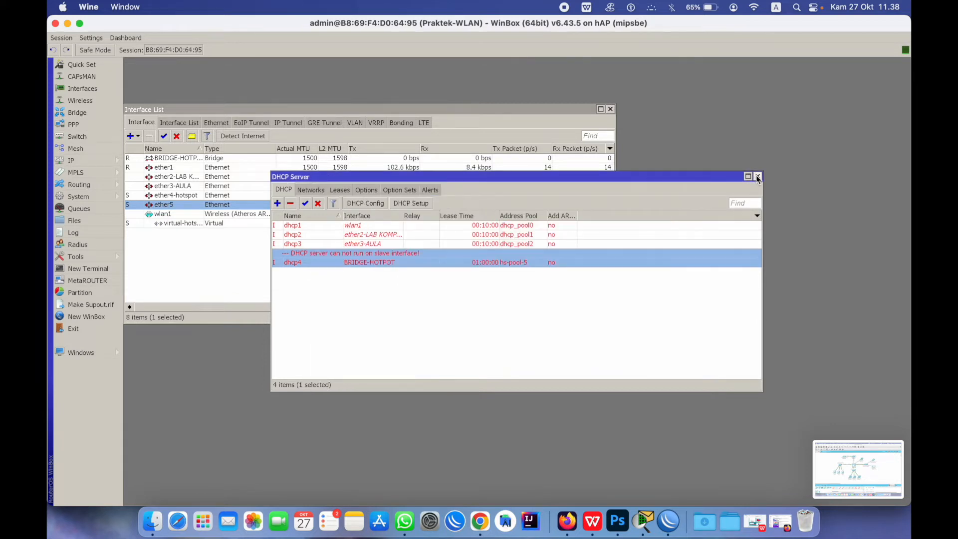
Check the dhcp4 entry in the DHCP server list
left_click(407, 291)
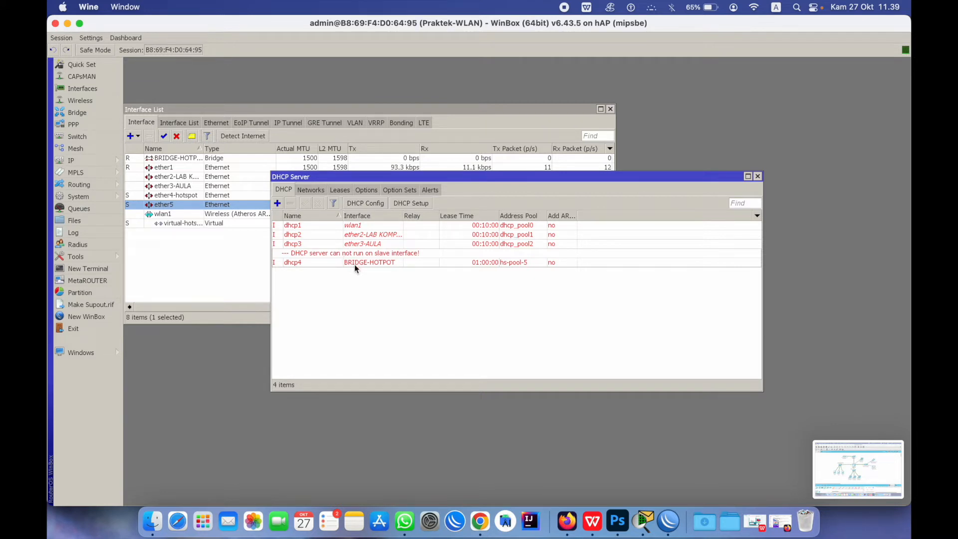
left_click(370, 256)
left_click(509, 323)
Join the open Hotspot Praktek Wi-Fi network from the other networks list
left_click(755, 7)
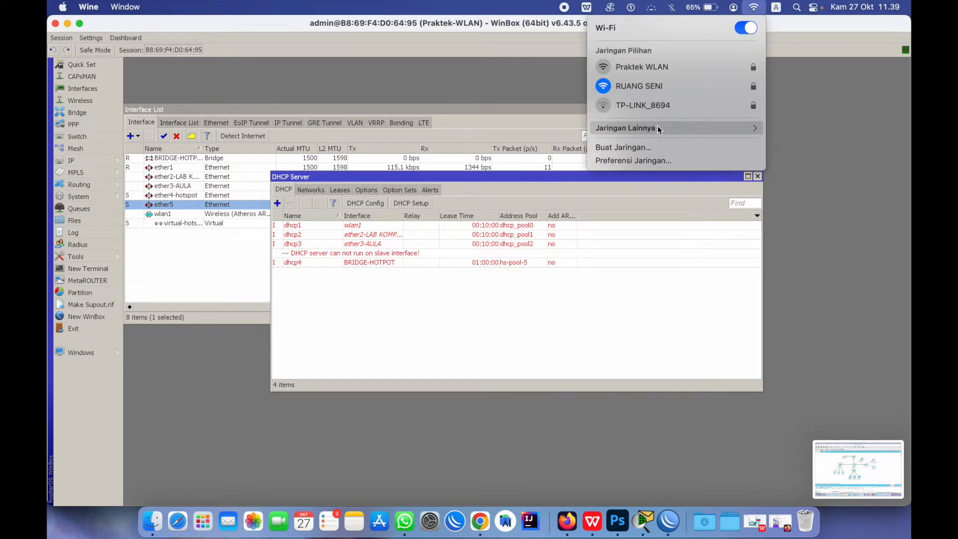
left_click(657, 128)
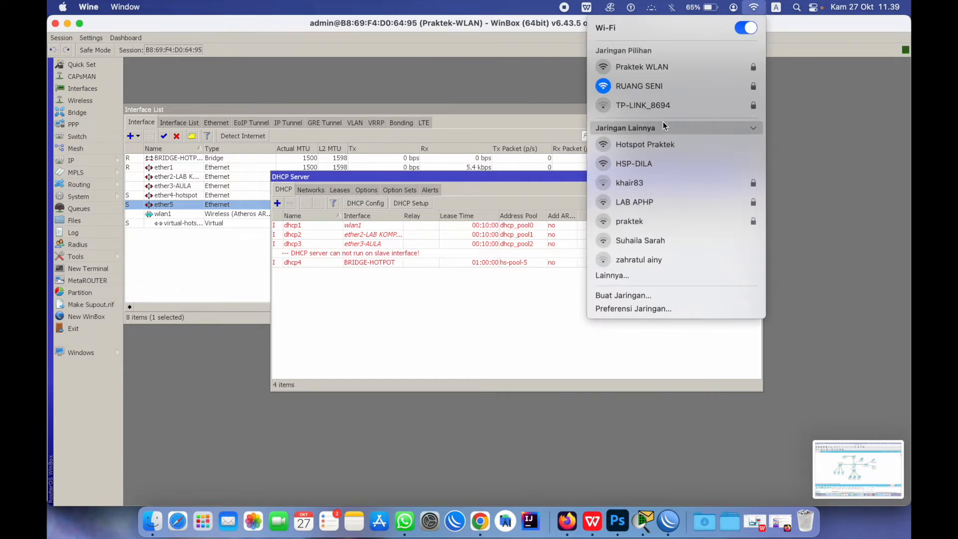
left_click(667, 147)
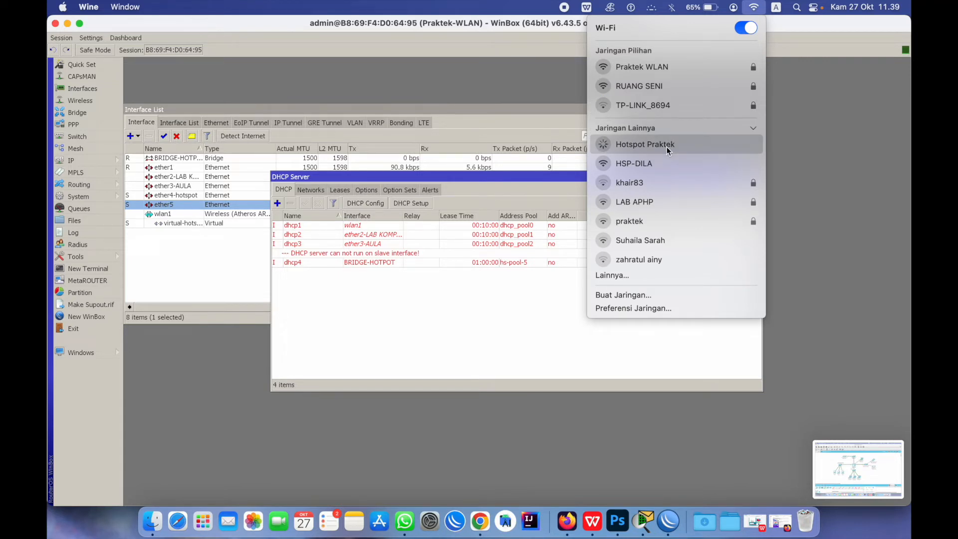
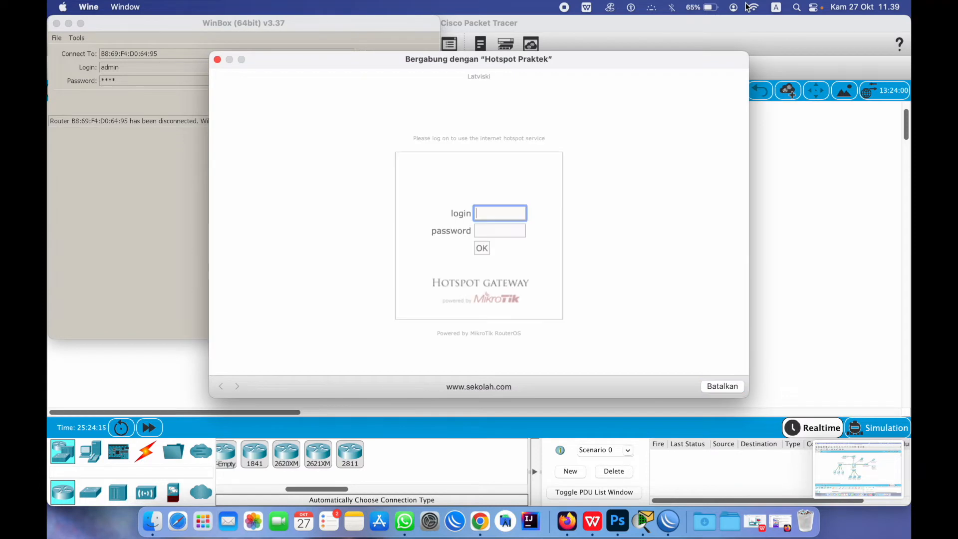
Move the hotspot login window aside and enlarge the WinBox window to show its full menu
left_click_drag(507, 58, 542, 51)
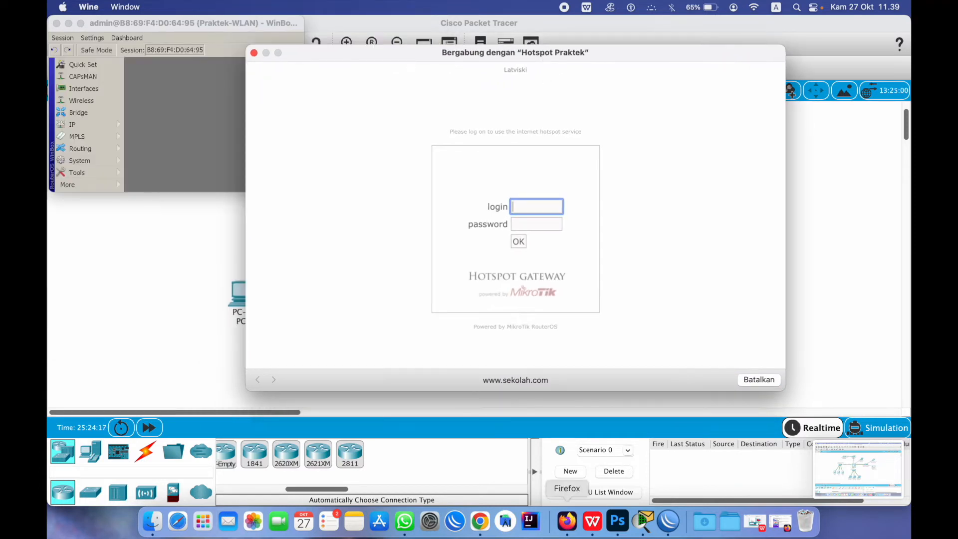
left_click(669, 521)
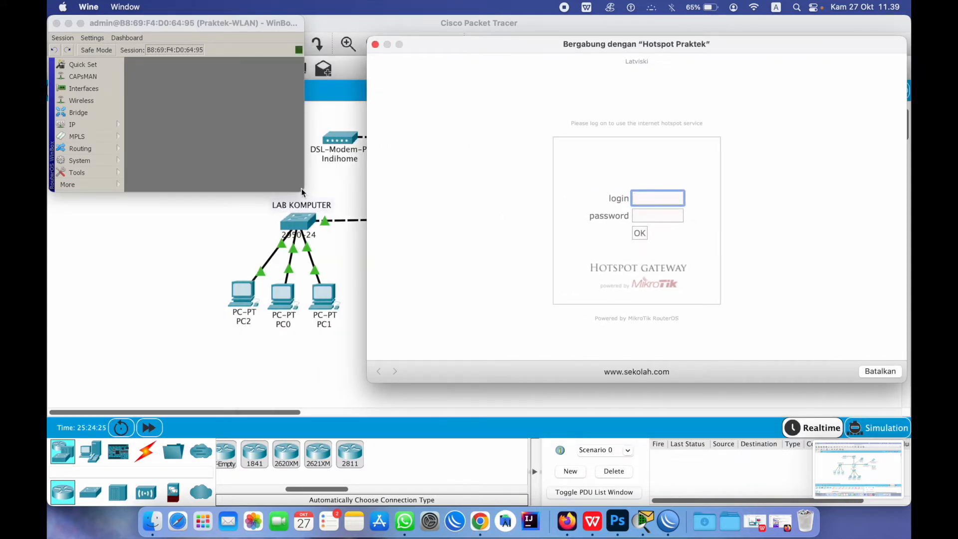
left_click(302, 188)
left_click_drag(302, 189, 394, 322)
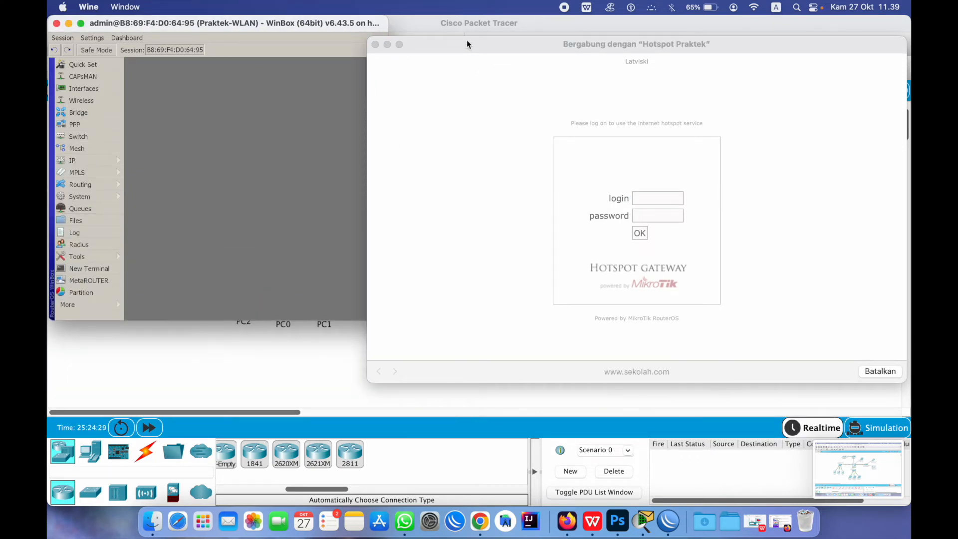
Inspect the virtual-hotspot wireless interface settings and close them without changes
left_click(74, 101)
left_click(197, 143)
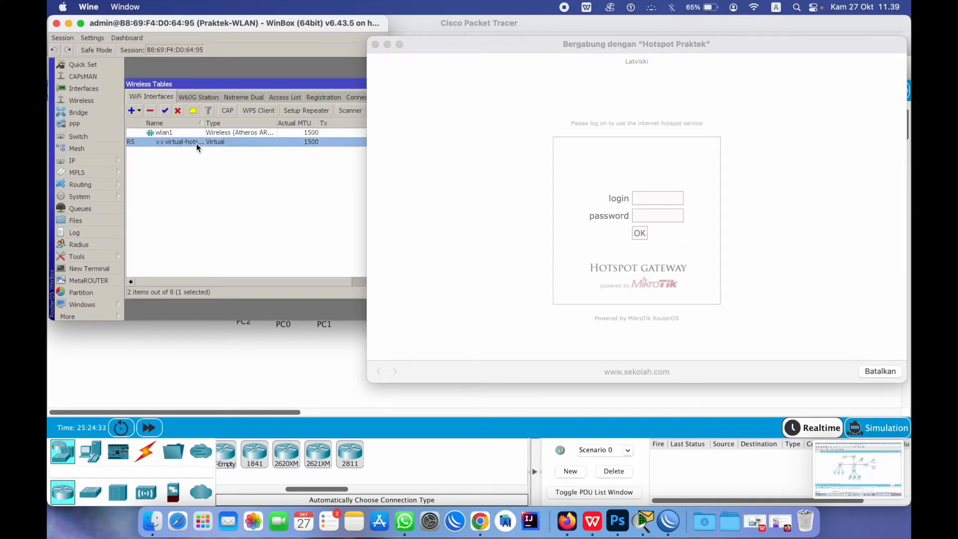
double_click(190, 142)
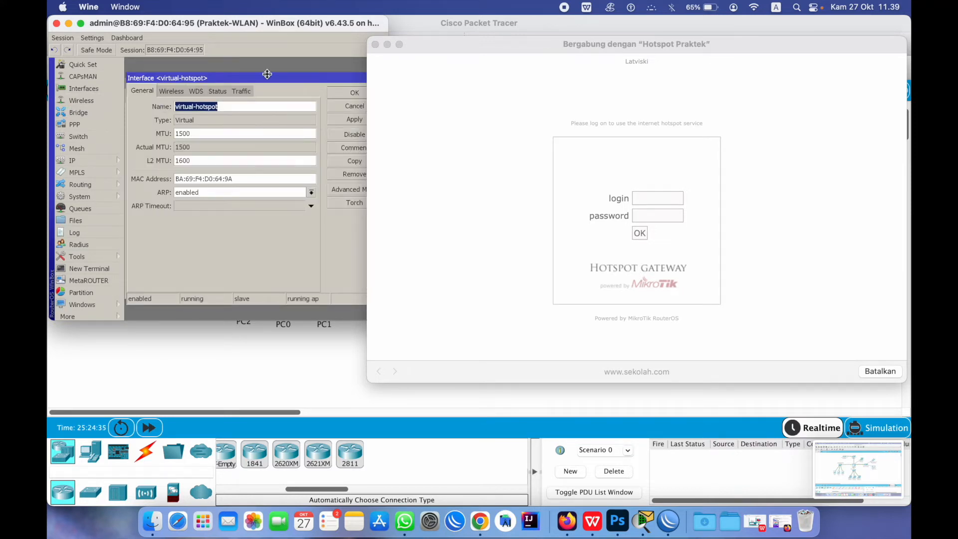
left_click(171, 91)
left_click(342, 107)
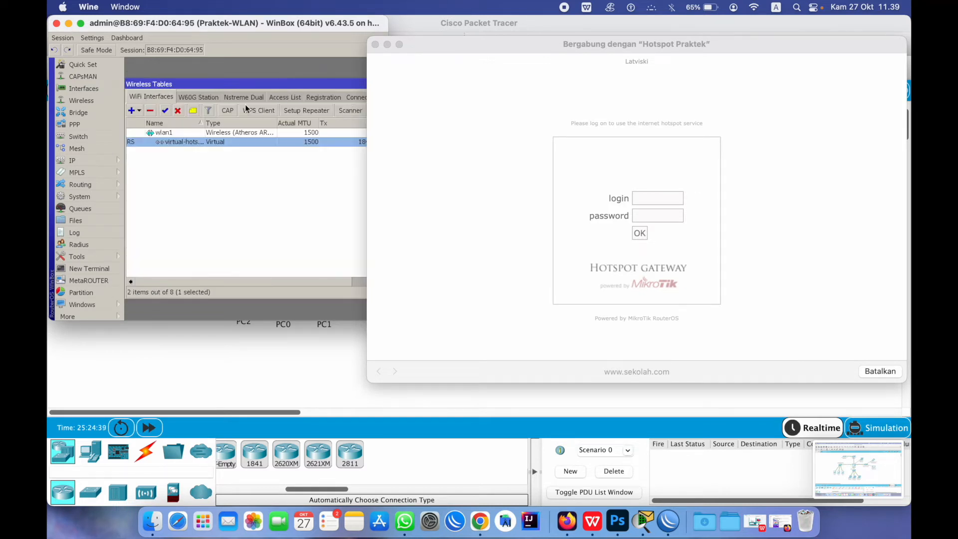
Rename hotspot user admin to SEKOLAH and give it a new password
left_click(89, 161)
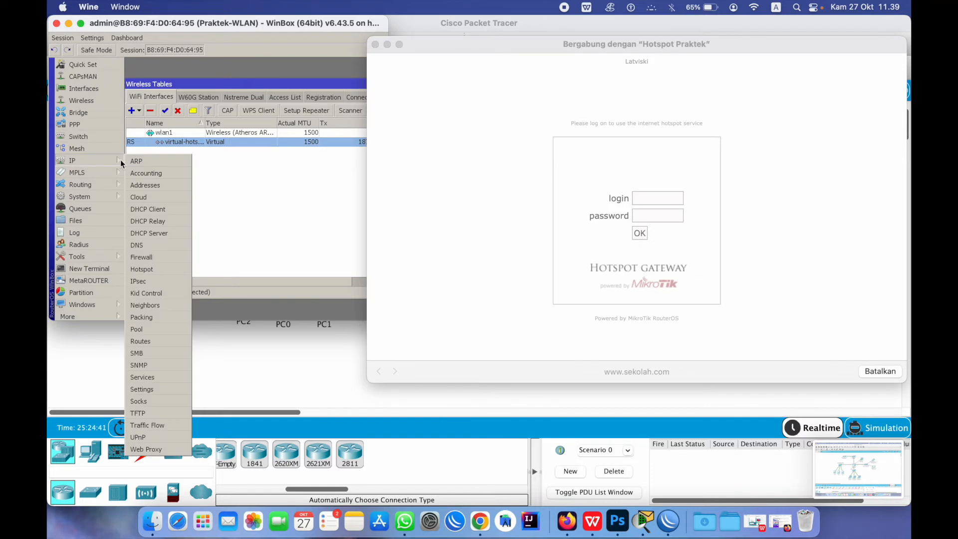
left_click(150, 270)
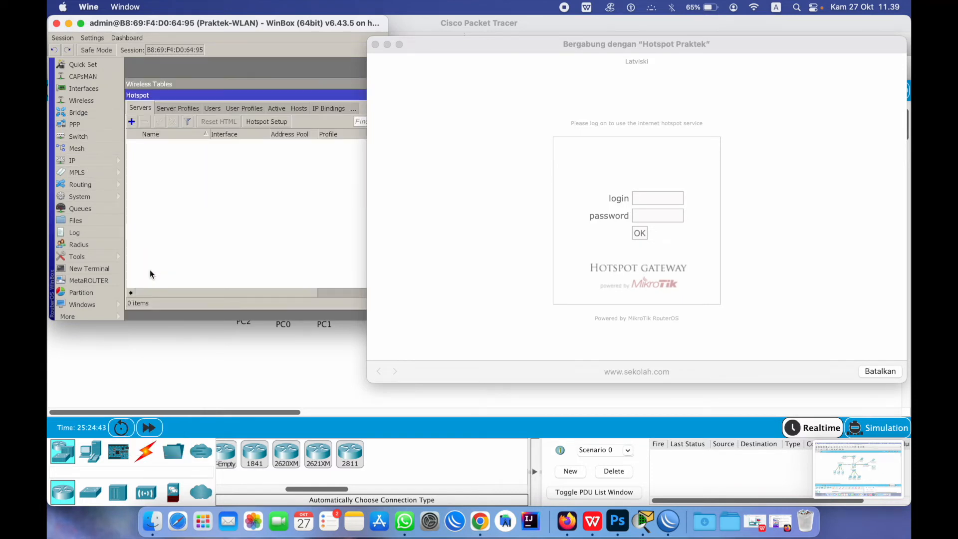
left_click(214, 109)
left_click(178, 167)
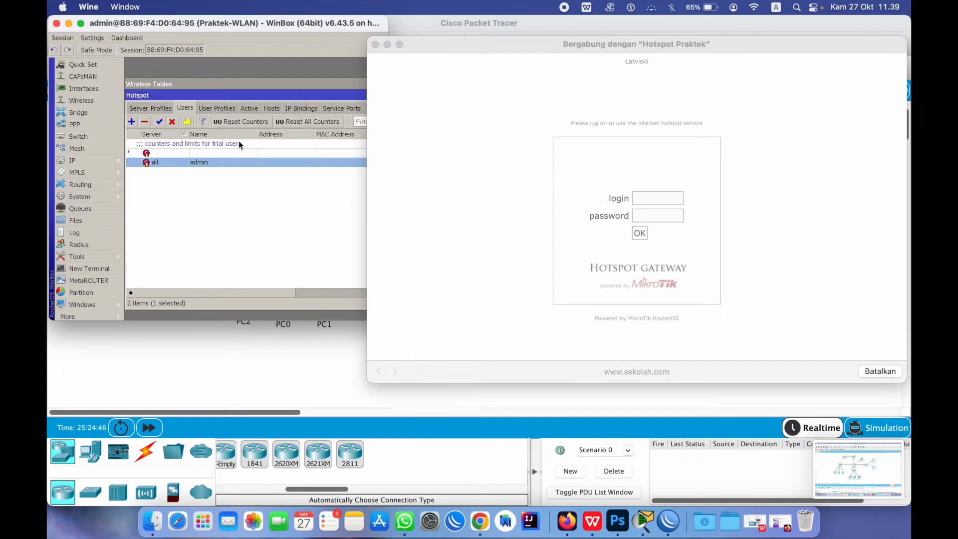
double_click(198, 162)
key("Tab")
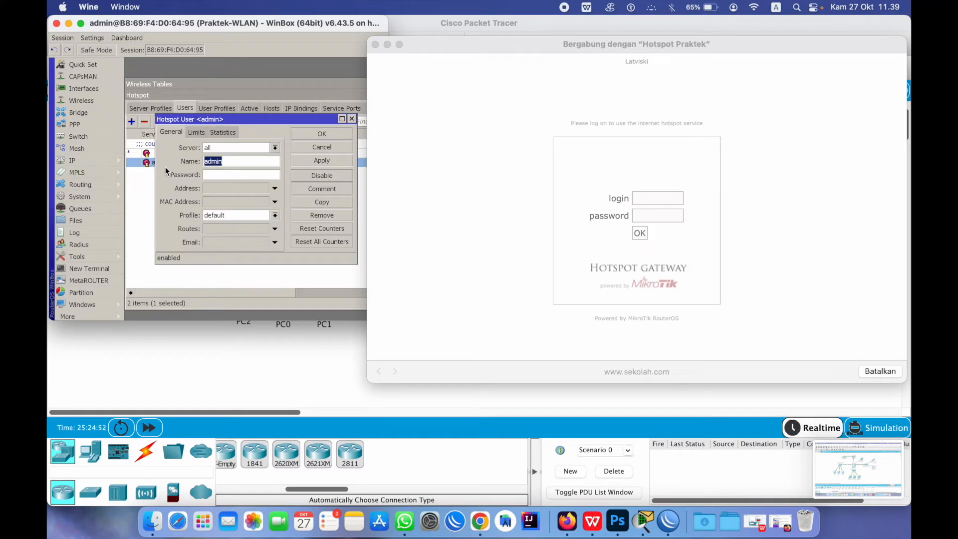
type("SEKOLAH")
left_click(225, 173)
type("*****")
key("BackSpace")
key("BackSpace")
key("BackSpace")
key("BackSpace")
key("BackSpace")
type("*******")
Save the SEKOLAH user, then enter SEKOLAH and its password in the portal login form
left_click(327, 164)
left_click(328, 134)
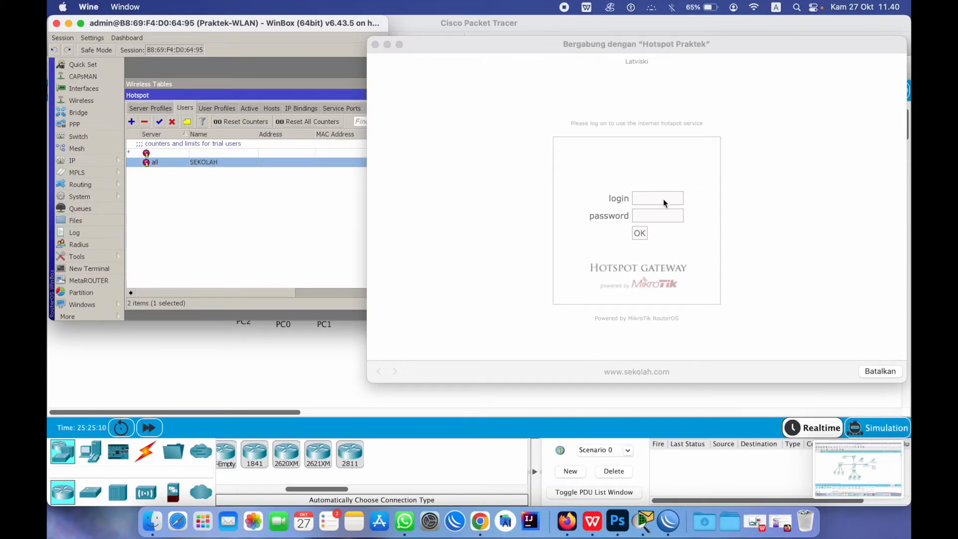
left_click(663, 202)
type("SEKOLAH")
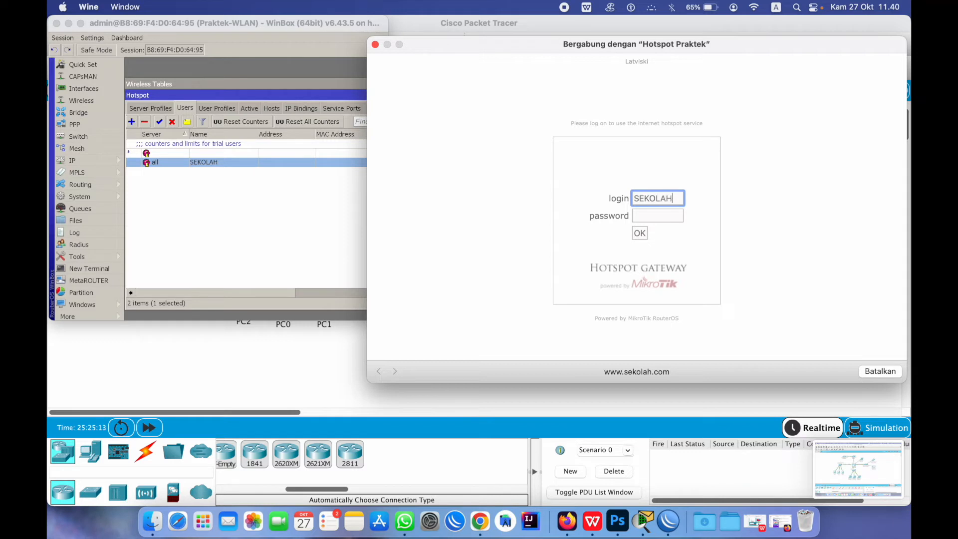
key("Tab")
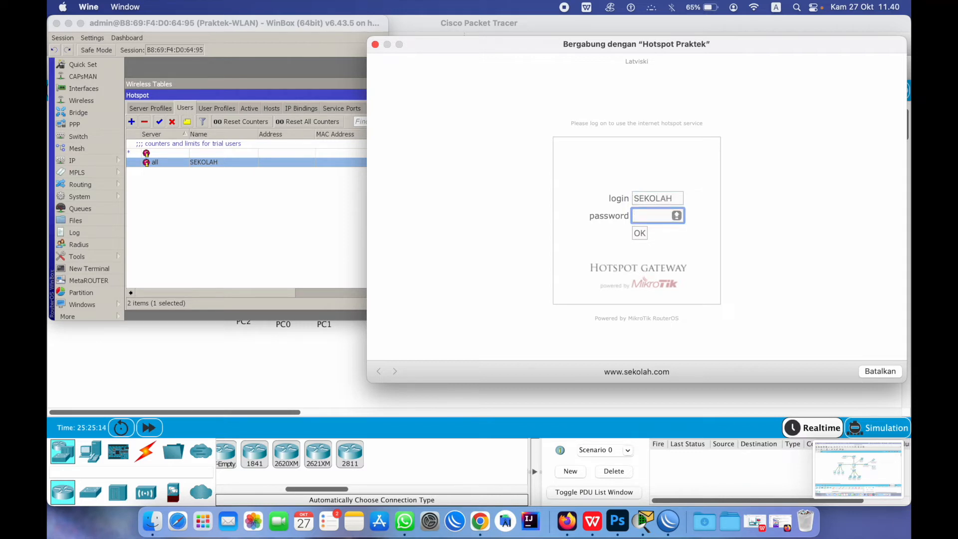
Submit the hotspot login and close the portal window after the success message
left_click(642, 236)
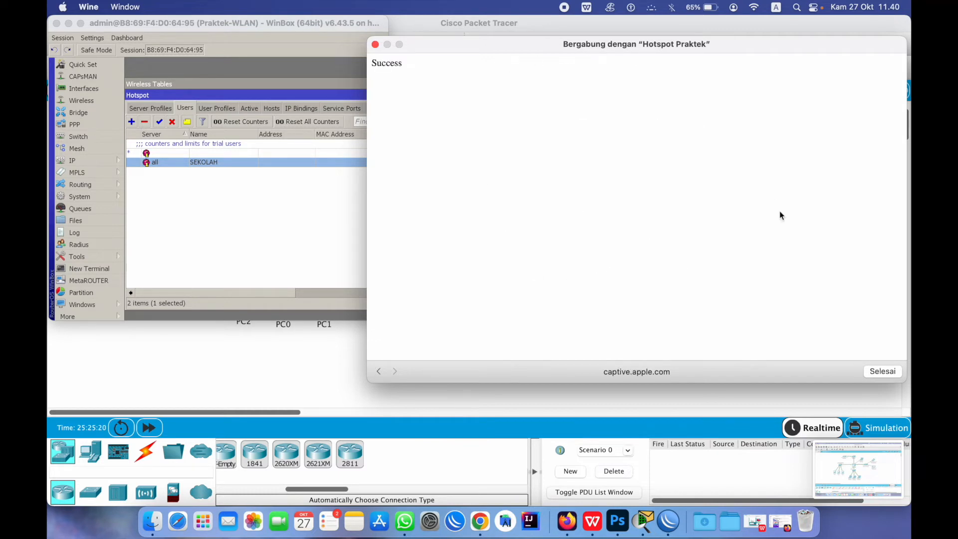
left_click(883, 372)
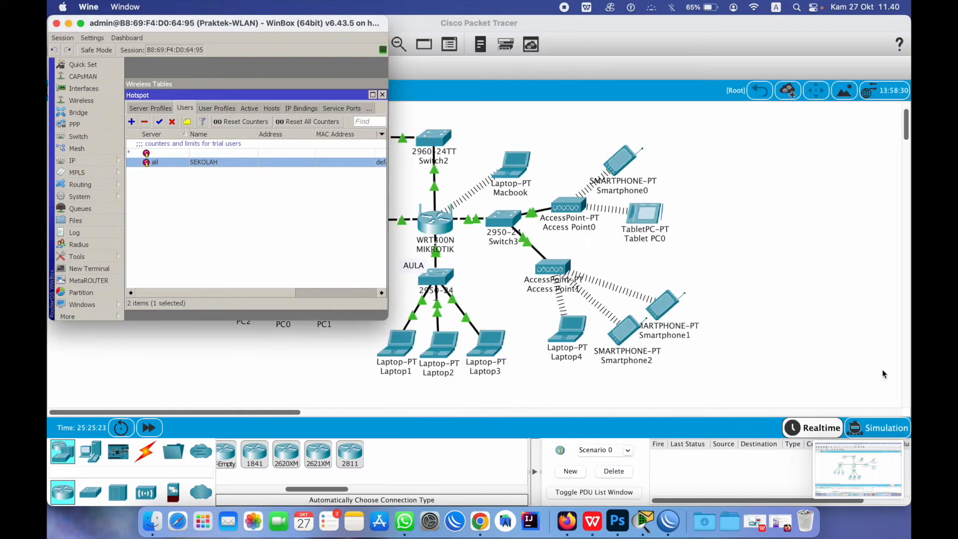
left_click(754, 8)
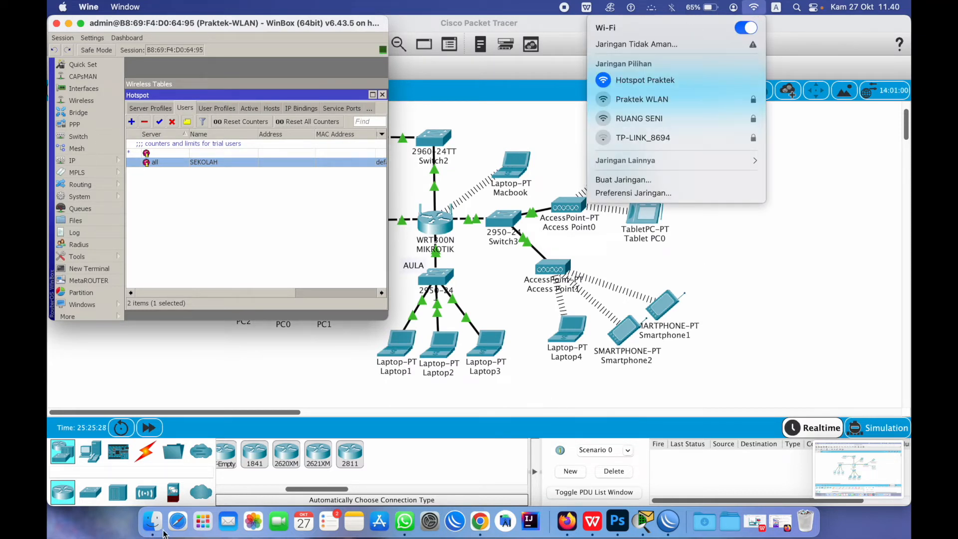
Search for 'SEKOLAH PENGGERAK' in Safari to confirm internet access through the hotspot
left_click(178, 521)
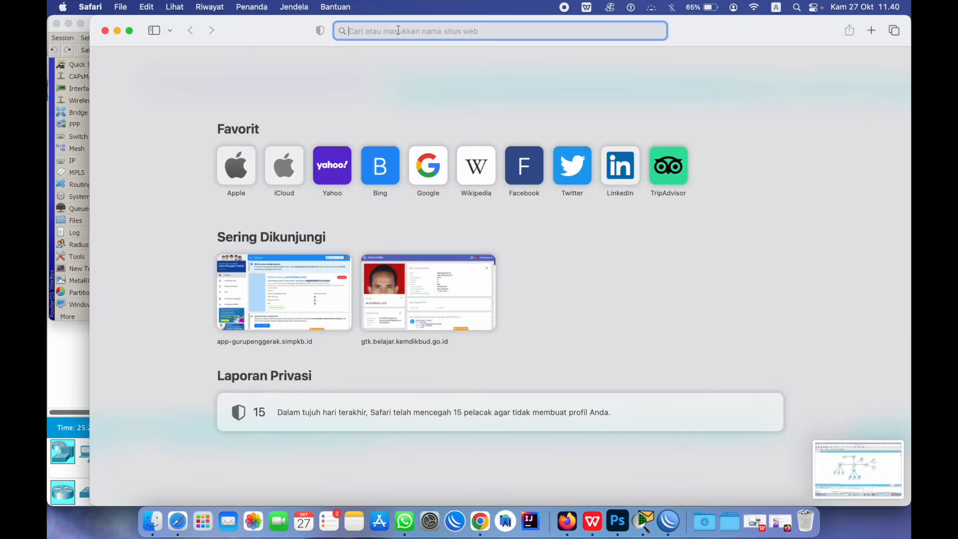
type("SEKOLA")
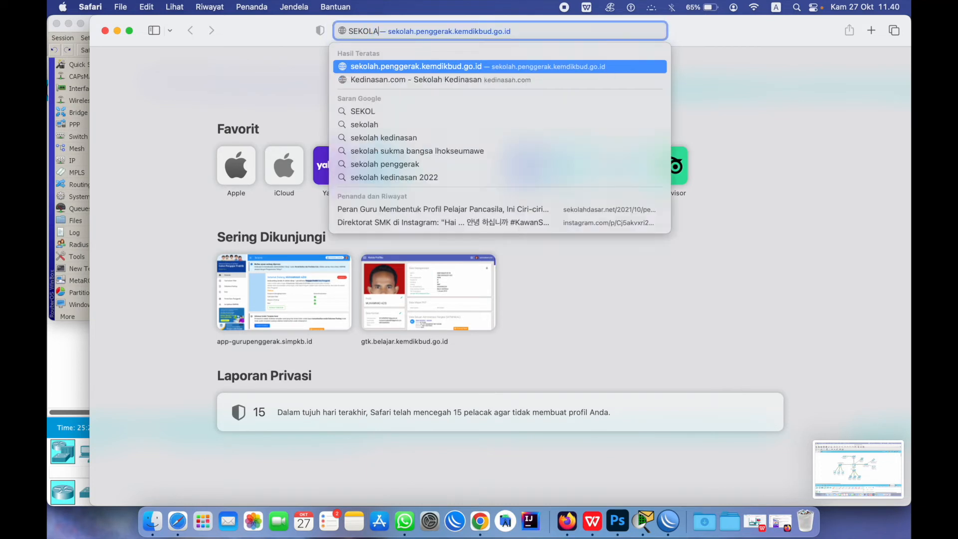
type("H ")
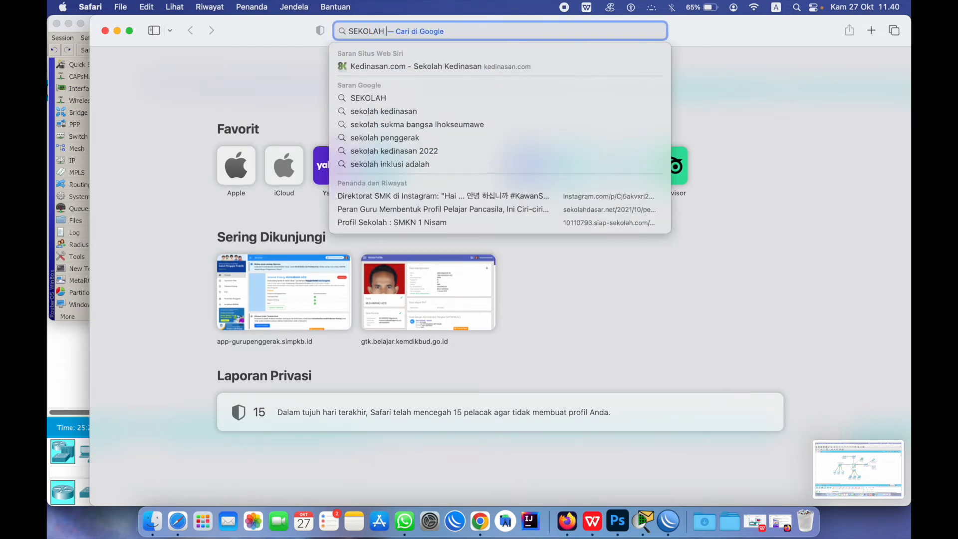
type("PENGGERAK")
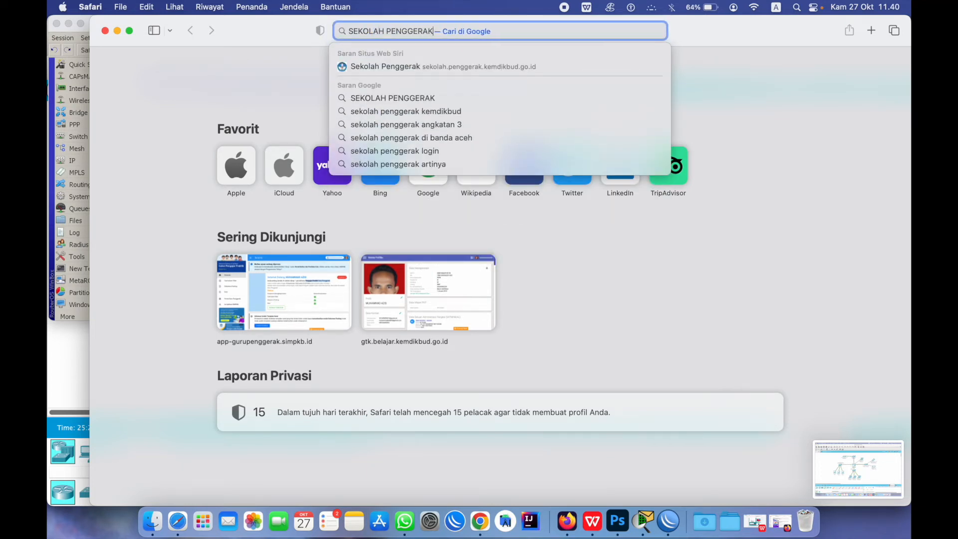
key("Return")
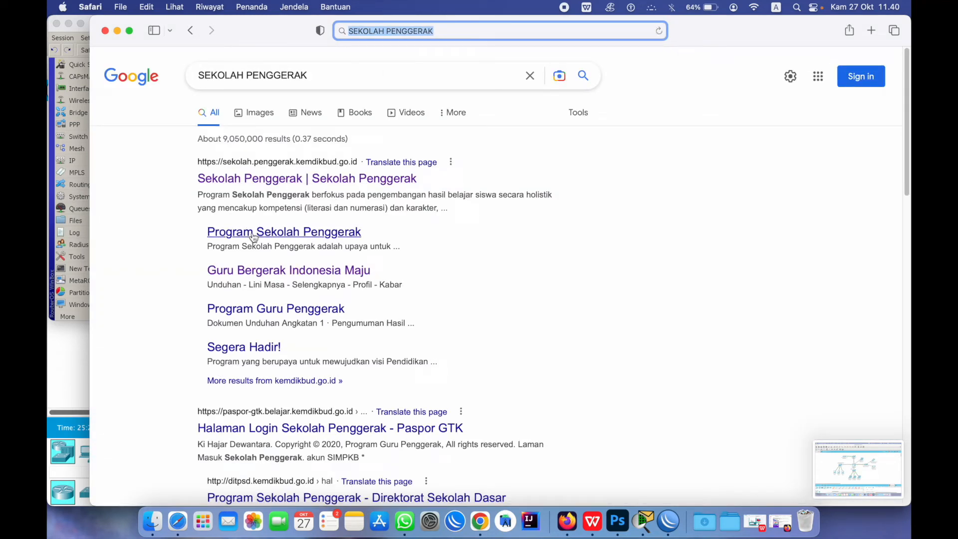
Check the simple queue list for the hs-<hotspot1> queue, widening its name column
left_click(50, 290)
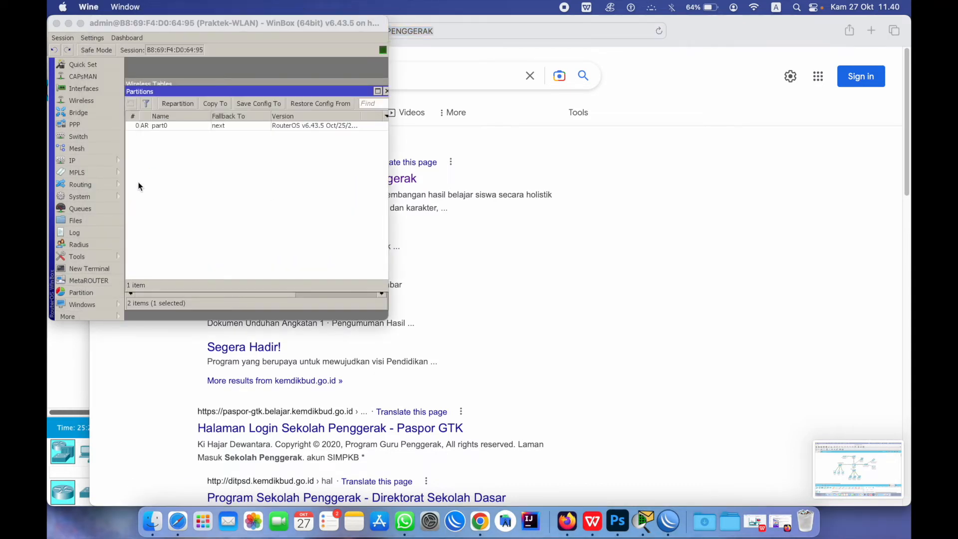
left_click(70, 160)
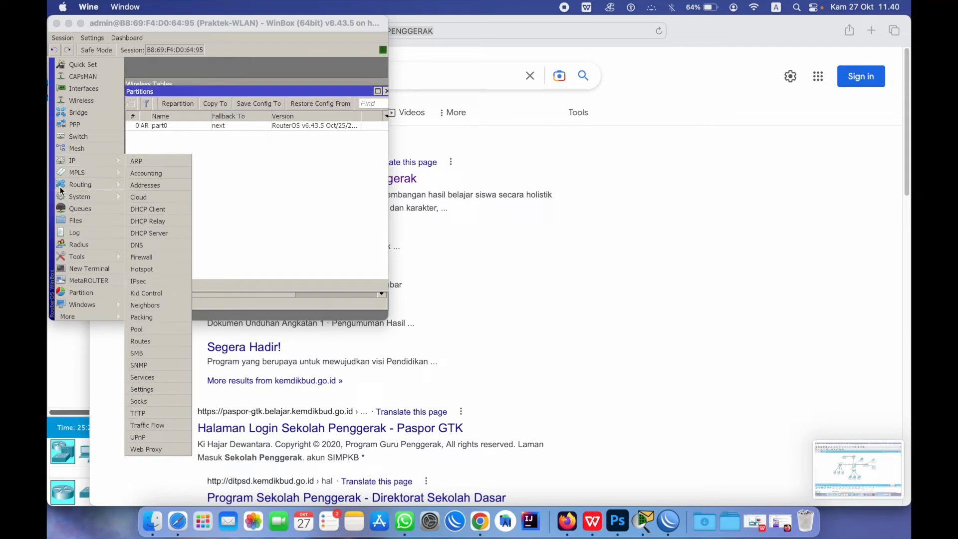
left_click(78, 210)
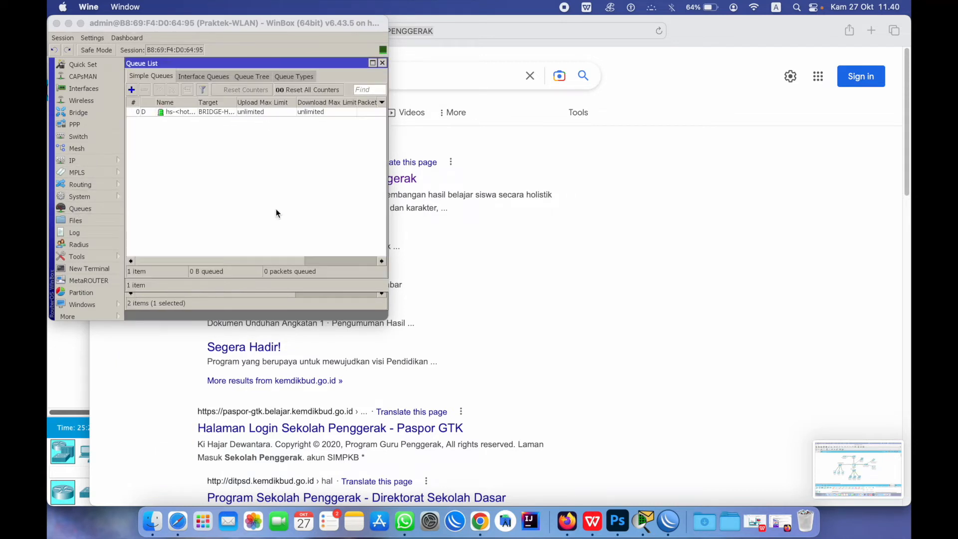
left_click_drag(198, 103, 288, 108)
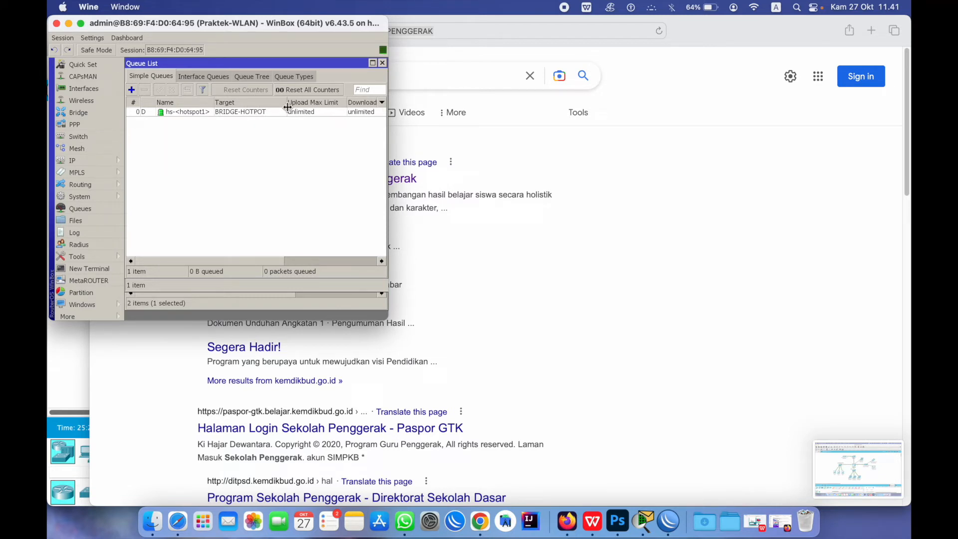
left_click(383, 63)
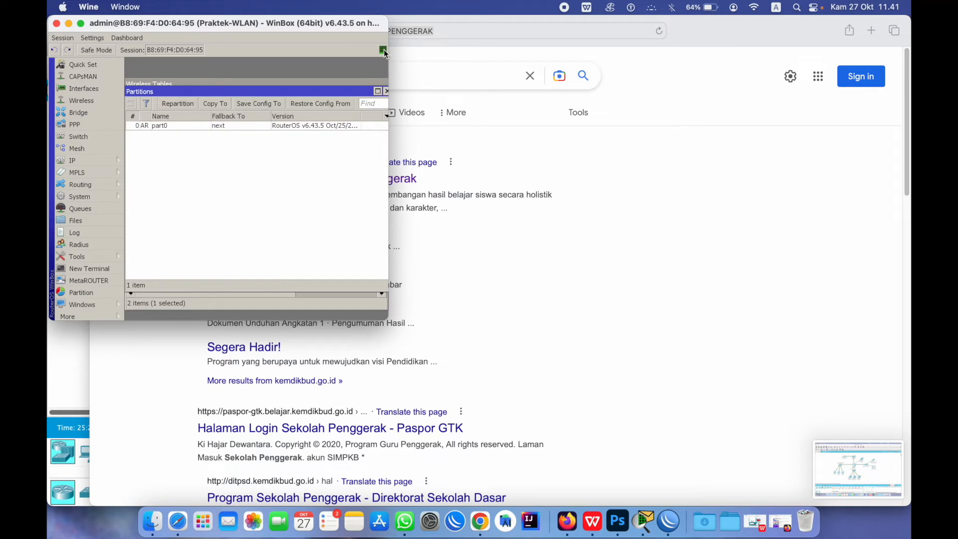
Maximize WinBox, close the leftover partitions, wireless and Hotspot windows, and reopen IP > Hotspot
double_click(333, 24)
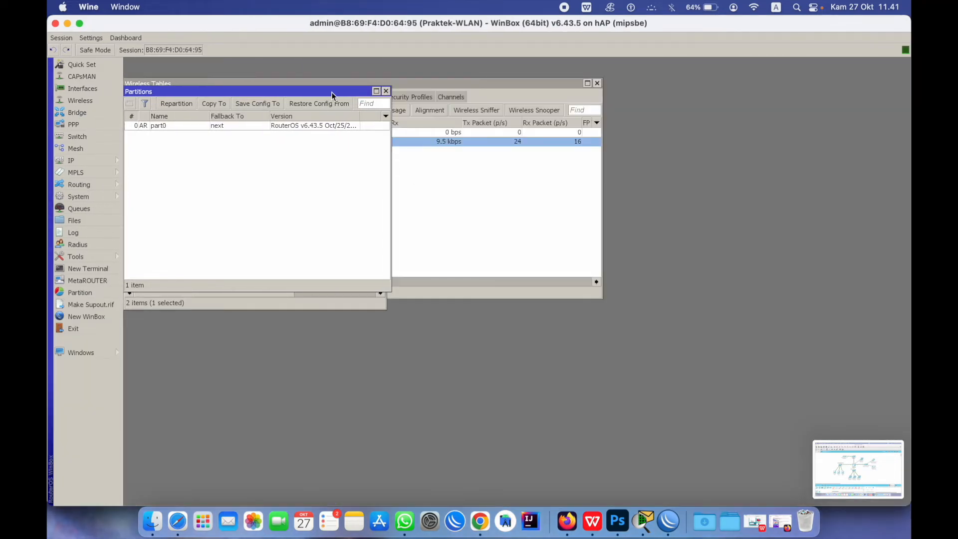
left_click(386, 91)
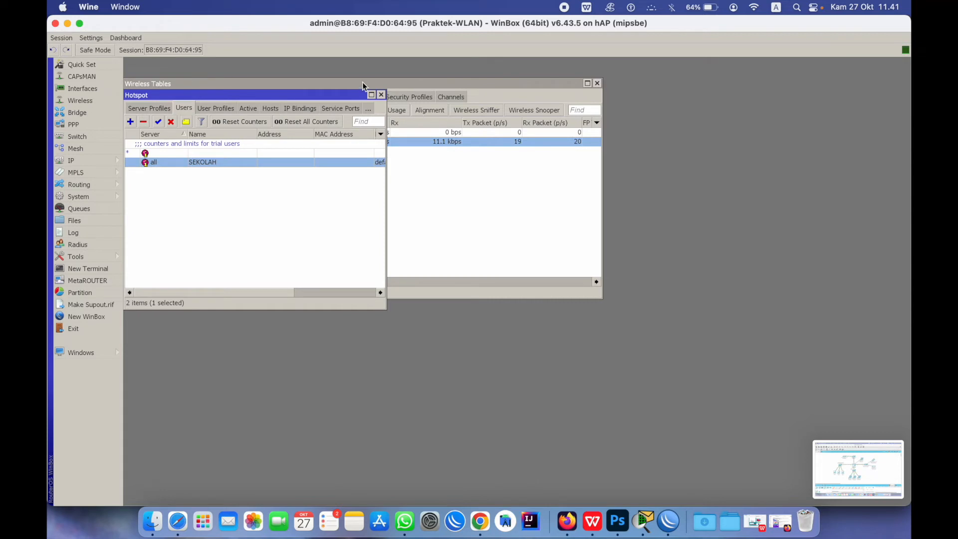
left_click(598, 83)
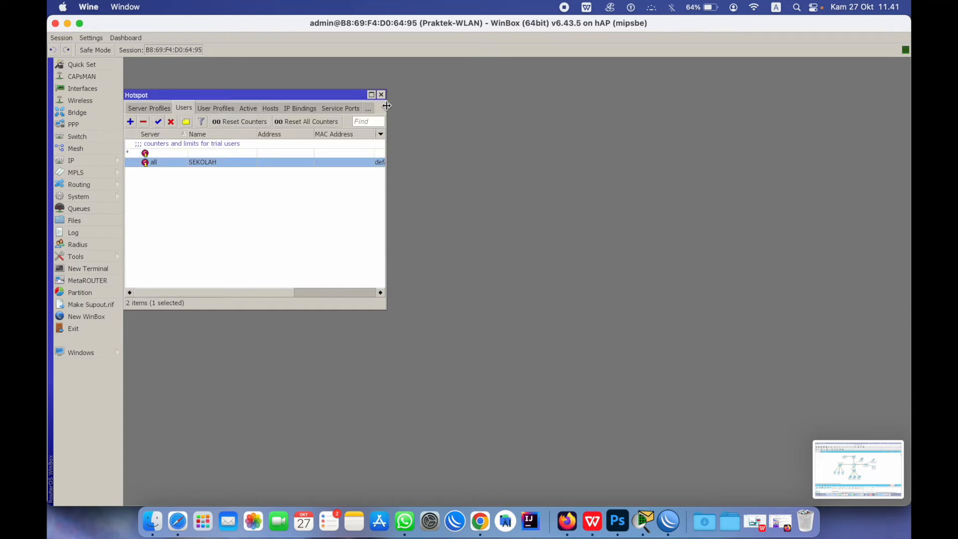
left_click_drag(387, 106, 732, 151)
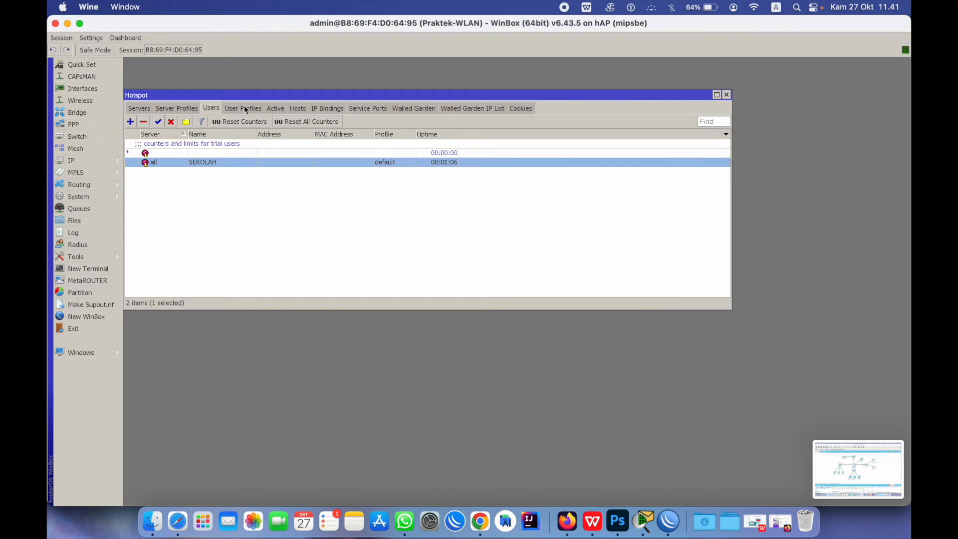
left_click(726, 94)
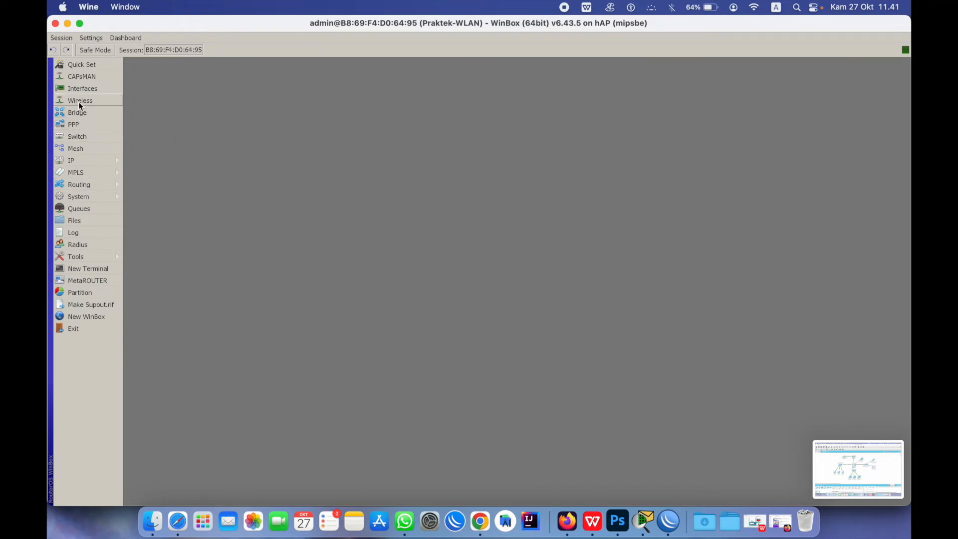
left_click(81, 161)
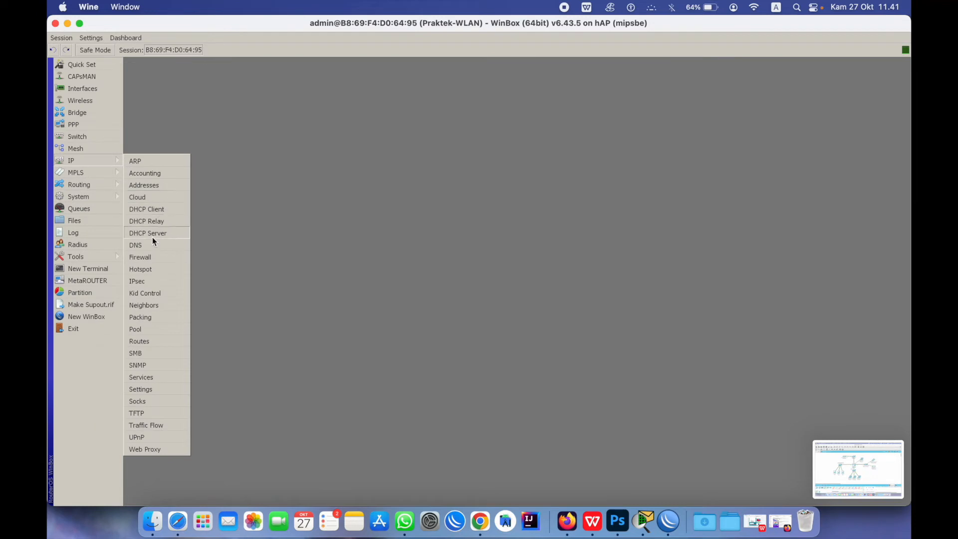
left_click(146, 269)
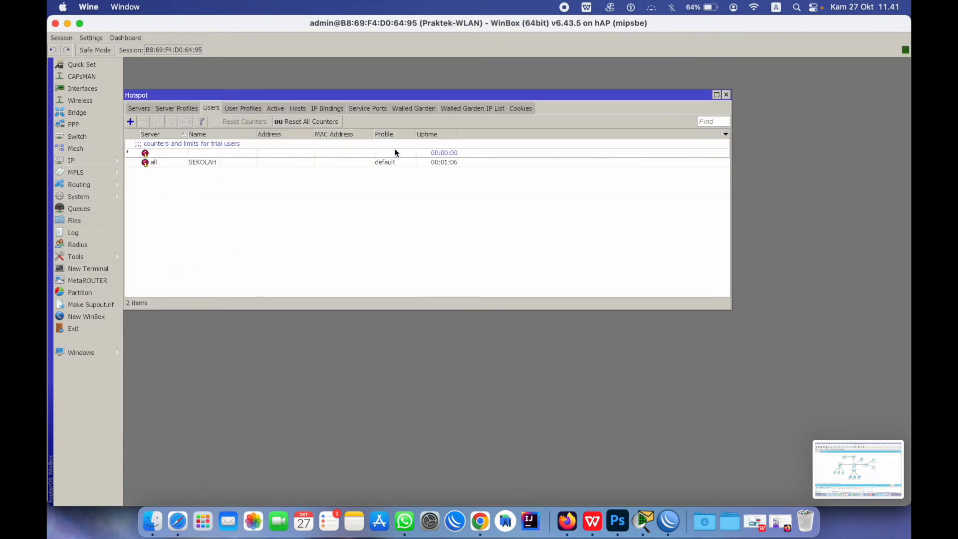
Create user profile GURU with pool hs-pool-5, rate limit 5M/2M and Add MAC Cookie off
left_click(243, 109)
left_click(130, 122)
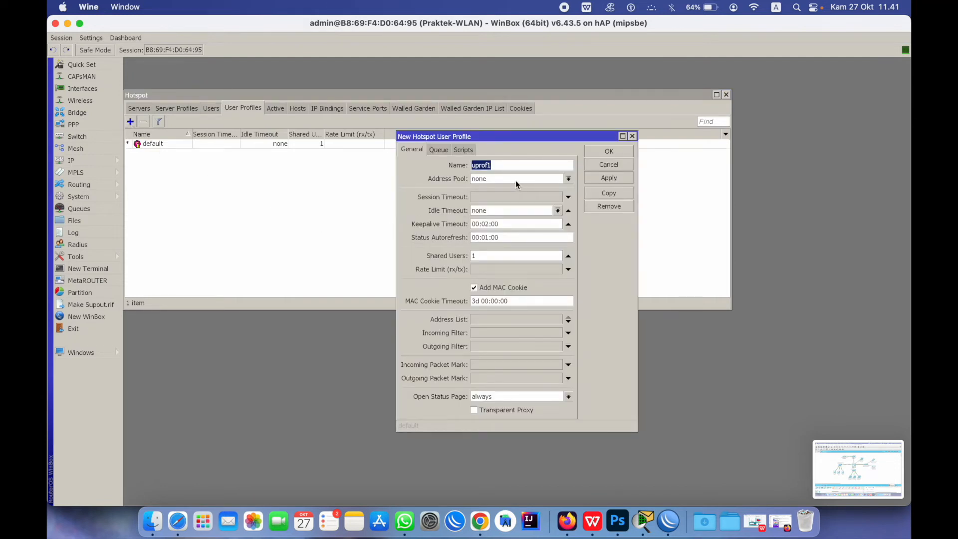
type("GURU")
left_click(520, 178)
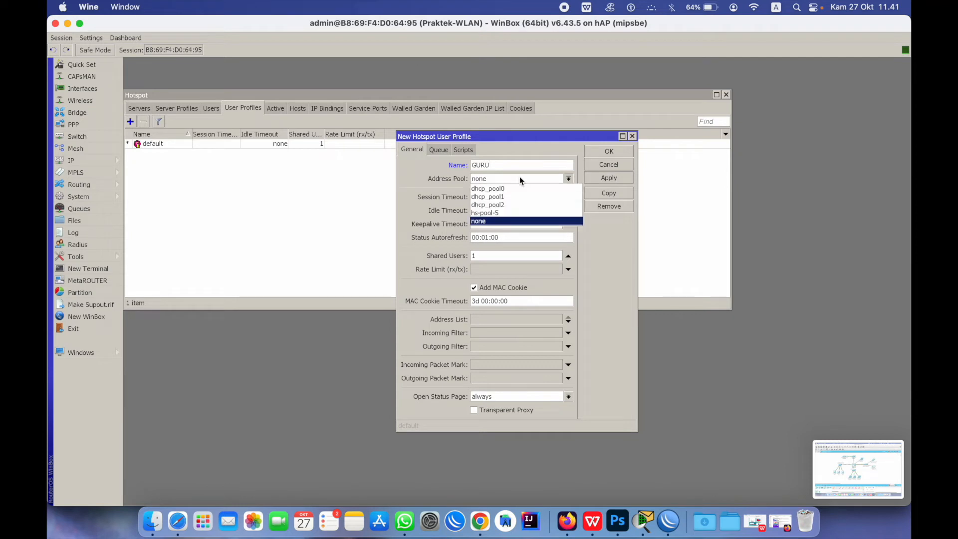
left_click(505, 212)
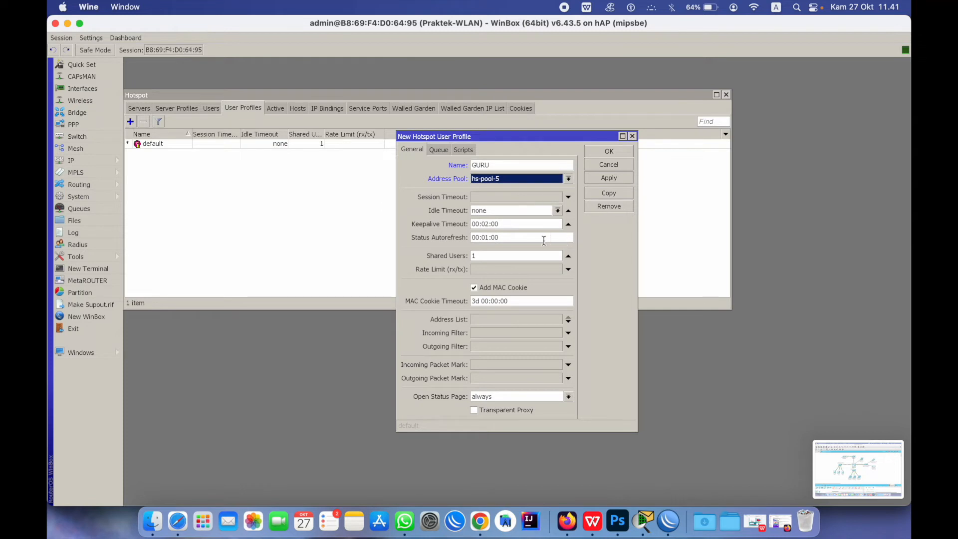
left_click(485, 270)
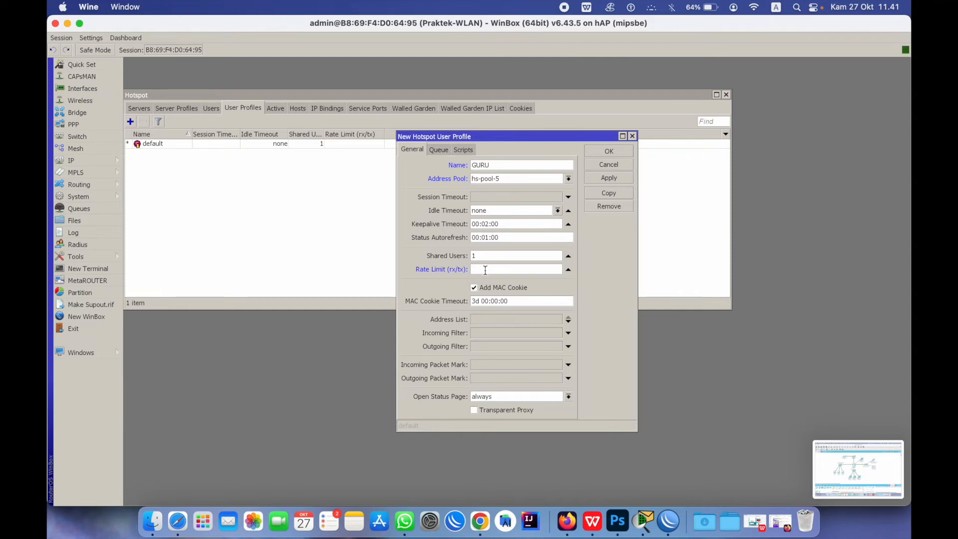
type("3M/2M")
left_click_drag(476, 269, 469, 269)
type("5")
left_click(520, 287)
left_click(615, 180)
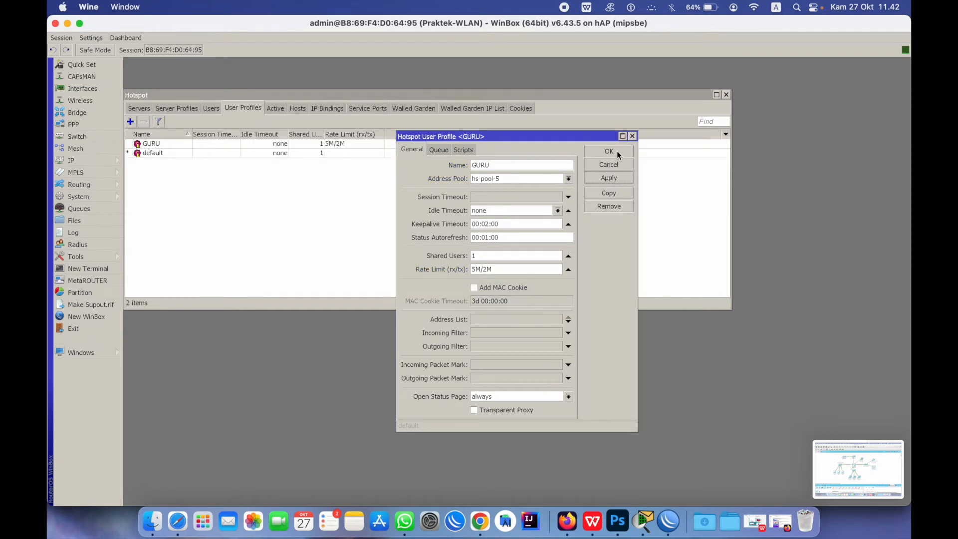
left_click(609, 151)
Add user profile SISWA with pool hs-pool-5, rate limit 512K/256K and MAC cookies off
left_click(132, 123)
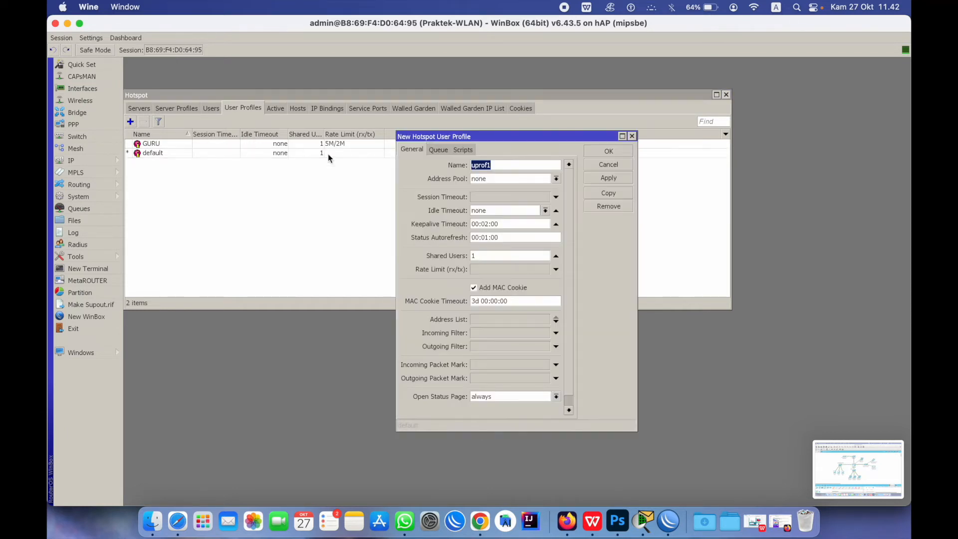
type("SISWA")
left_click(522, 179)
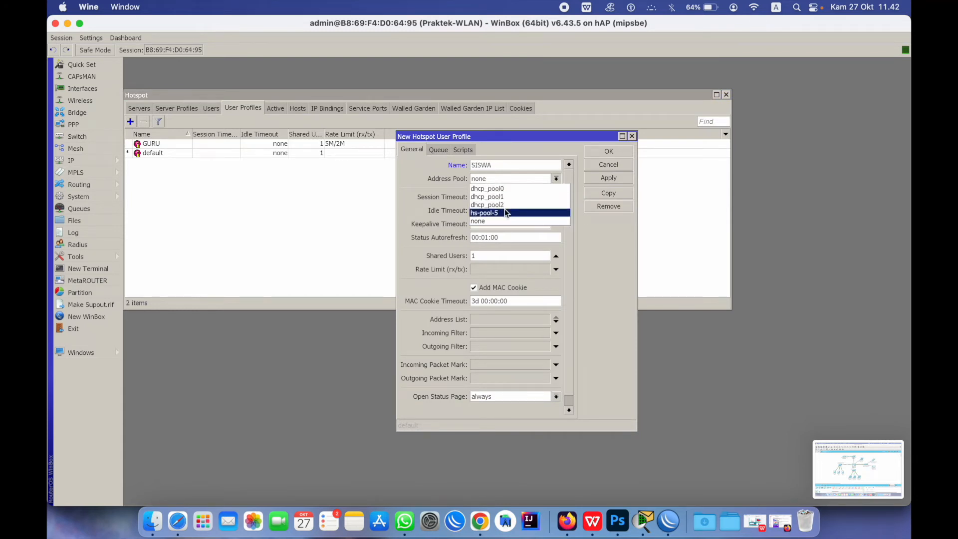
left_click(505, 212)
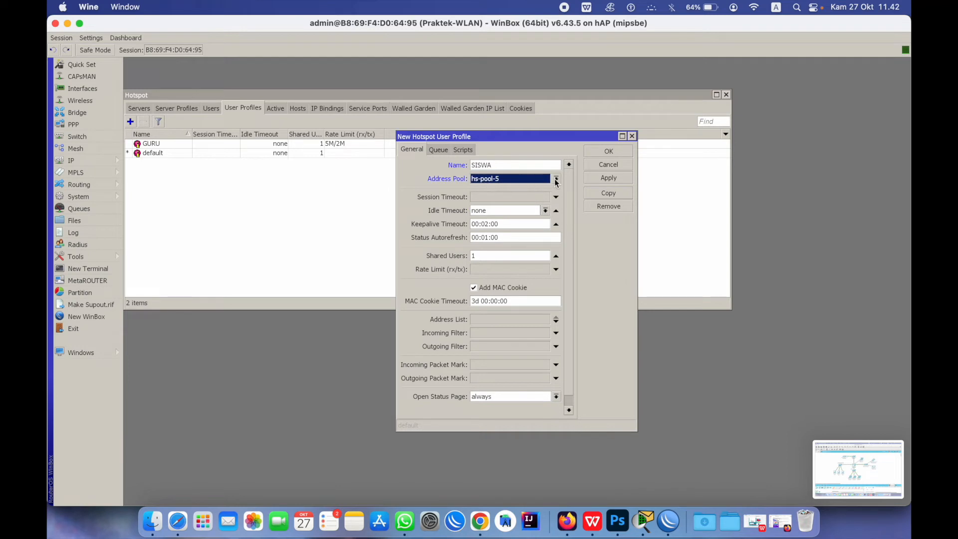
left_click(485, 272)
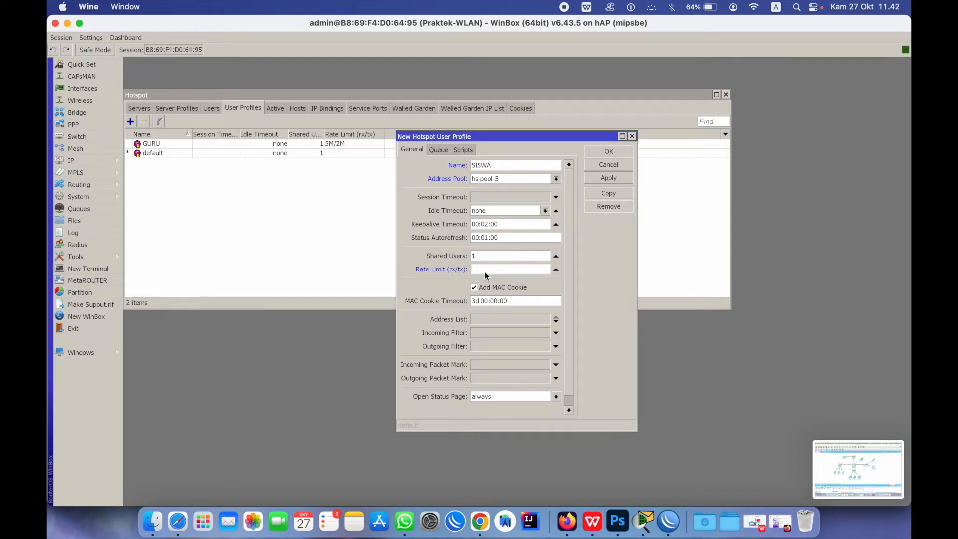
type("512K/256K")
left_click(493, 288)
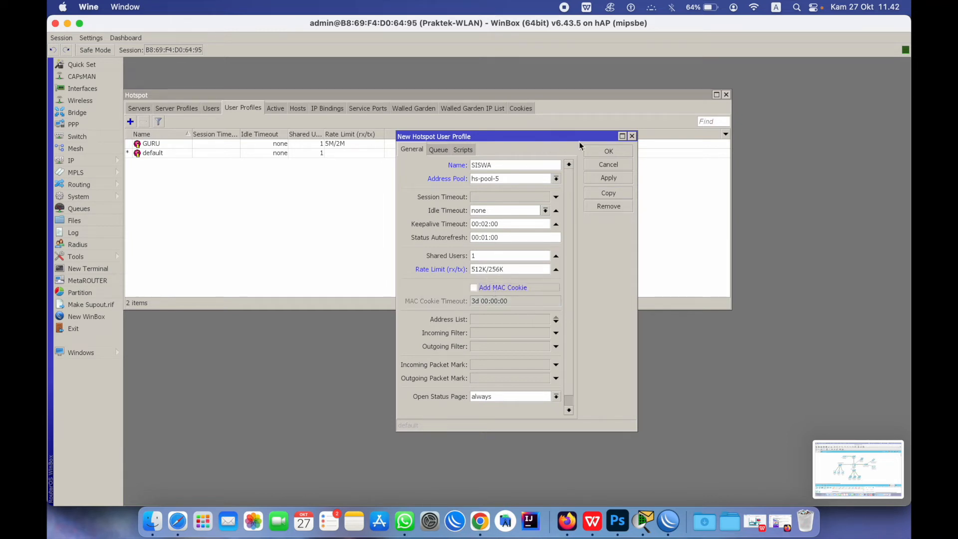
left_click(617, 178)
left_click(609, 152)
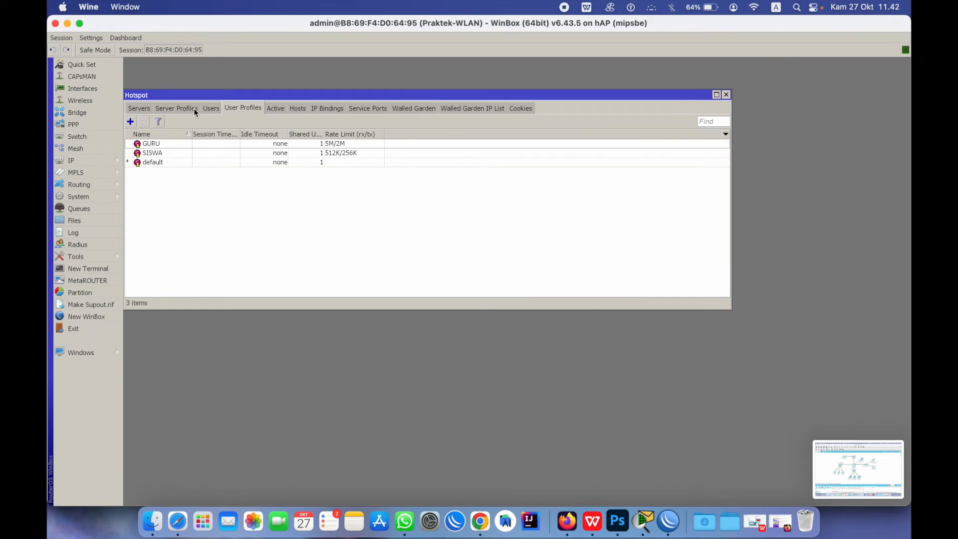
Add hotspot user G1 on server hotspot1 with a password and the GURU profile
left_click(212, 107)
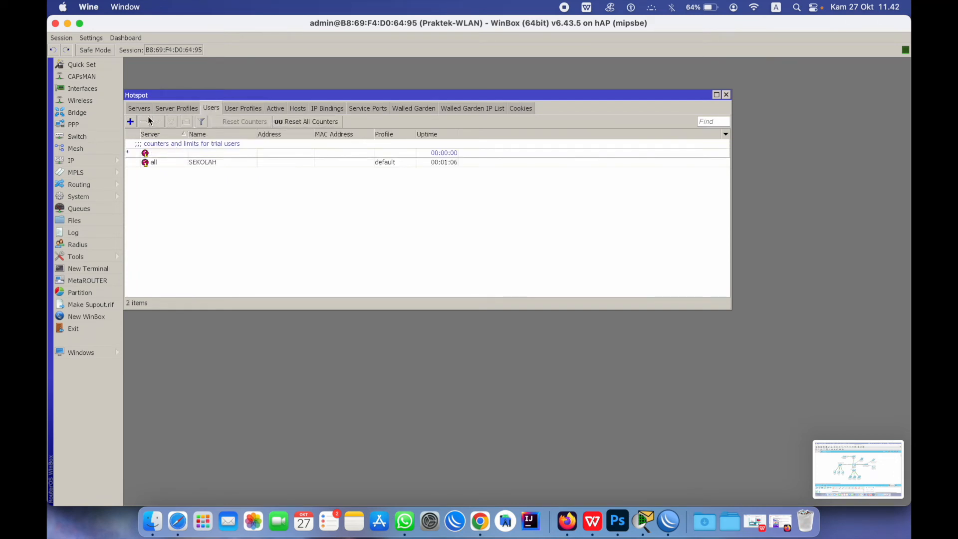
left_click(131, 121)
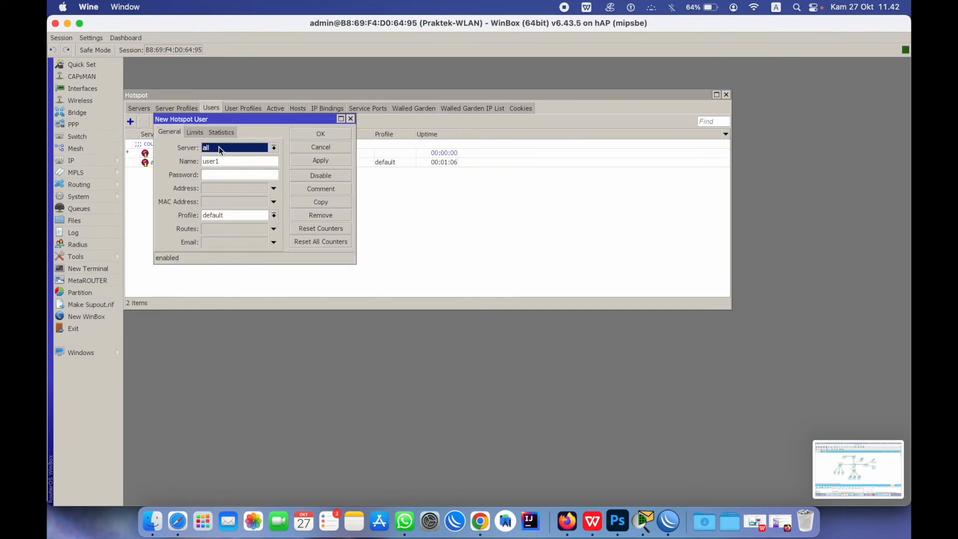
left_click(218, 147)
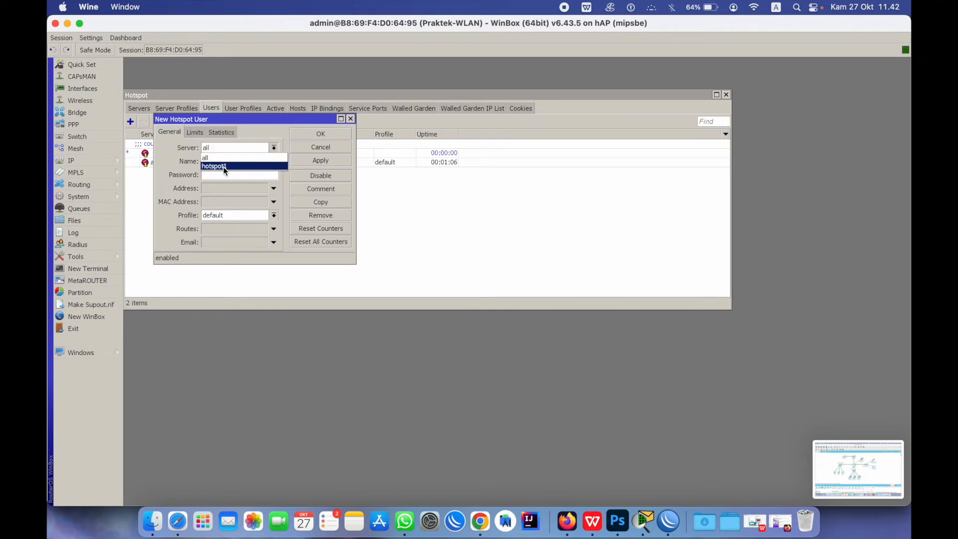
left_click(224, 167)
left_click_drag(238, 161, 137, 158)
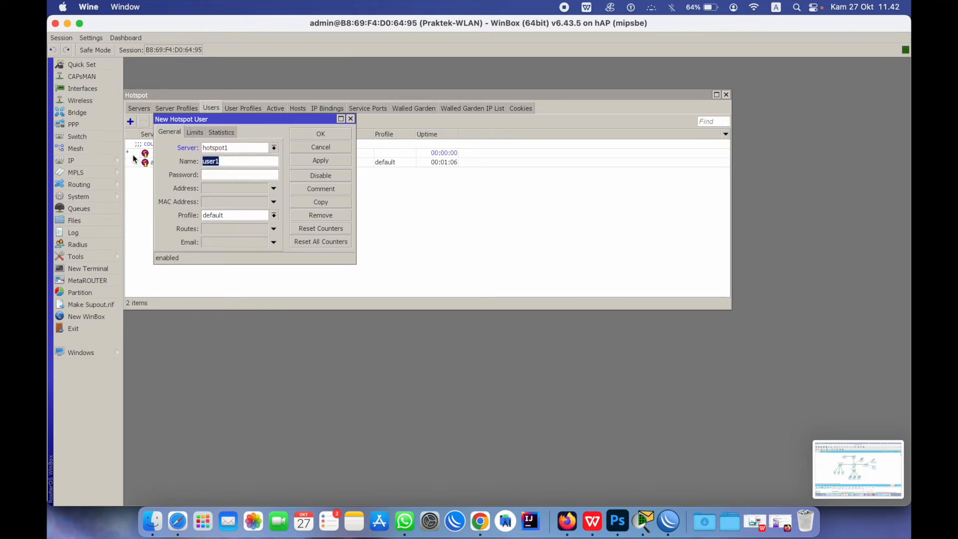
type("G1")
left_click(212, 173)
left_click(216, 214)
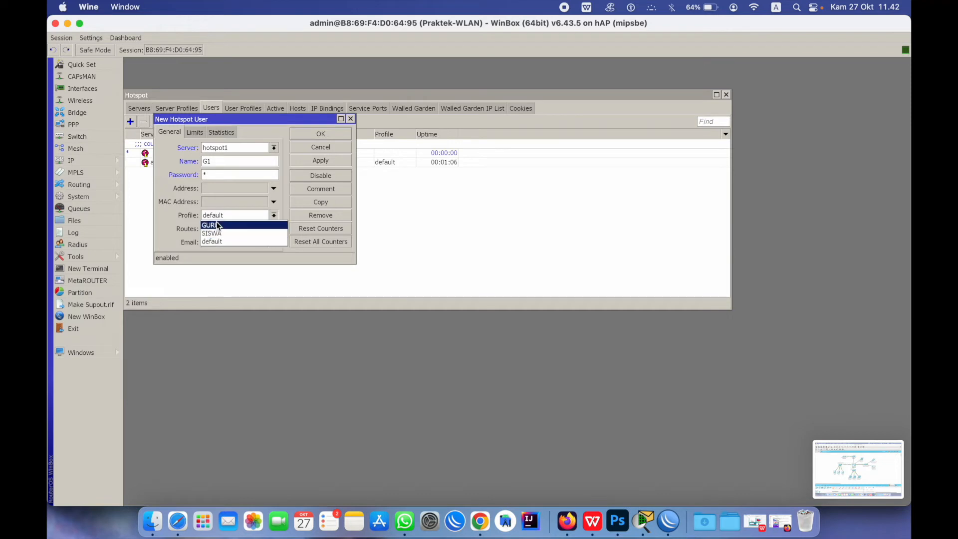
left_click(230, 224)
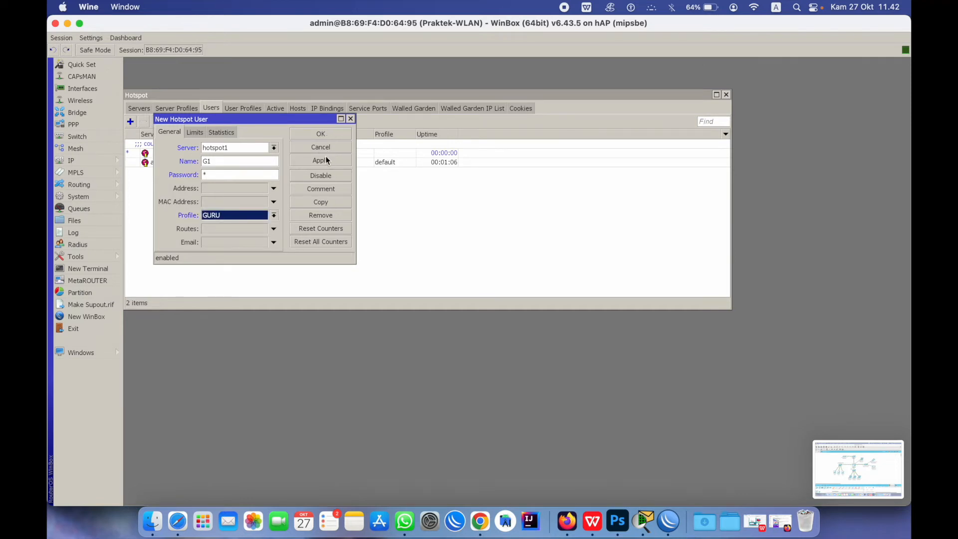
left_click(327, 160)
left_click(322, 134)
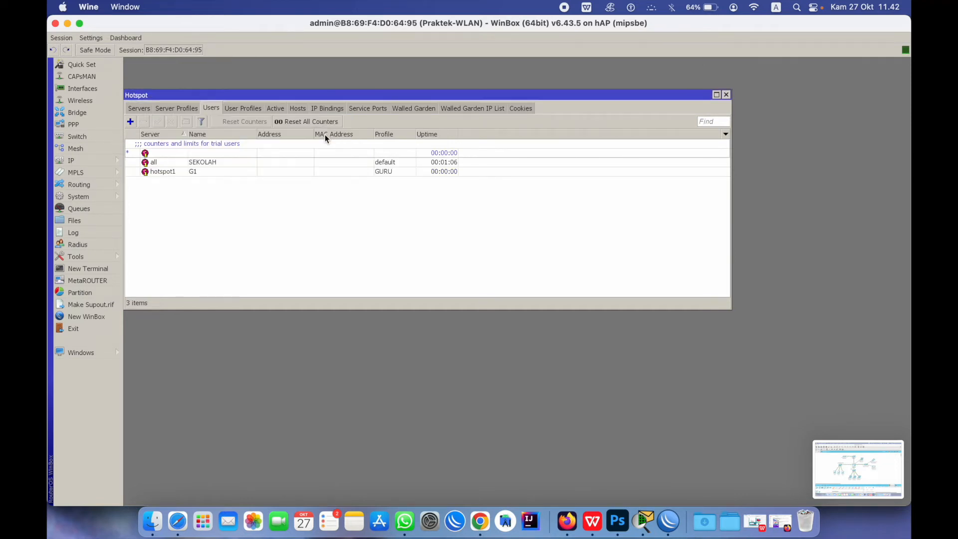
Add hotspot user S1 on server hotspot1 with the SISWA profile
left_click(130, 122)
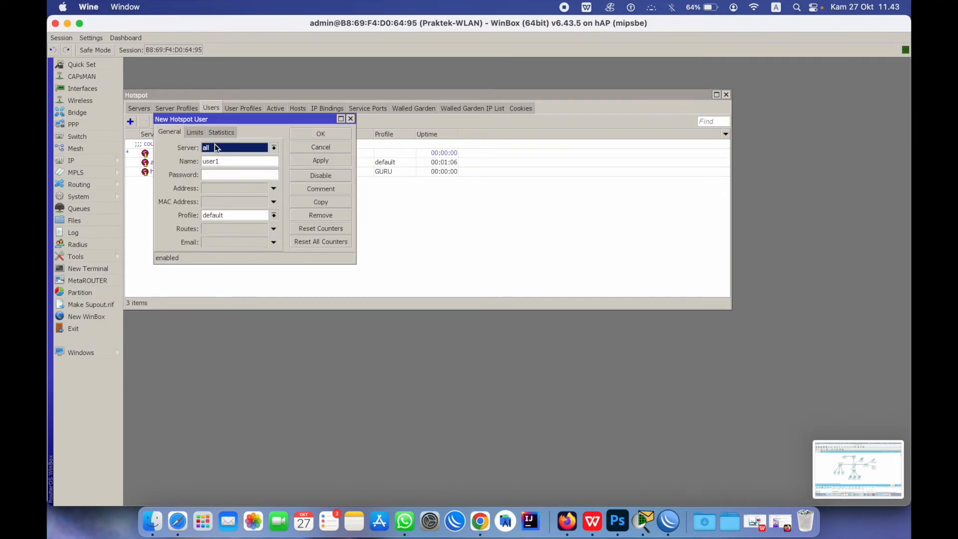
left_click(215, 148)
left_click(219, 163)
left_click_drag(242, 163, 161, 165)
type("S1")
left_click_drag(212, 162, 197, 162)
left_click(238, 216)
left_click(265, 225)
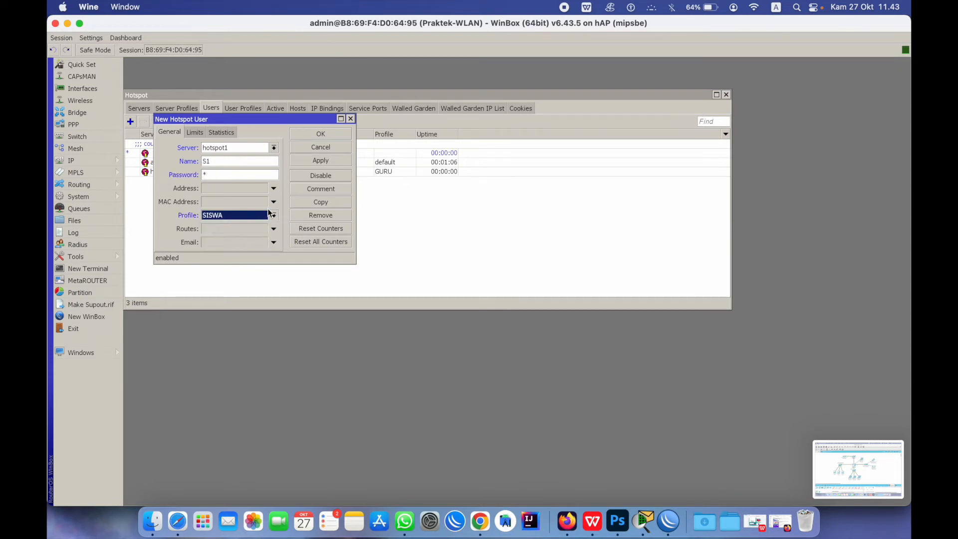
left_click(316, 161)
left_click(321, 134)
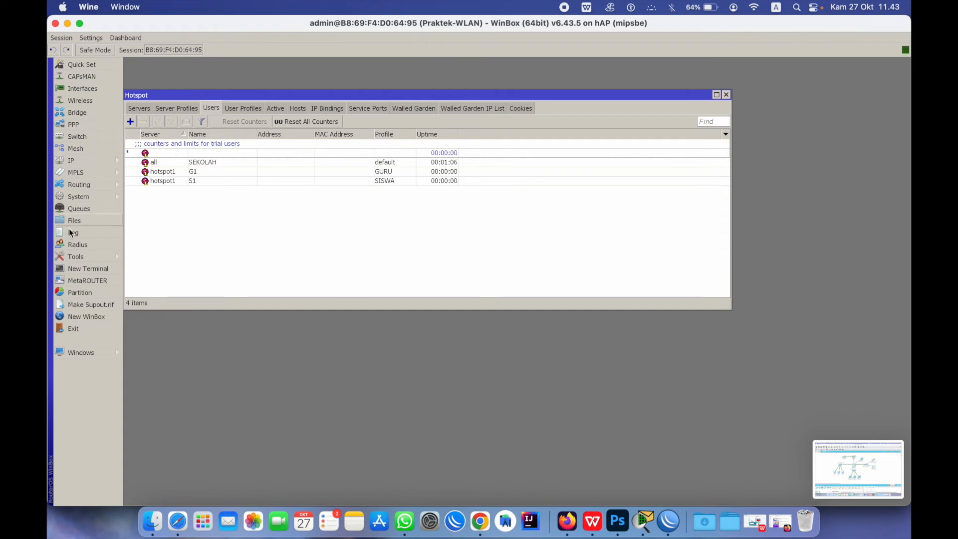
Show simple queues below the users list, then disconnect the SEKOLAH session and remove its host
left_click(79, 210)
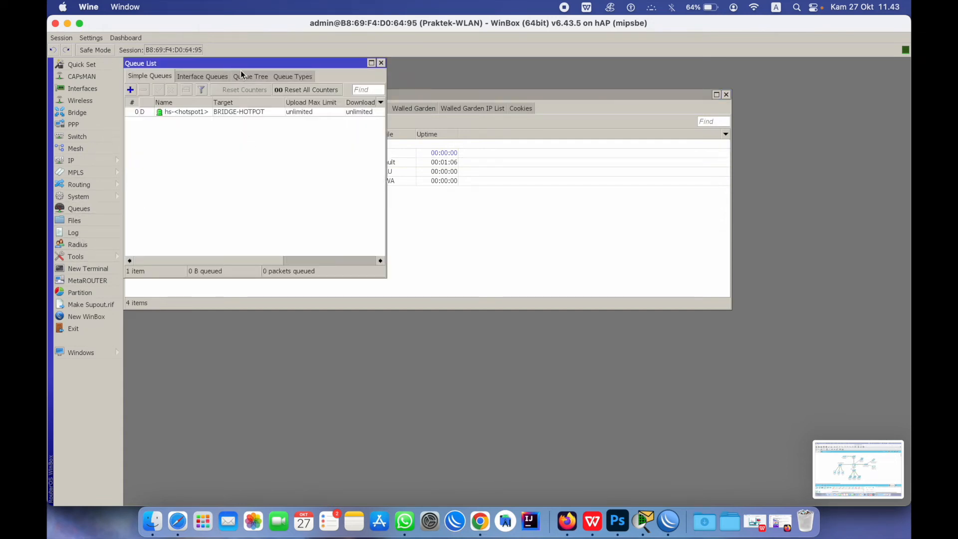
left_click_drag(243, 63, 280, 273)
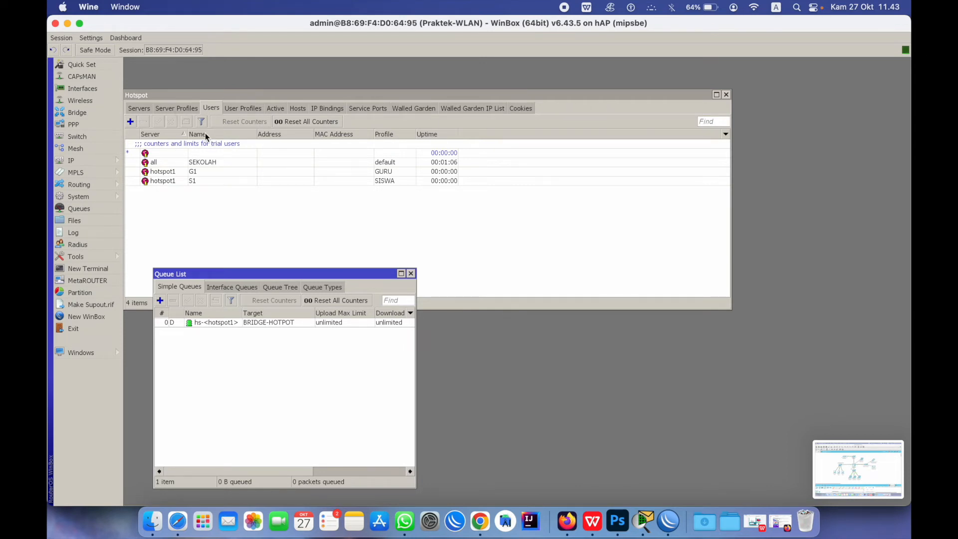
left_click(275, 109)
left_click(214, 144)
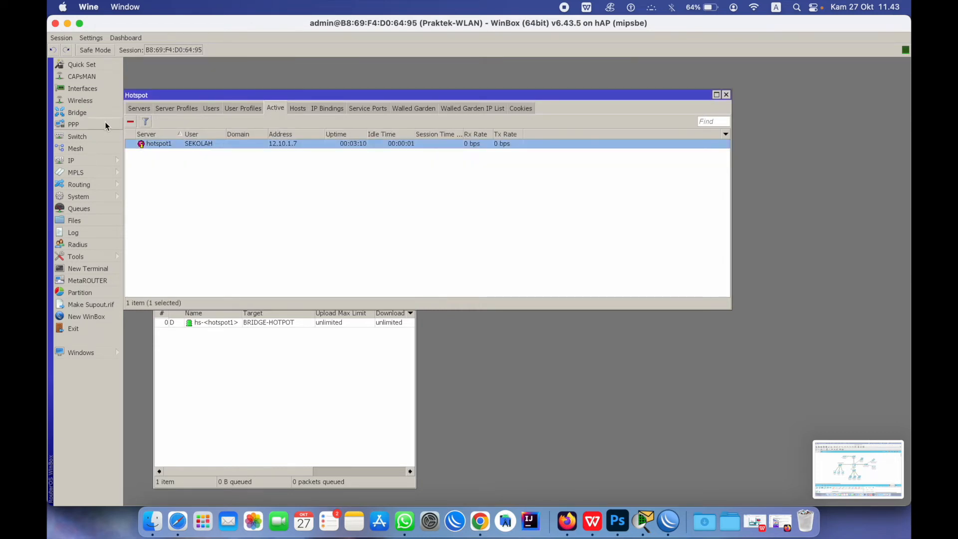
left_click(130, 121)
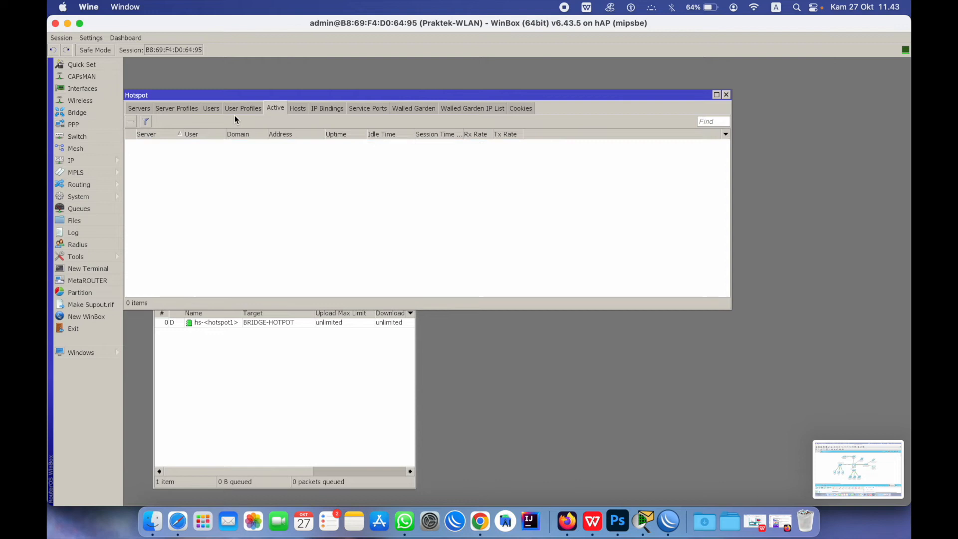
left_click(296, 109)
left_click(250, 144)
left_click(131, 122)
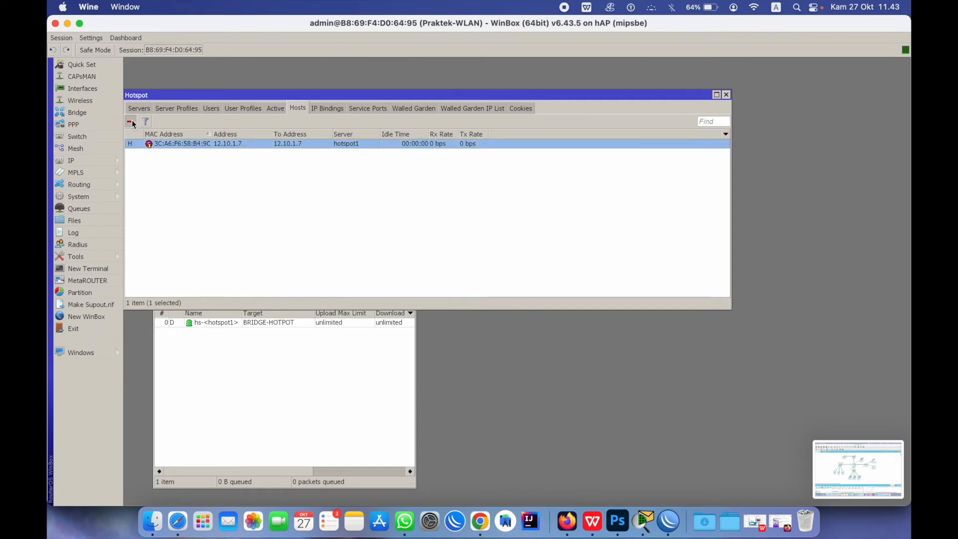
Delete the admin and SEKOLAH login cookies
left_click(518, 109)
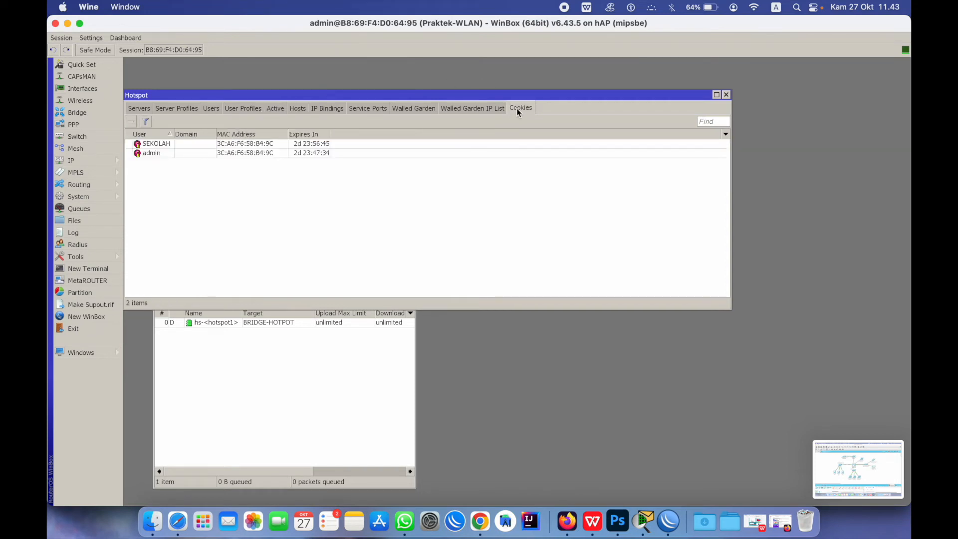
left_click(196, 156)
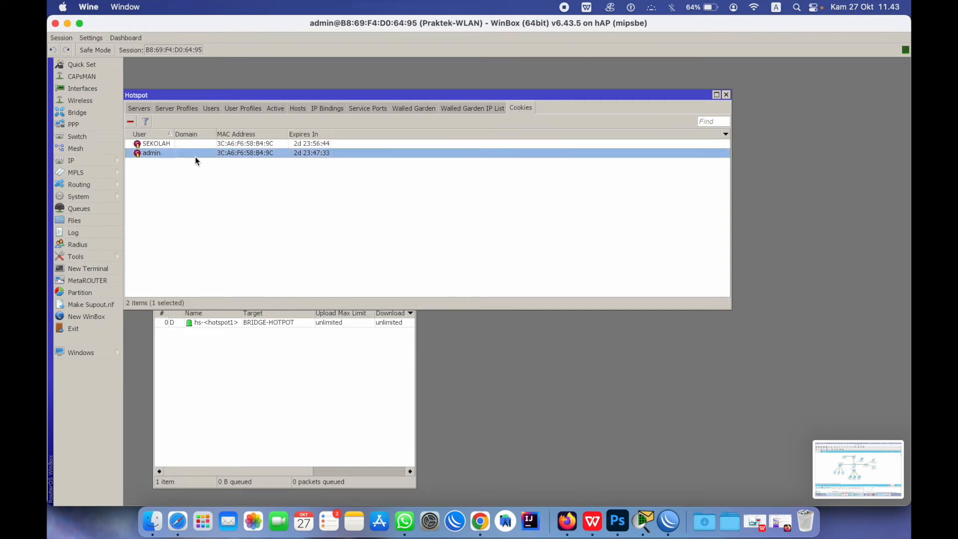
left_click(131, 121)
left_click(163, 145)
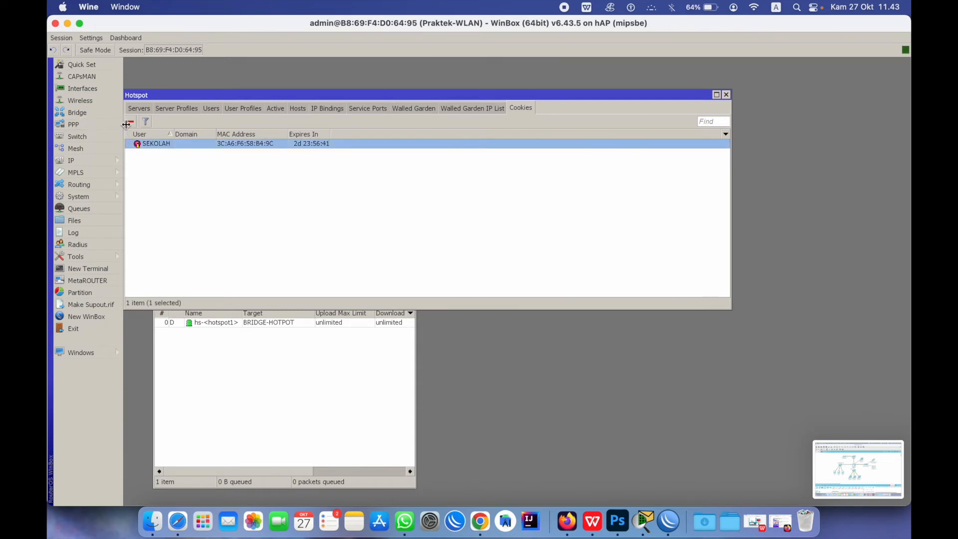
left_click(131, 122)
Review the walled garden, service ports, profiles and servers lists, ending on the Users list
left_click(484, 108)
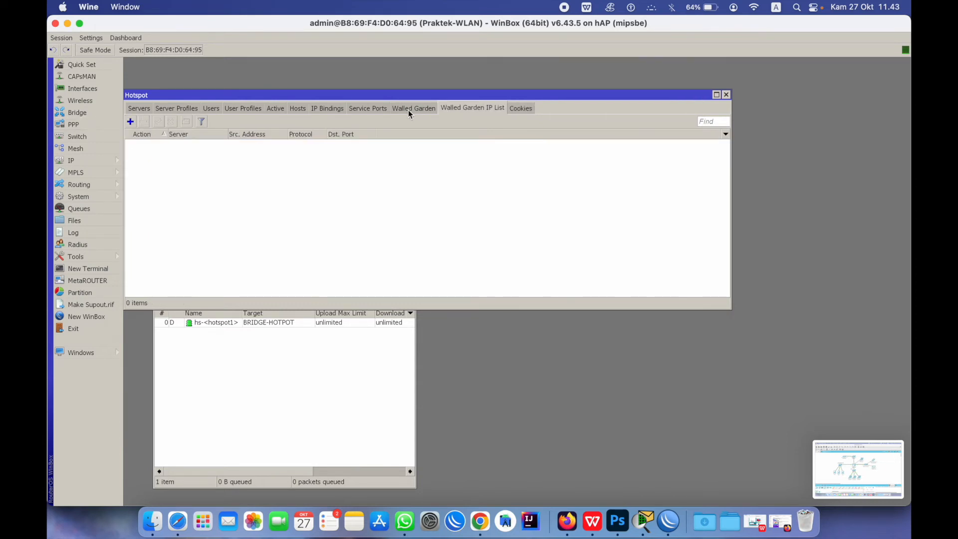
left_click(408, 109)
left_click(371, 109)
left_click(277, 110)
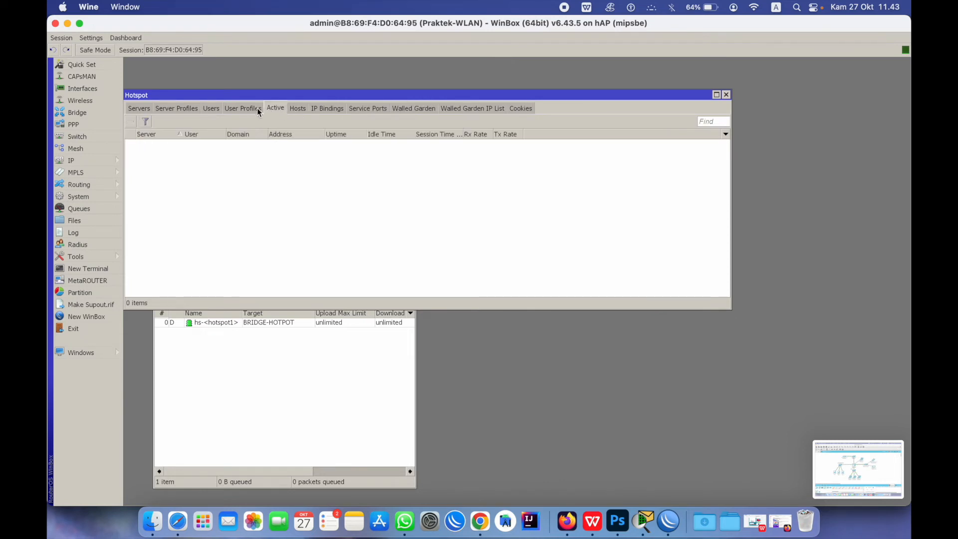
left_click(243, 109)
left_click(212, 109)
left_click(180, 109)
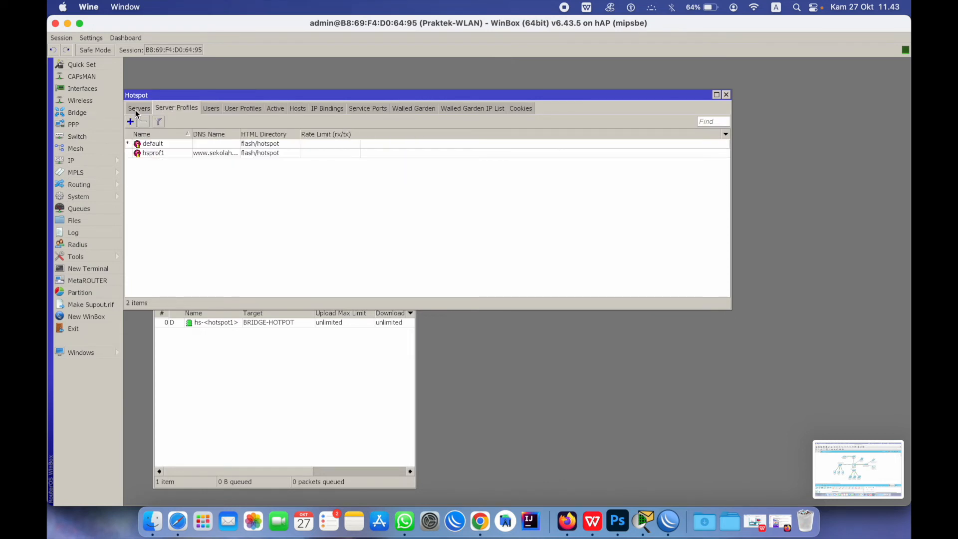
left_click(139, 108)
left_click(210, 110)
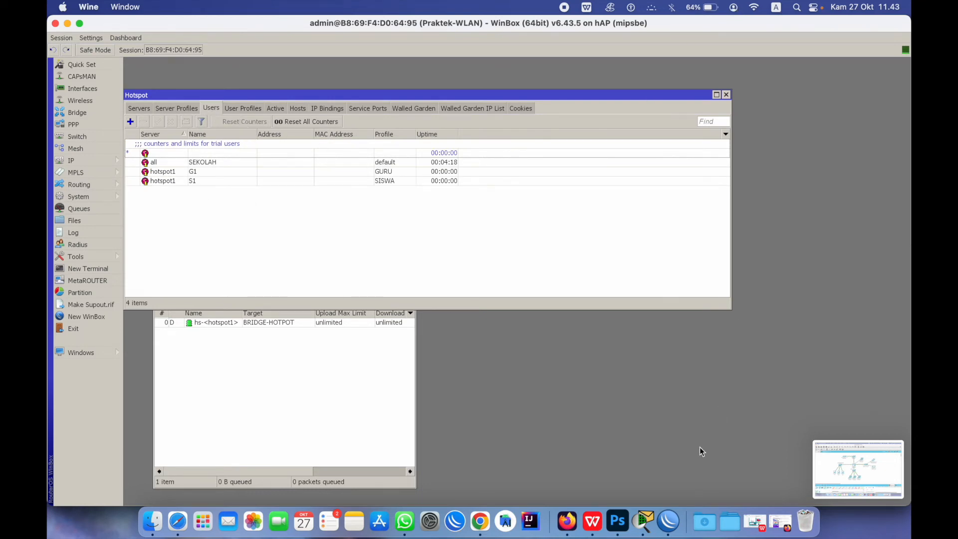
left_click(145, 109)
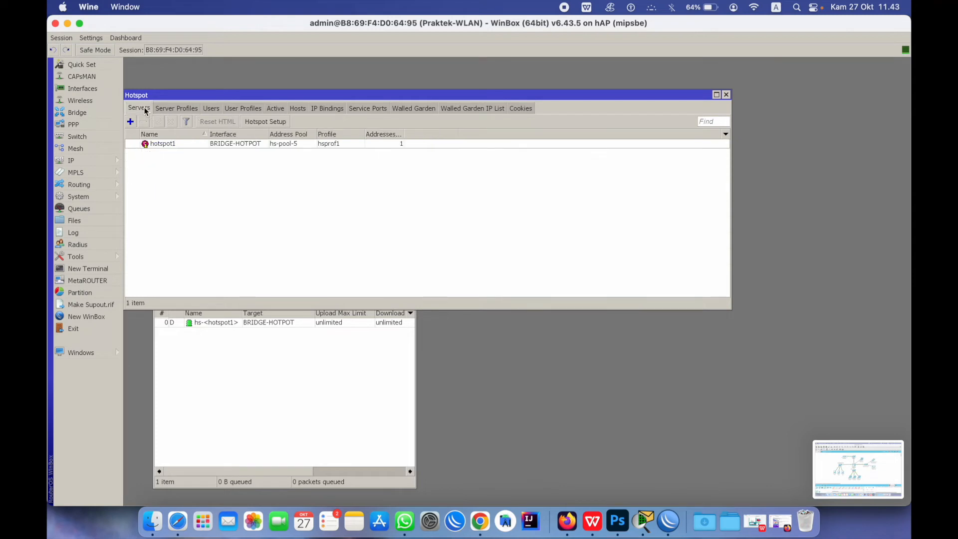
left_click(169, 110)
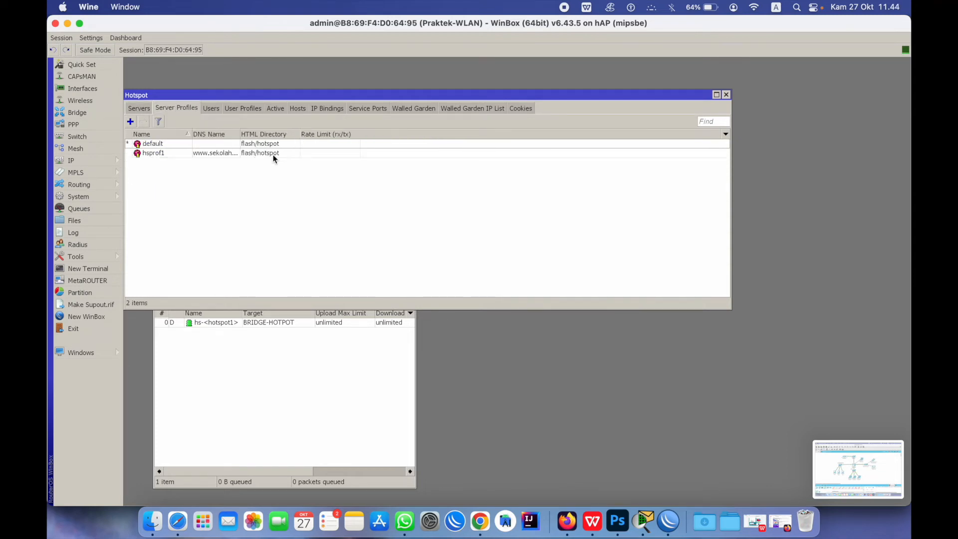
left_click_drag(240, 142, 280, 143)
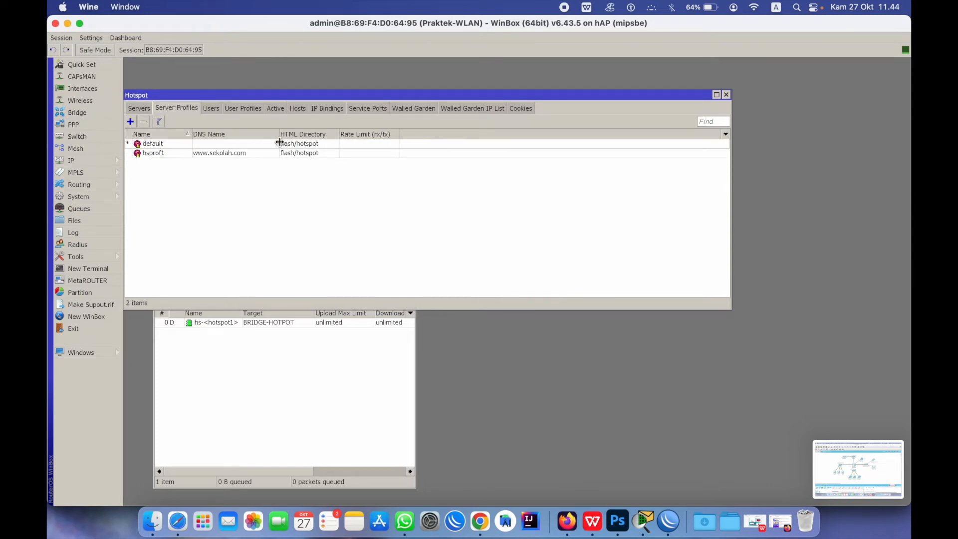
double_click(242, 152)
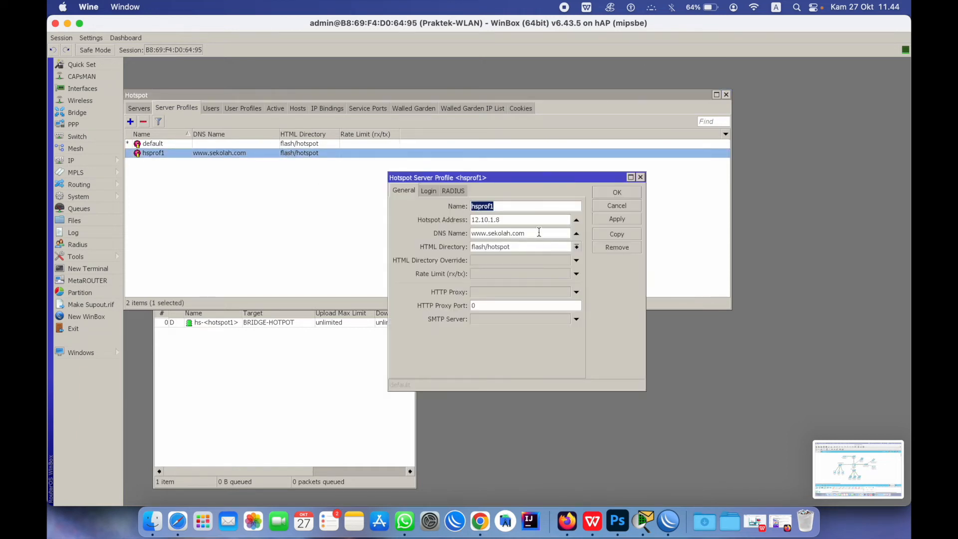
left_click_drag(539, 237, 409, 229)
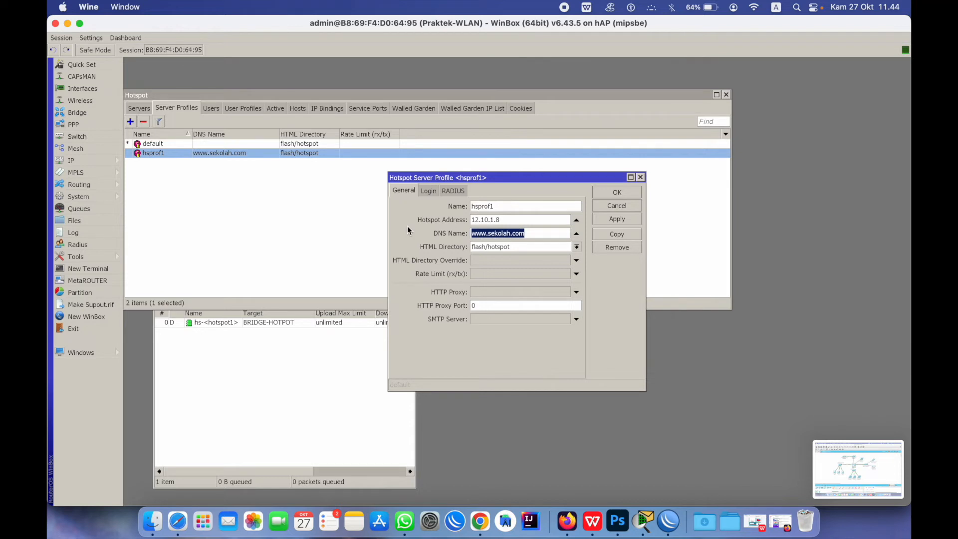
left_click(178, 522)
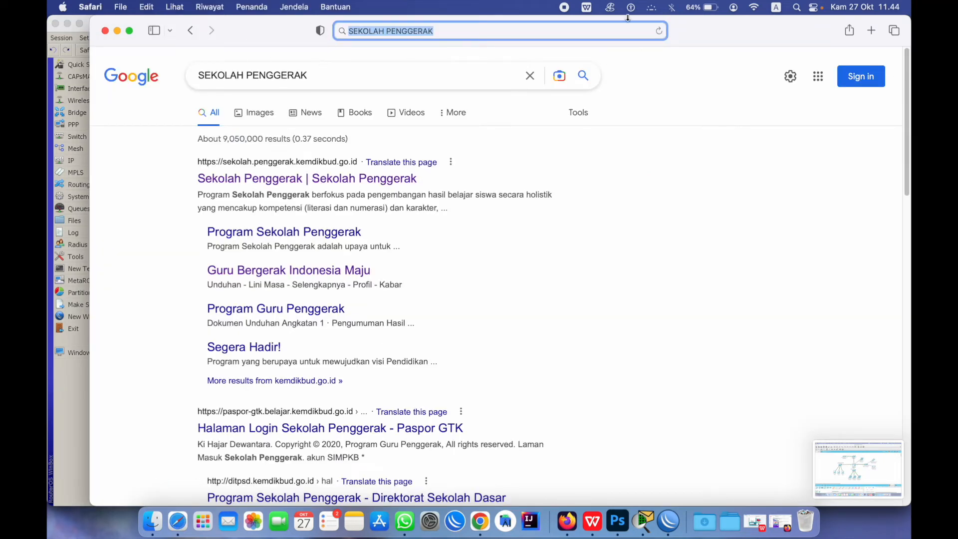
left_click(871, 30)
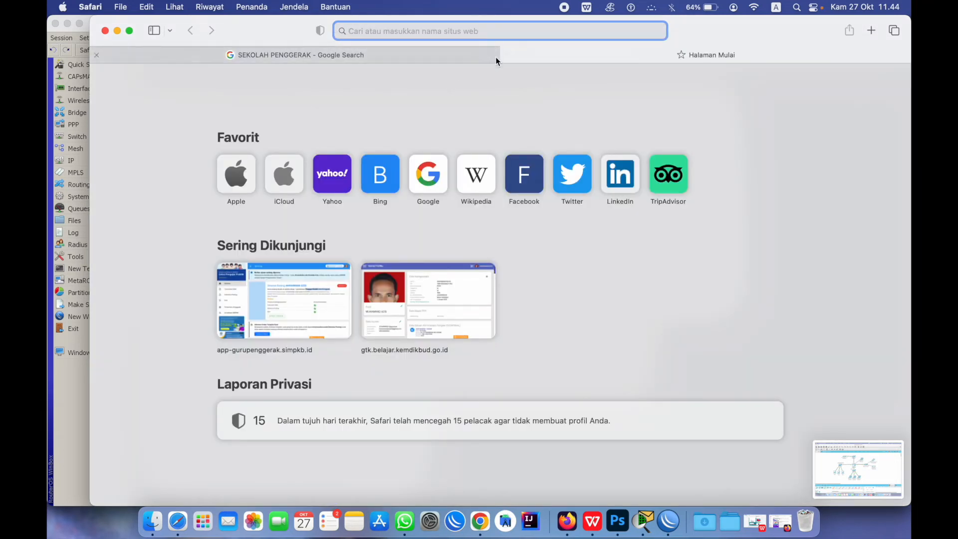
left_click(95, 57)
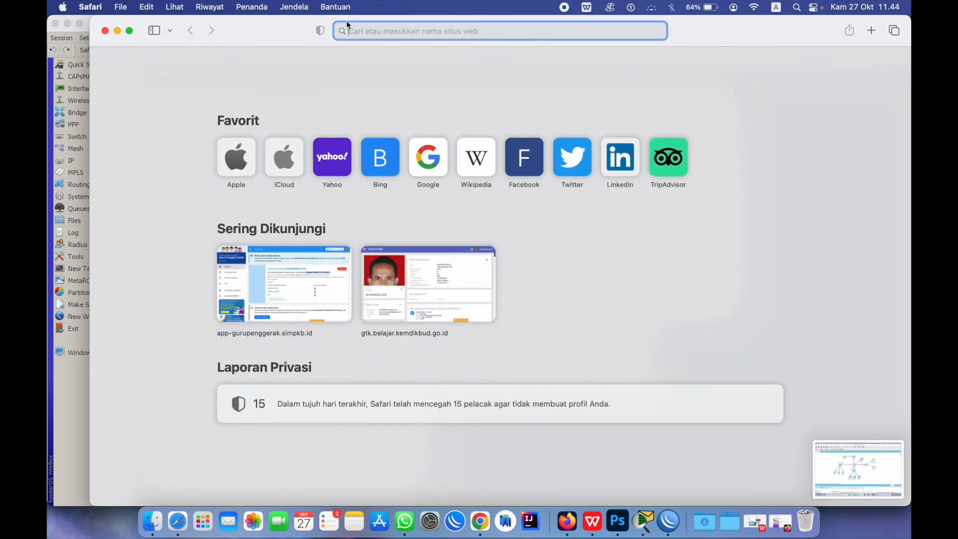
type("www.sekolah.com")
key("Return")
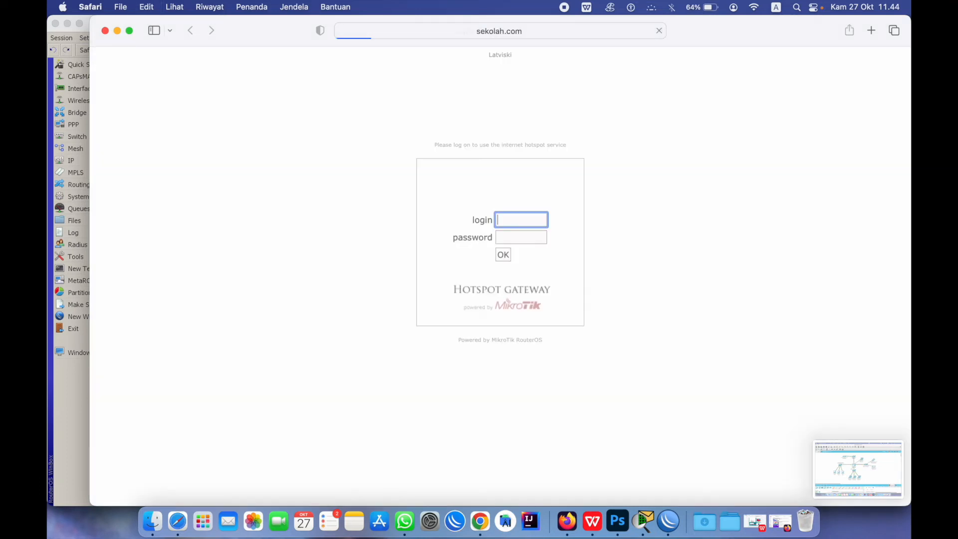
left_click(670, 523)
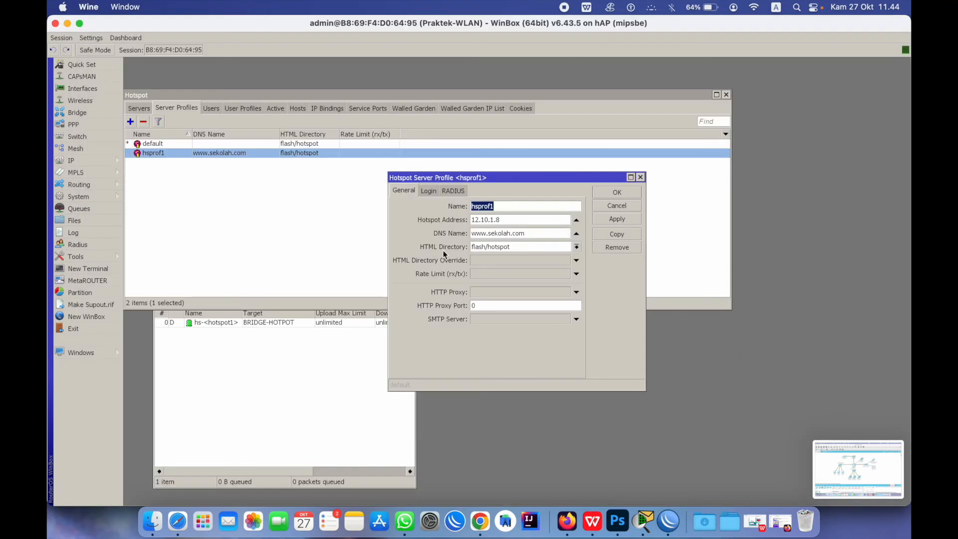
Cancel the hsprof1 server profile and list the hotspot users SEKOLAH, G1 and S1
left_click(638, 207)
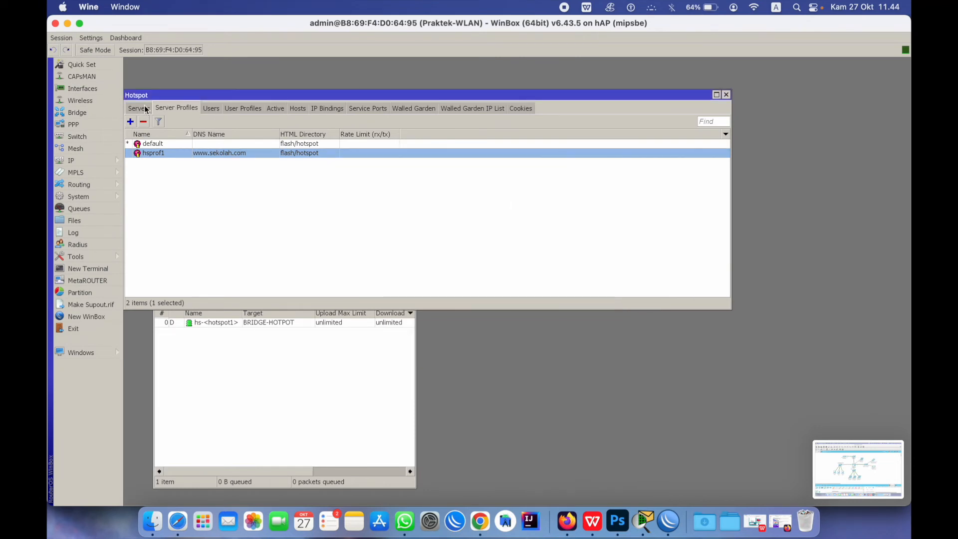
left_click(211, 105)
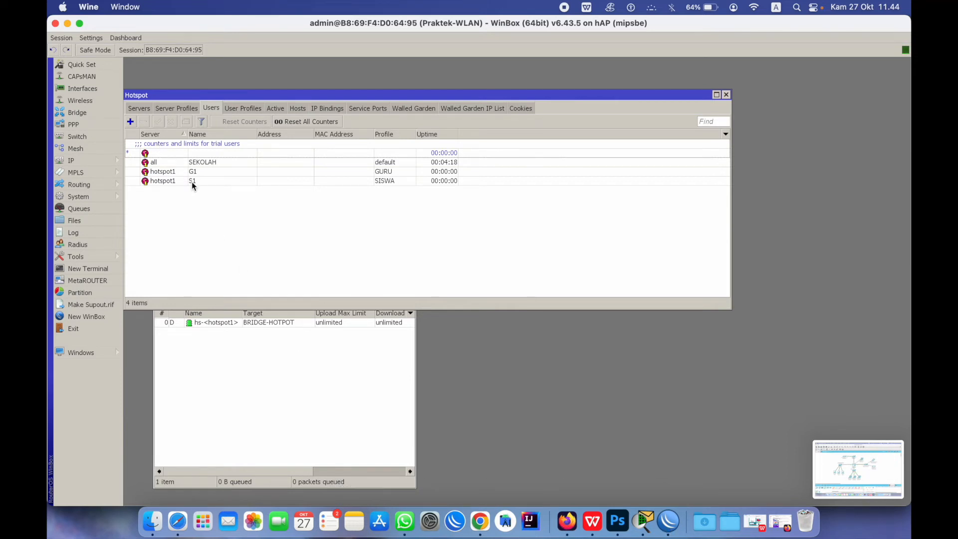
Log into the hotspot portal as SISWA user S1 and decline saving the password
left_click(177, 522)
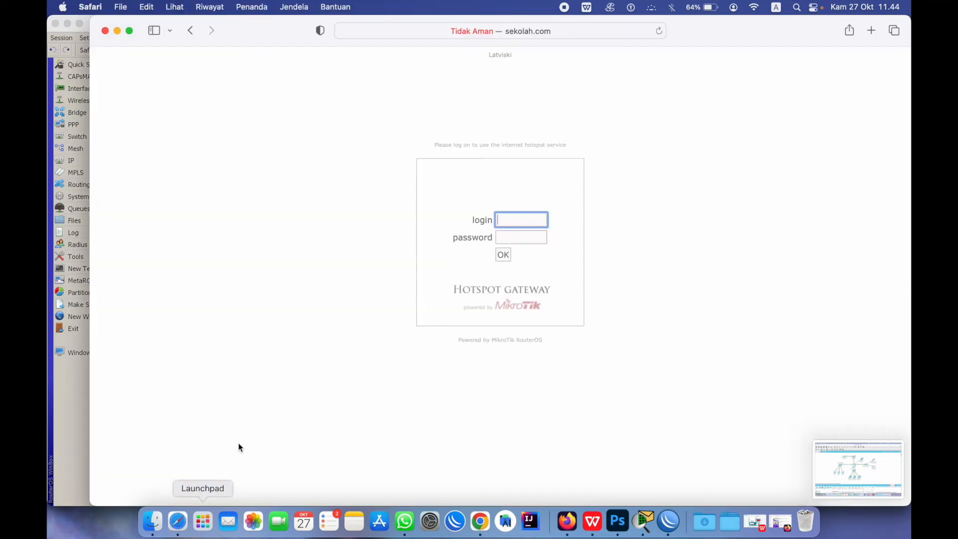
type("S1")
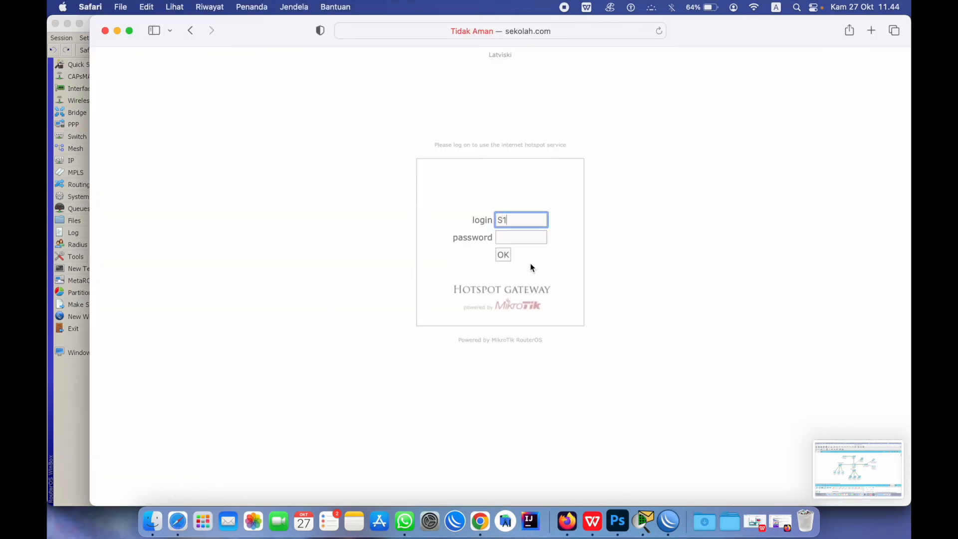
left_click(509, 235)
type("1")
left_click(506, 256)
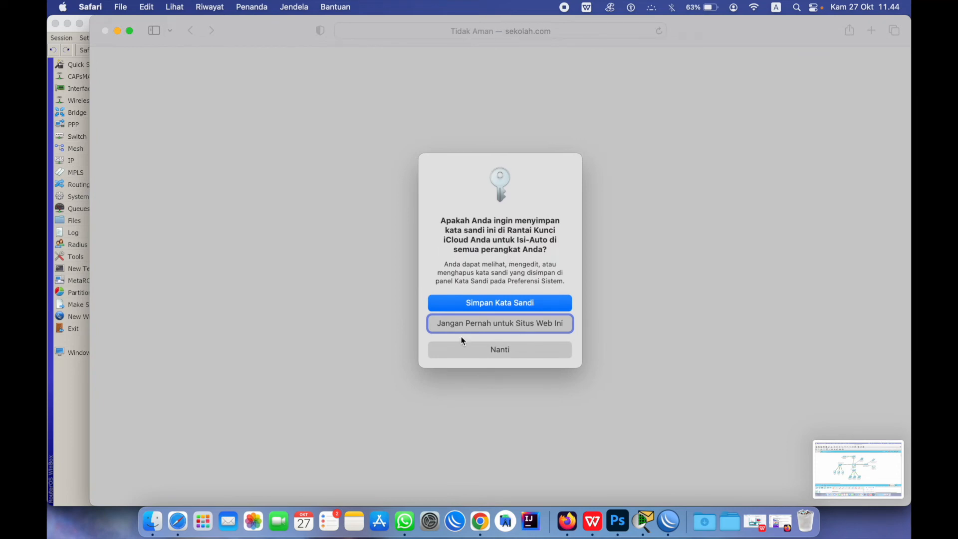
left_click(523, 349)
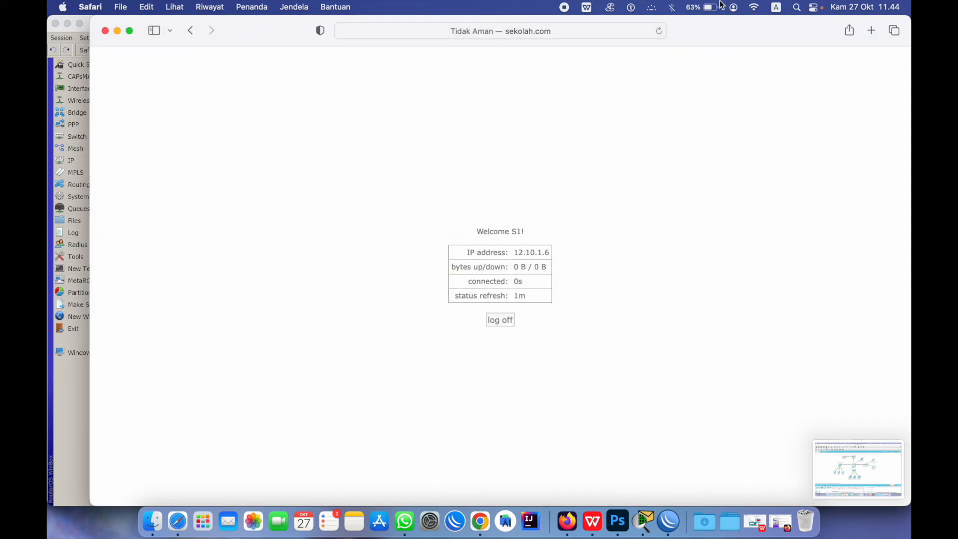
Search the web for SEKOLAH PENGGER 2022, then return to WinBox
left_click(585, 33)
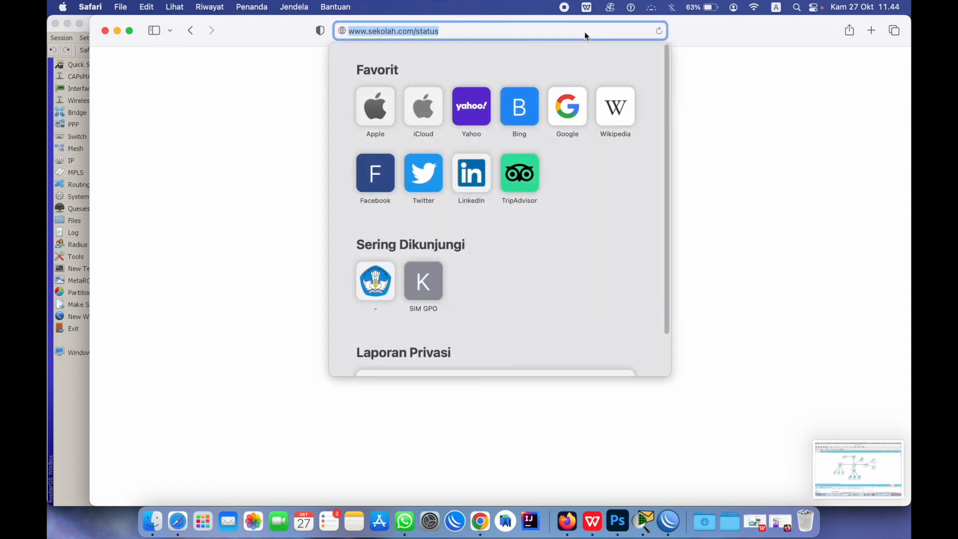
type("SEKOL")
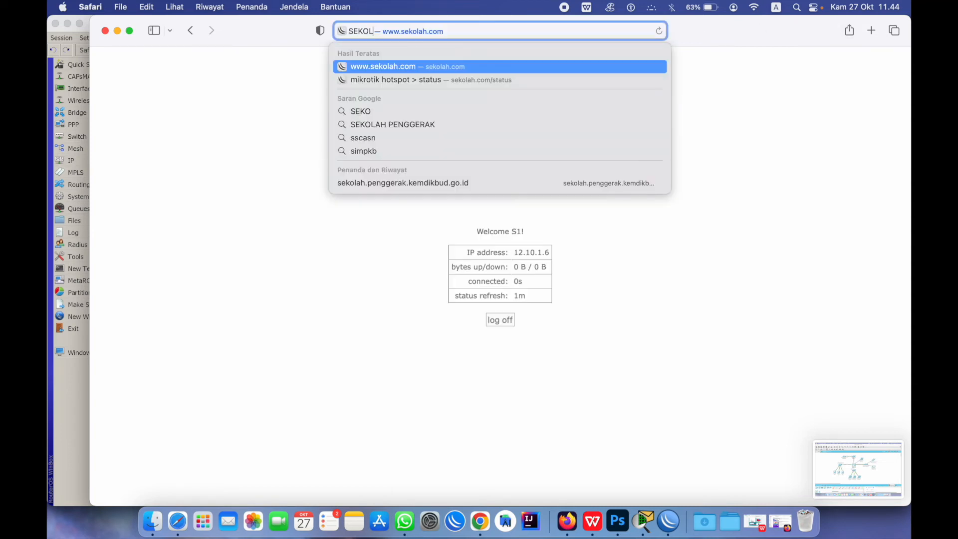
type("AH PENGGER")
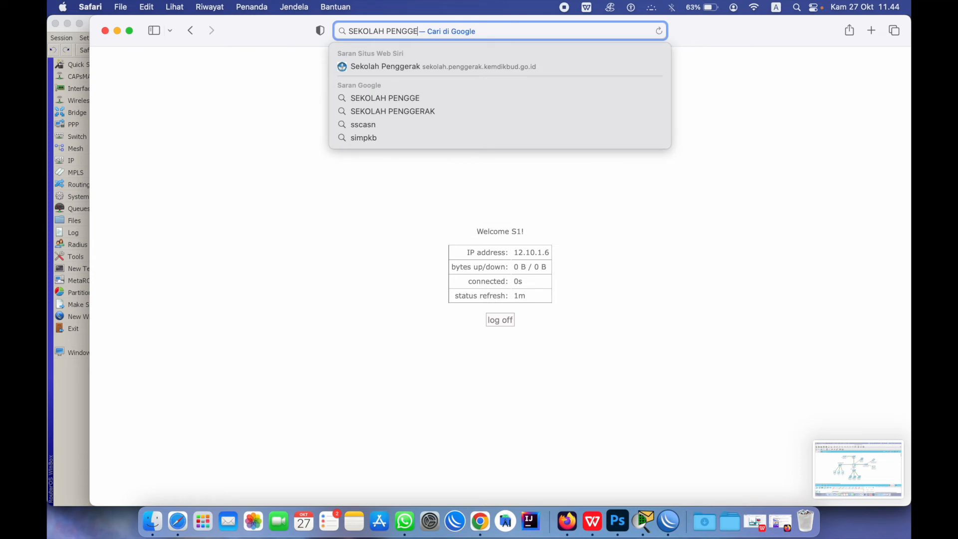
key("Down")
key("Down")
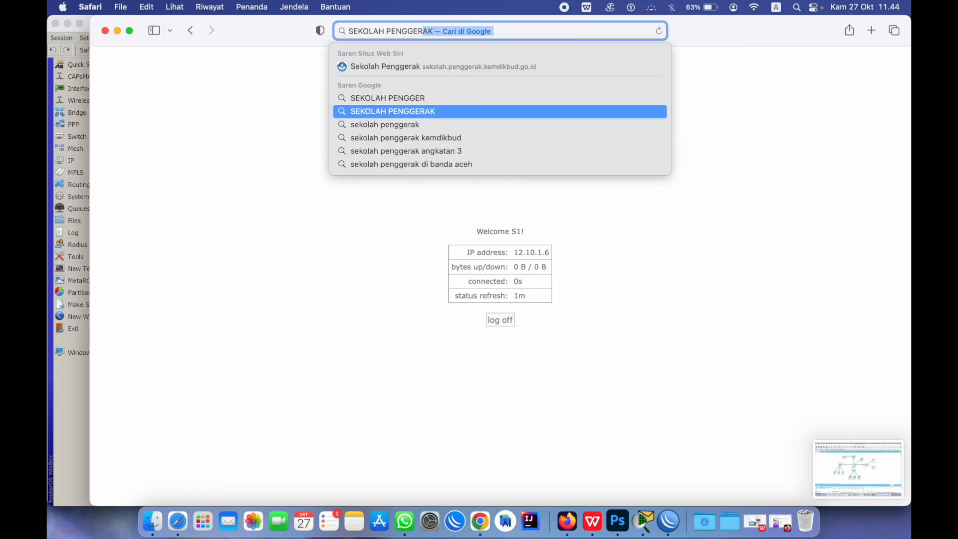
type("2022")
key("Return")
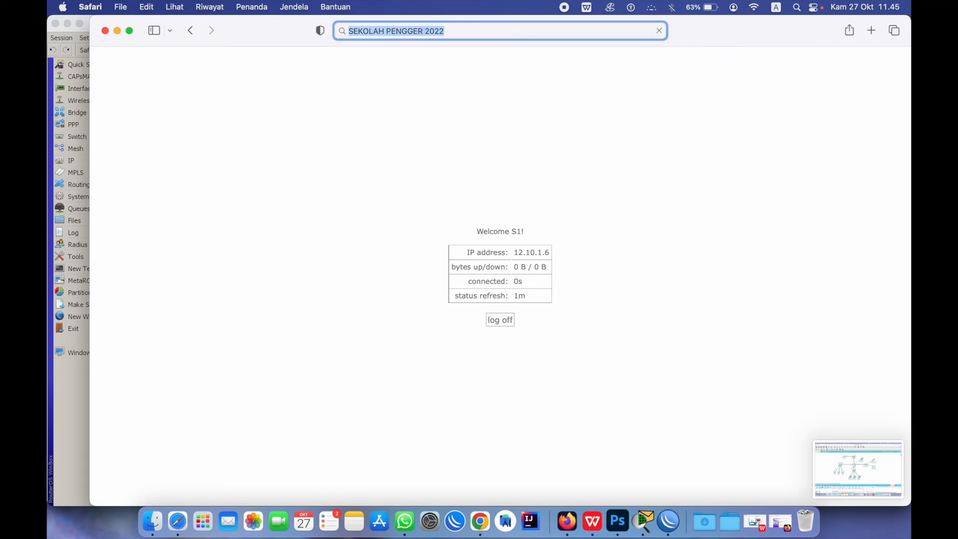
left_click(669, 522)
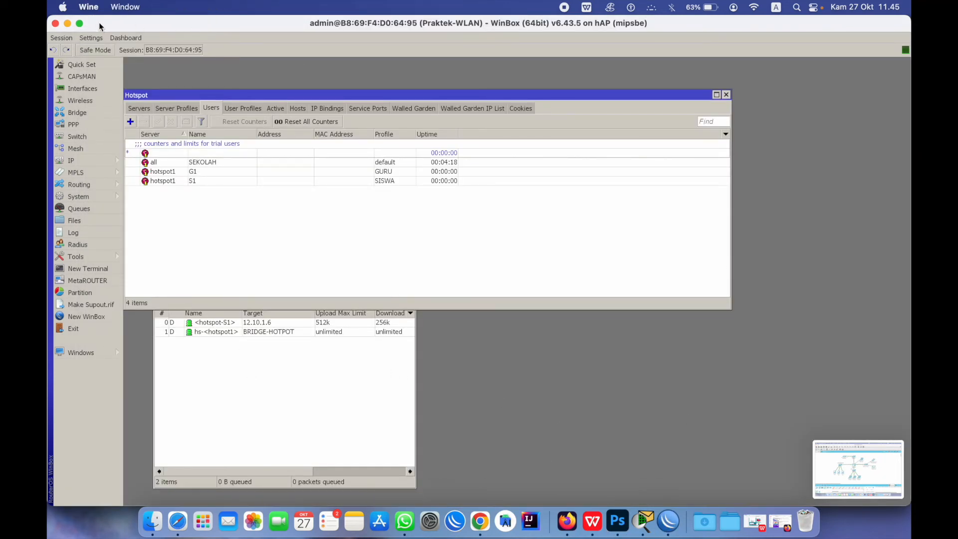
Toggle WinBox into full screen and back out so it sits smaller over Safari
left_click(77, 25)
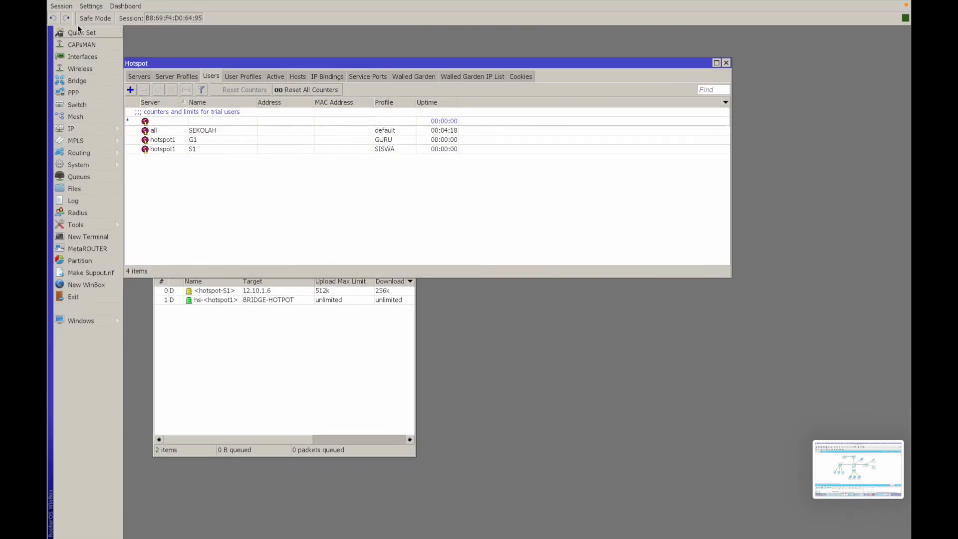
mouse_move(222, 4)
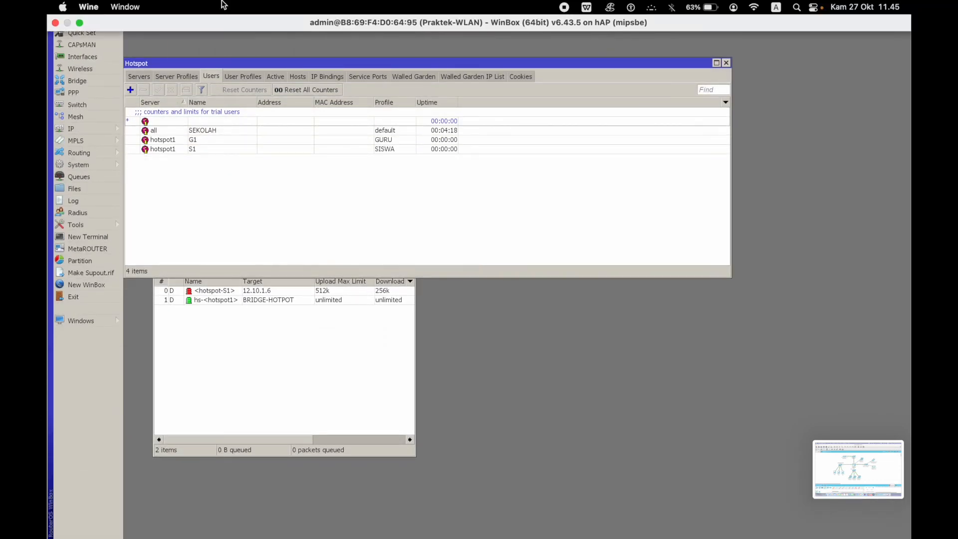
left_click(79, 23)
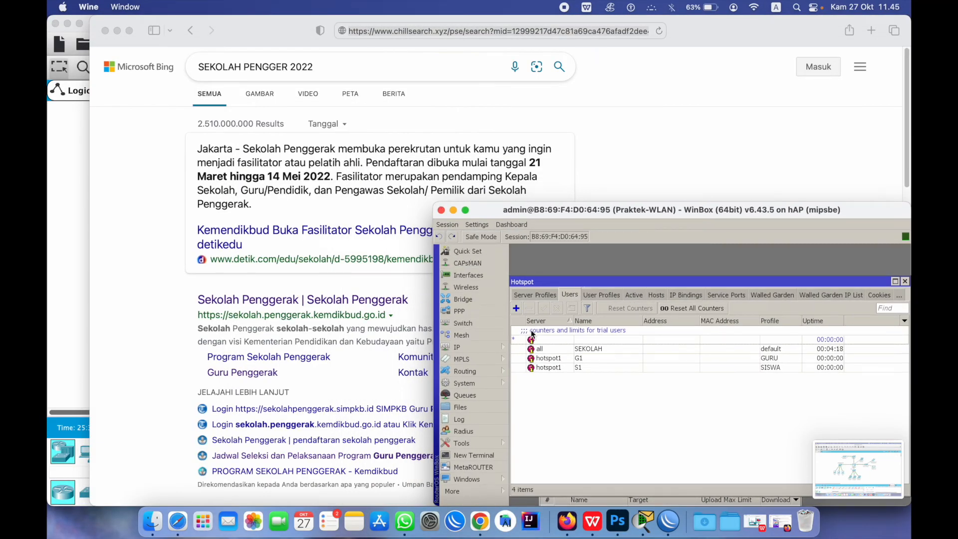
Show the simple queues, narrow Safari to half width and open the facilitator registration schedule article
left_click(464, 395)
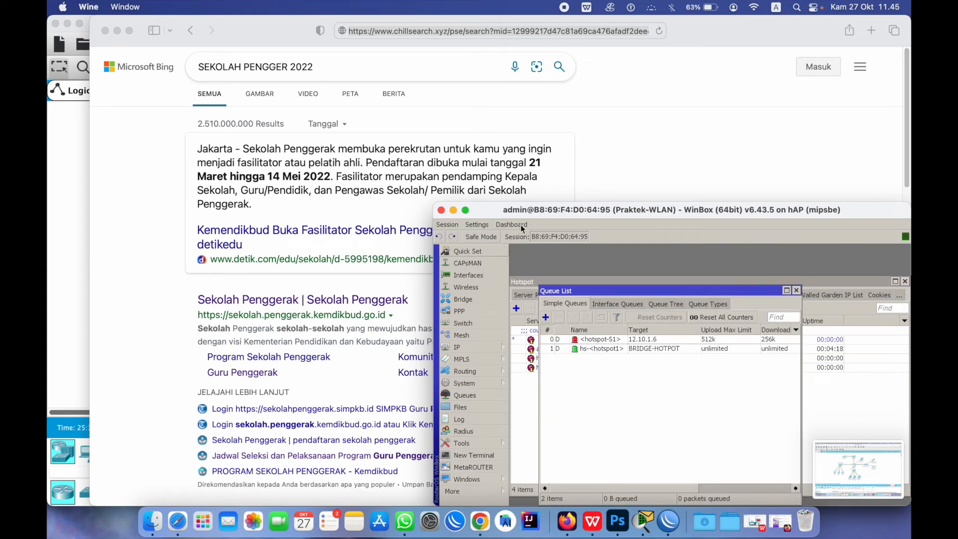
left_click(908, 22)
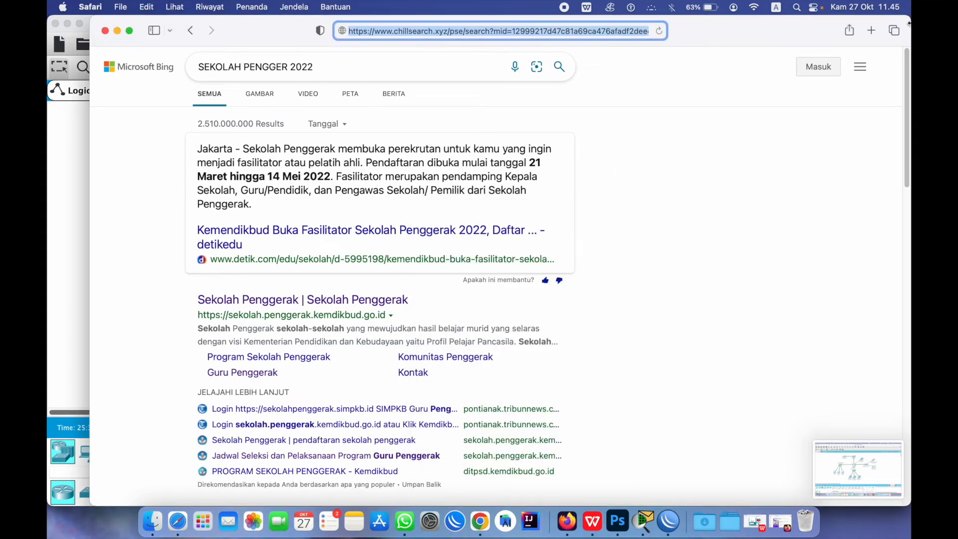
left_click_drag(907, 22, 502, 70)
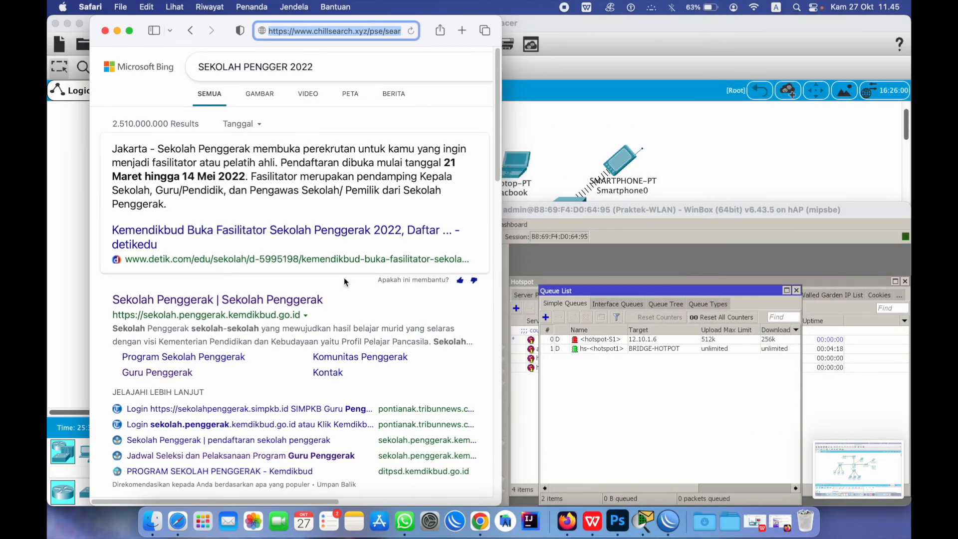
scroll(339, 289, "down", 5)
left_click(189, 304)
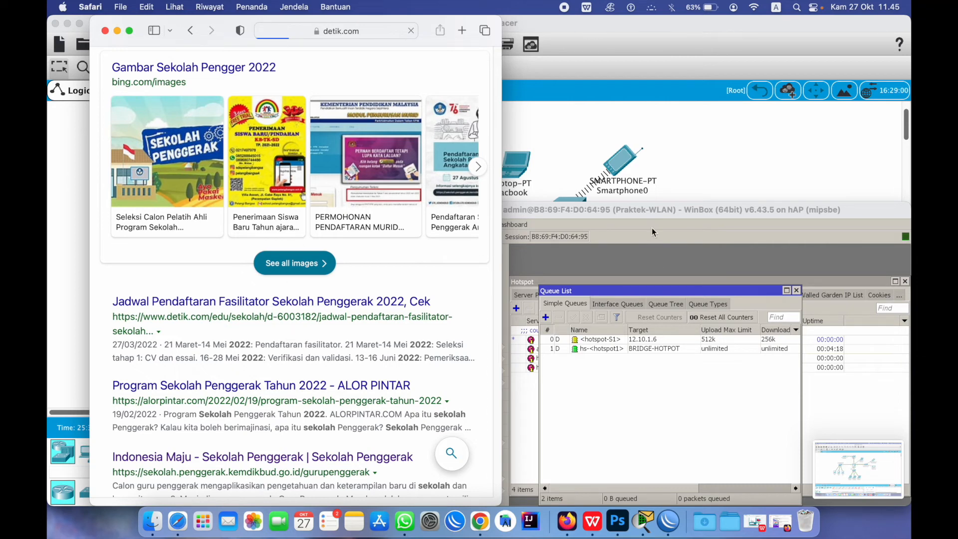
left_click(652, 227)
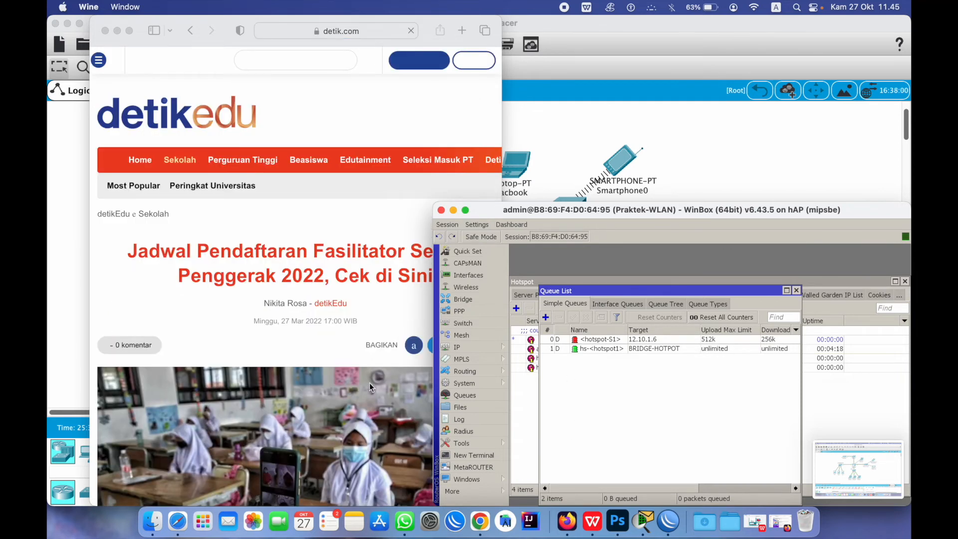
Scroll the detik article and open the detikHealth kidney failure story
left_click(351, 249)
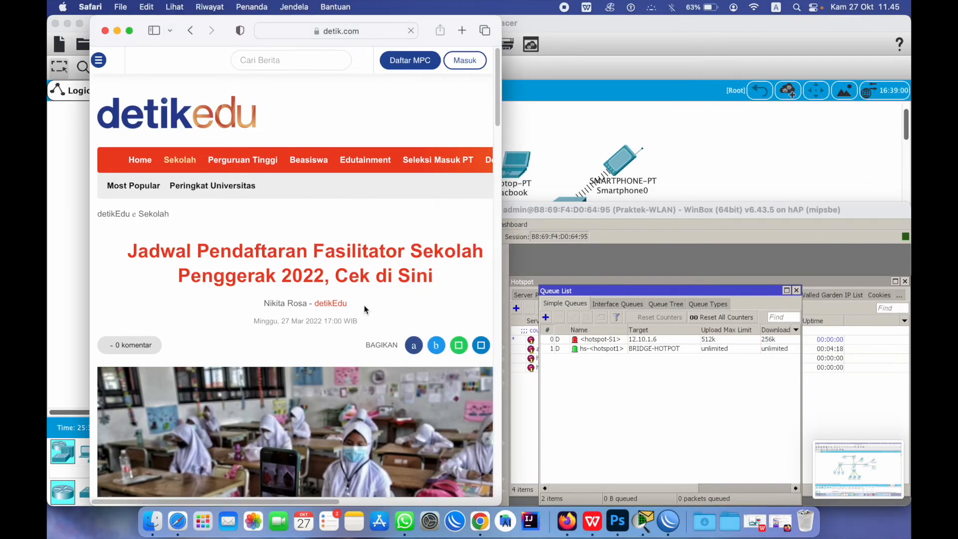
mouse_move(499, 93)
left_mouse_down()
mouse_move(520, 372)
mouse_move(504, 93)
left_mouse_up()
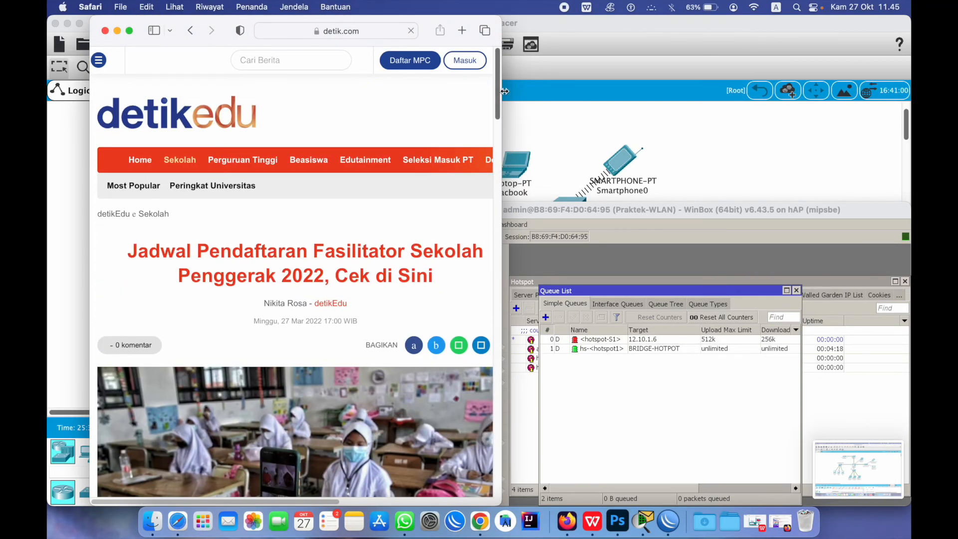
scroll(376, 298, "down", 20)
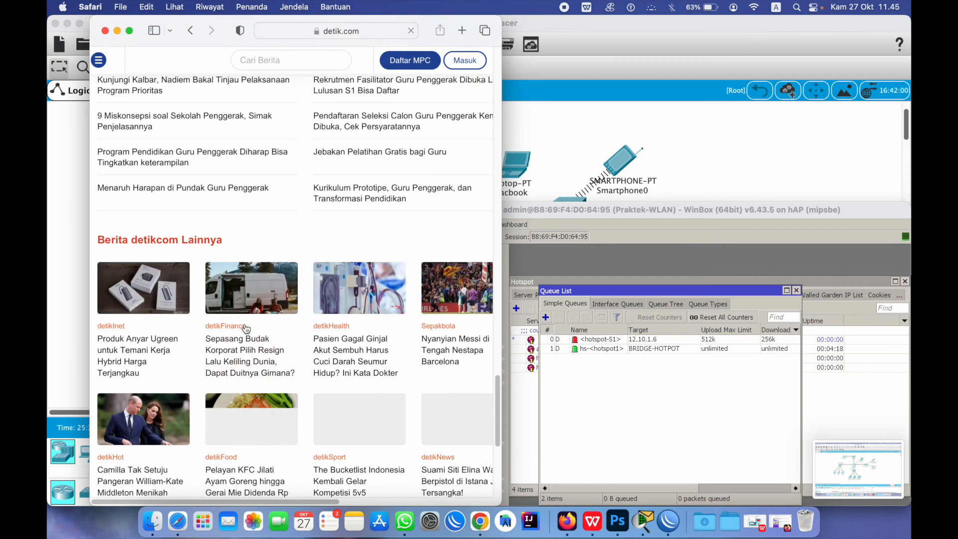
scroll(246, 328, "up", 15)
scroll(248, 327, "down", 15)
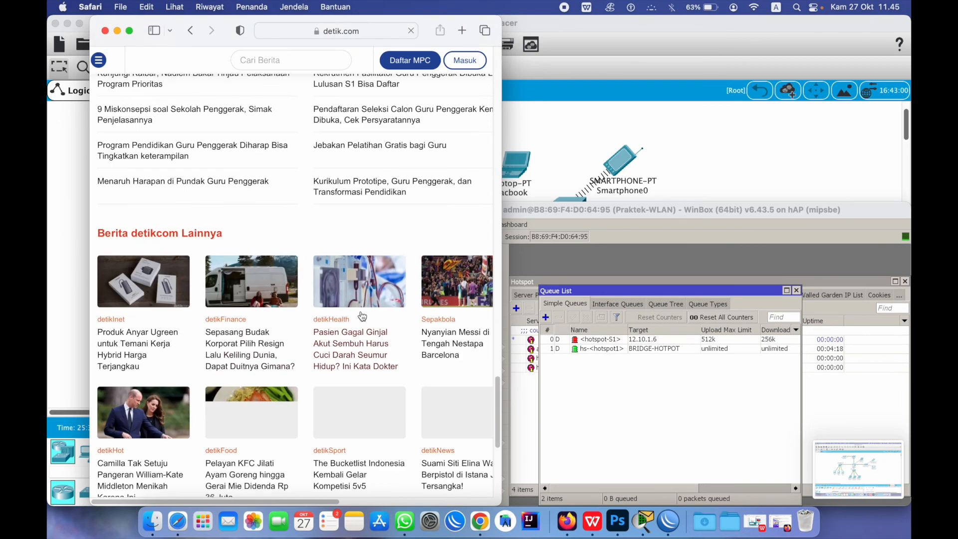
left_click(363, 300)
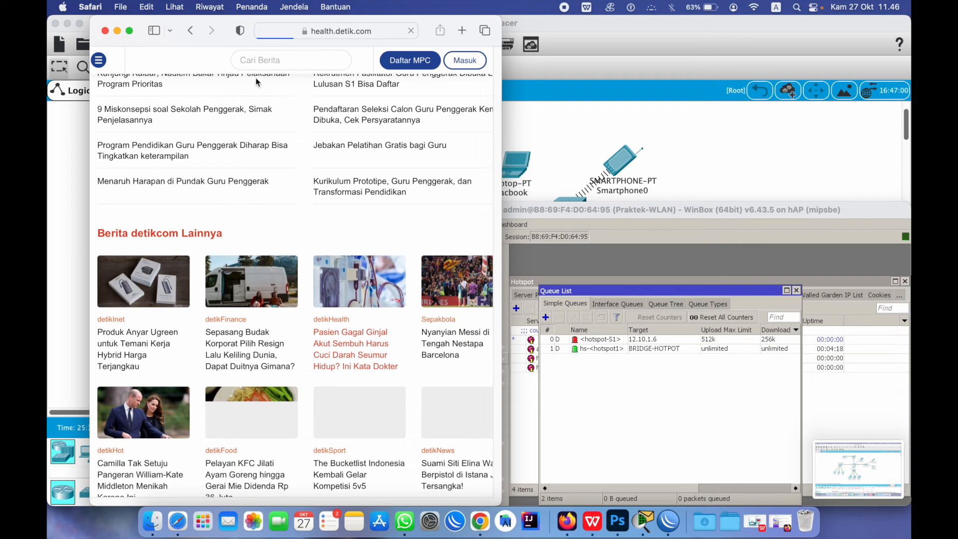
left_click(678, 387)
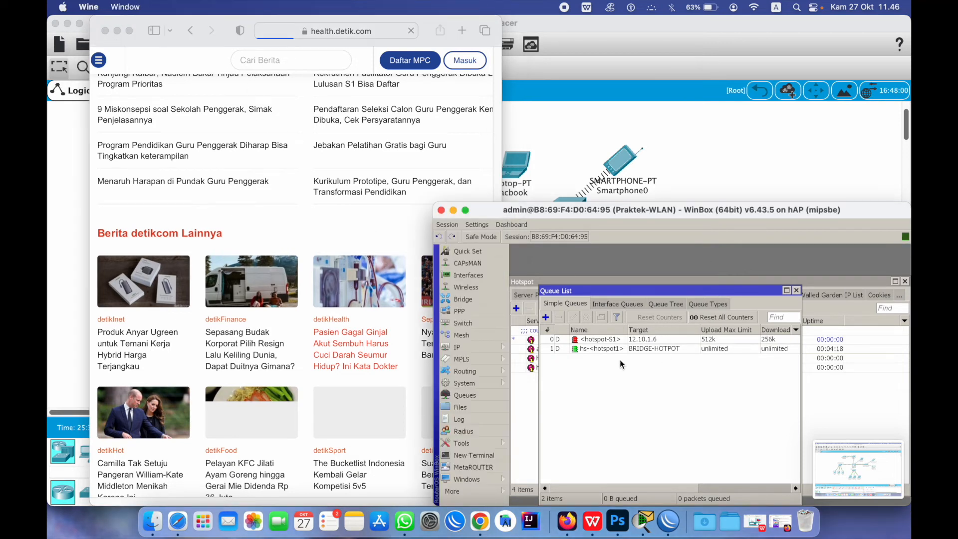
Remove S1's active hotspot session and its host 3C:A6:F6:58:B4:9C
left_click(571, 299)
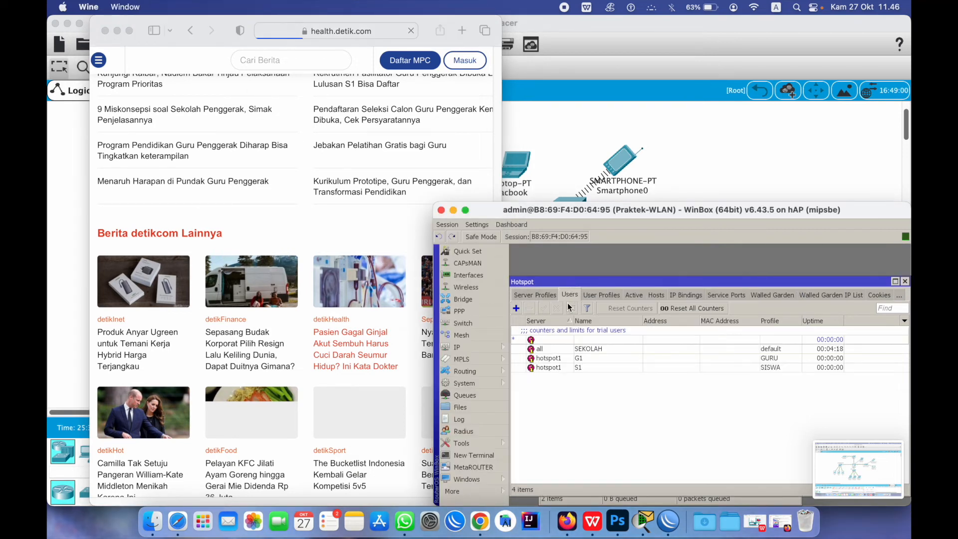
left_click(630, 295)
left_click(543, 331)
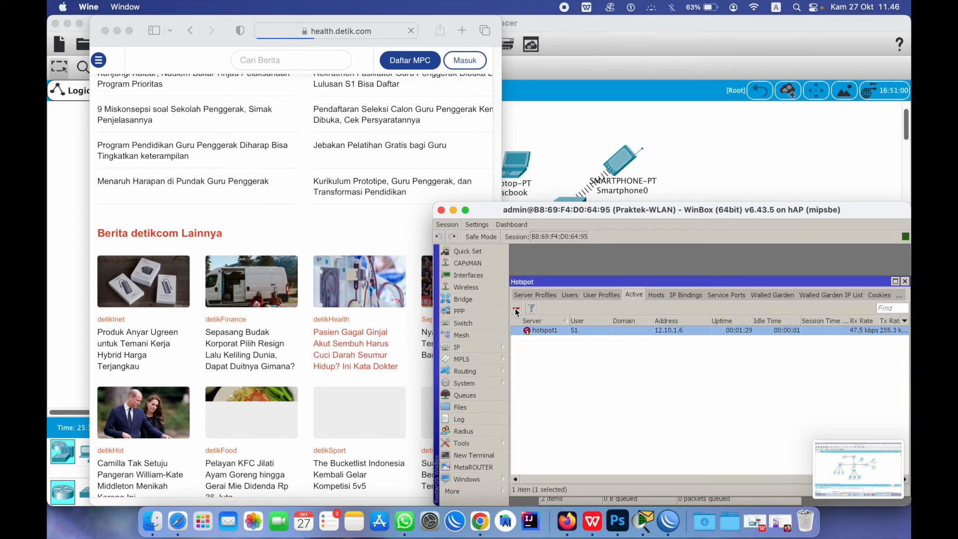
left_click(518, 311)
left_click(656, 296)
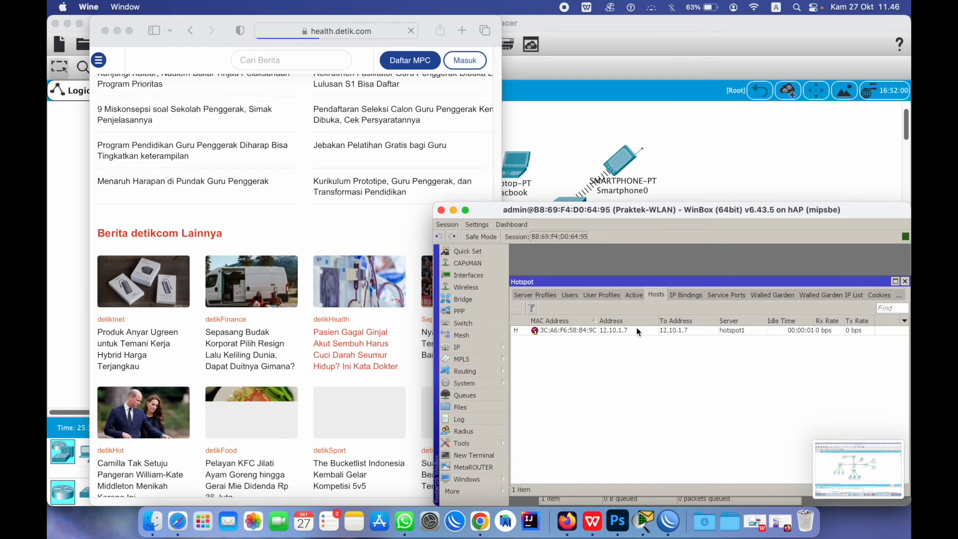
left_click(578, 331)
left_click(518, 308)
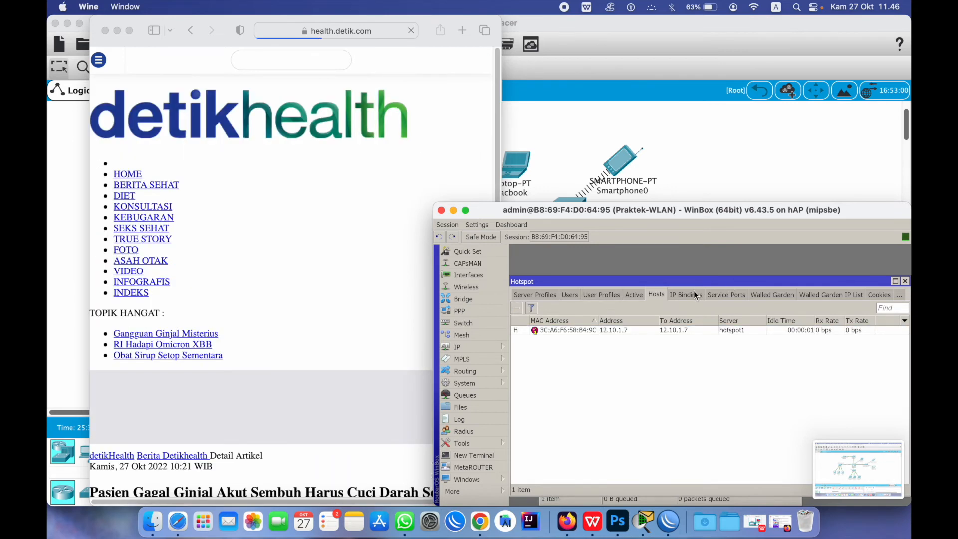
left_click(643, 332)
left_click(516, 308)
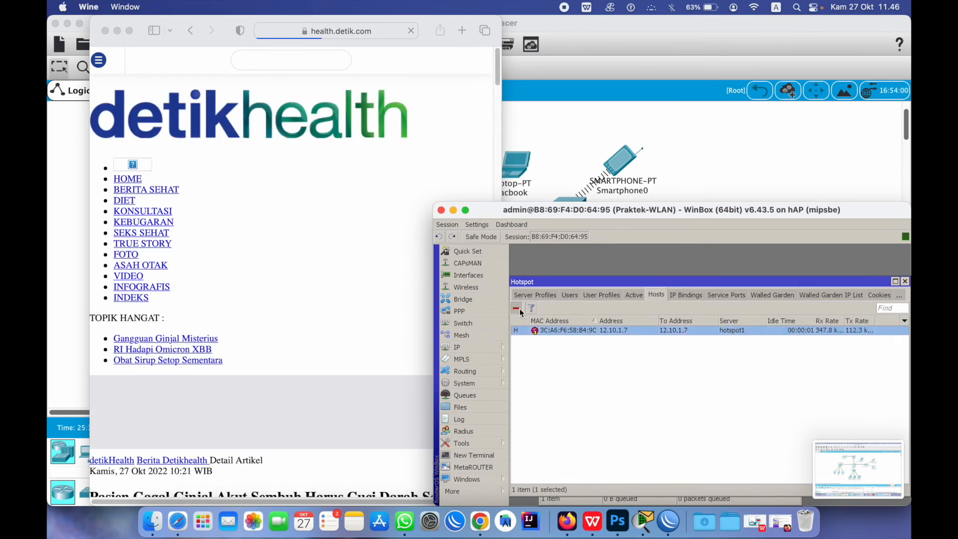
Delete S1's stored login cookie, leaving the hotspot Cookies list empty
left_click(685, 295)
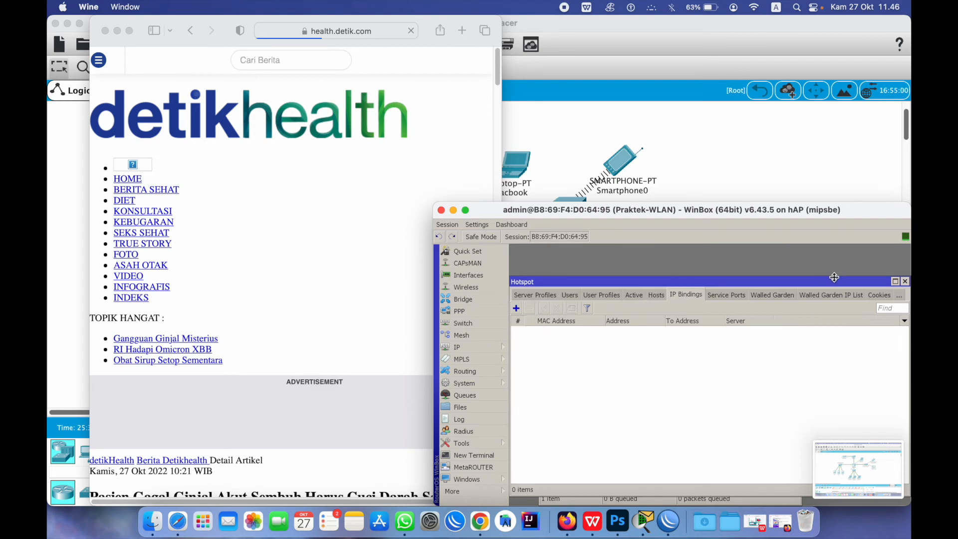
left_click(874, 296)
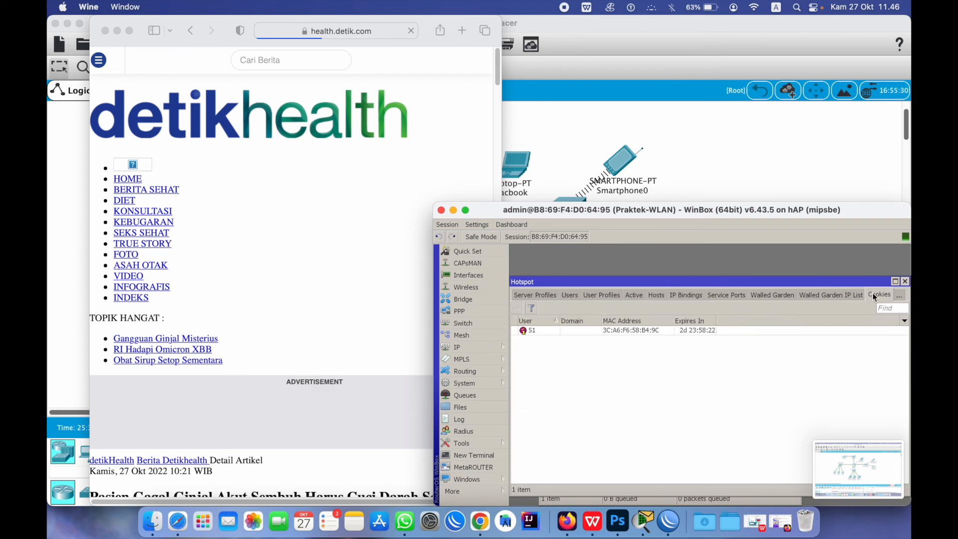
left_click(629, 333)
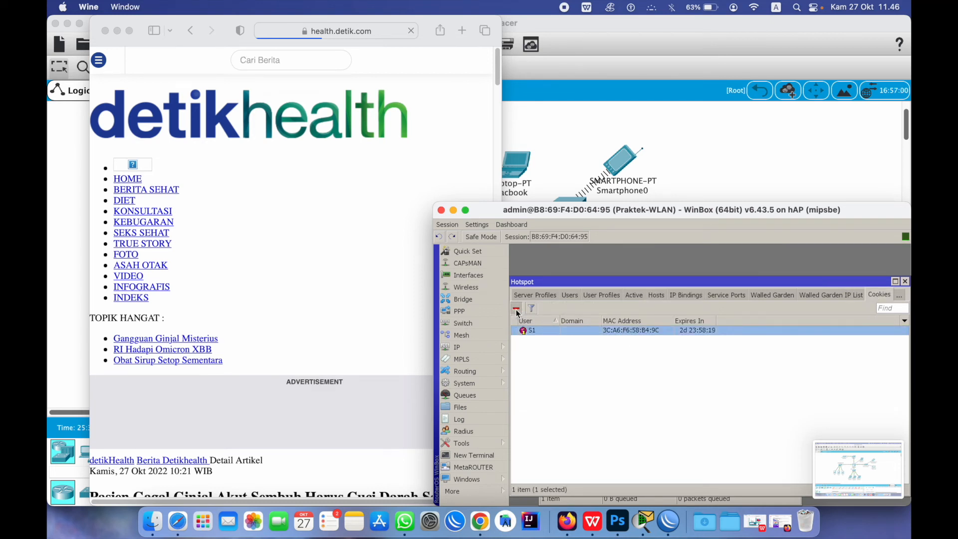
left_click(517, 309)
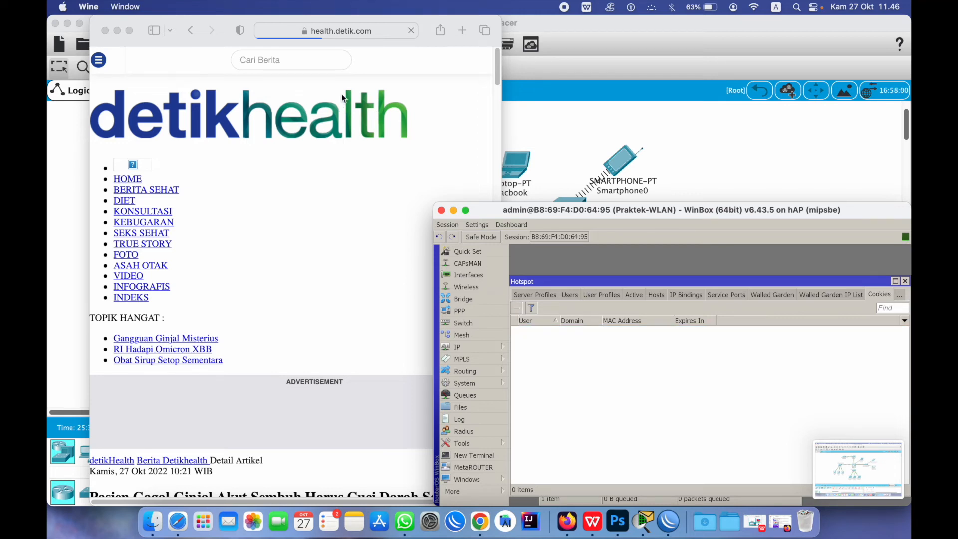
left_click(376, 33)
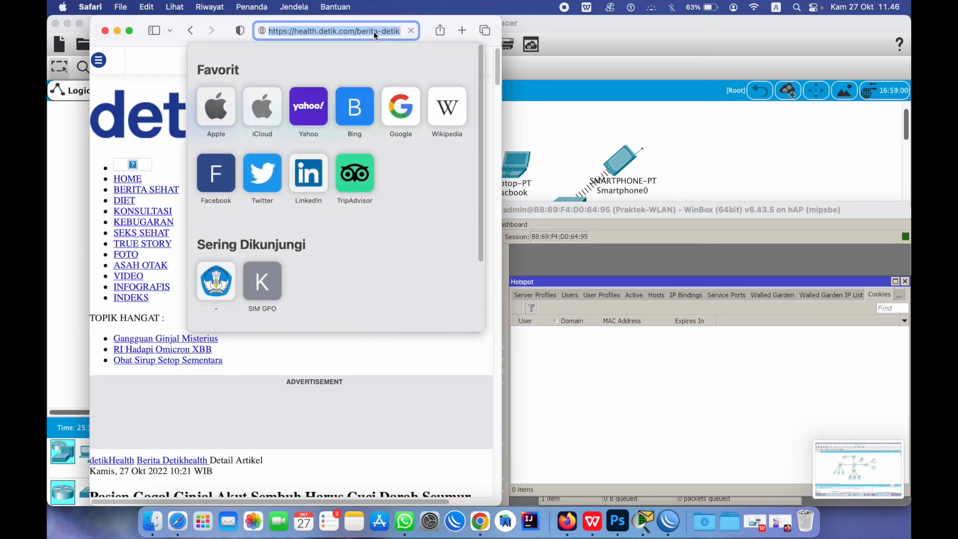
type("www.sekolah.com")
key("Return")
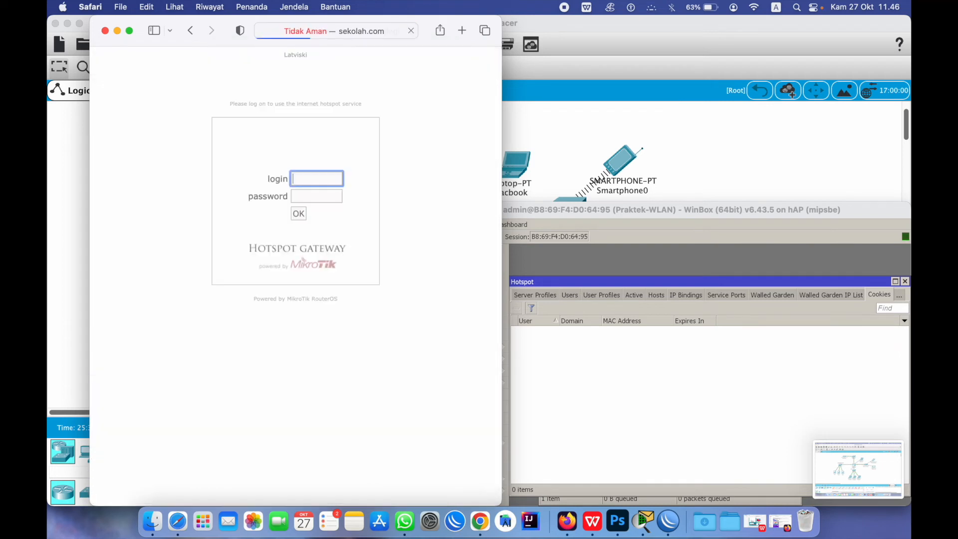
left_click(608, 342)
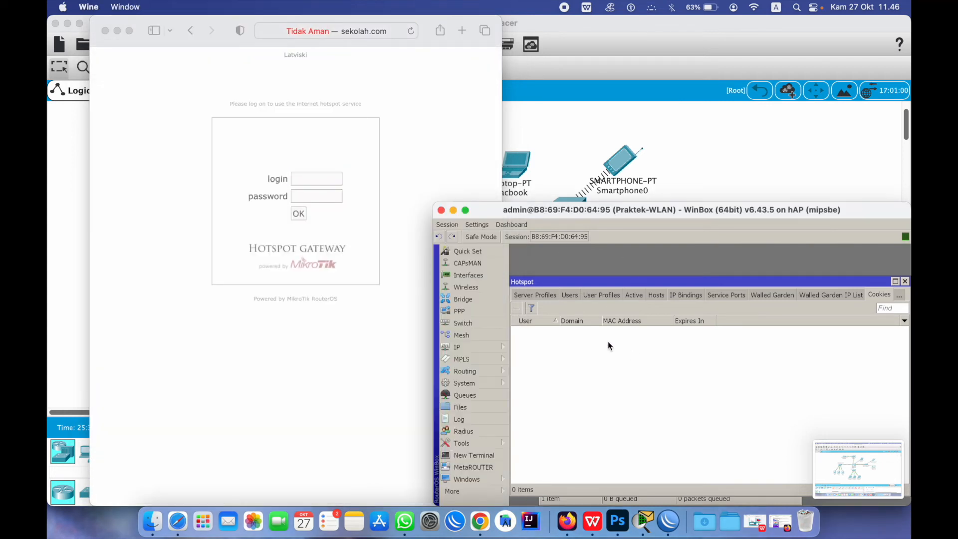
left_click(569, 295)
left_click(579, 359)
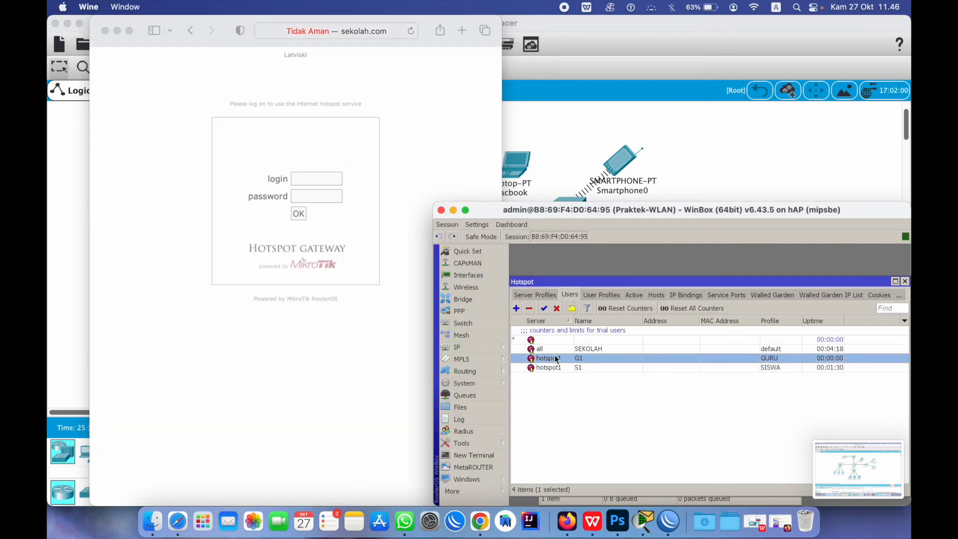
Log into the portal as G1 with its password, skip saving it, and close WinBox's Hotspot window
left_click(323, 181)
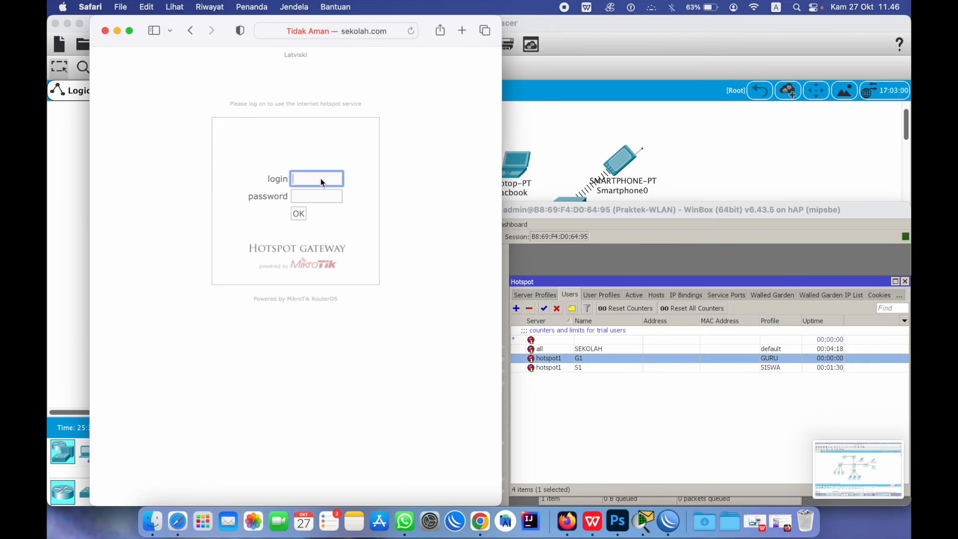
type("G1")
key("Tab")
type("1")
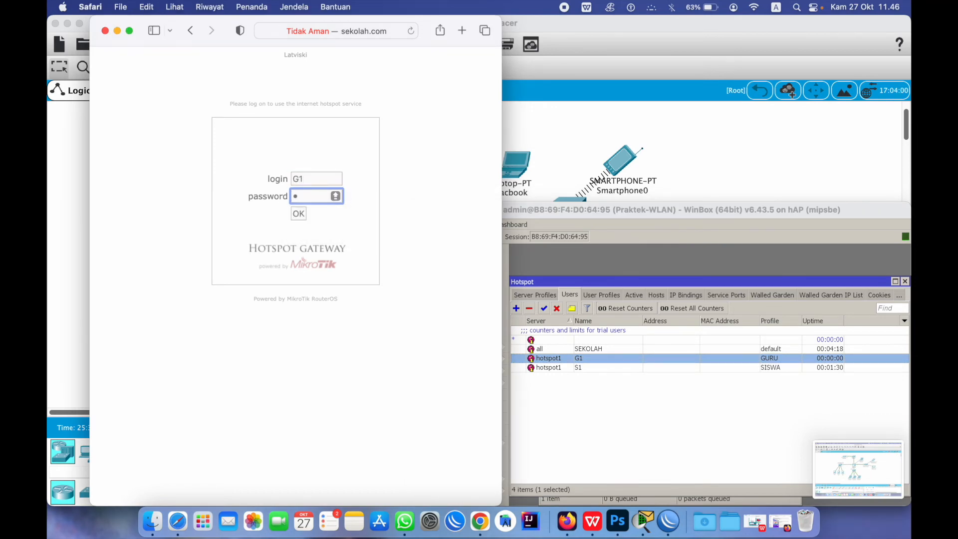
left_click(297, 213)
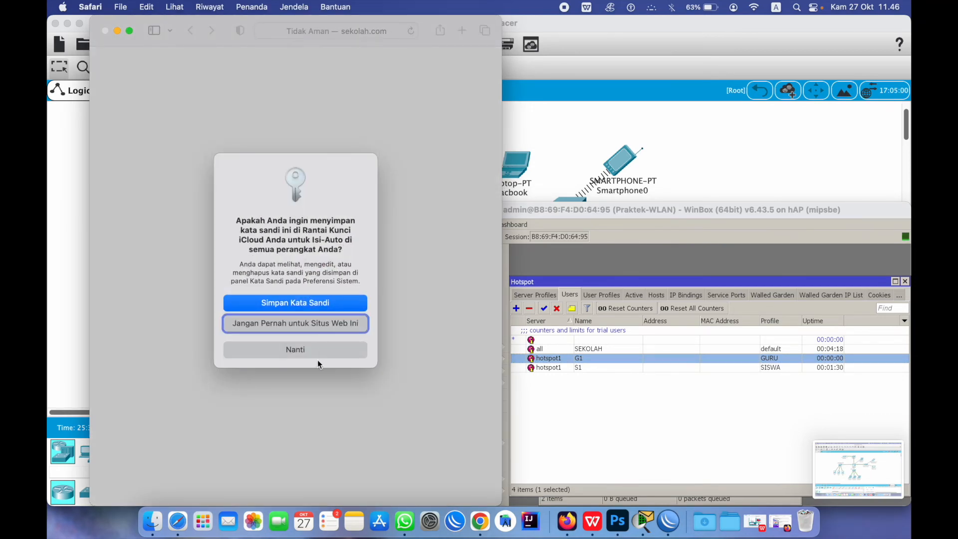
left_click(308, 351)
left_click(666, 287)
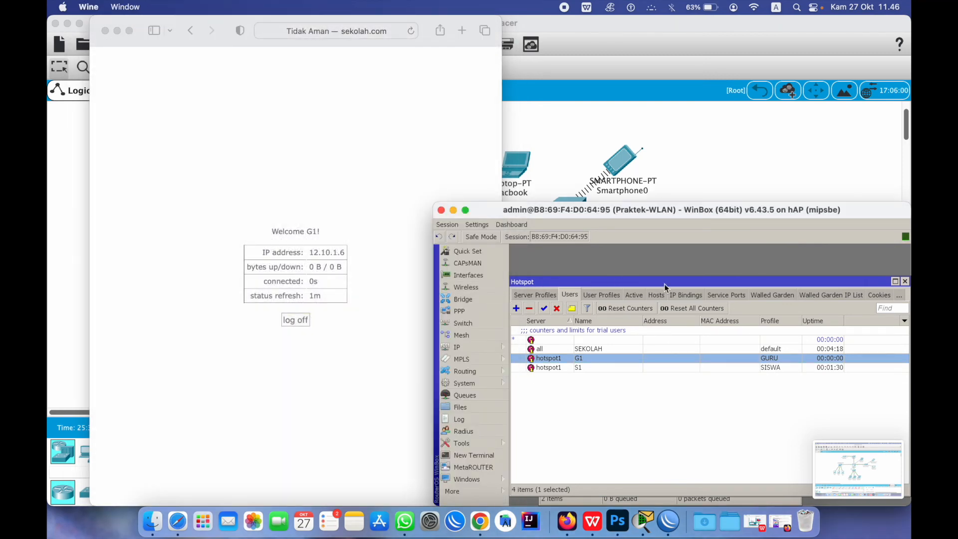
left_click(906, 281)
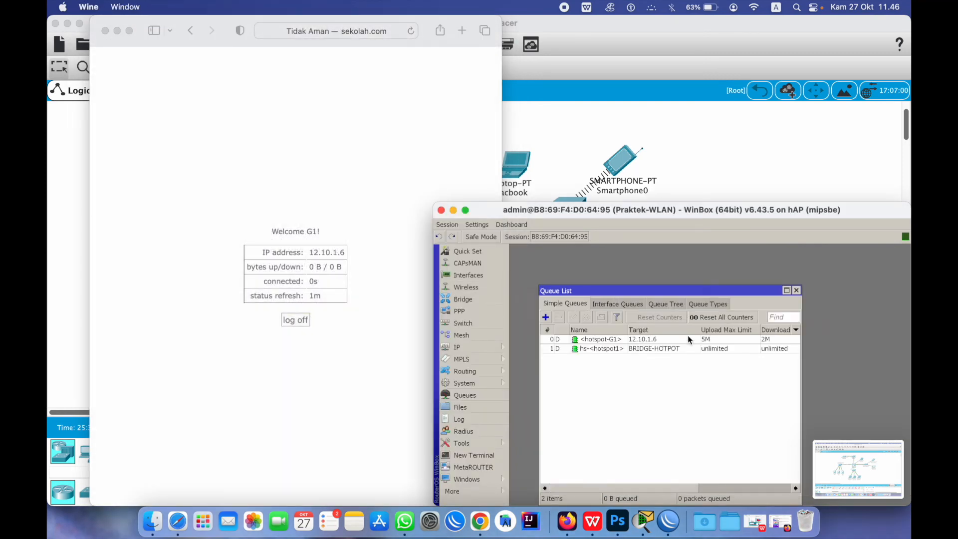
Move the Queue List up and inspect the <hotspot-G1> queue for 12.10.1.6 at 5M/2M
left_click_drag(676, 291, 675, 269)
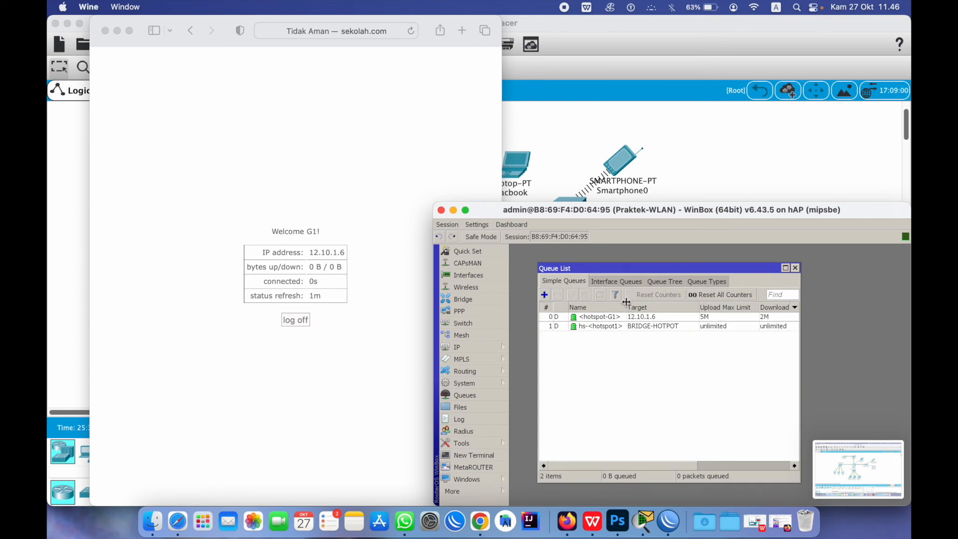
left_click(615, 317)
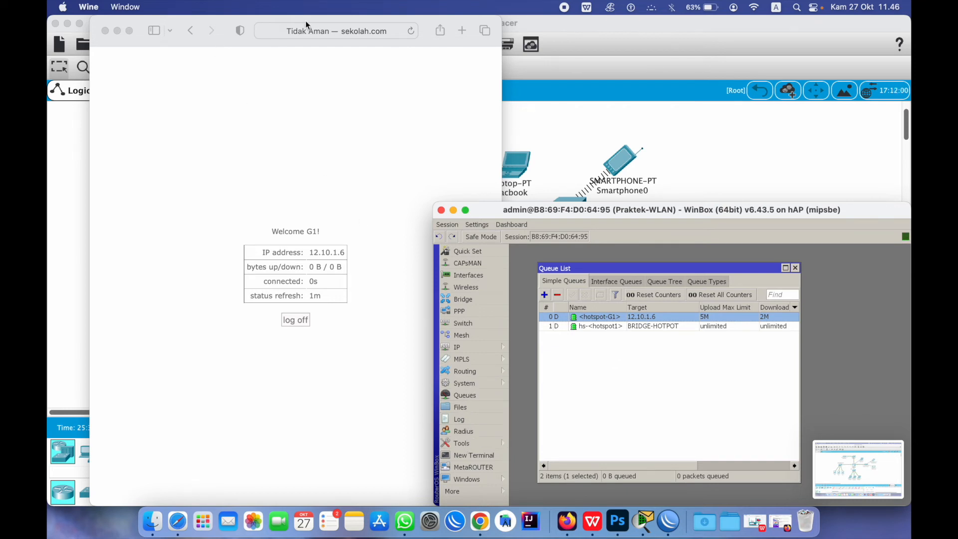
left_click(352, 37)
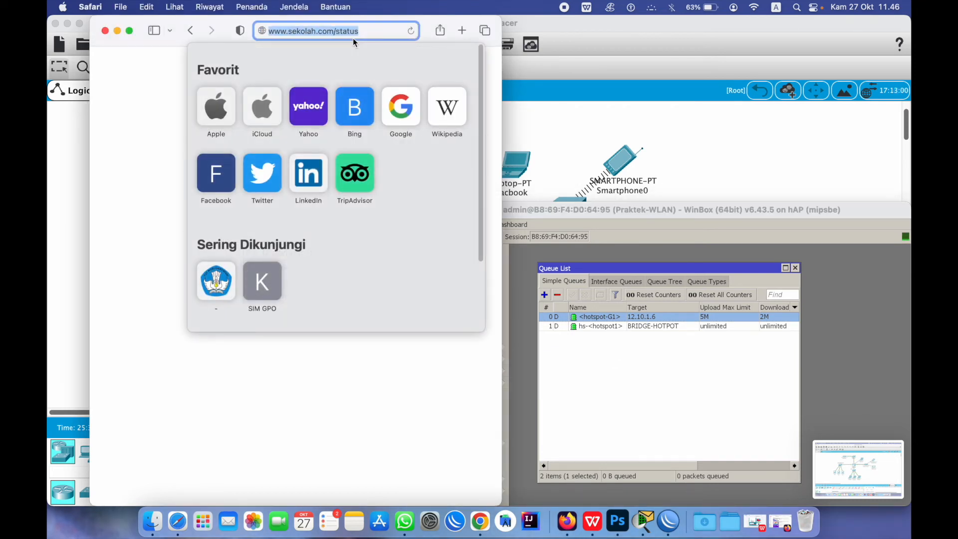
type("SEKOLA")
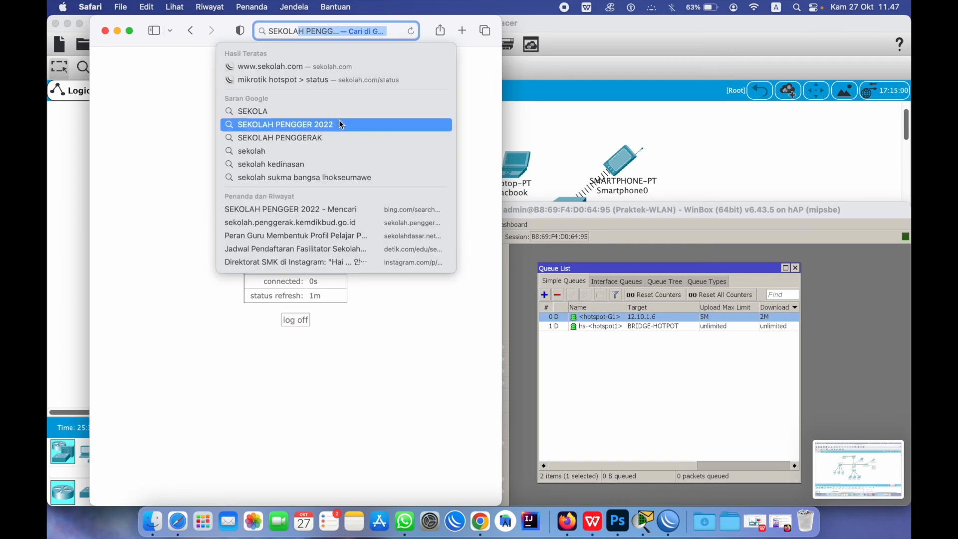
left_click(327, 165)
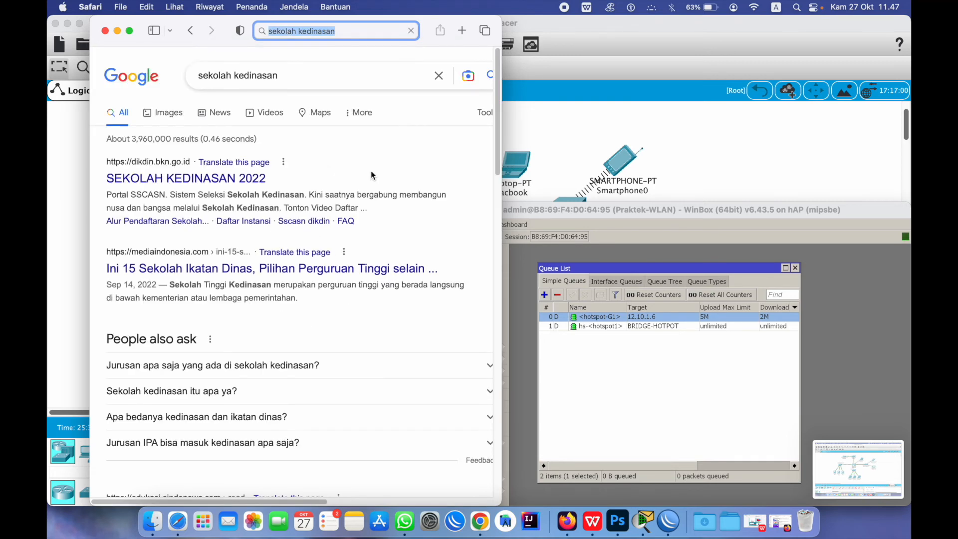
scroll(252, 247, "down", 3)
left_click(214, 74)
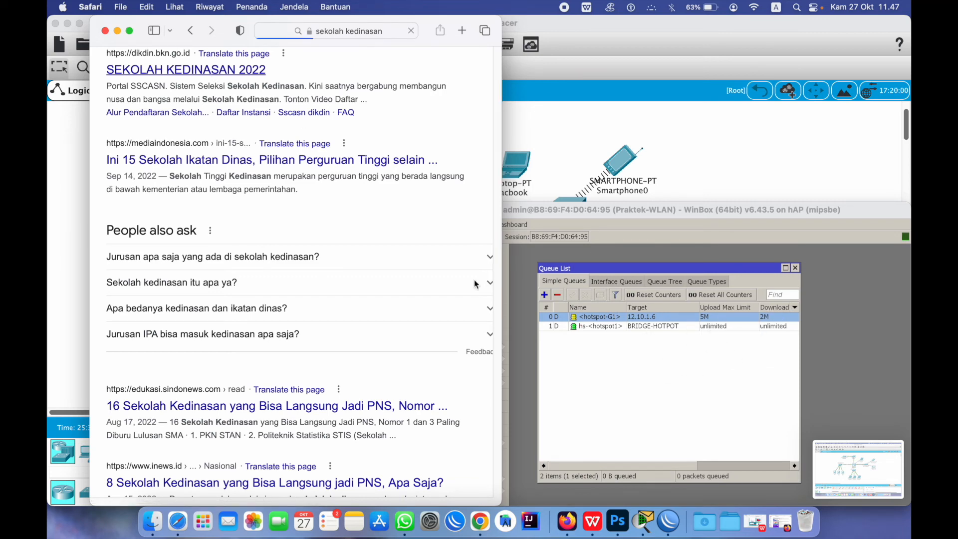
scroll(361, 349, "down", 3)
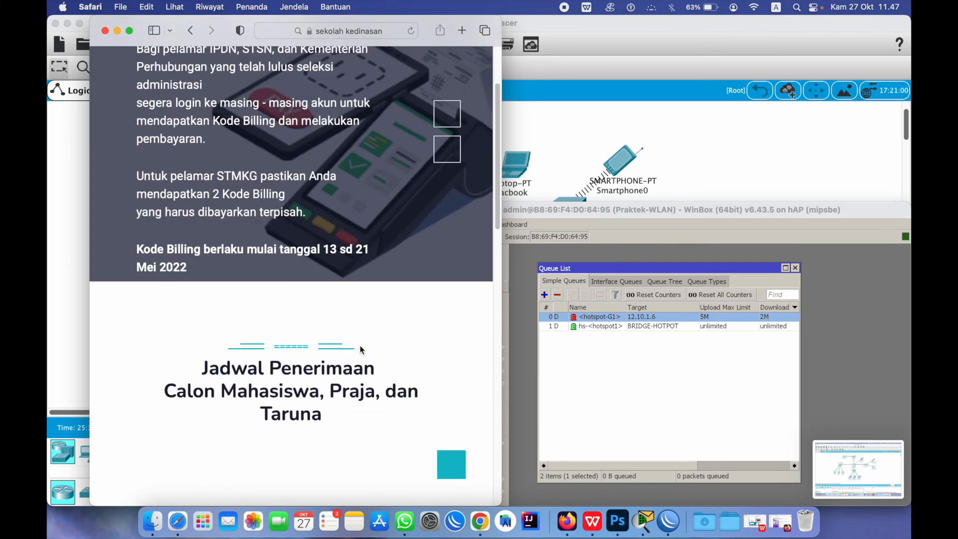
scroll(358, 340, "down", 10)
scroll(357, 340, "up", 5)
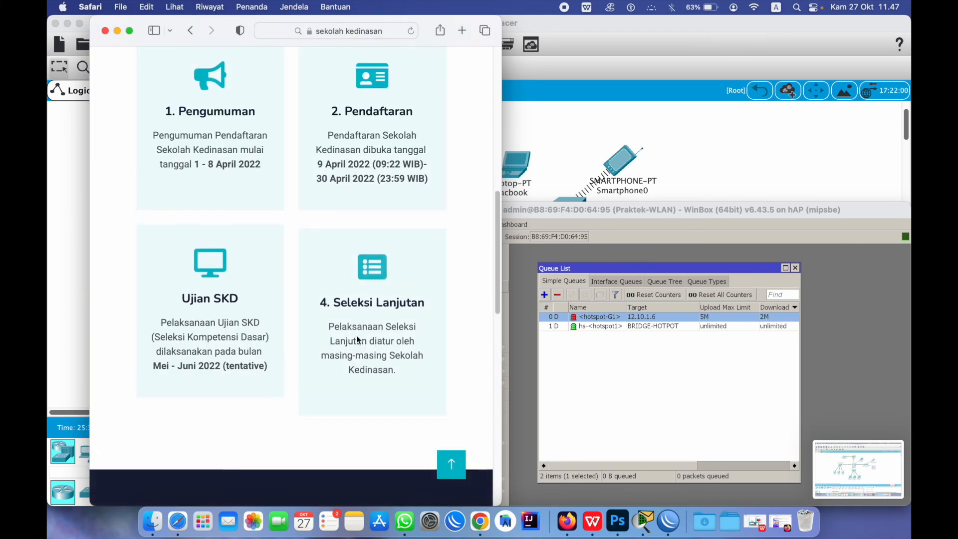
scroll(357, 340, "up", 7)
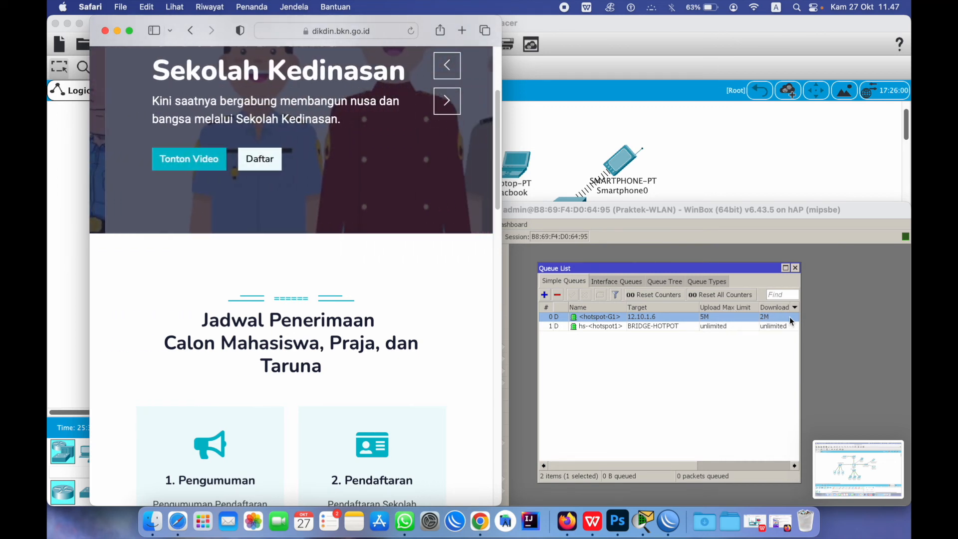
In IP > Hotspot > User Profiles, set the GURU profile's rate limit to 2M/5M
left_click(669, 522)
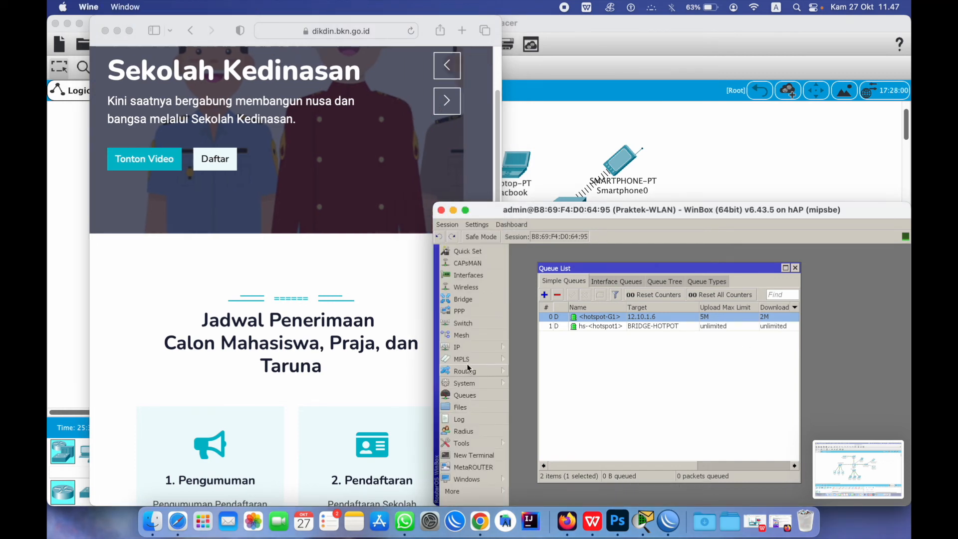
left_click(464, 347)
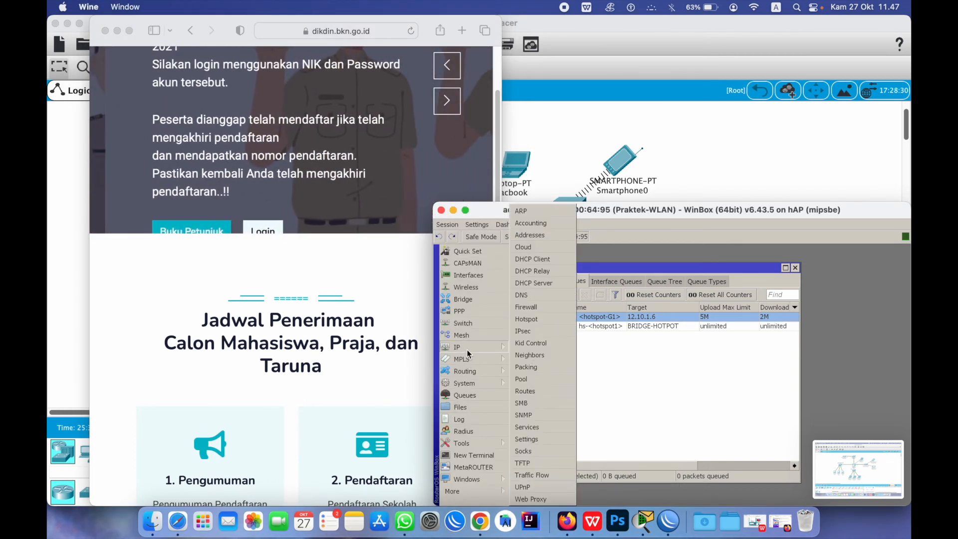
left_click(537, 322)
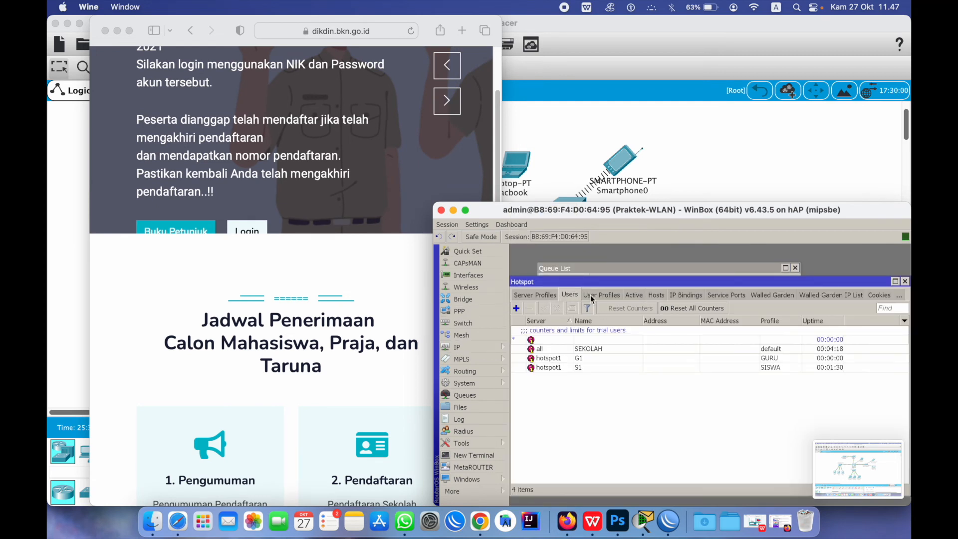
left_click(593, 296)
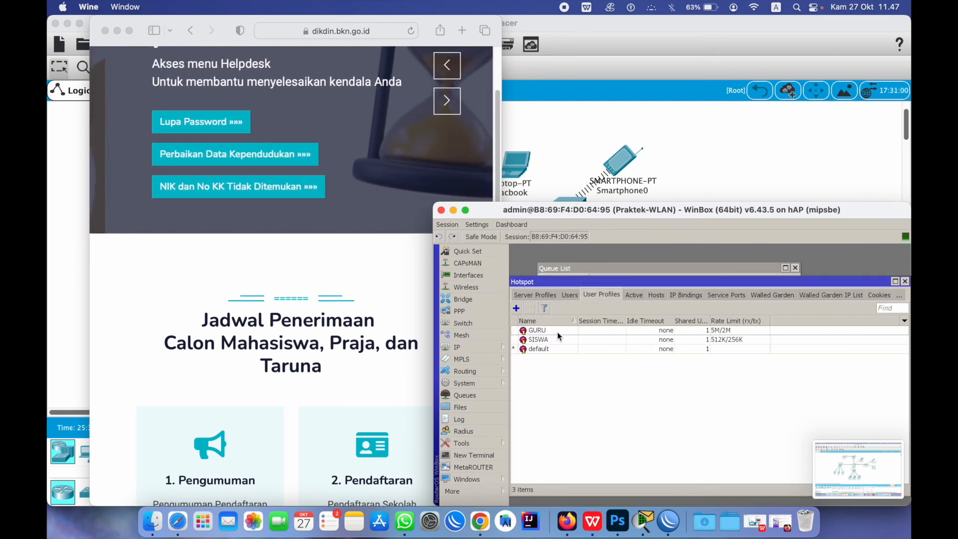
double_click(558, 332)
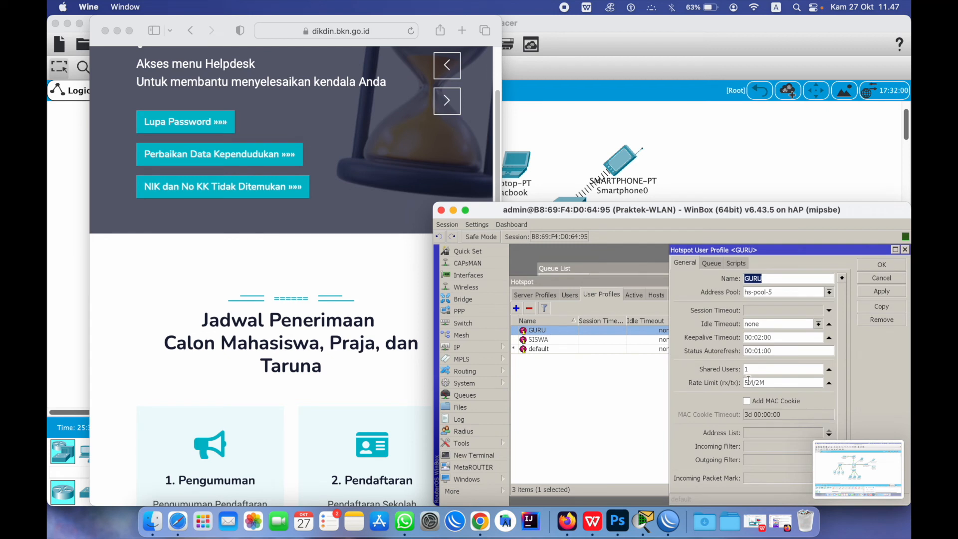
left_click_drag(747, 382, 789, 384)
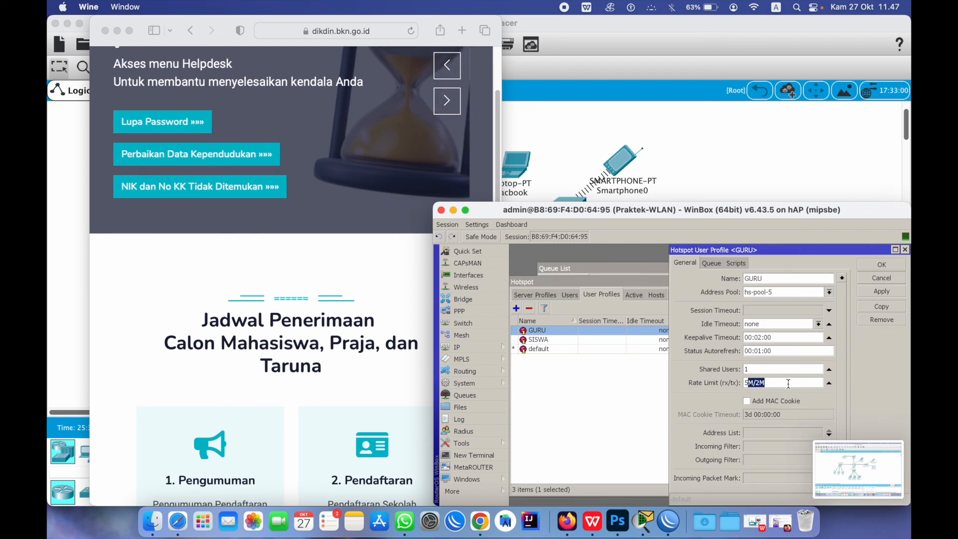
type("2M/5M")
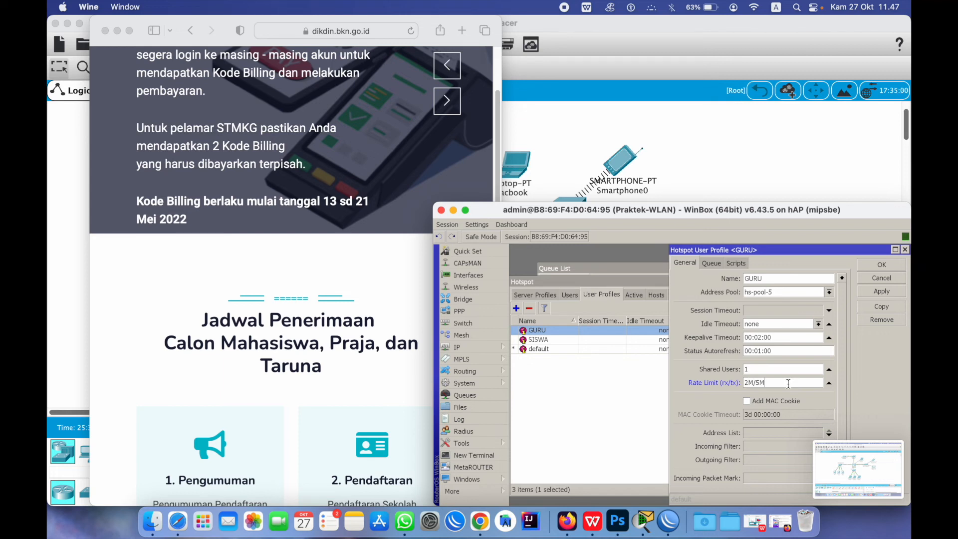
left_click(882, 292)
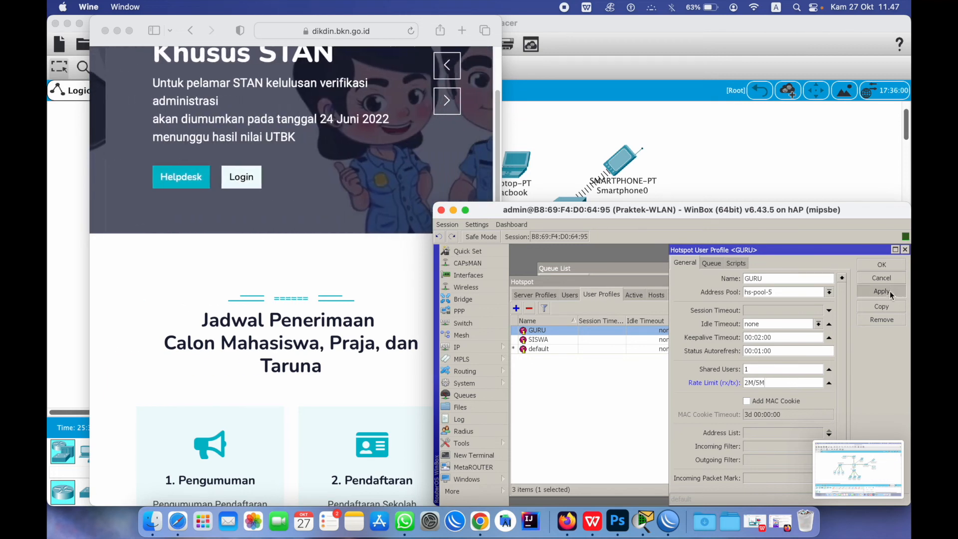
left_click(882, 265)
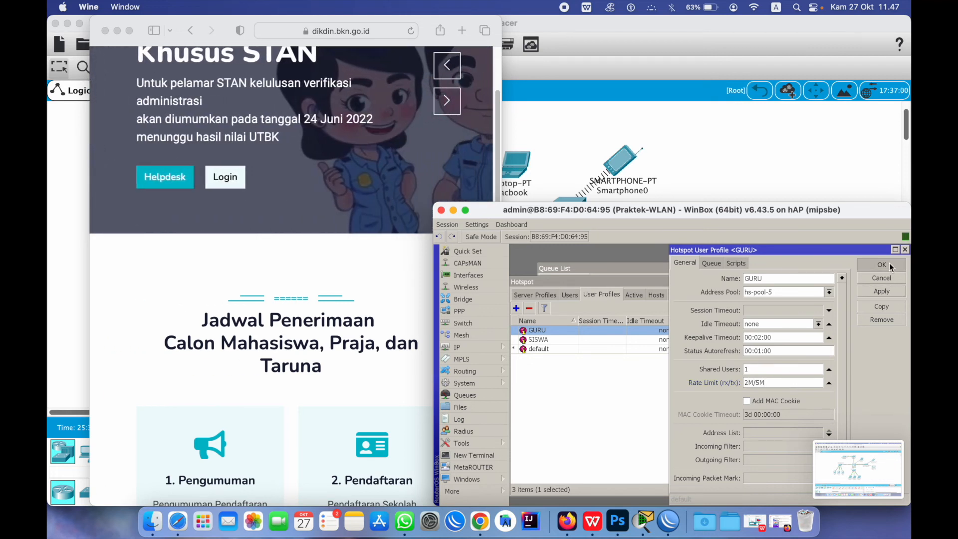
Change the SISWA profile's rate limit to 512K/700K and save it
double_click(568, 340)
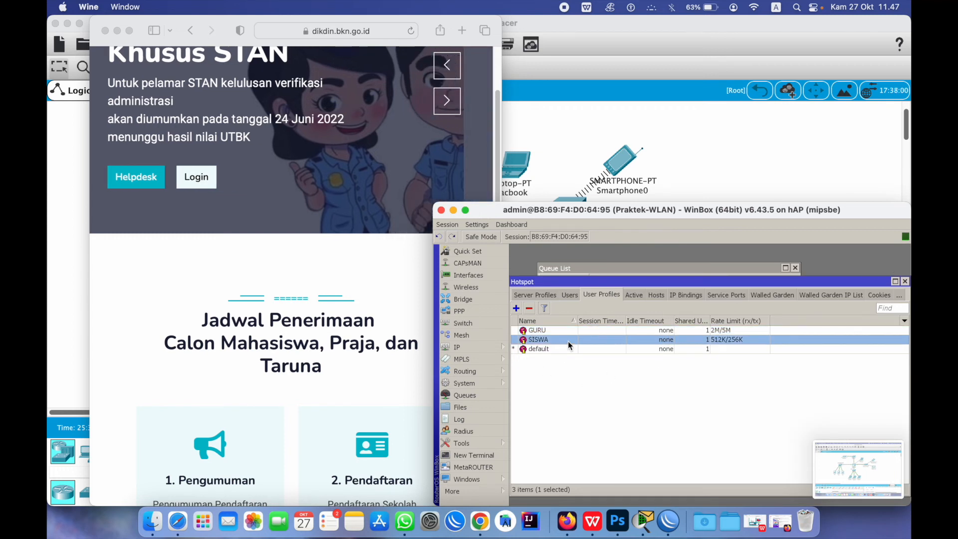
left_click_drag(796, 382, 664, 387)
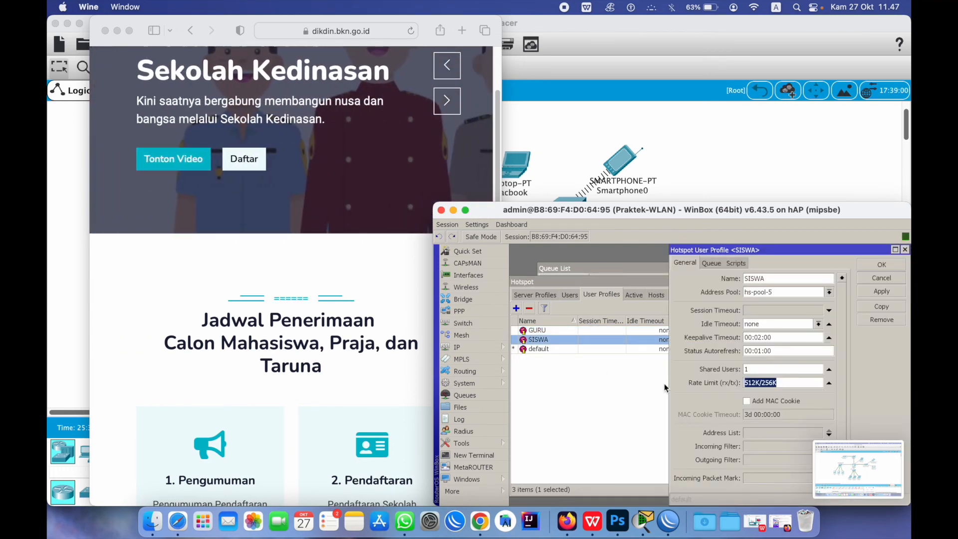
type("2")
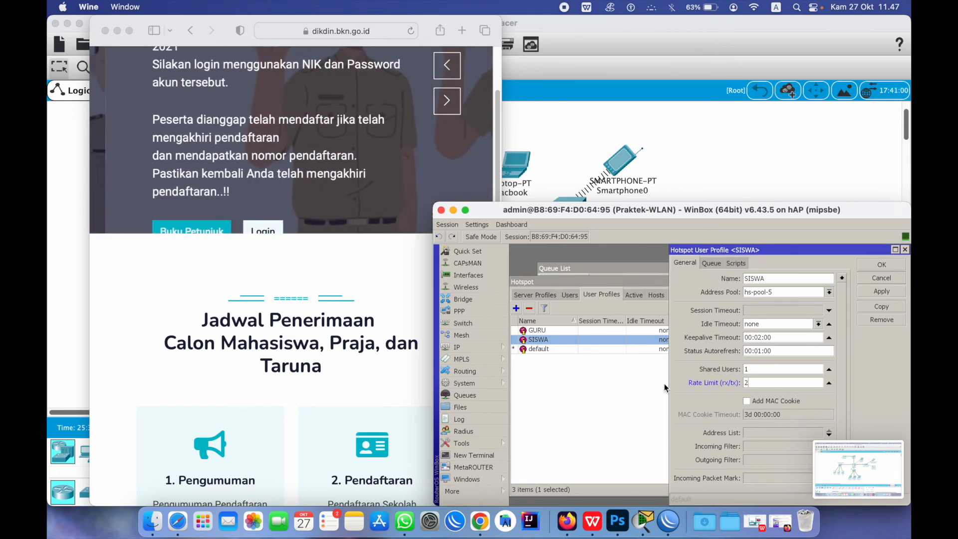
key("BackSpace")
type("5")
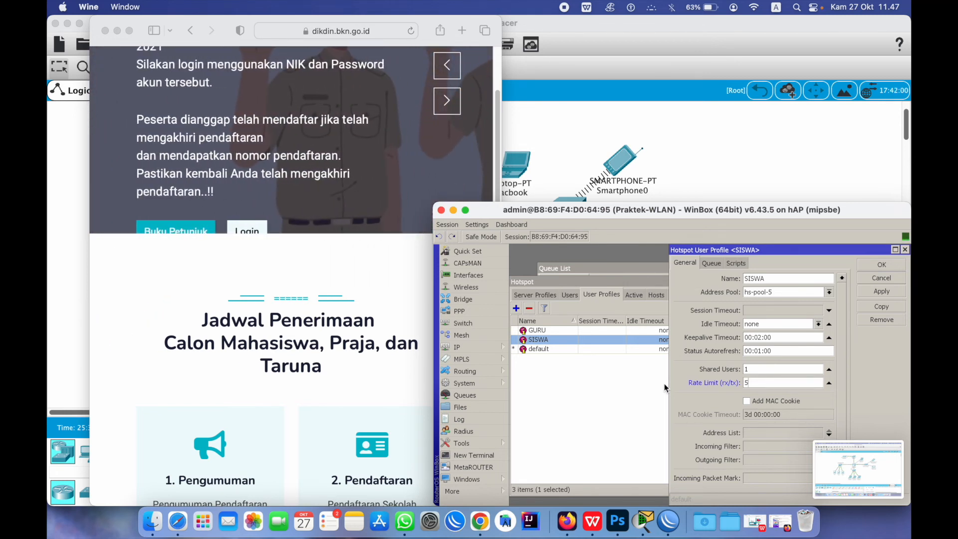
type("12K/")
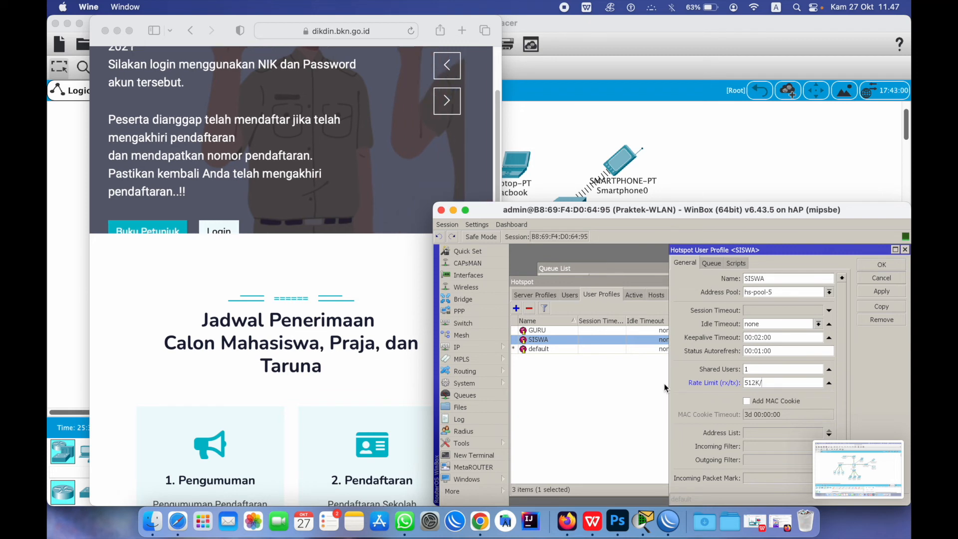
type("700K")
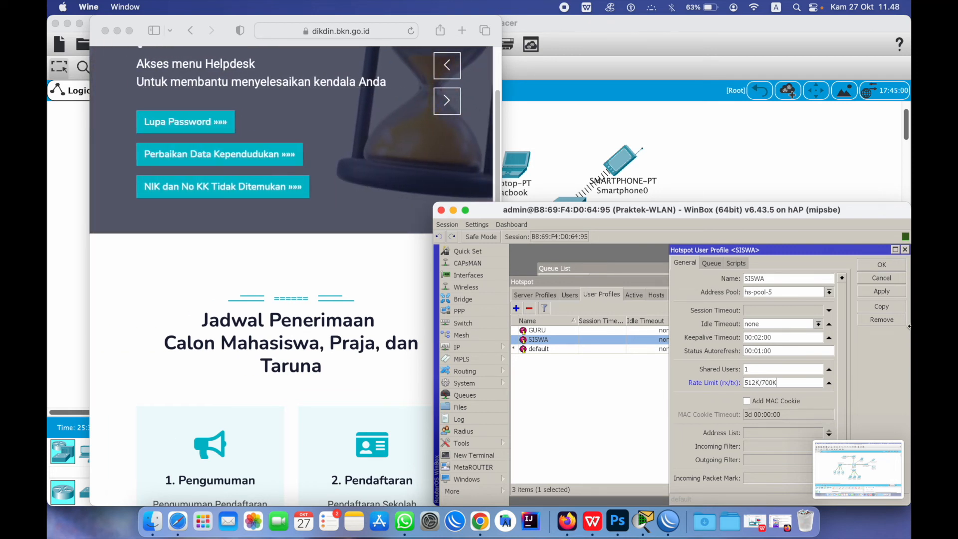
left_click(874, 266)
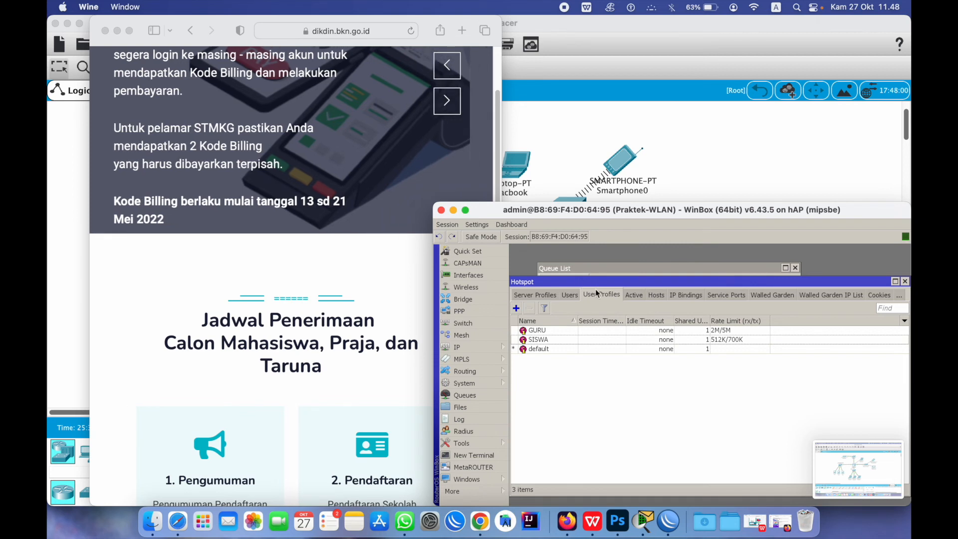
Remove G1's active hotspot session and its stored login cookie
left_click(627, 296)
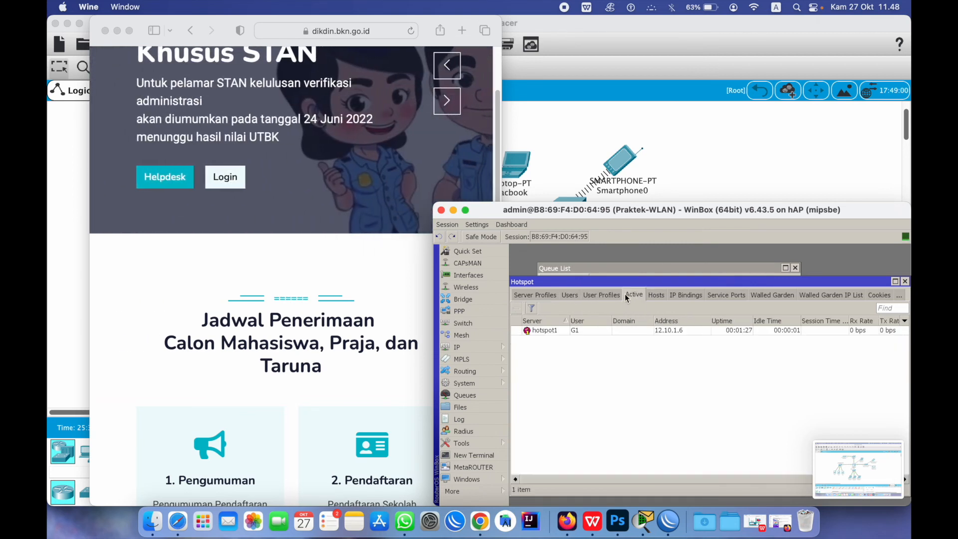
left_click(536, 331)
left_click(516, 309)
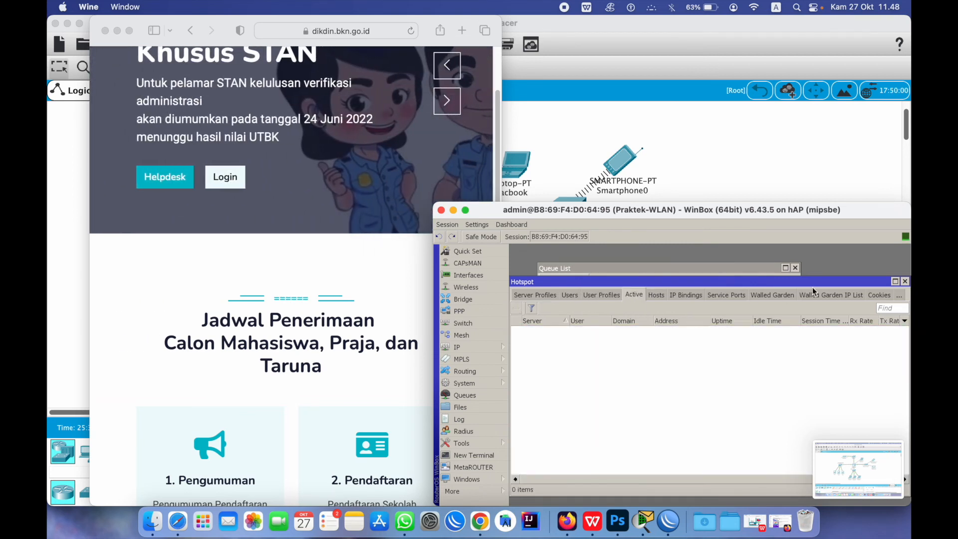
left_click(878, 295)
left_click(537, 330)
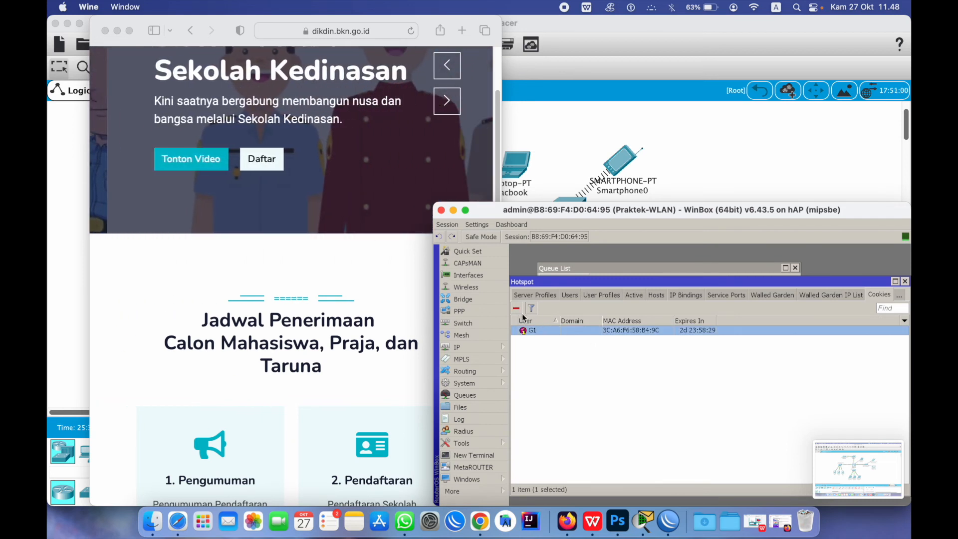
left_click(516, 308)
Add hotspot user G2 on hotspot1 with the GURU profile, then close the Hotspot window
left_click(571, 295)
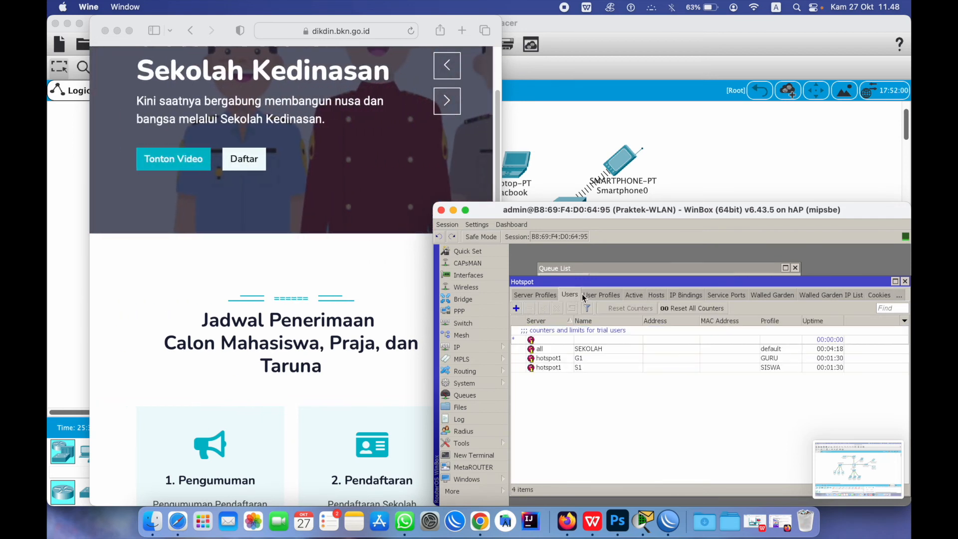
left_click(516, 308)
left_click(620, 334)
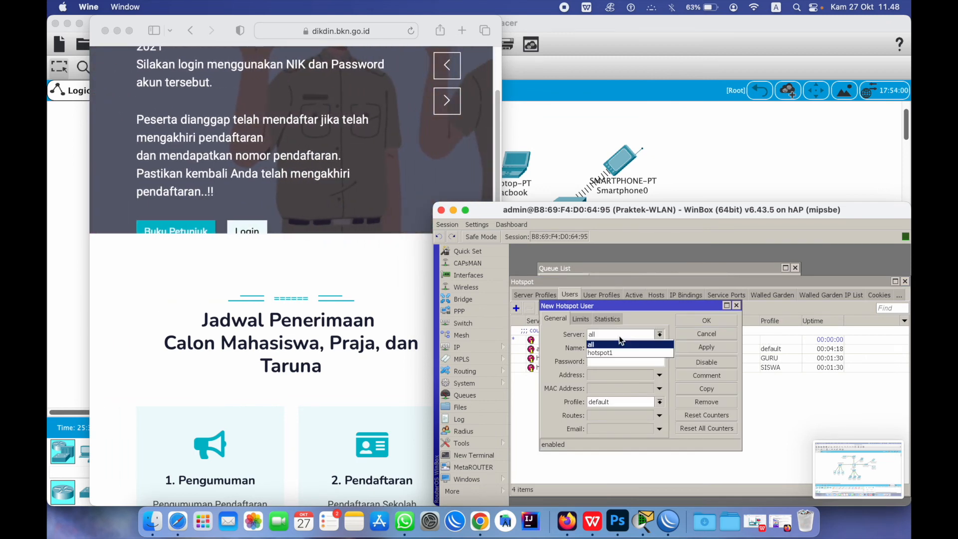
left_click(619, 351)
double_click(619, 348)
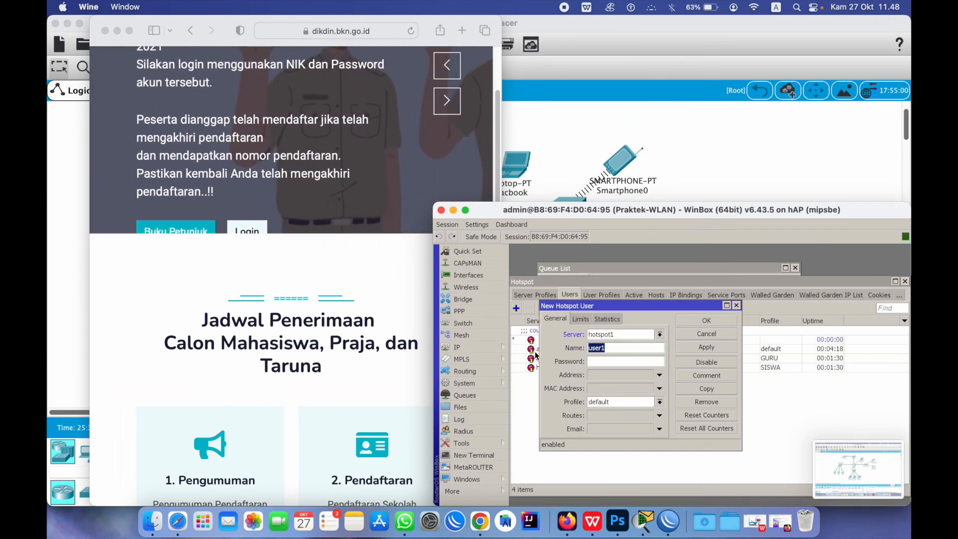
type("G2")
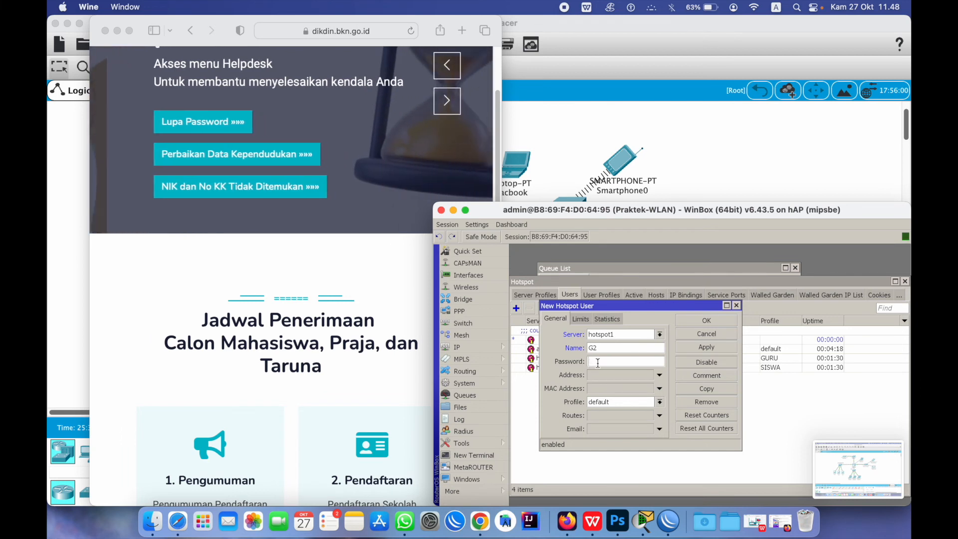
type("2")
left_click(648, 403)
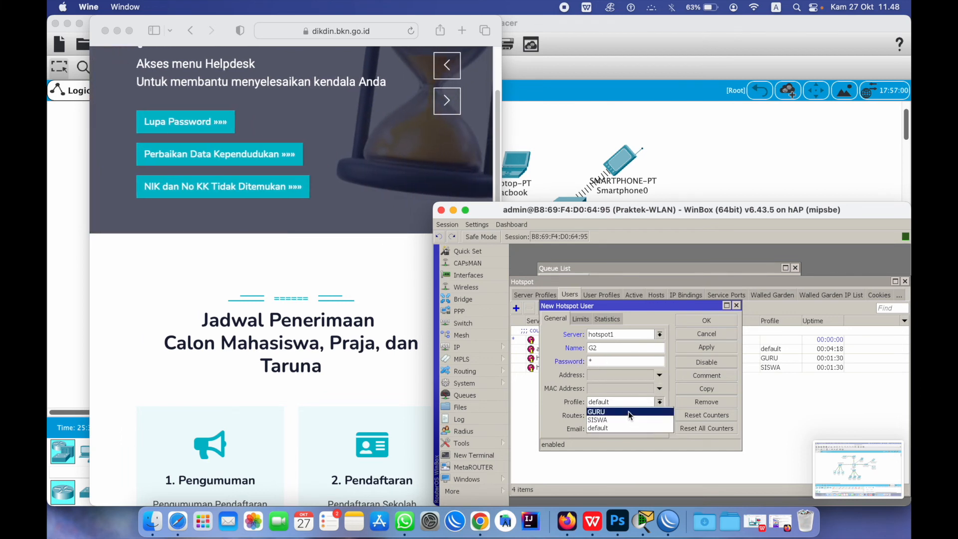
left_click(628, 411)
left_click(720, 324)
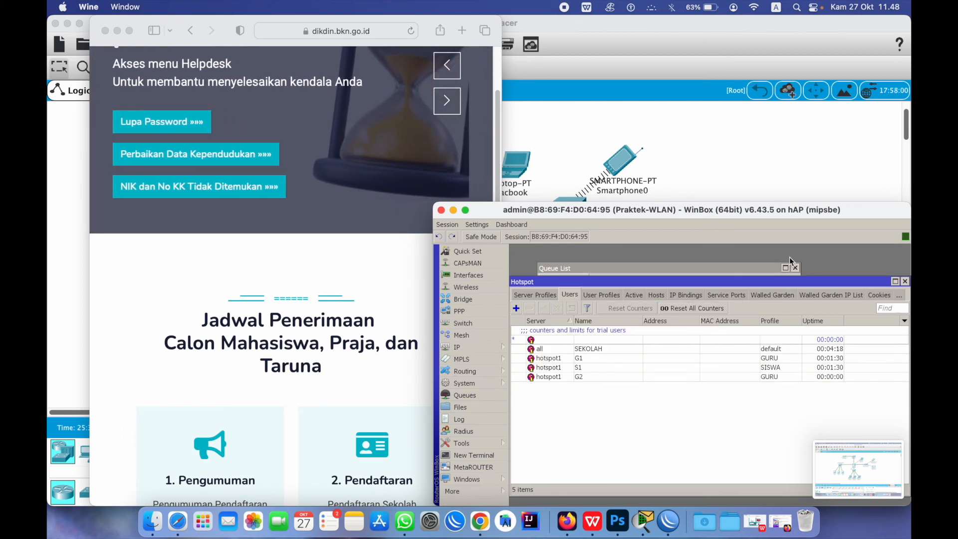
left_click(906, 282)
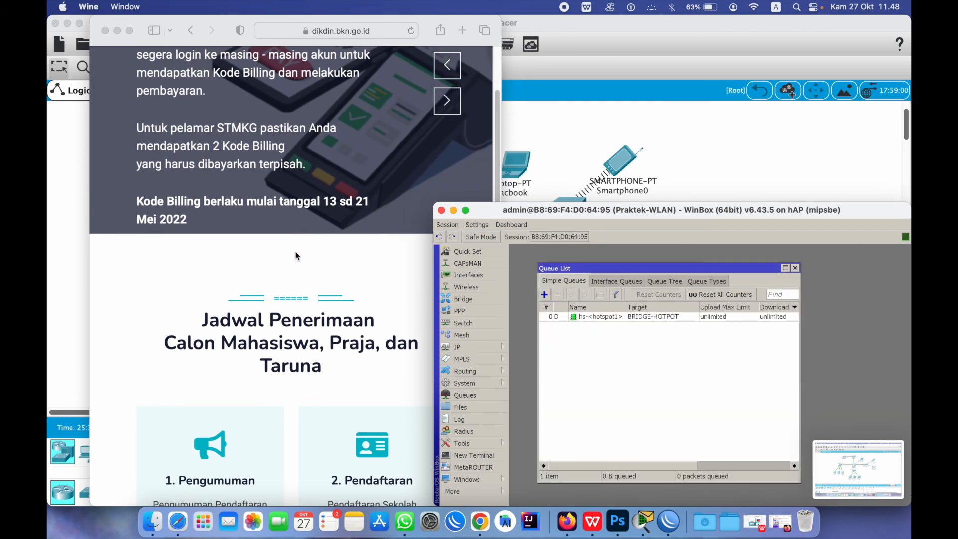
Log in to the sekolah.com hotspot portal as G2 and decline saving the password
left_click(318, 31)
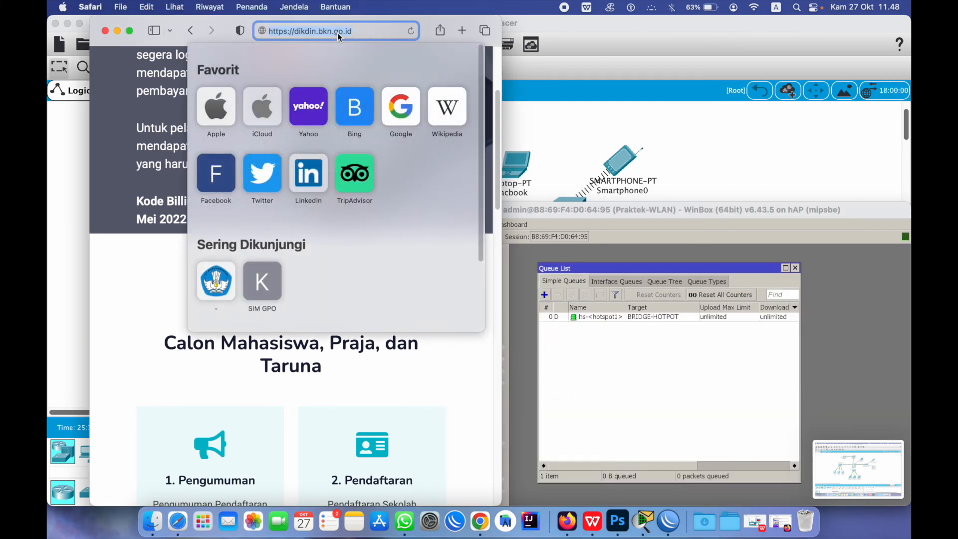
type("sekolah.com")
key("Return")
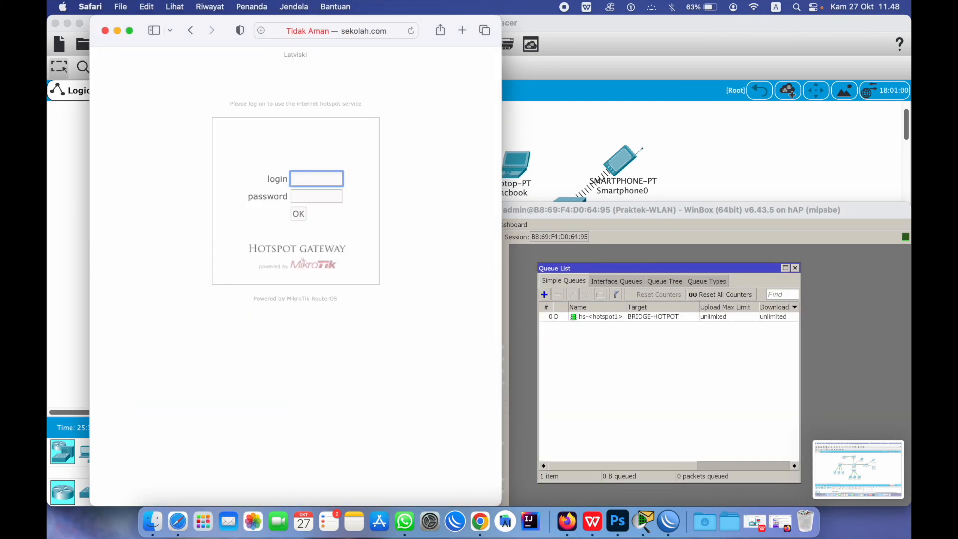
left_click(304, 195)
type("•")
left_click(299, 214)
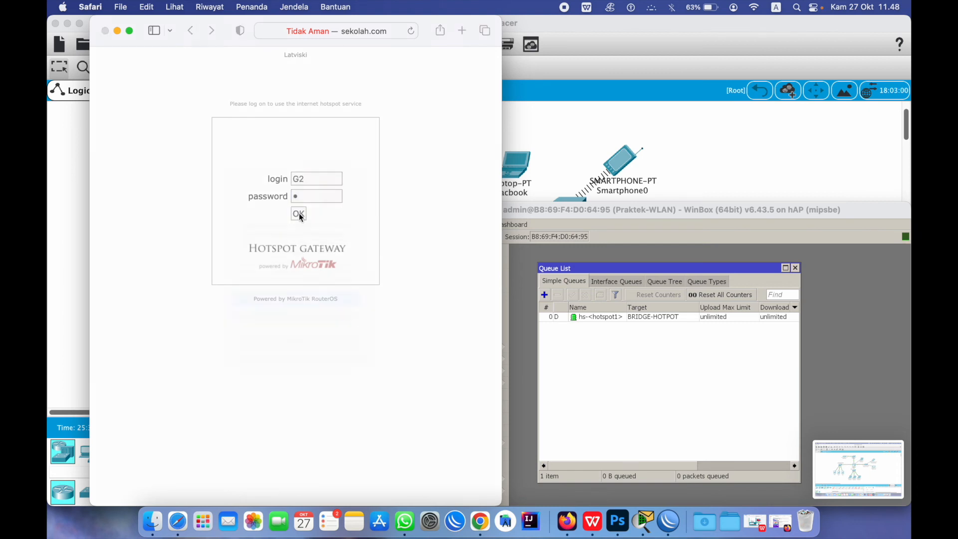
left_click(322, 352)
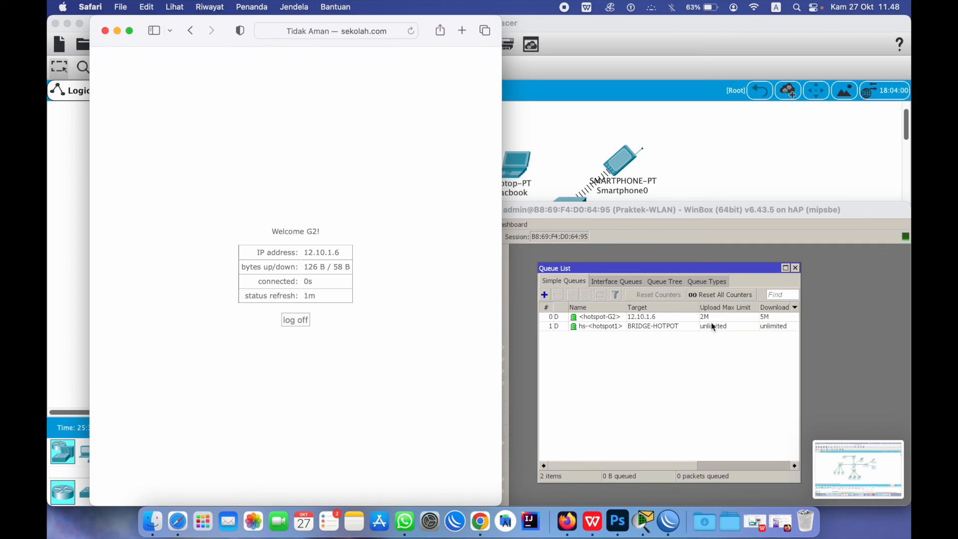
left_click(332, 32)
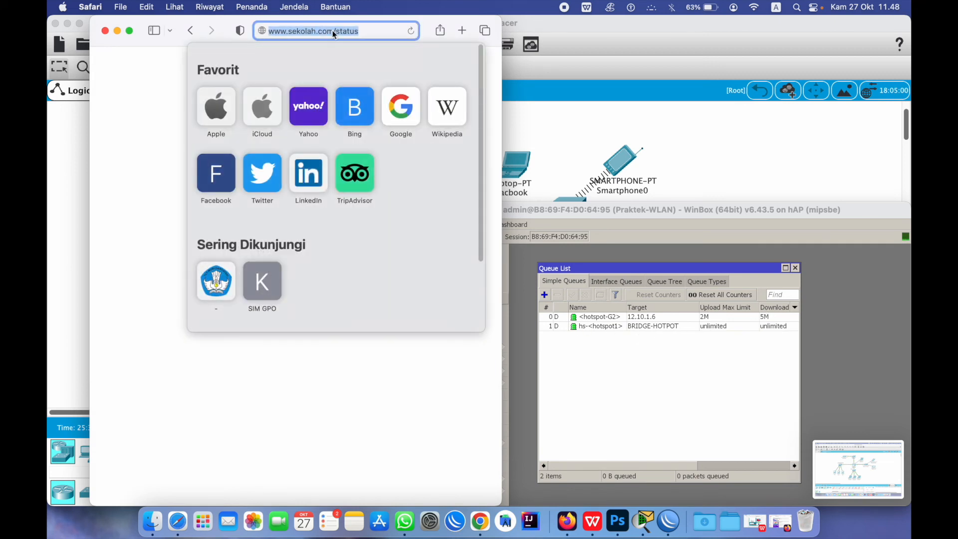
Search Google for 'guru penggerak' and open the Sekolah Penggerak Unduhan page
type("SE")
key("BackSpace")
key("BackSpace")
key("BackSpace")
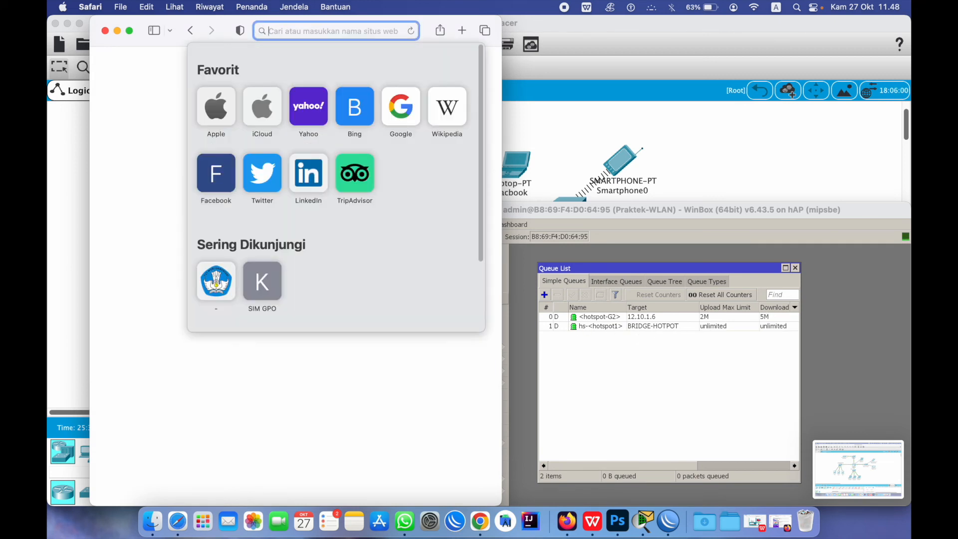
type("GURU")
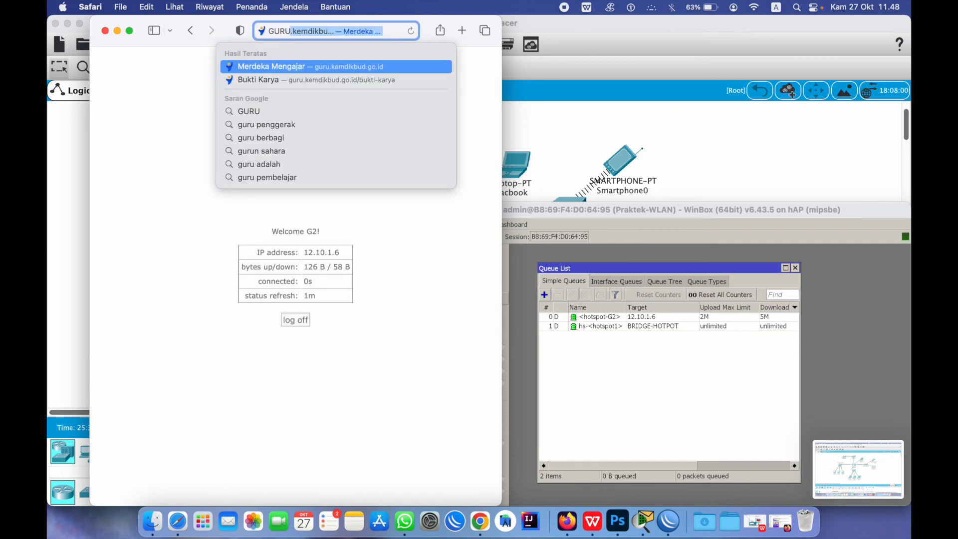
left_click(256, 125)
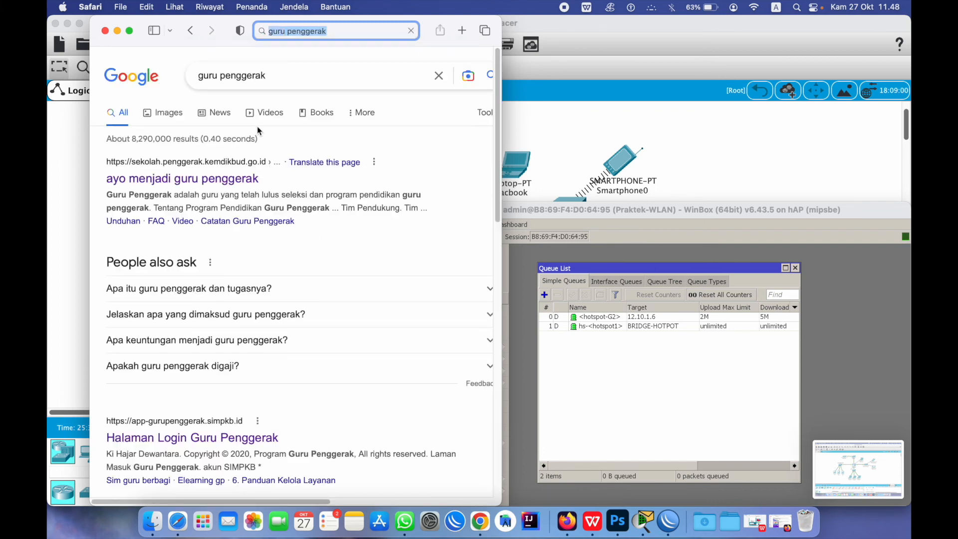
scroll(334, 306, "down", 10)
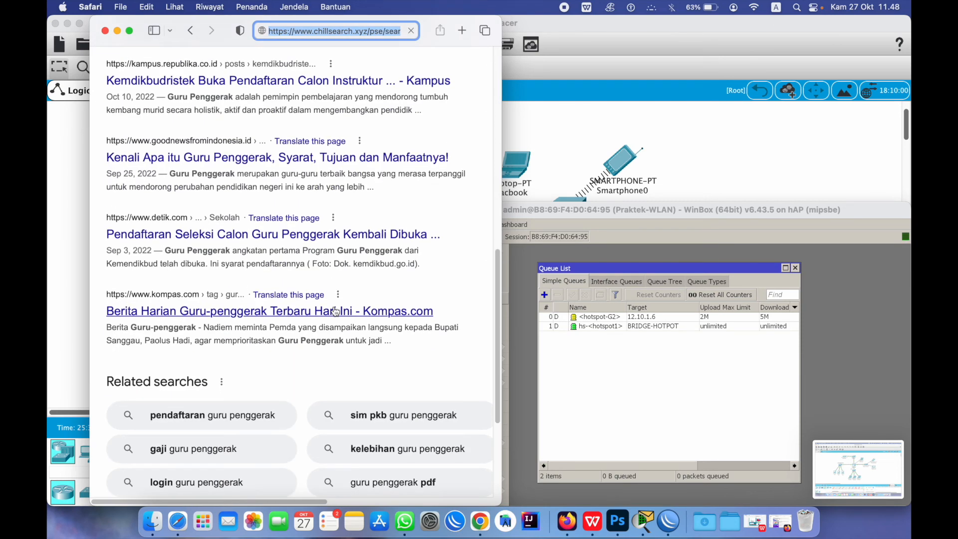
scroll(335, 311, "up", 5)
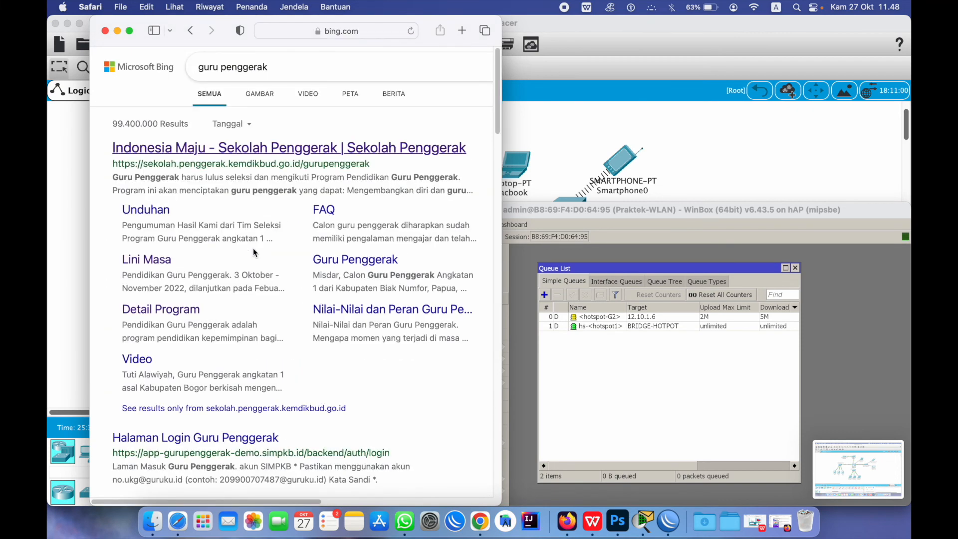
left_click(142, 212)
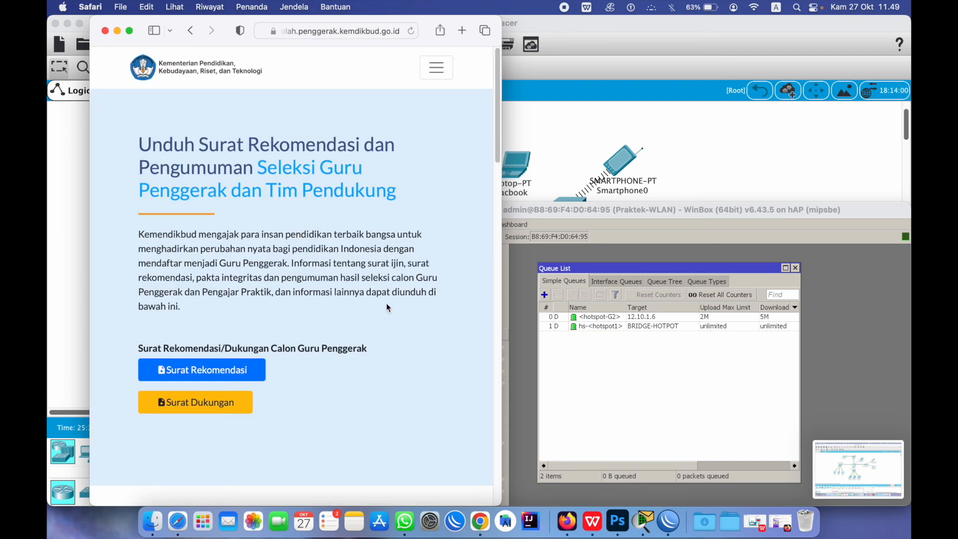
Browse the downloads page and request the Surat Rekomendasi file
scroll(328, 304, "down", 20)
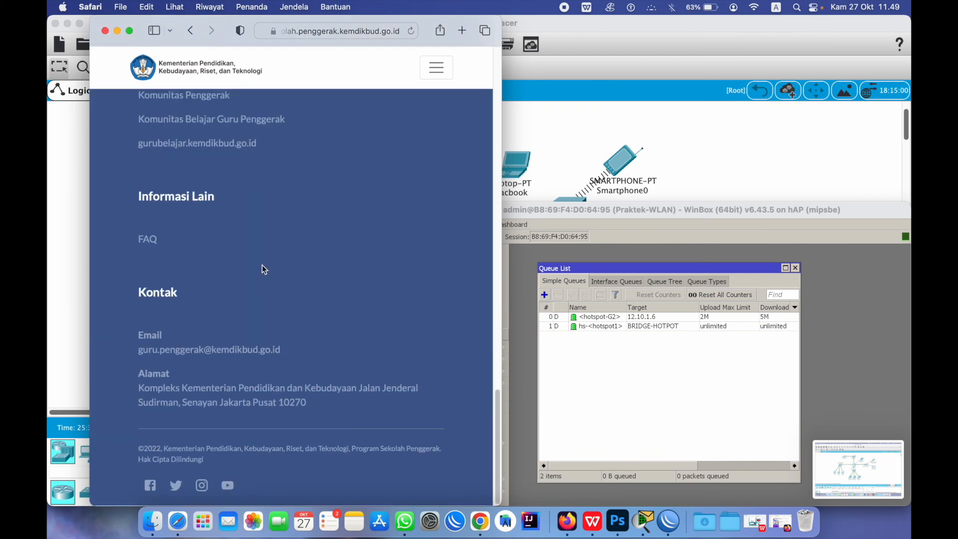
scroll(263, 267, "up", 15)
scroll(287, 274, "up", 5)
scroll(285, 268, "down", 3)
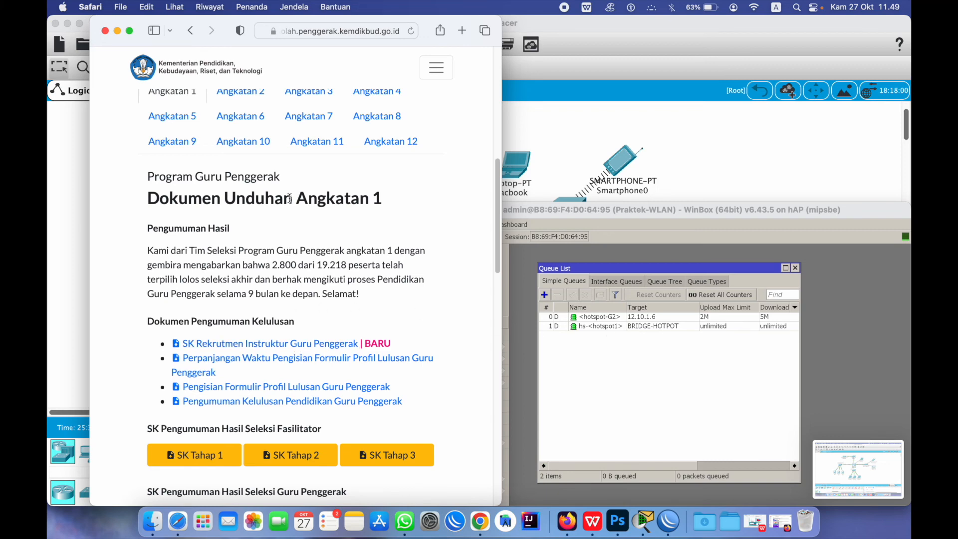
scroll(290, 199, "down", 2)
scroll(291, 200, "up", 10)
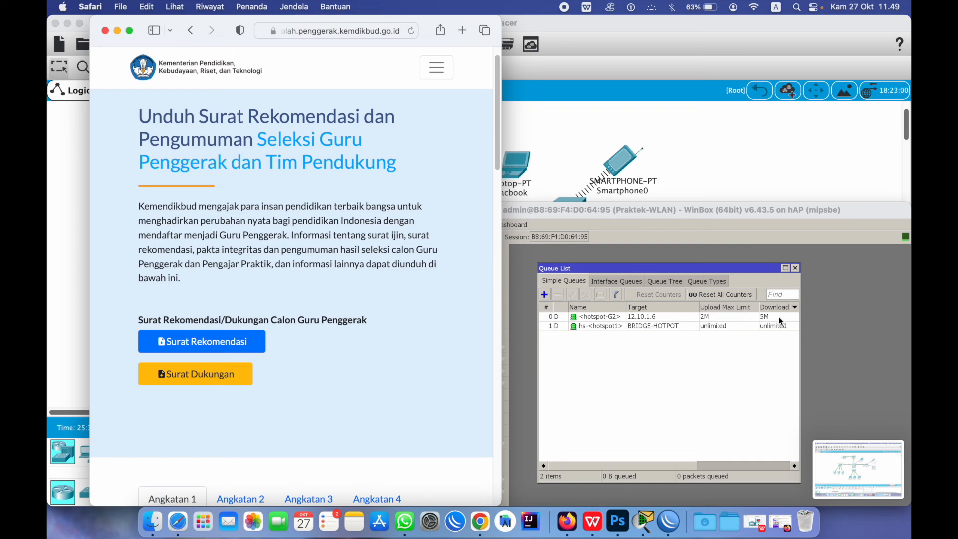
scroll(332, 206, "down", 5)
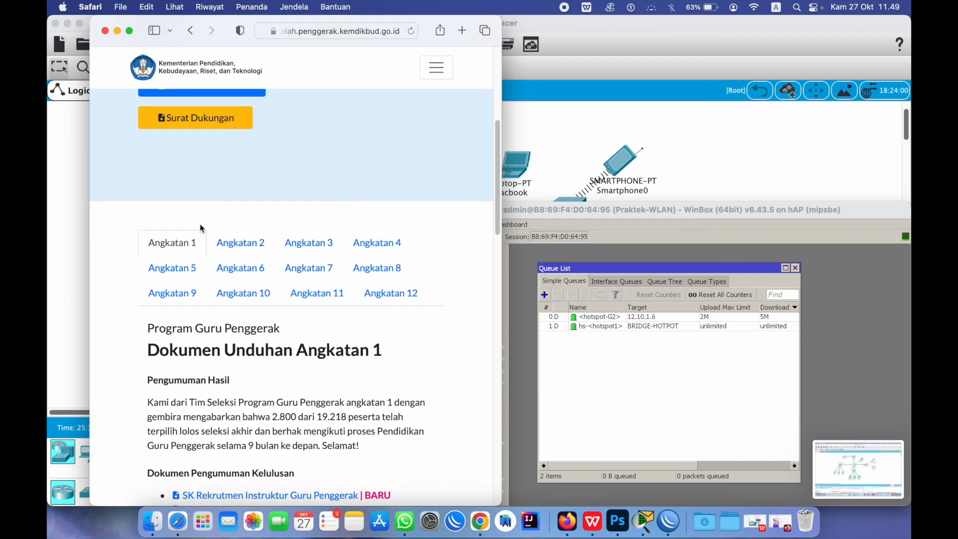
scroll(200, 224, "up", 2)
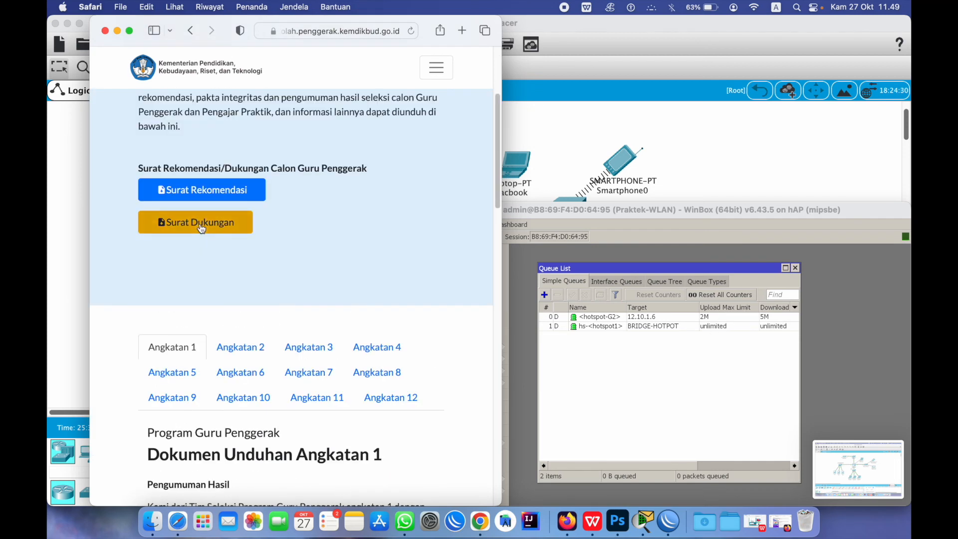
left_click(232, 192)
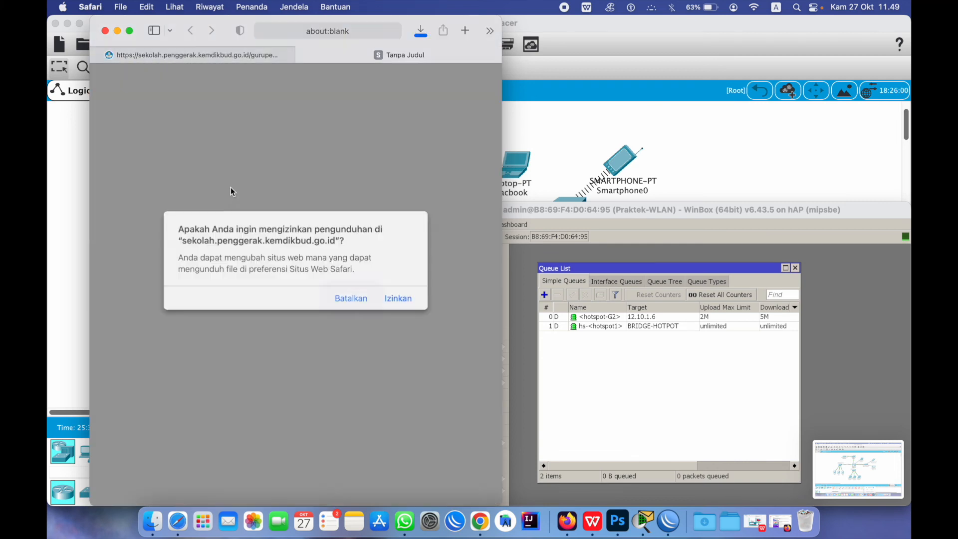
Allow the download, check the downloads list, and view the Angkatan 4 and 3 documents
left_click(390, 300)
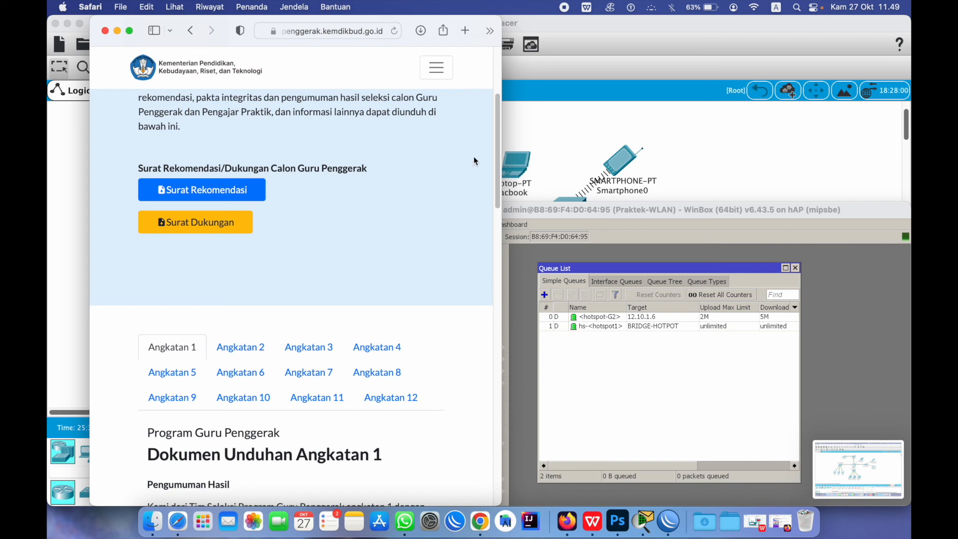
left_click(417, 35)
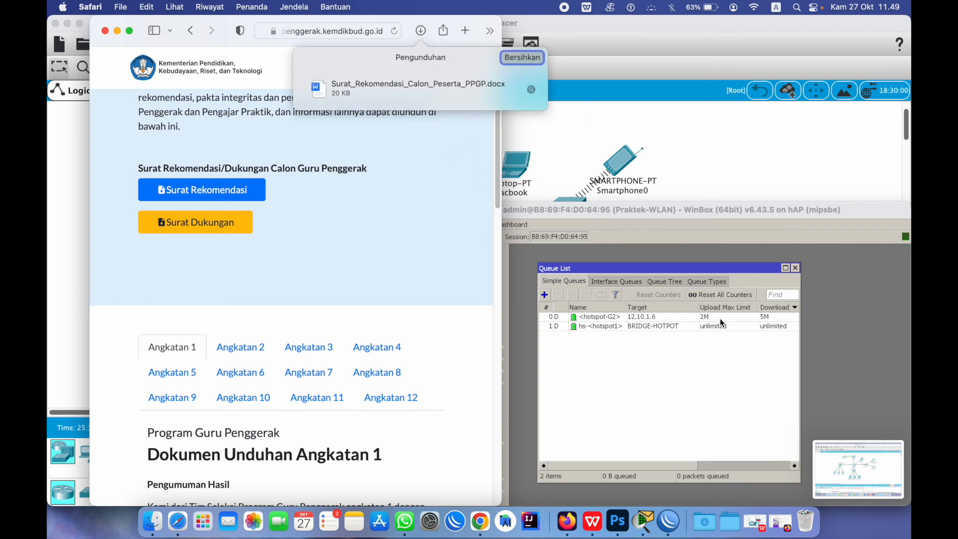
left_click(361, 346)
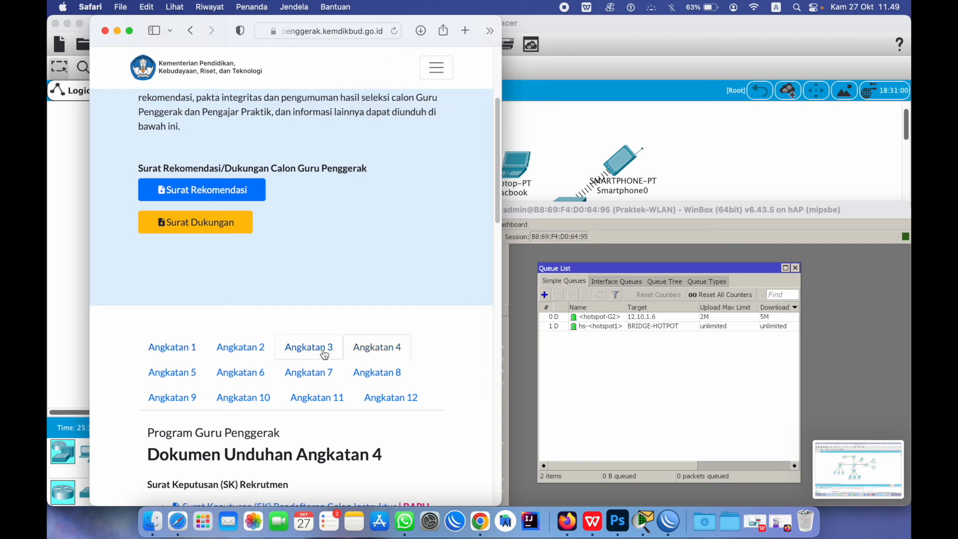
left_click(325, 354)
scroll(293, 399, "up", 4)
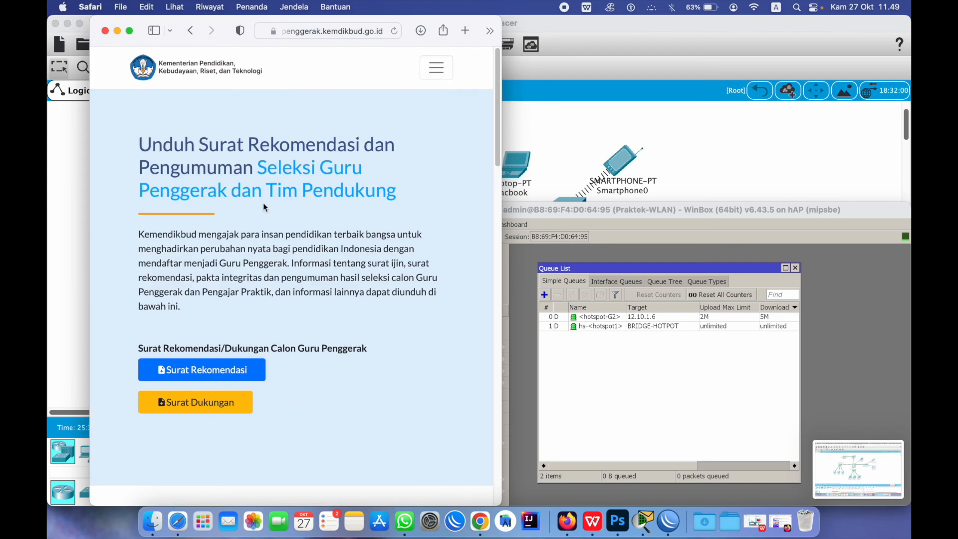
scroll(366, 169, "down", 15)
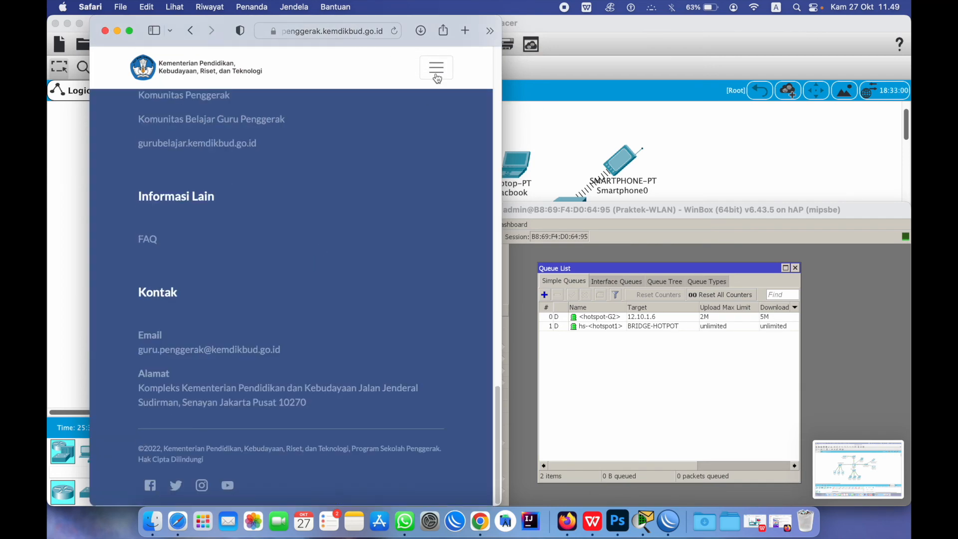
Open the Detail Program page from the site menu, read it, and return to WinBox
left_click(438, 79)
left_click(303, 146)
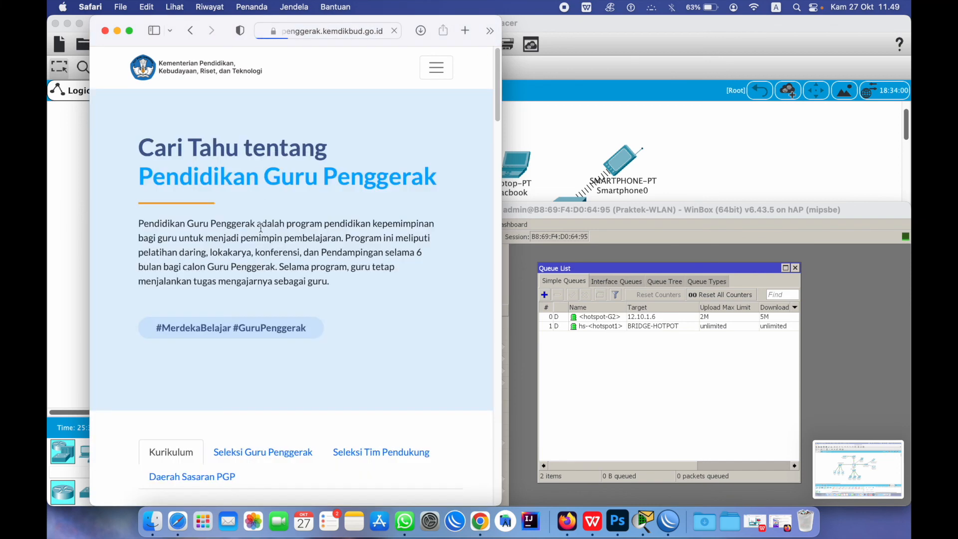
scroll(388, 259, "down", 10)
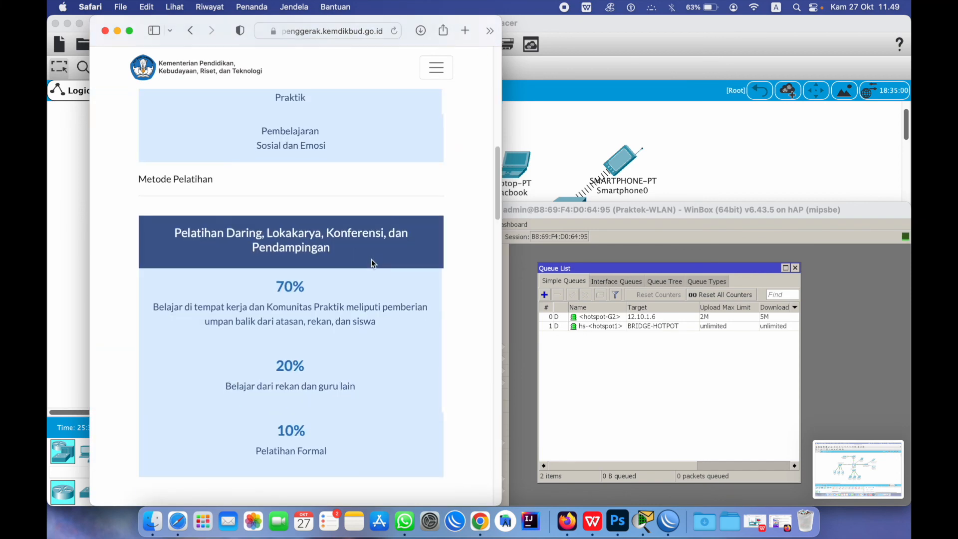
scroll(372, 259, "down", 5)
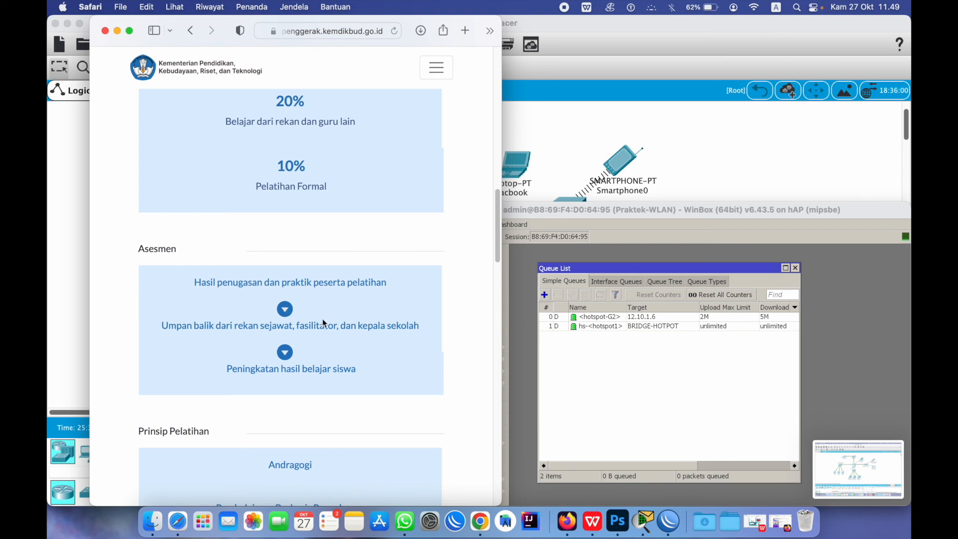
scroll(288, 382, "up", 10)
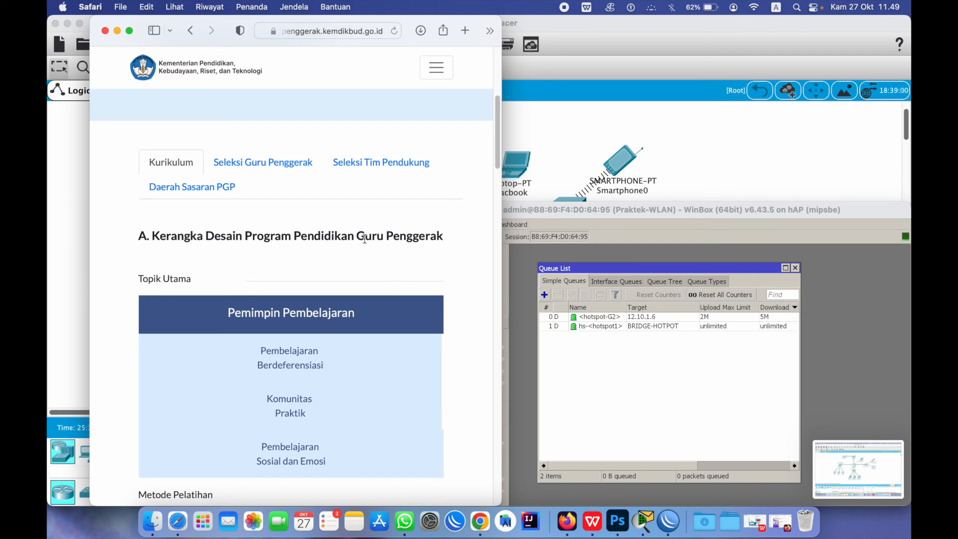
scroll(335, 255, "down", 5)
scroll(335, 254, "up", 5)
scroll(335, 253, "up", 5)
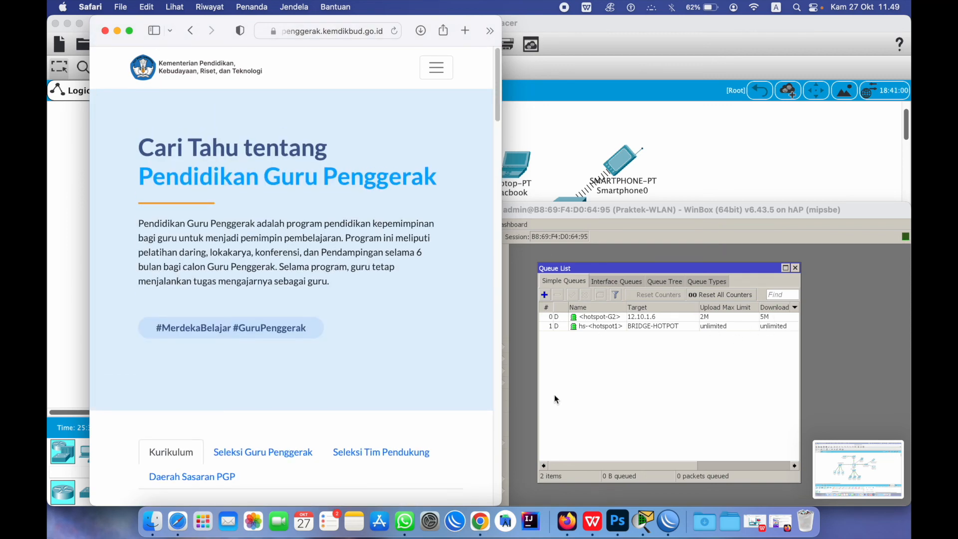
left_click(584, 227)
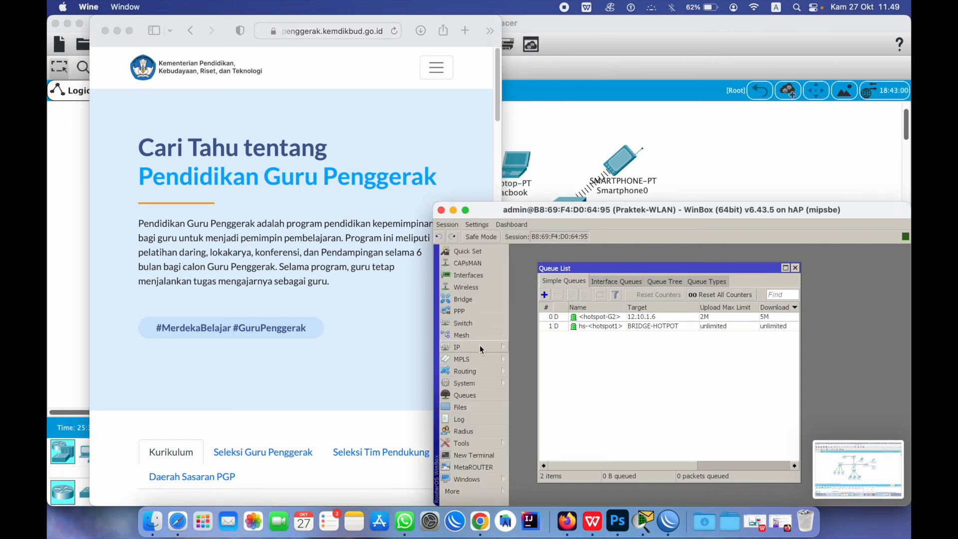
left_click(456, 347)
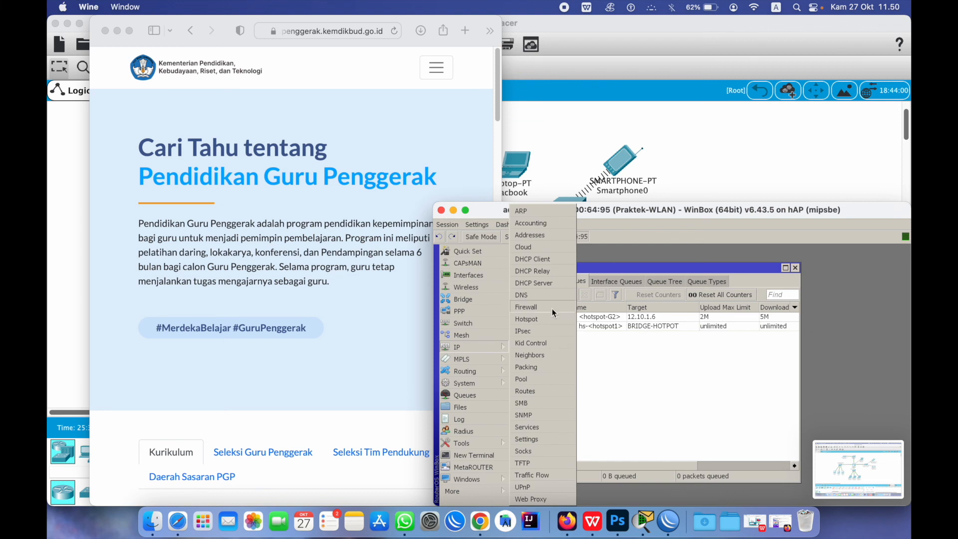
left_click(531, 319)
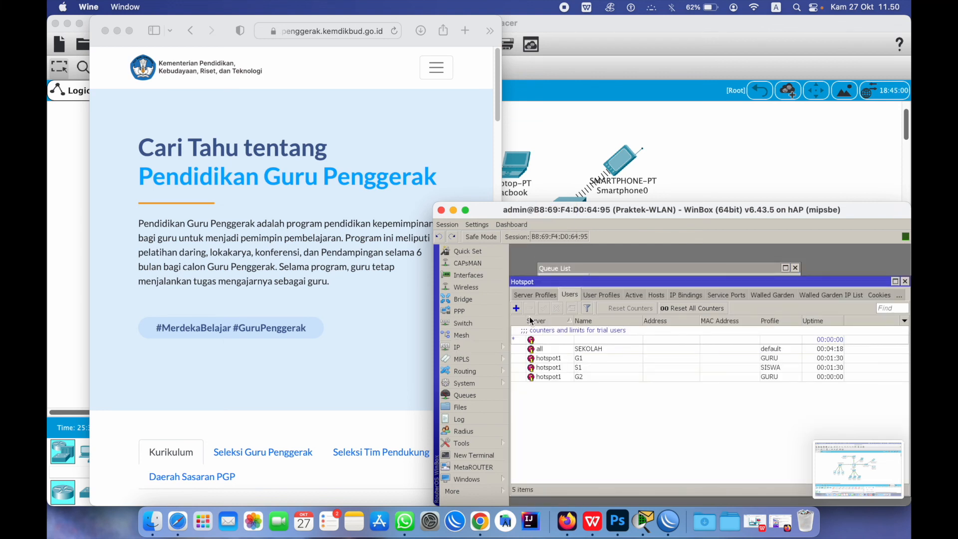
left_click(360, 83)
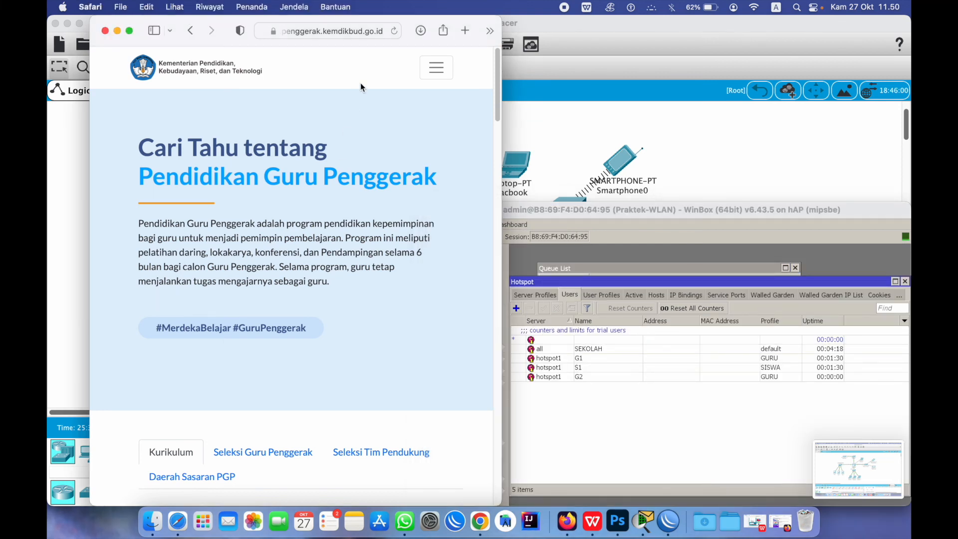
left_click(326, 30)
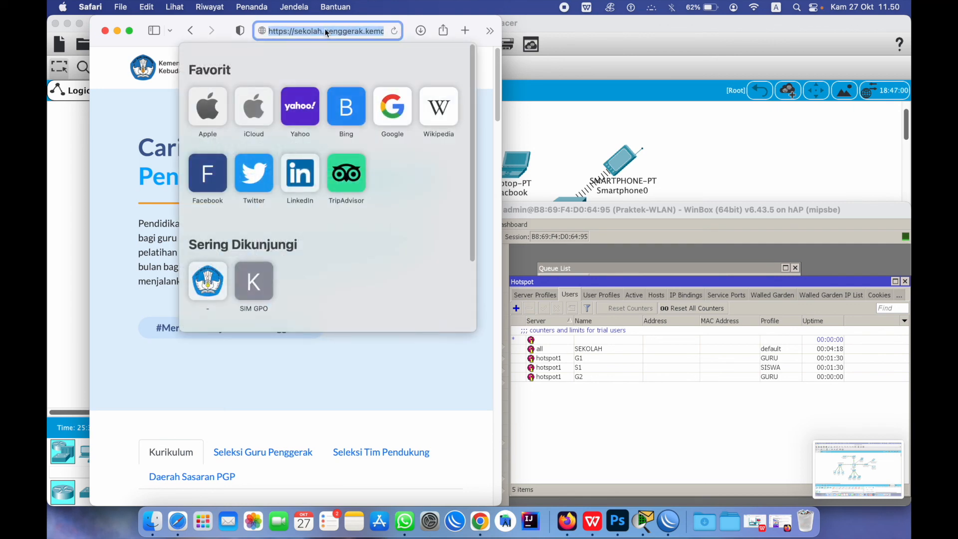
type("www.sekolah.com/status ...")
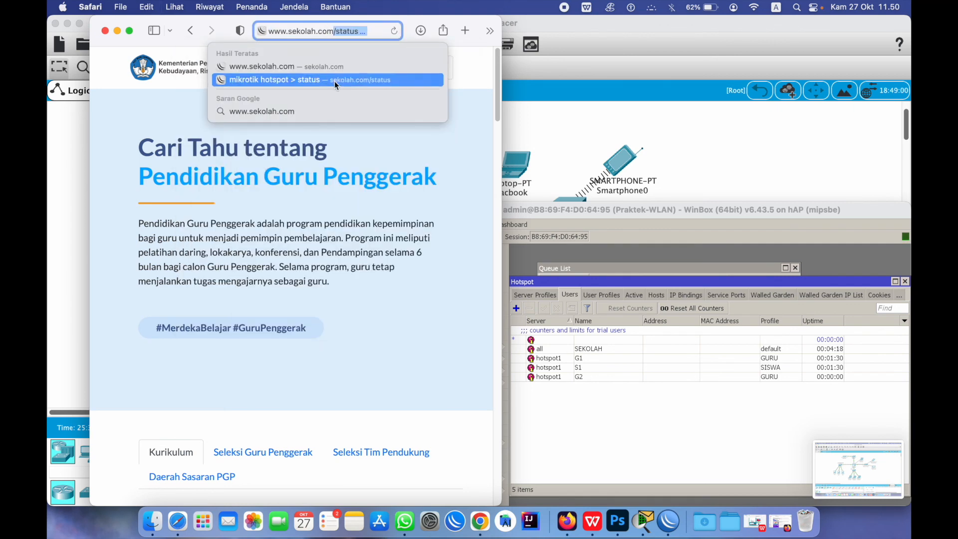
left_click(335, 81)
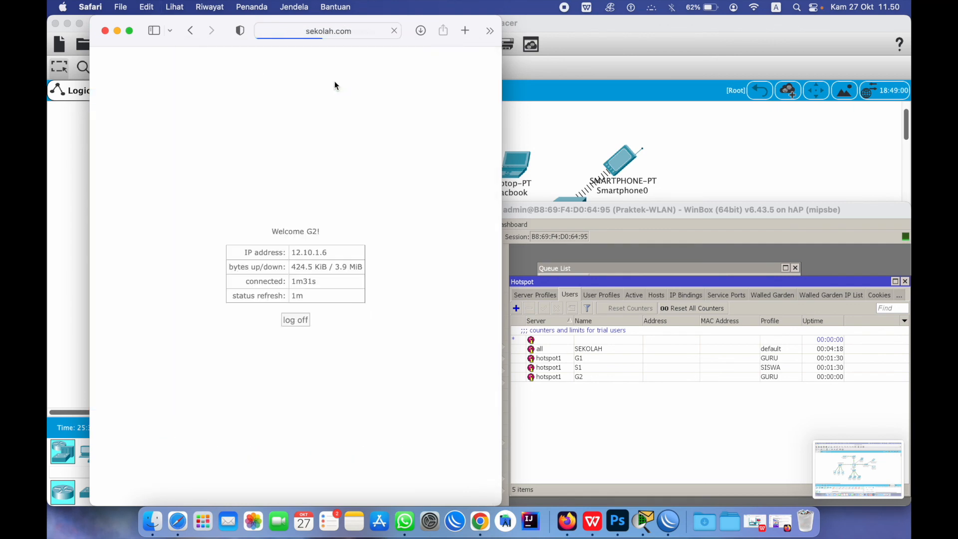
left_click(294, 322)
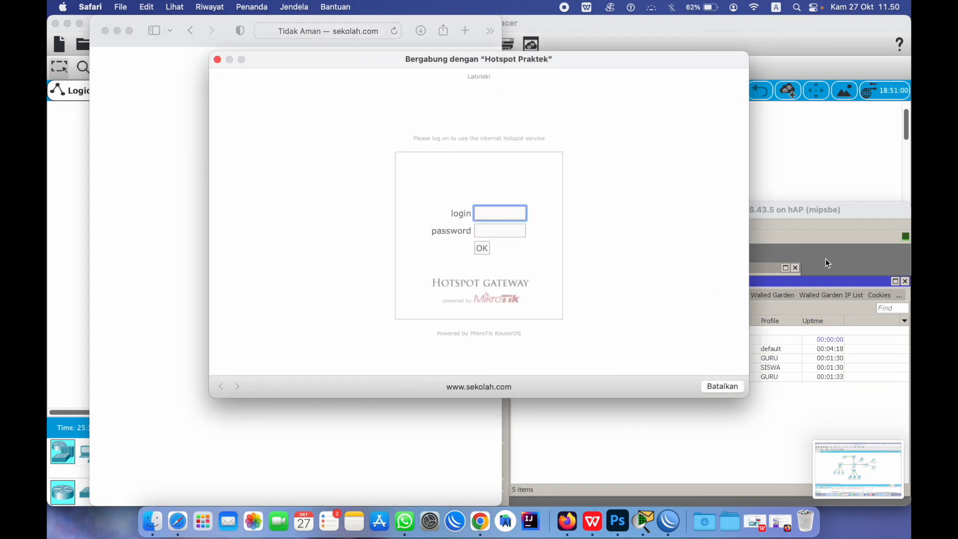
Arrange the windows so WinBox's Hotspot Users list sits beside the empty login form
left_click(811, 283)
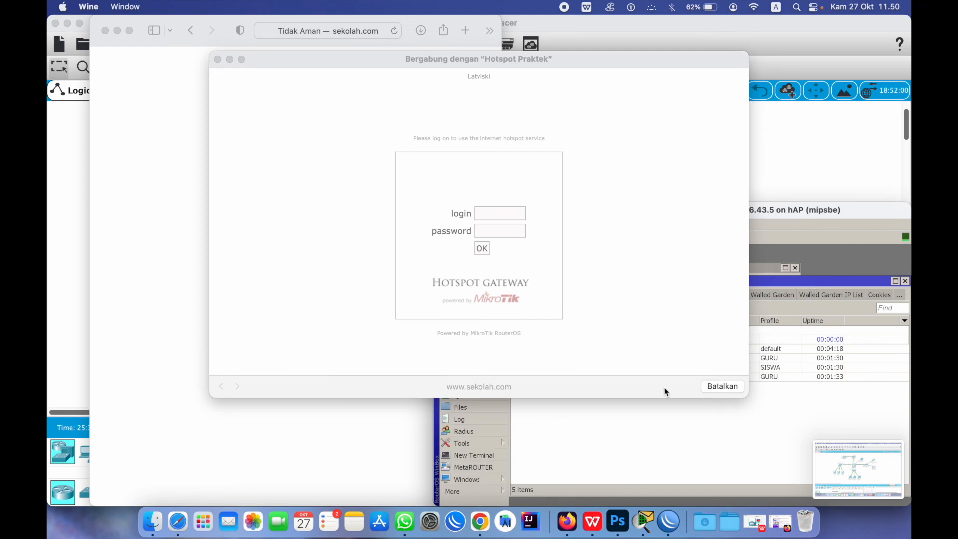
left_click_drag(609, 64, 460, 41)
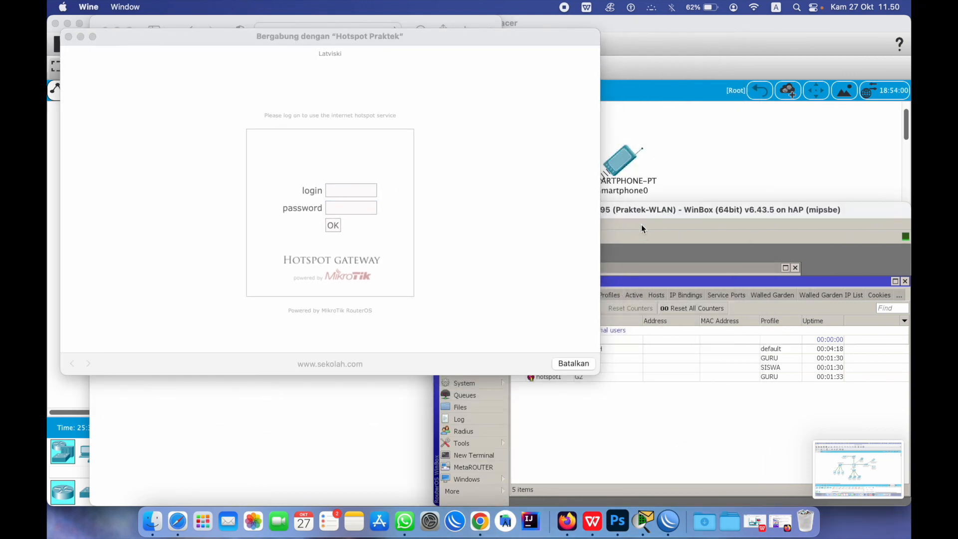
left_click_drag(688, 215, 871, 121)
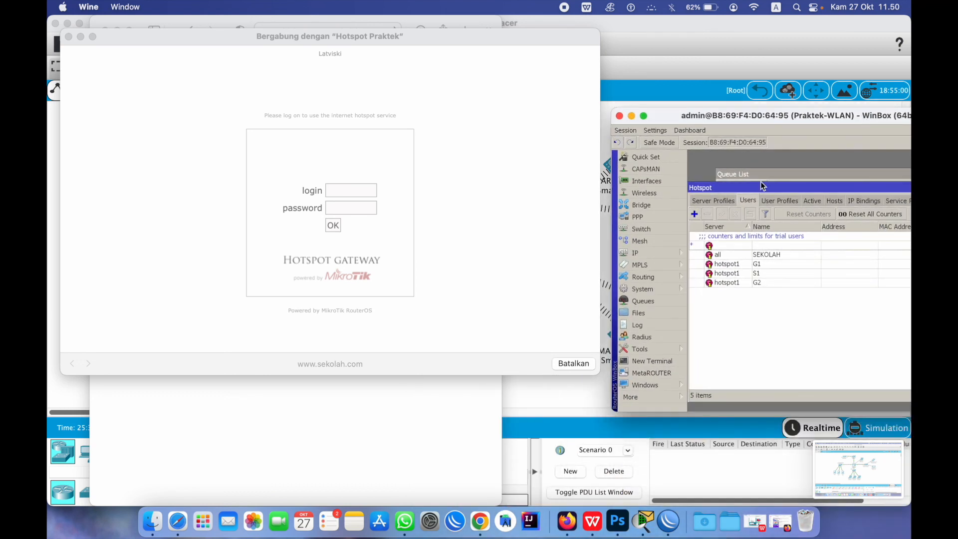
Add hotspot user S2 on server hotspot1 with the SISWA profile
left_click(695, 215)
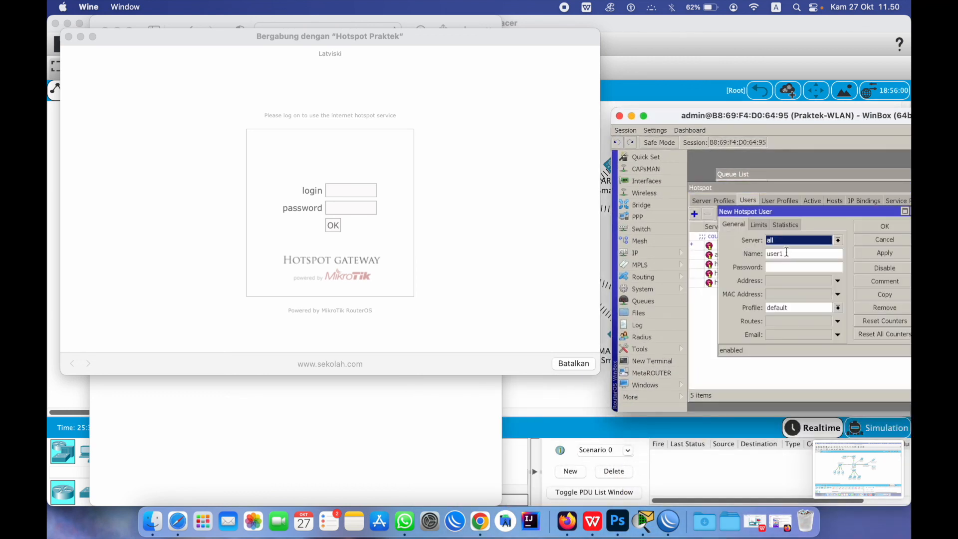
type("S2")
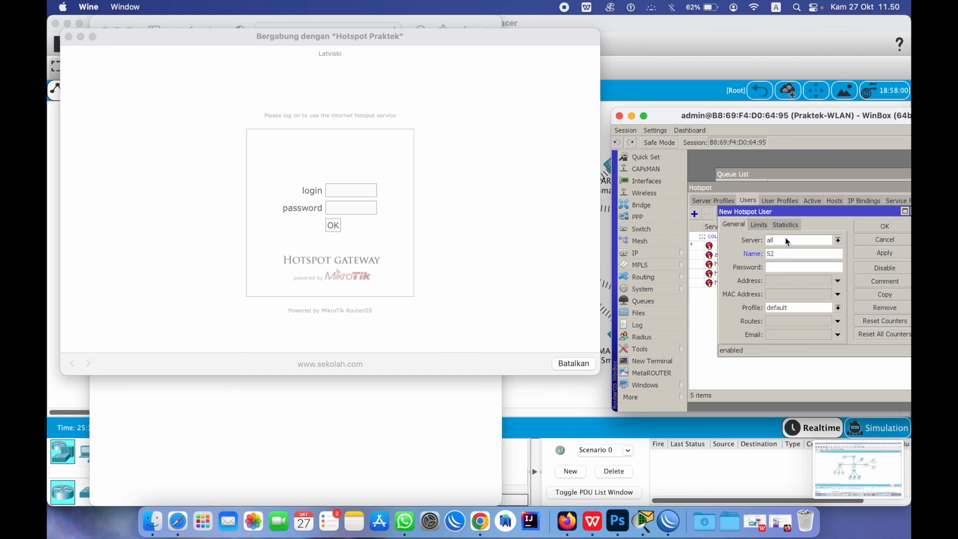
left_click(787, 241)
left_click(781, 257)
left_click(786, 308)
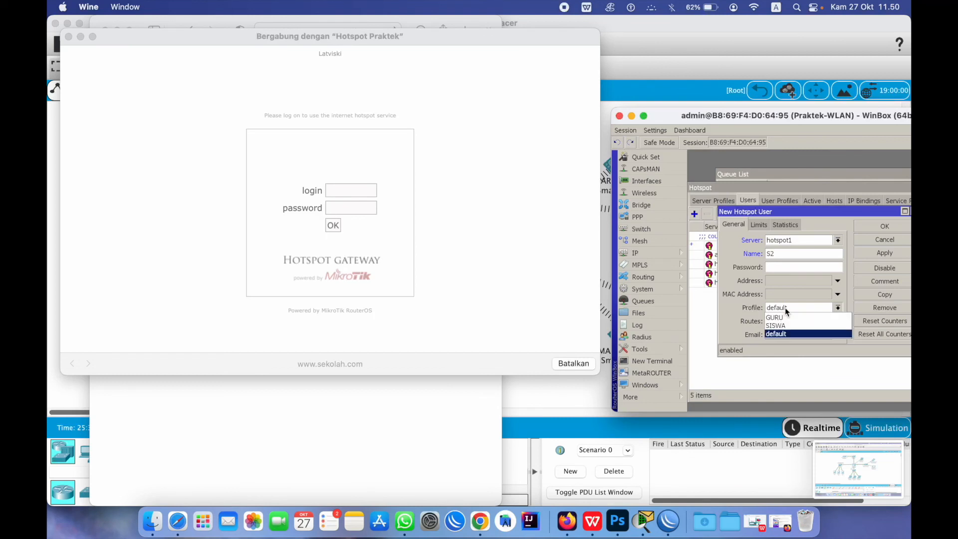
left_click(777, 326)
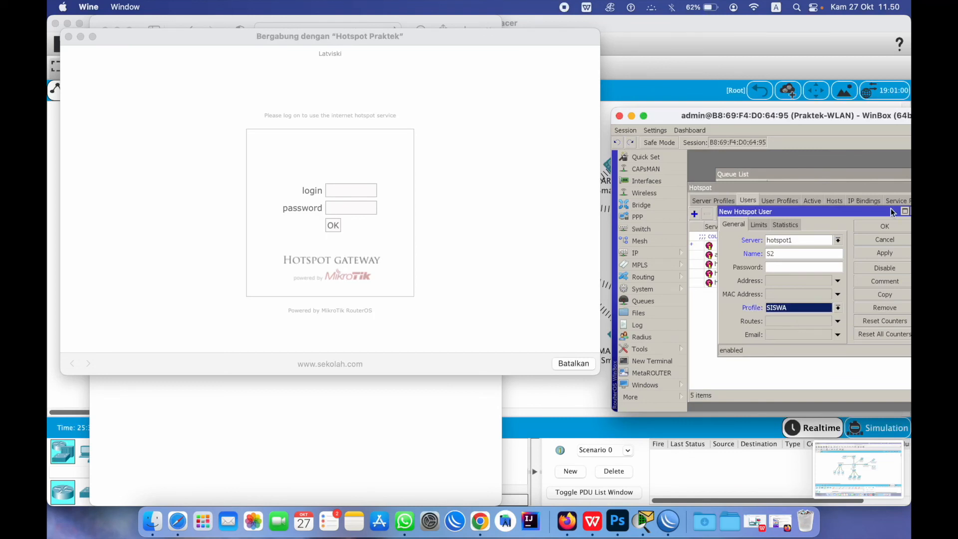
left_click(885, 226)
left_click(342, 192)
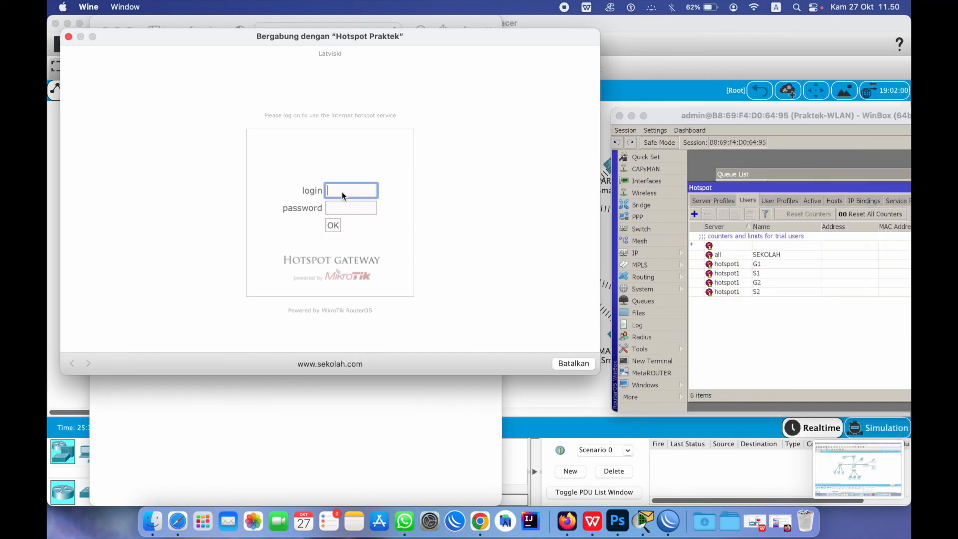
Log in to the captive portal as S2 and check WinBox's 512k/700k hotspot-S2 queue
type("S2")
left_click(339, 225)
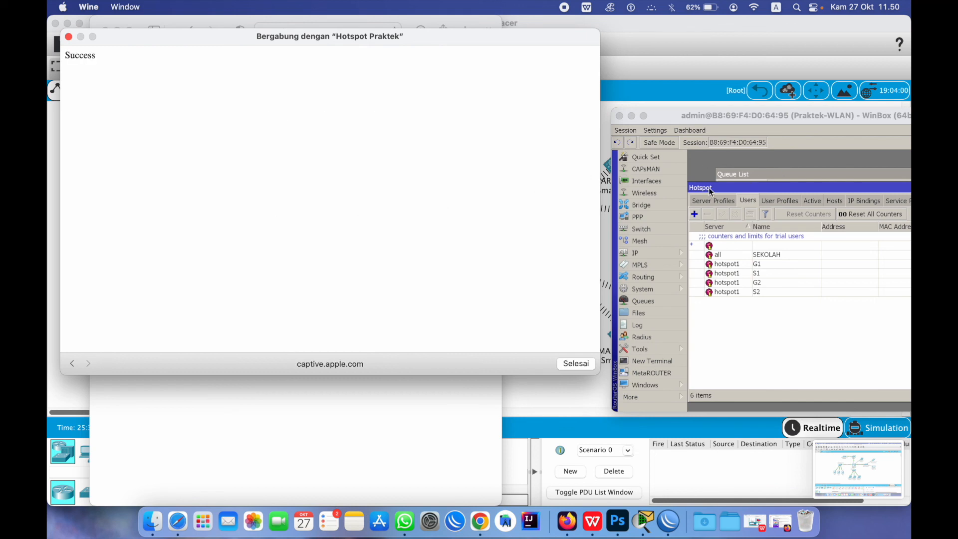
left_click(749, 170)
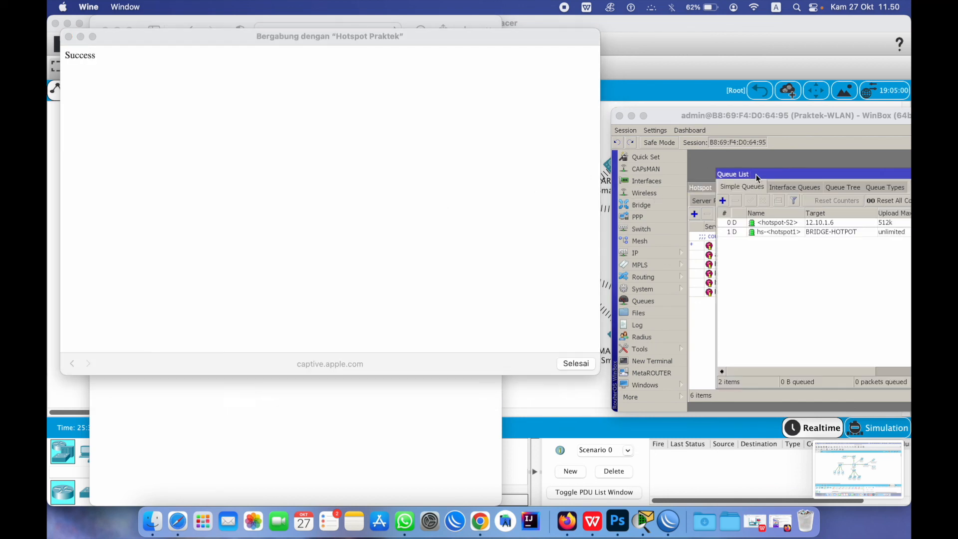
left_click(576, 363)
left_click_drag(709, 114, 505, 107)
Search 'perjalanan pendidikan nasional', open the Kompas article and the eprints result in a new tab
left_click(312, 50)
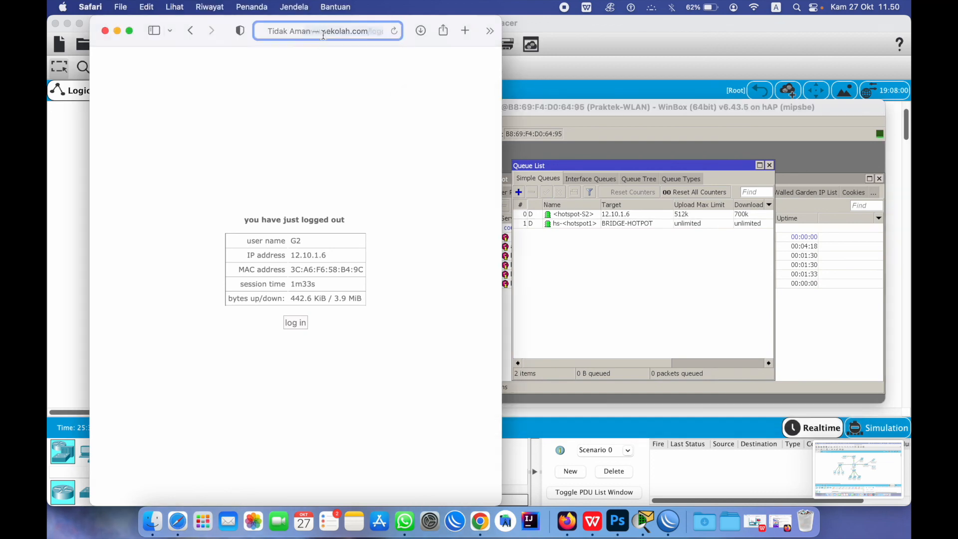
left_click(322, 34)
type("PERJLAN")
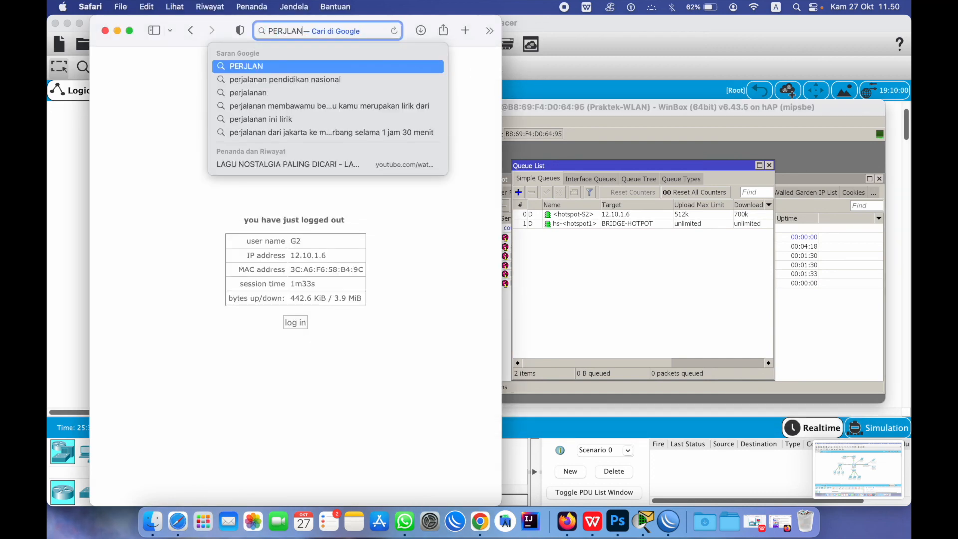
left_click(261, 80)
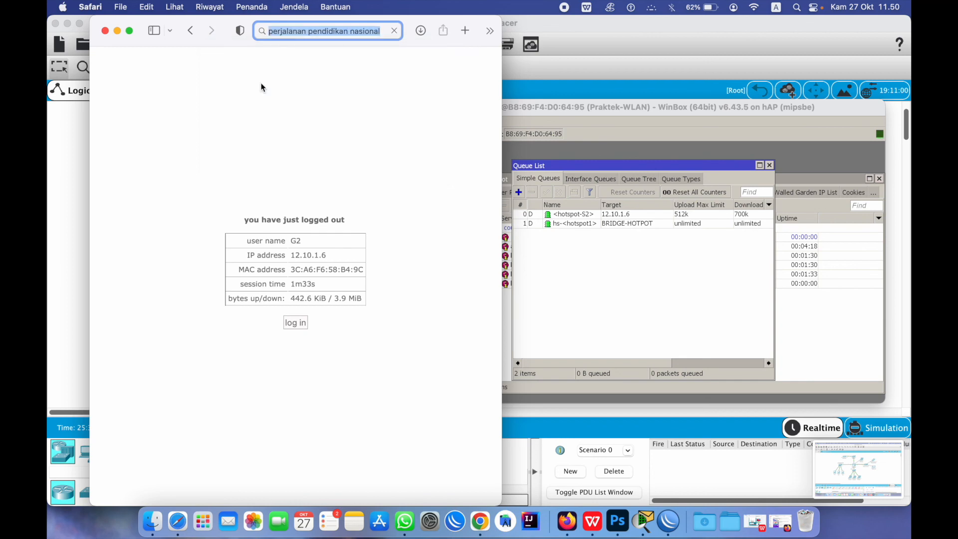
scroll(275, 225, "down", 5)
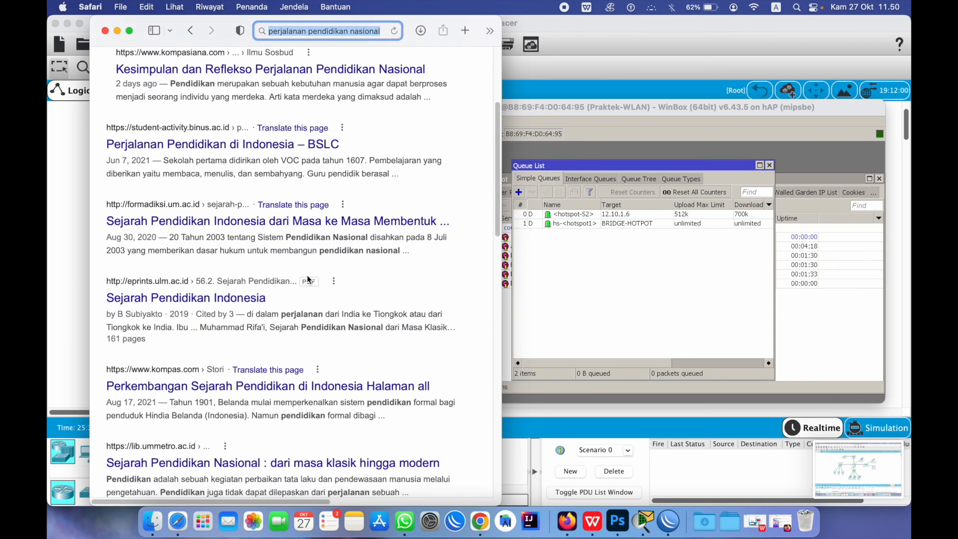
left_click(232, 389)
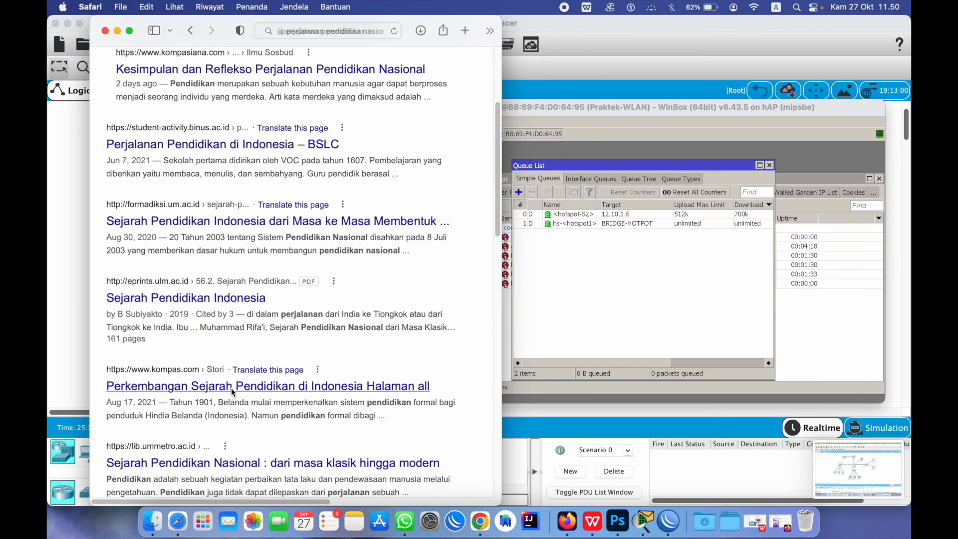
right_click(222, 299)
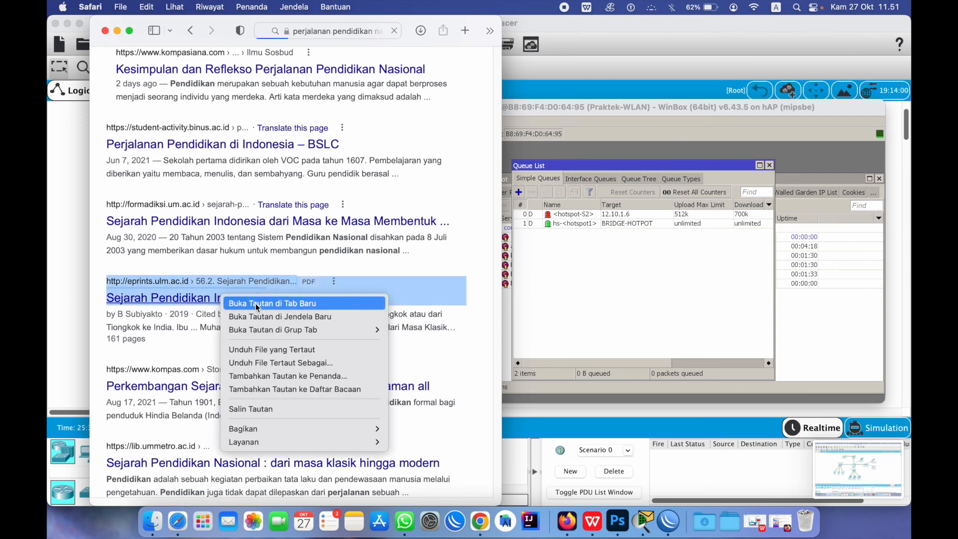
left_click(256, 304)
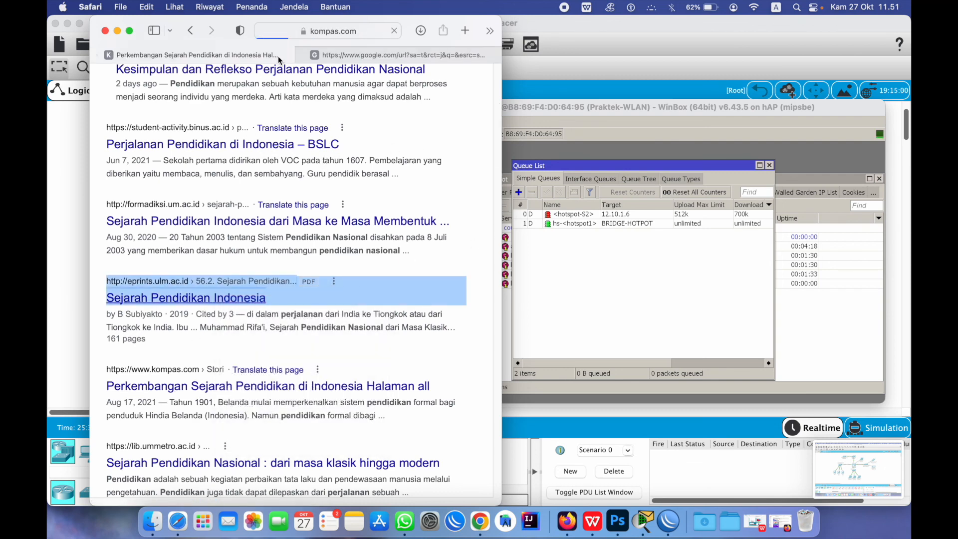
Glance at the eprints tab, then read through the Kompas education-history article
left_click(365, 55)
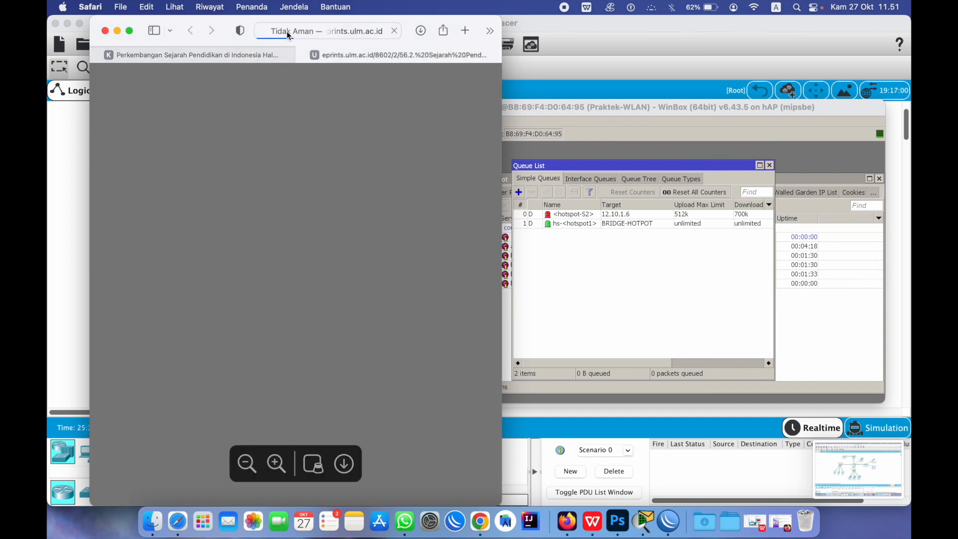
left_click(204, 56)
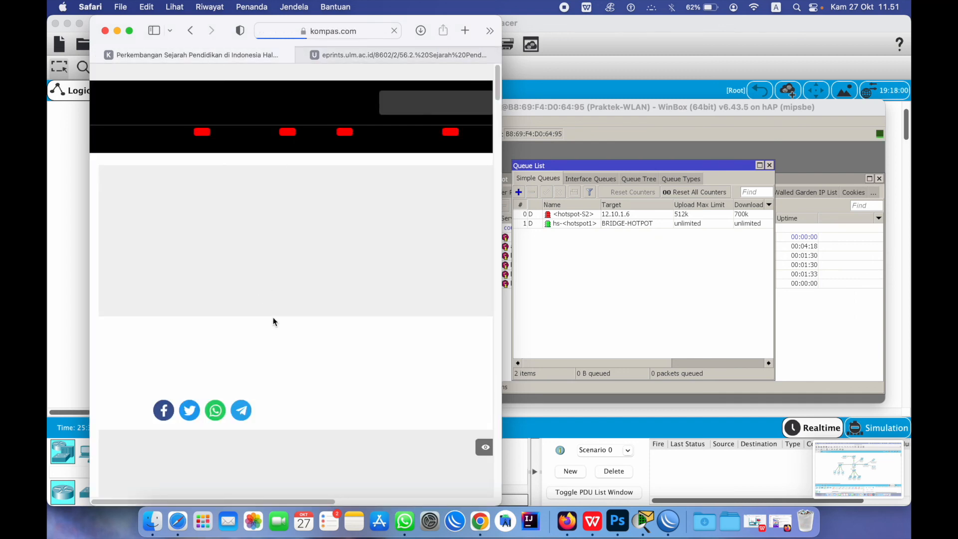
scroll(285, 261, "down", 15)
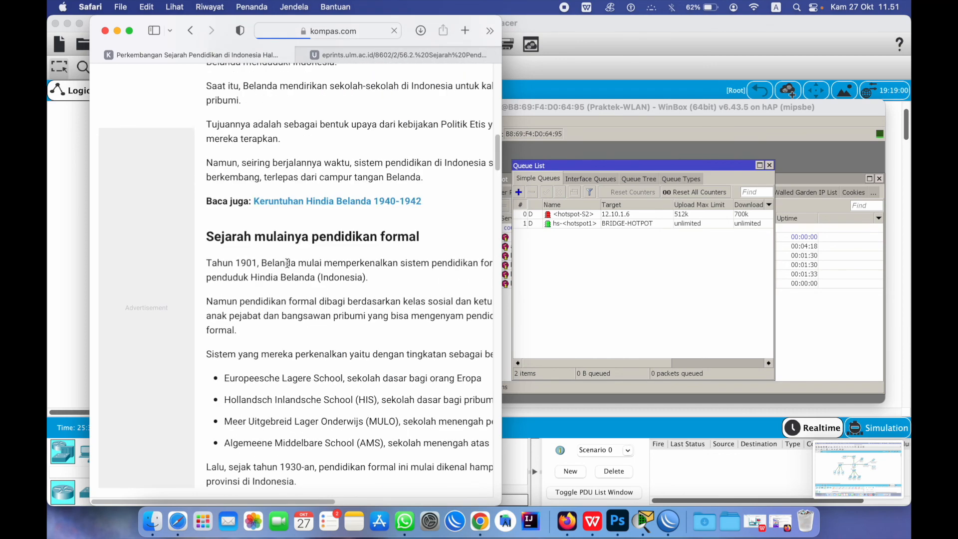
scroll(288, 257, "down", 10)
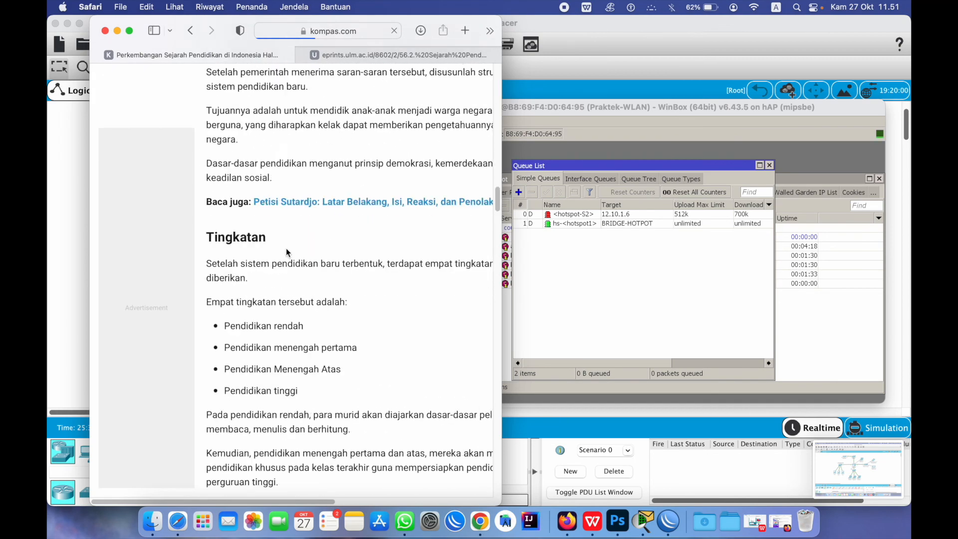
scroll(288, 252, "down", 10)
scroll(289, 241, "up", 20)
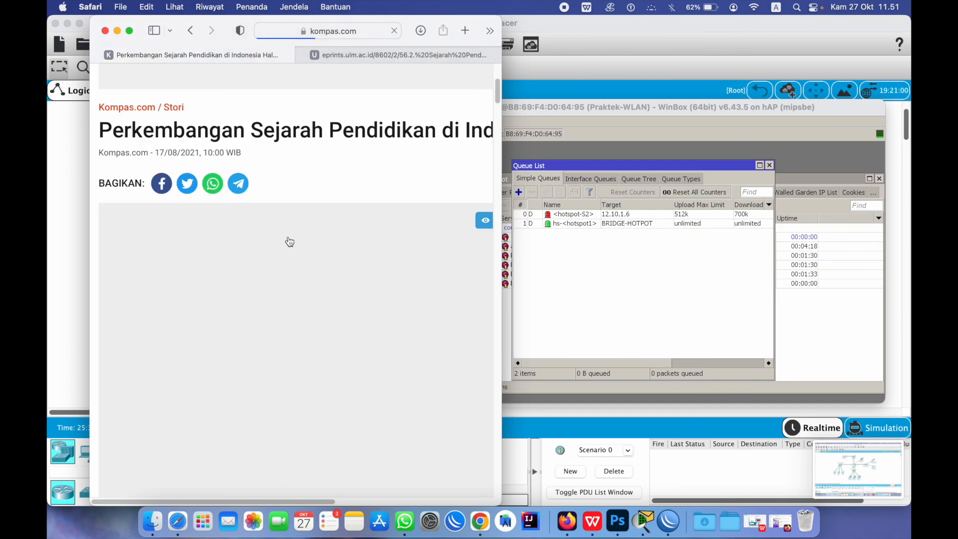
scroll(295, 237, "up", 5)
scroll(300, 300, "down", 10)
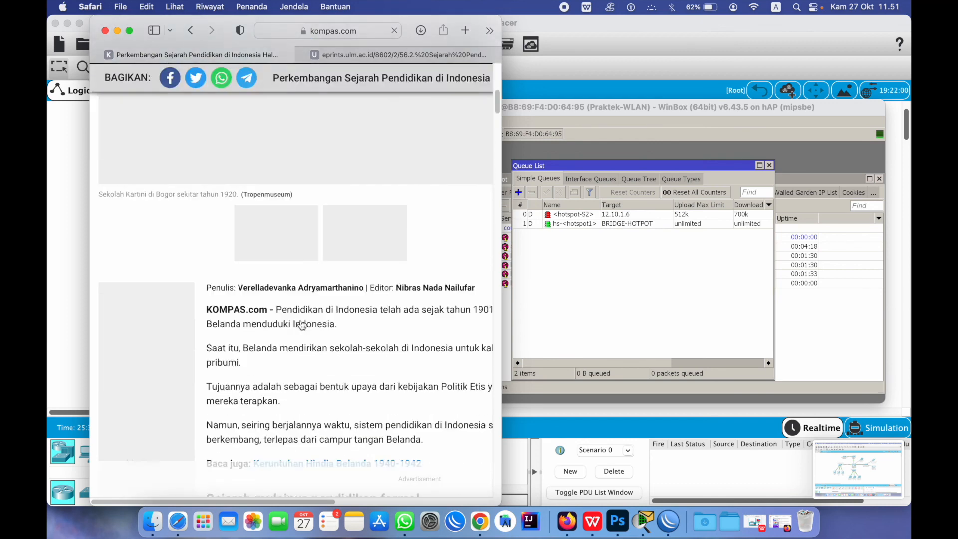
scroll(301, 324, "down", 6)
scroll(301, 319, "up", 9)
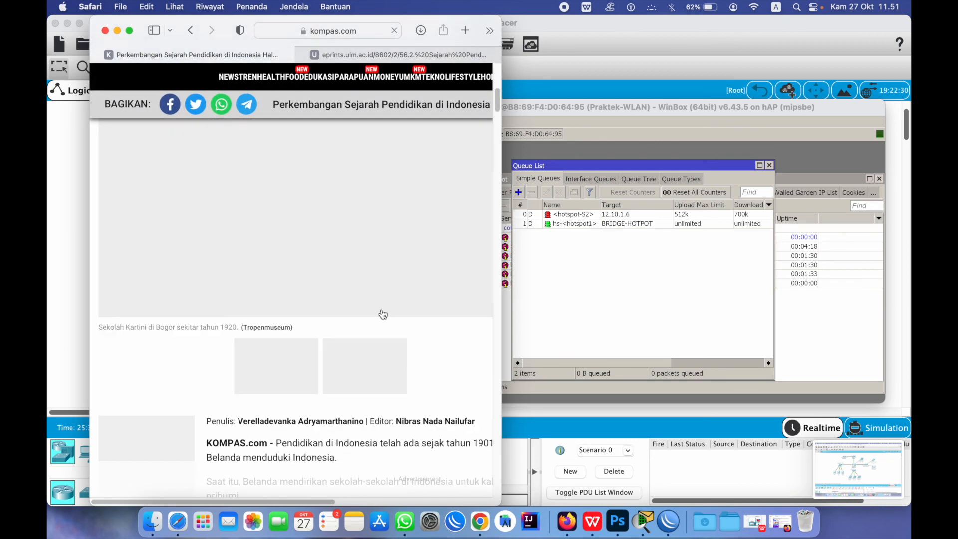
Review the eprints.ulm.ac.id PDF and downloads list, then close the Kompas tab
left_click(355, 56)
left_click(347, 464)
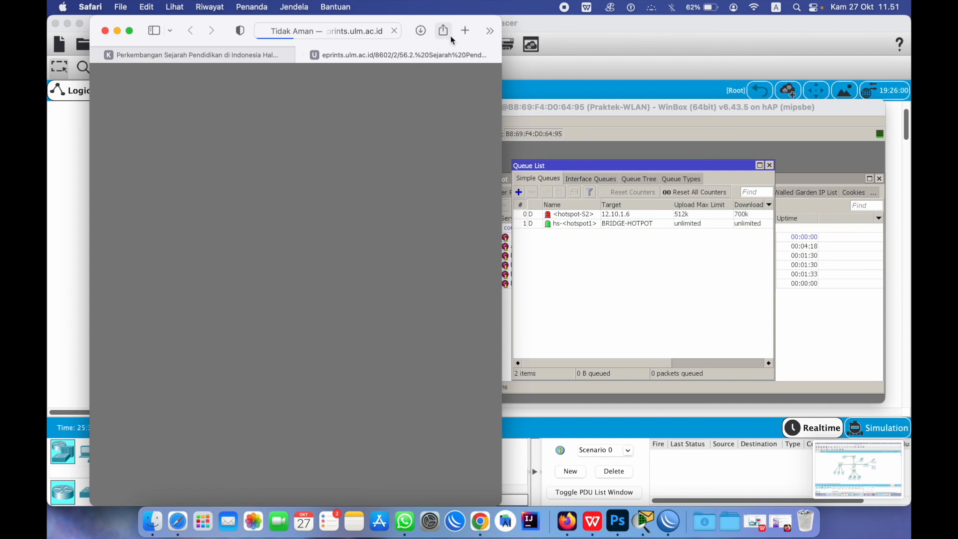
left_click(421, 31)
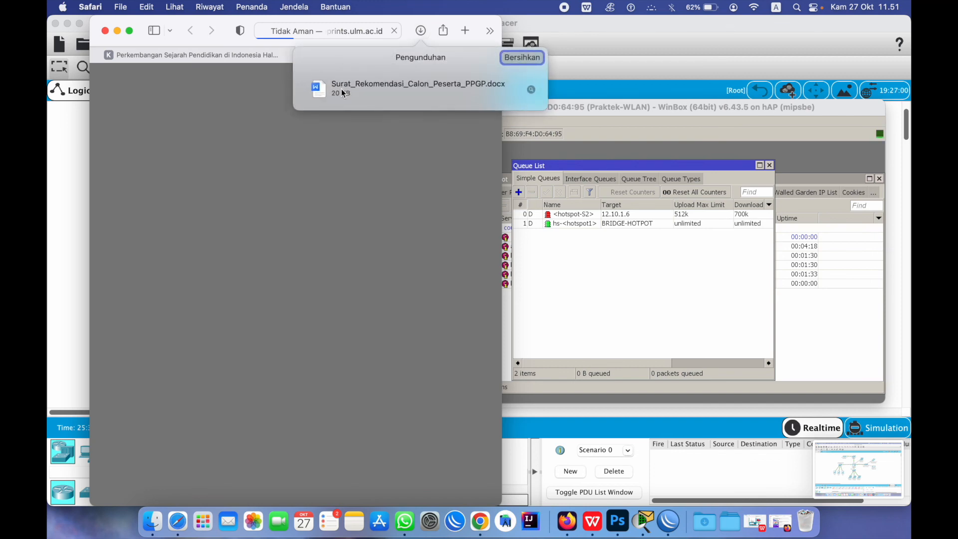
left_click(421, 194)
left_click(169, 58)
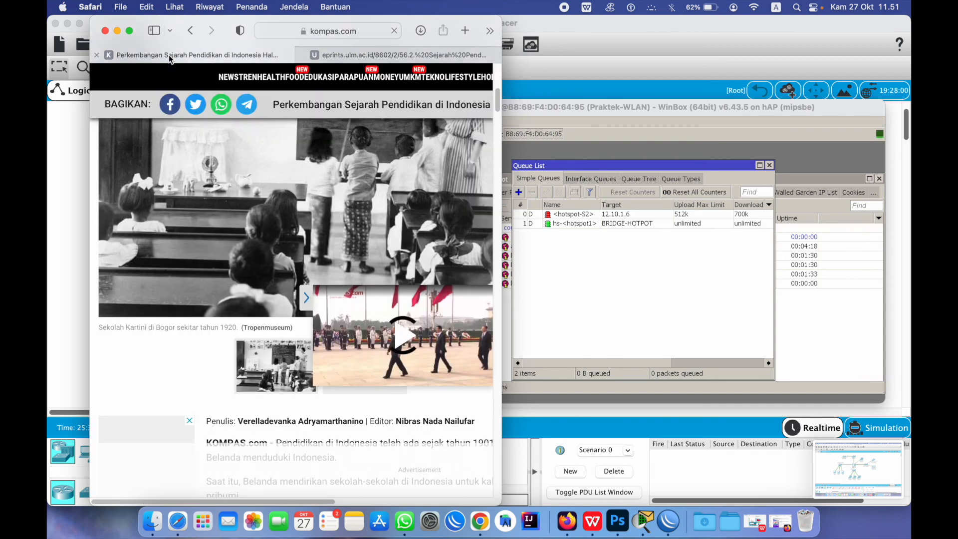
scroll(359, 307, "up", 6)
scroll(359, 309, "down", 7)
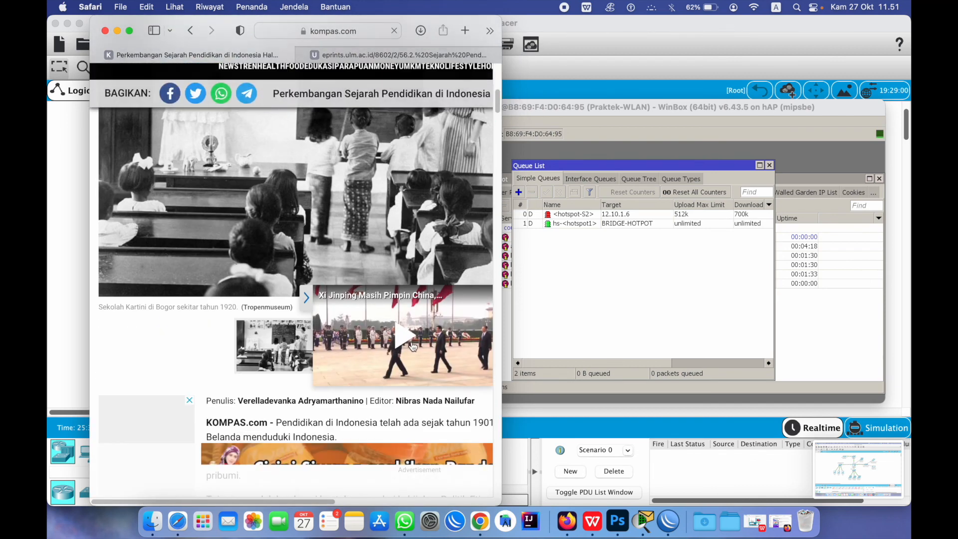
left_click(97, 55)
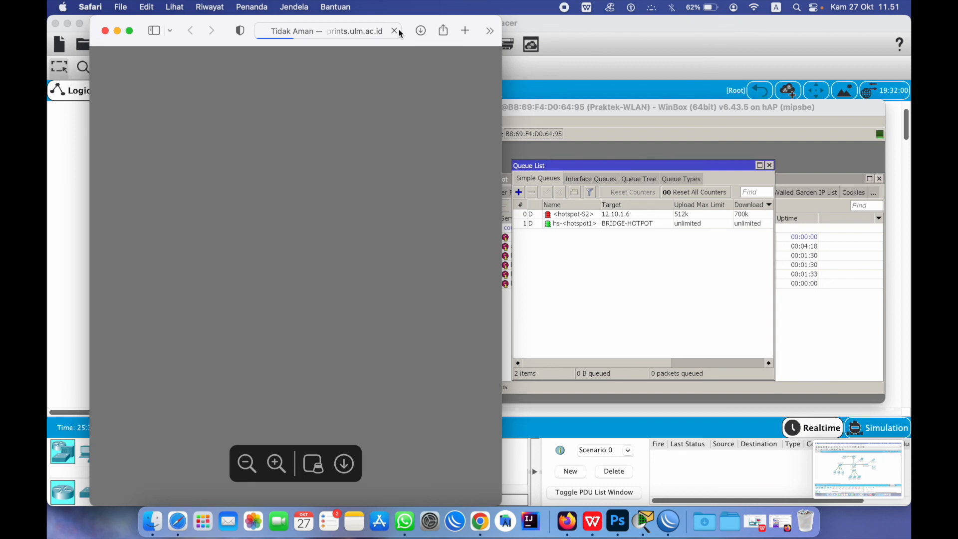
left_click(599, 239)
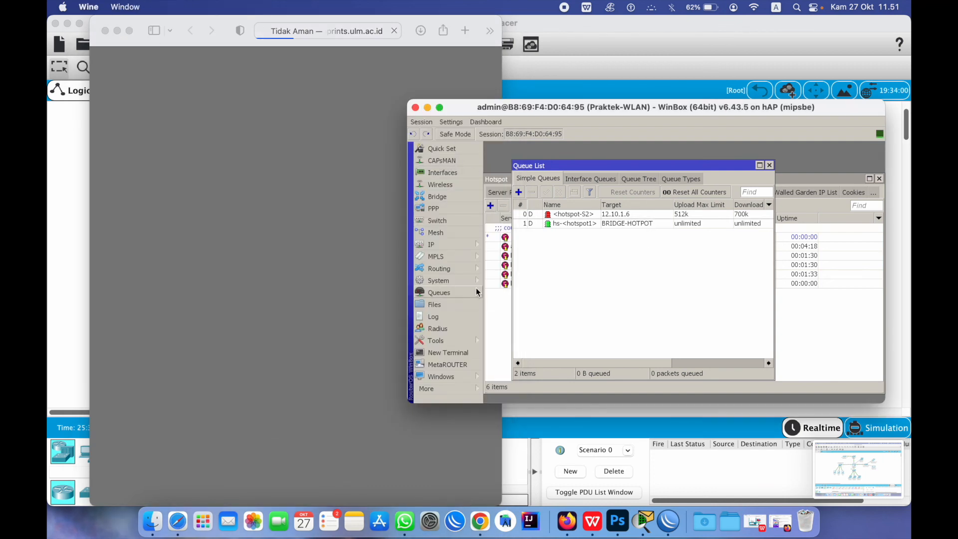
Close Safari and centre WinBox with the hotspot-S2 queue still listed
left_click(105, 32)
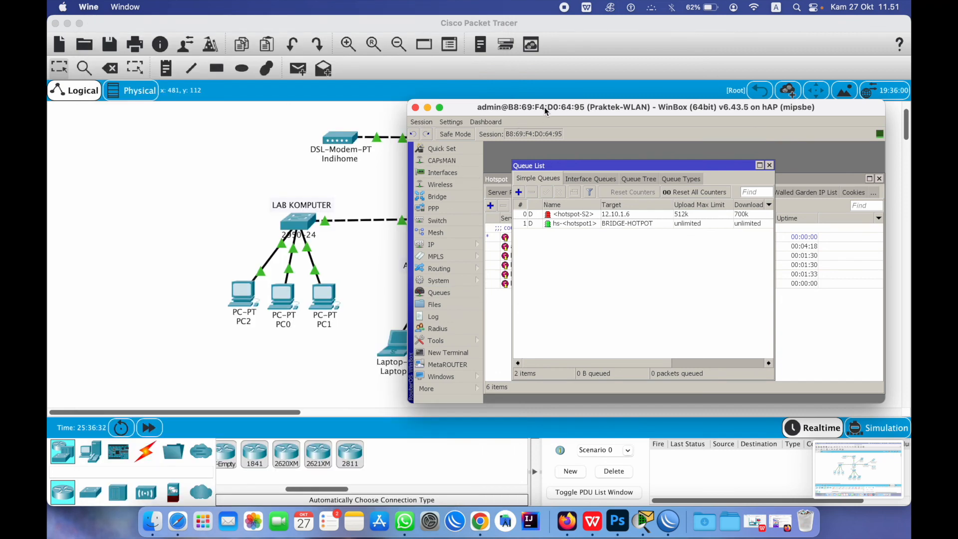
left_click_drag(544, 107, 366, 112)
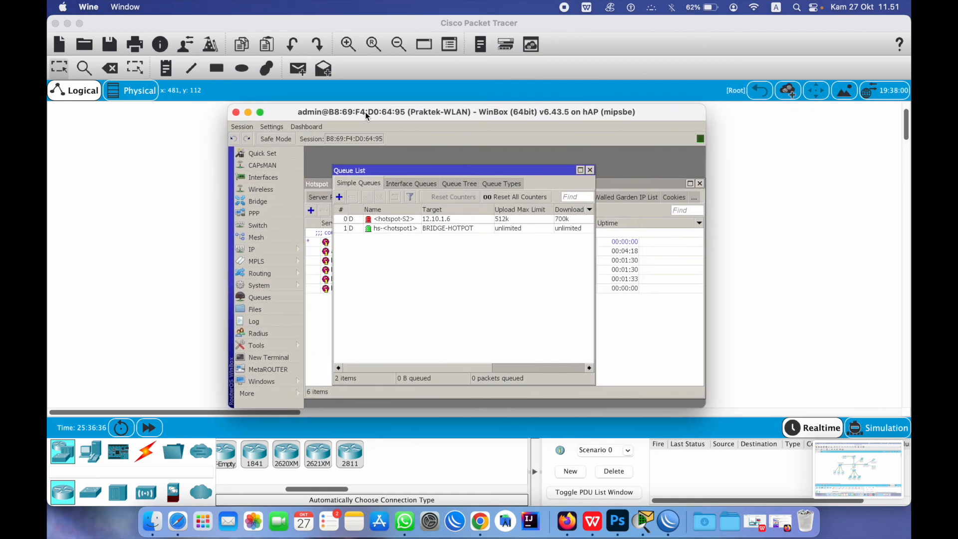